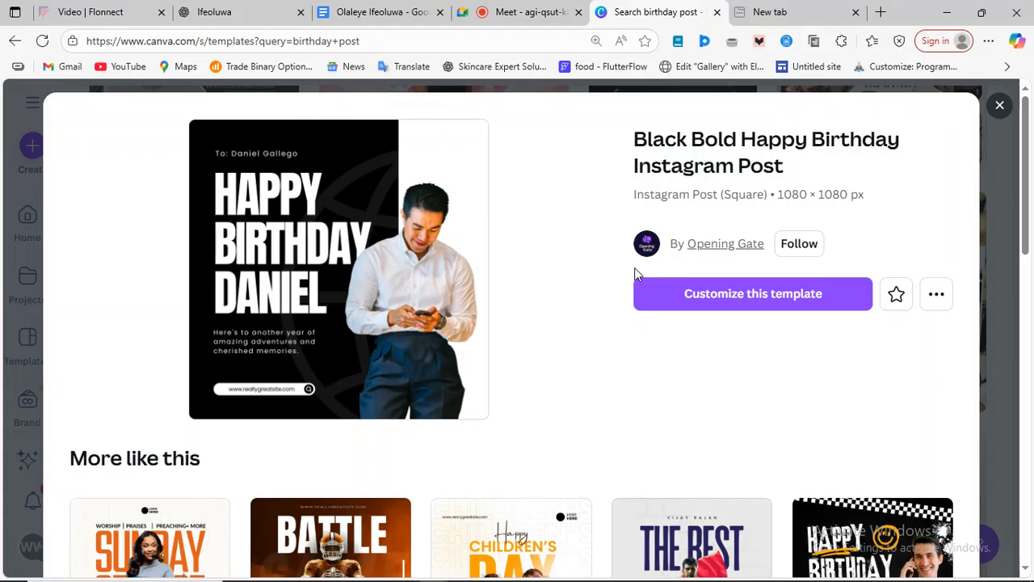
Start editing the Black Bold Happy Birthday Instagram template, then bring a blank tab forward.
left_click(691, 294)
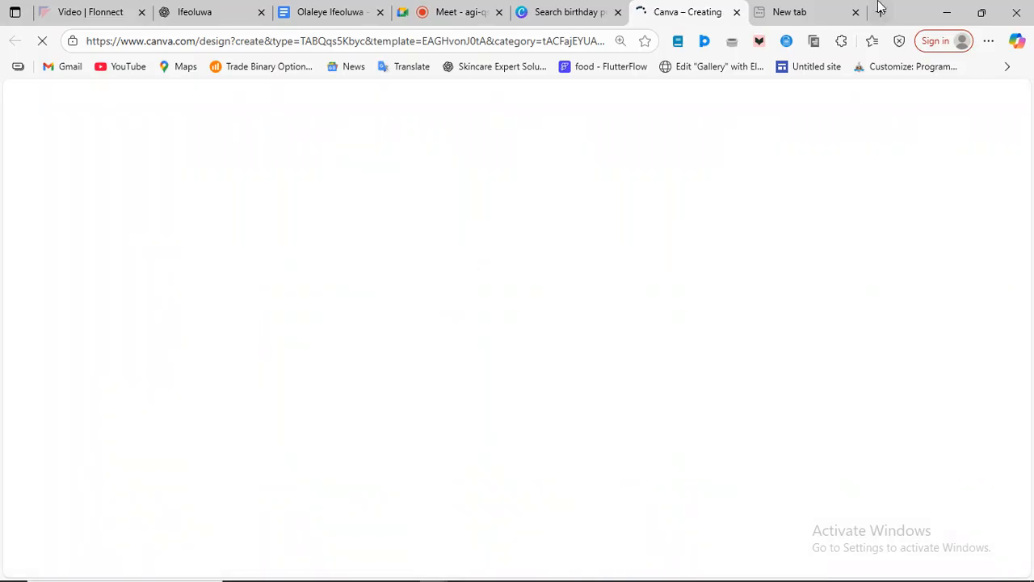
left_click(783, 10)
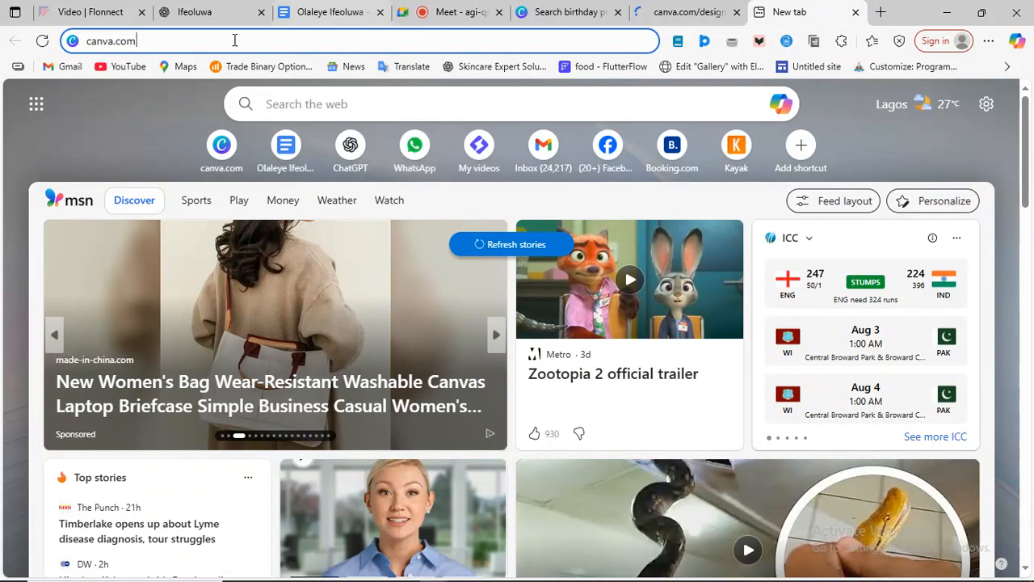
Search Bing for 'i love img', then return to the birthday design tab.
key("BackSpace")
key("BackSpace")
key("BackSpace")
key("BackSpace")
key("BackSpace")
key("BackSpace")
key("BackSpace")
key("BackSpace")
key("BackSpace")
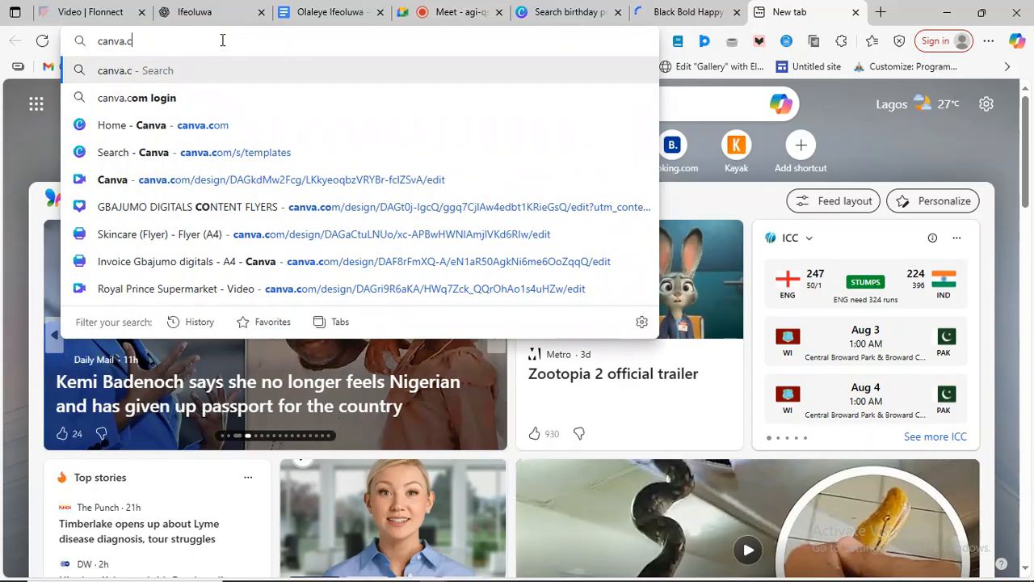
type("i love")
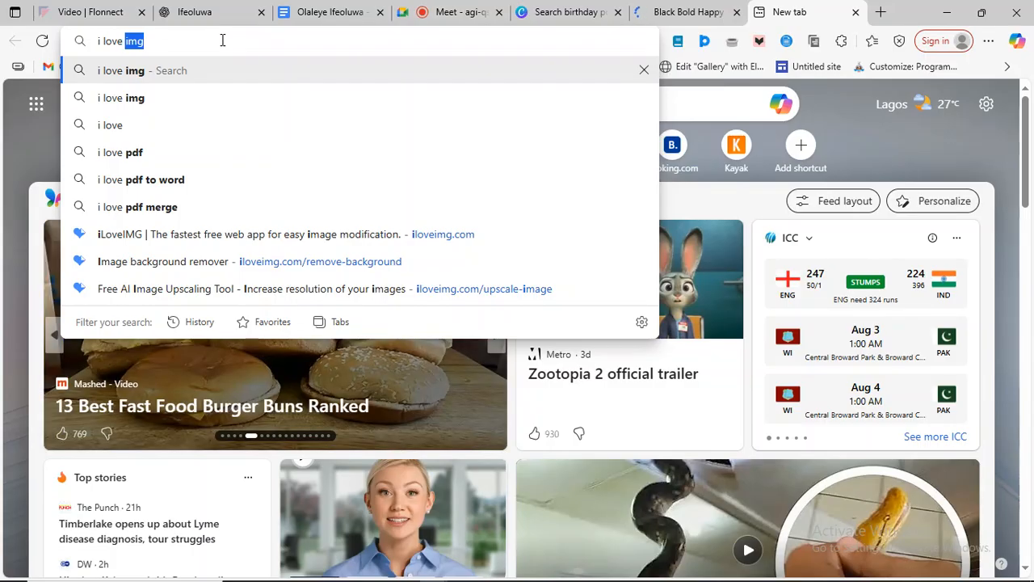
key("Return")
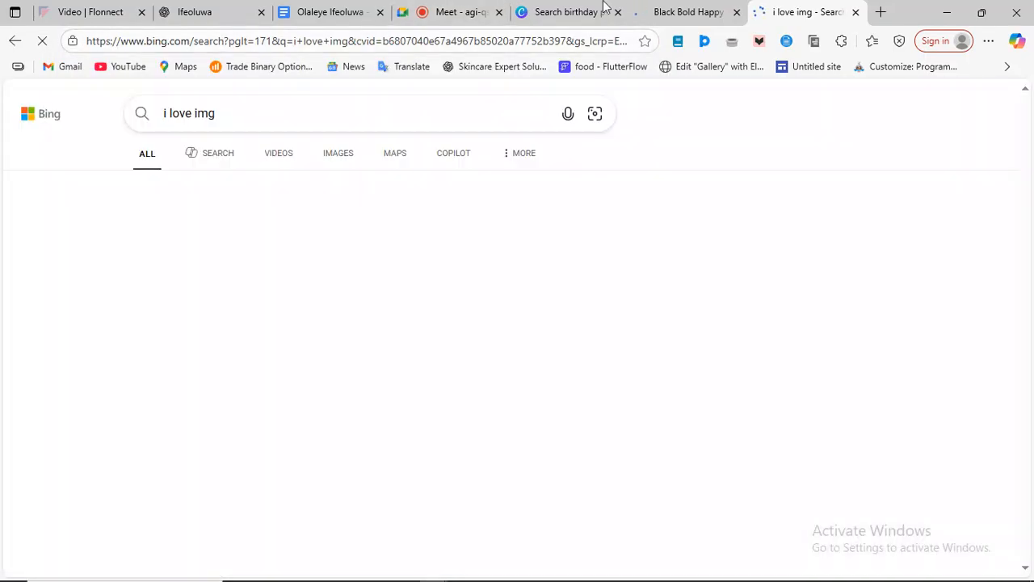
left_click(558, 10)
left_click(701, 10)
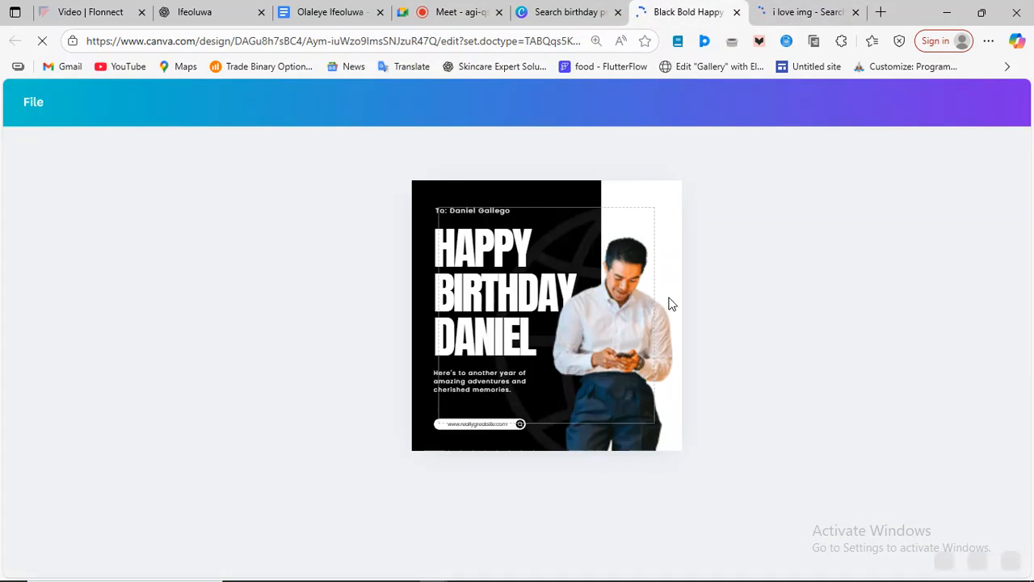
In a new tab, search Bing for 'remove bg'.
left_click(880, 9)
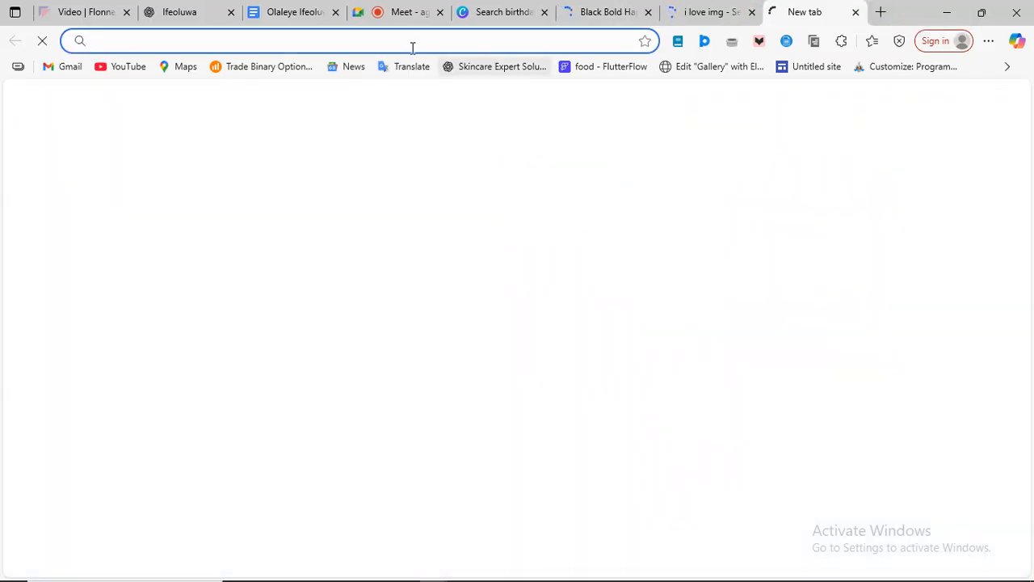
left_click(381, 37)
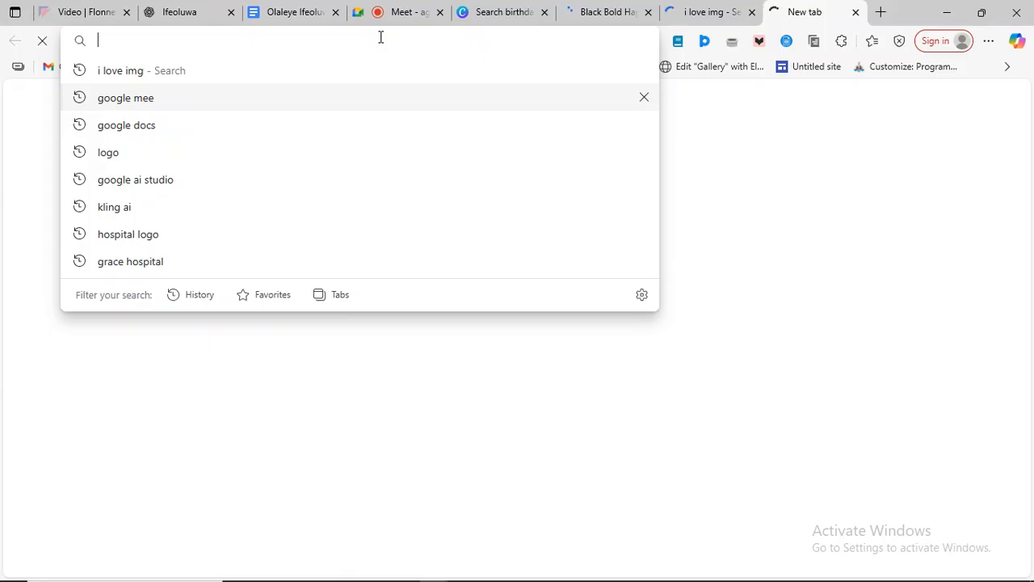
type("remob")
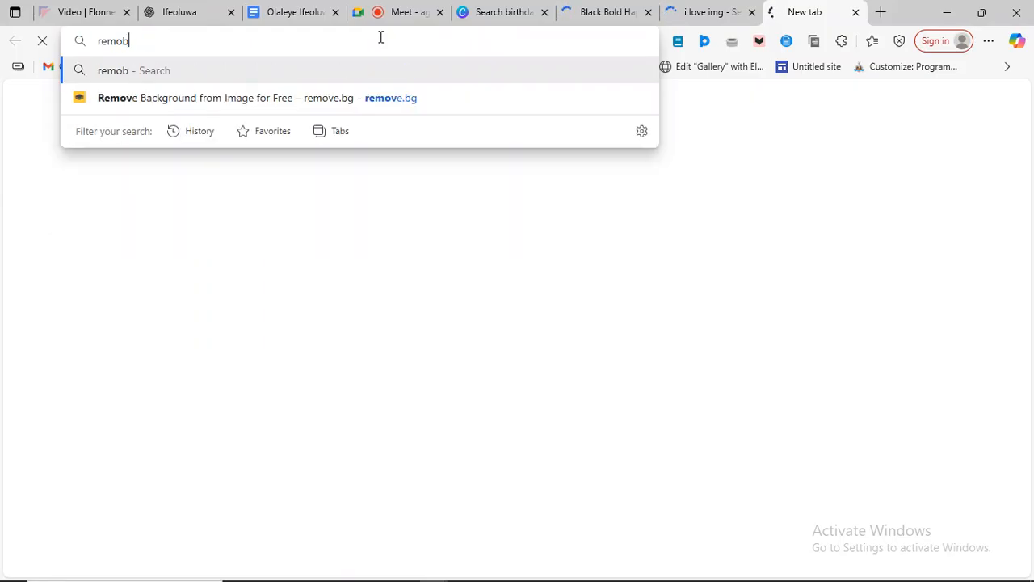
key("BackSpace")
type("ve")
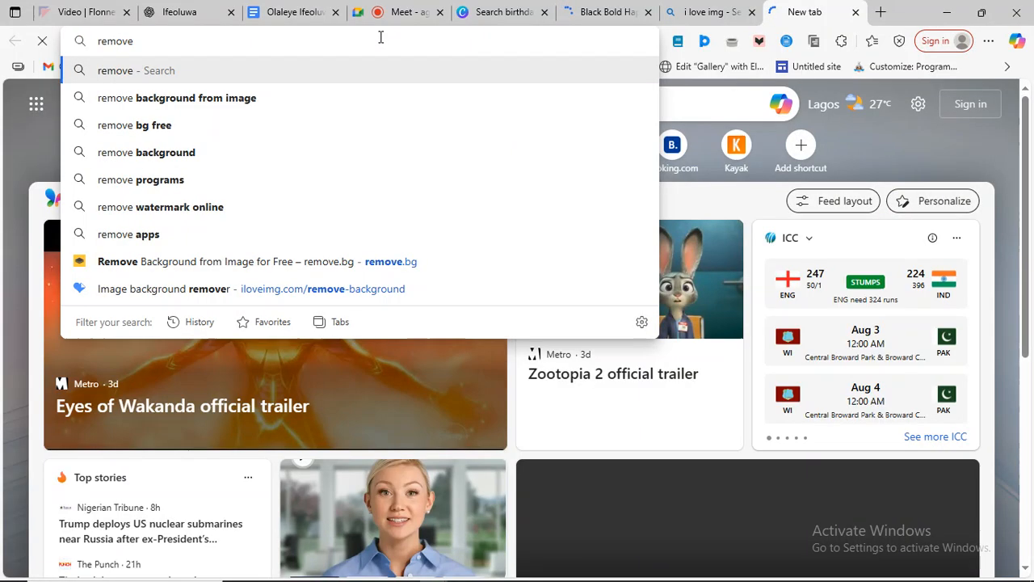
type(" bg")
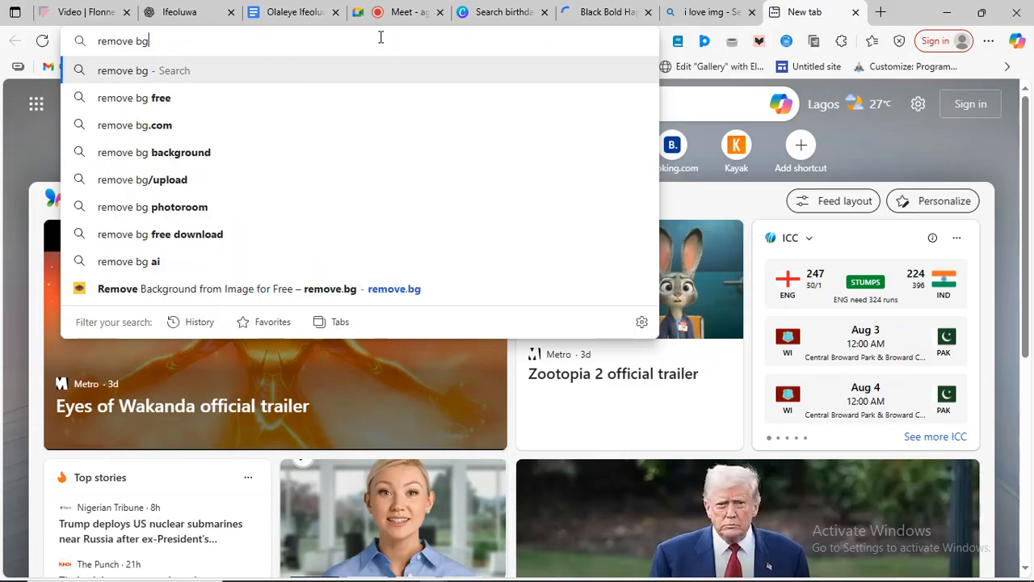
key("Return")
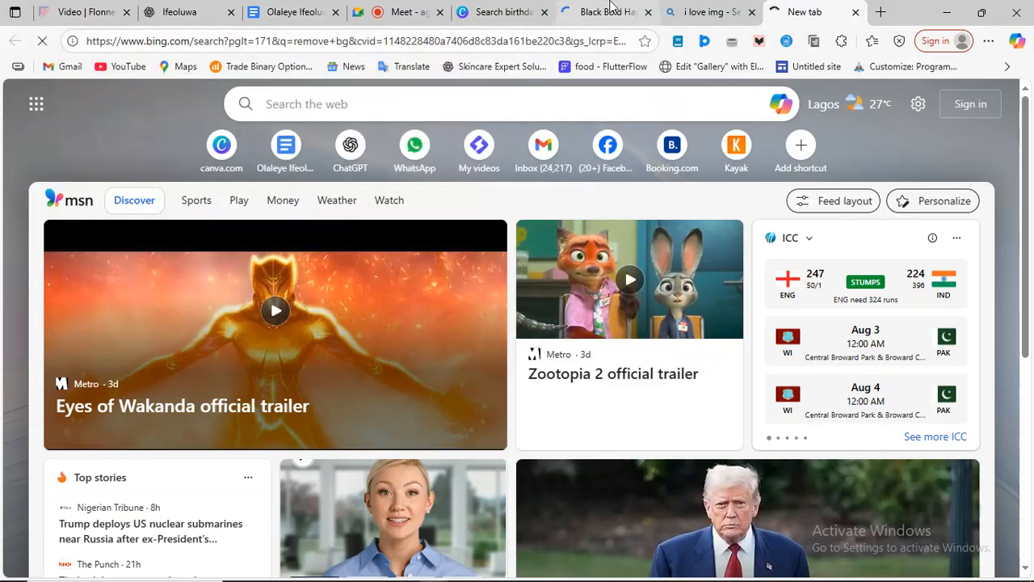
Open the iLoveIMG site from the 'i love img' results, then go back to the design.
left_click(610, 11)
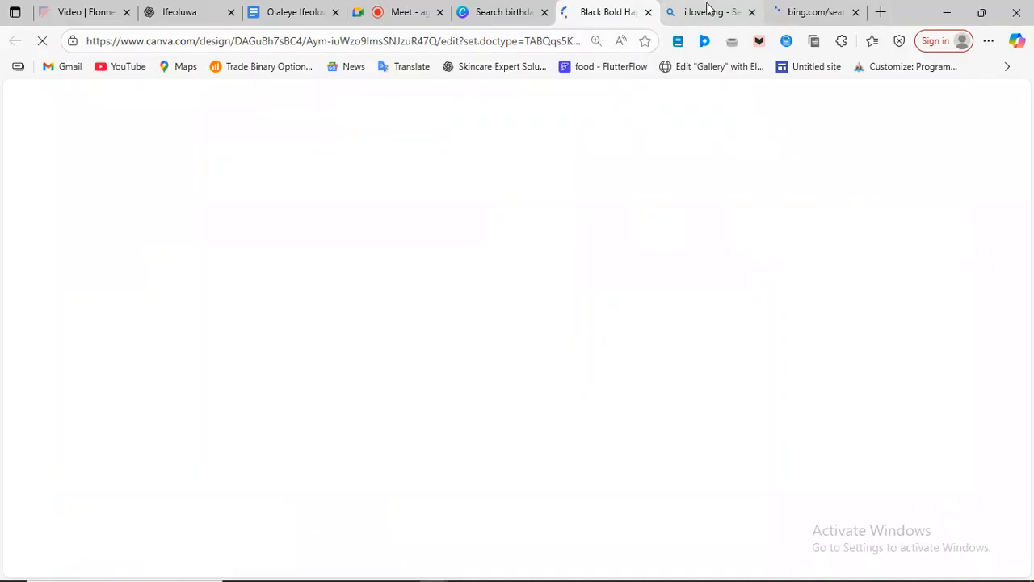
left_click(707, 10)
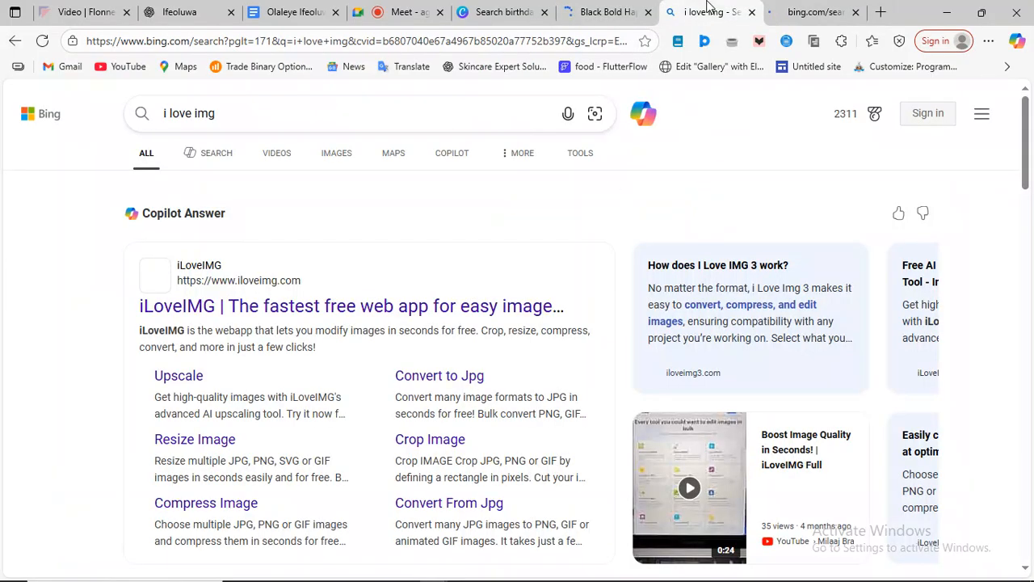
left_click(298, 305)
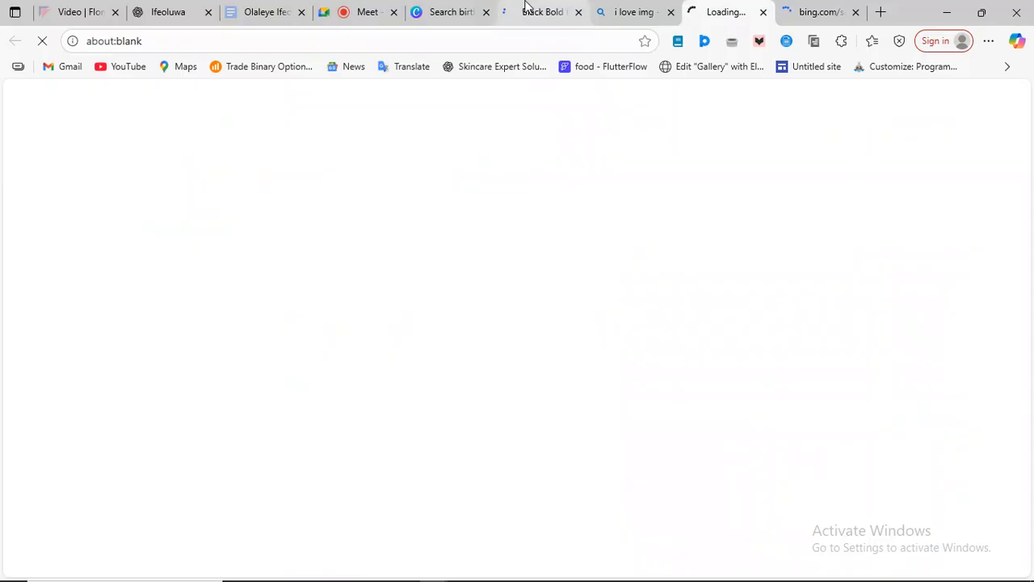
left_click(525, 10)
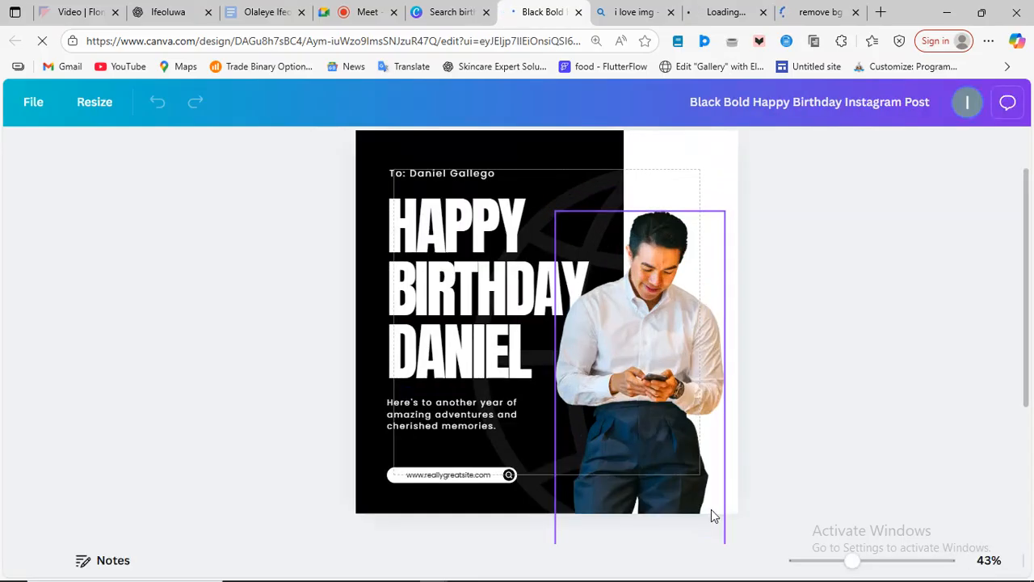
Drag the man's photo left, then back up and slightly further right on the post.
mouse_move(572, 571)
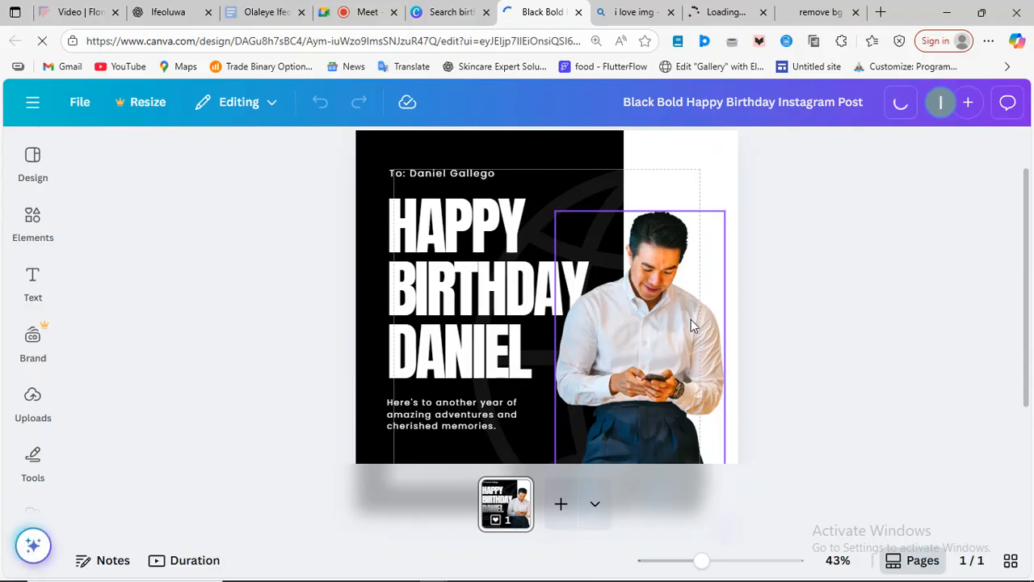
left_click(661, 313)
left_click_drag(660, 309, 717, 306)
scroll(634, 356, "up", 1)
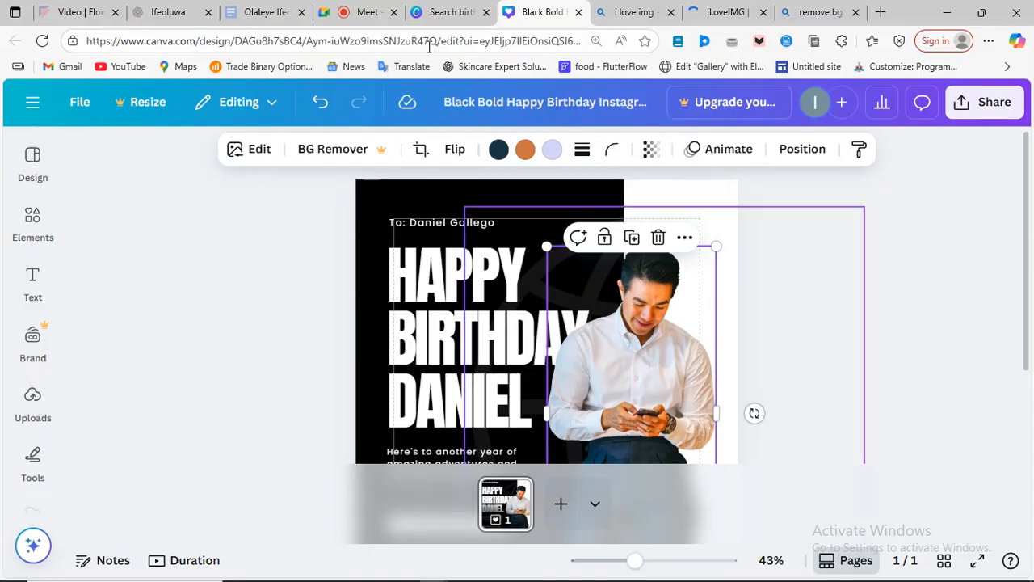
left_click(359, 8)
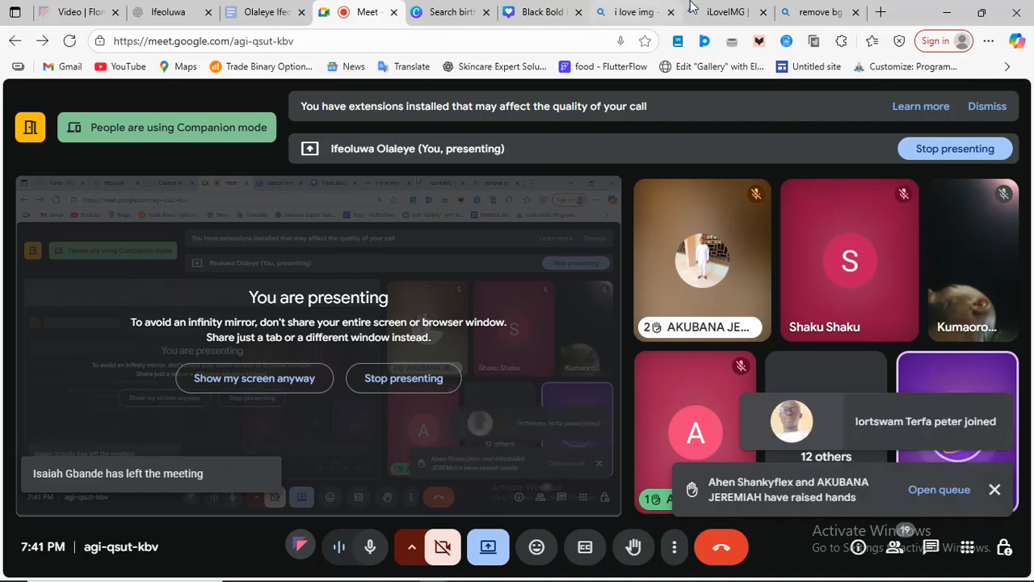
left_click(554, 11)
left_click_drag(639, 332, 663, 363)
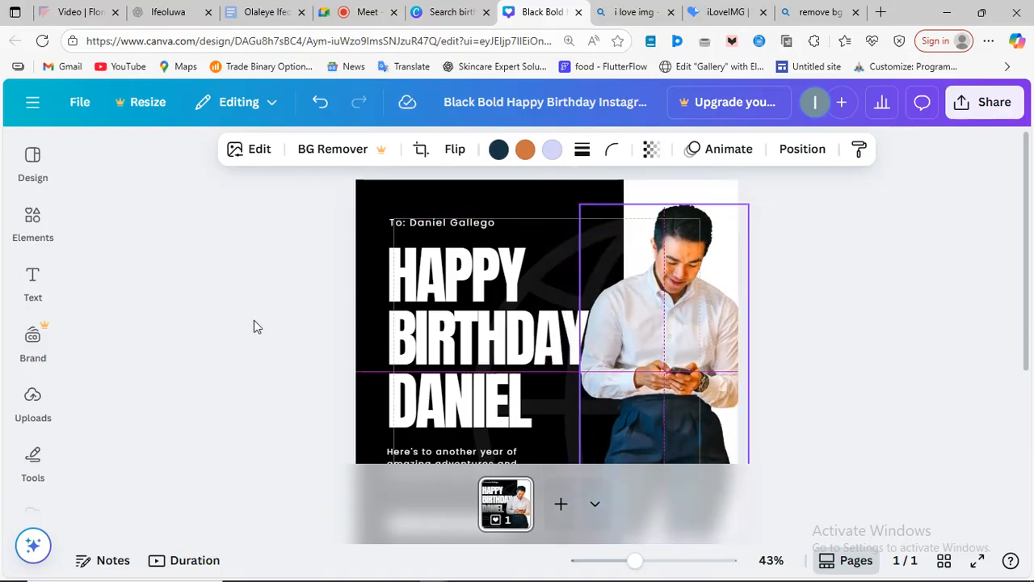
left_click(20, 417)
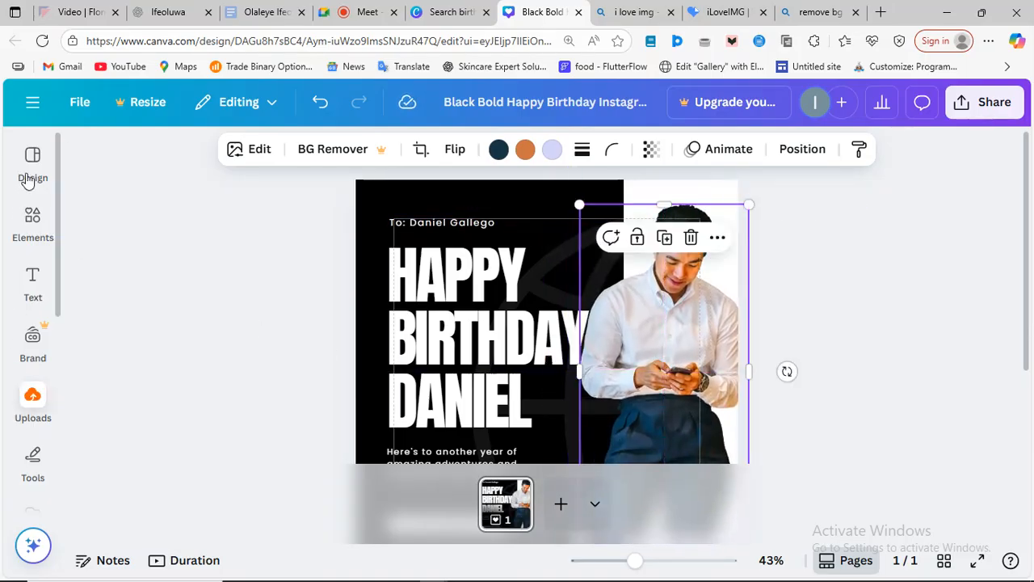
Open the Design panel and browse birthday and match-day template suggestions.
left_click(28, 173)
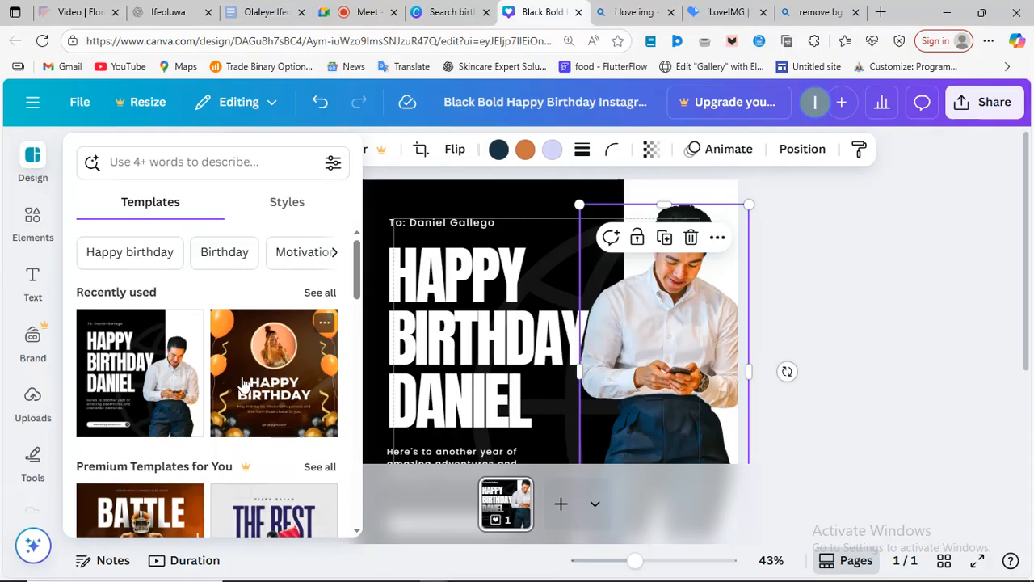
scroll(244, 382, "down", 4)
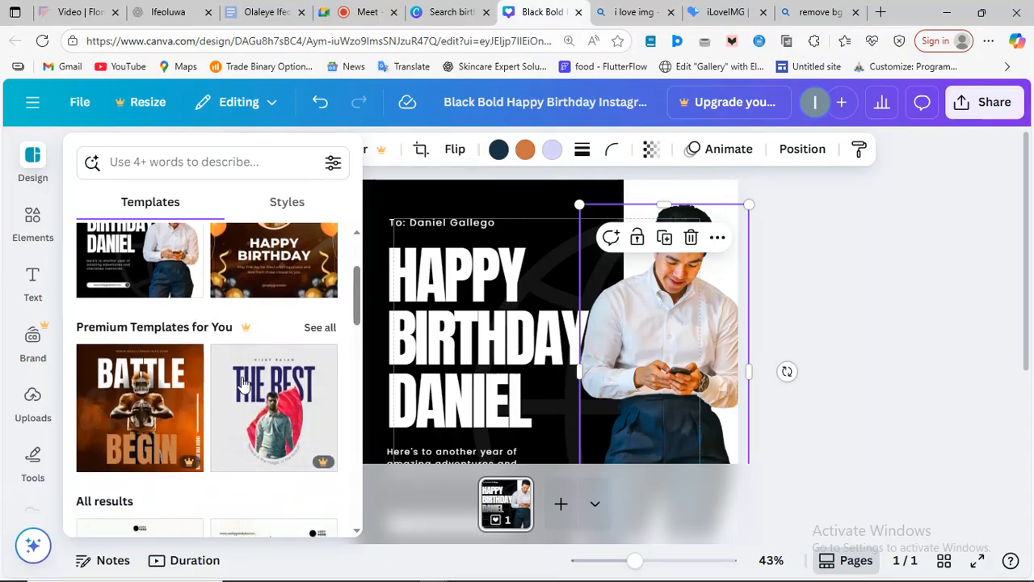
scroll(244, 382, "down", 8)
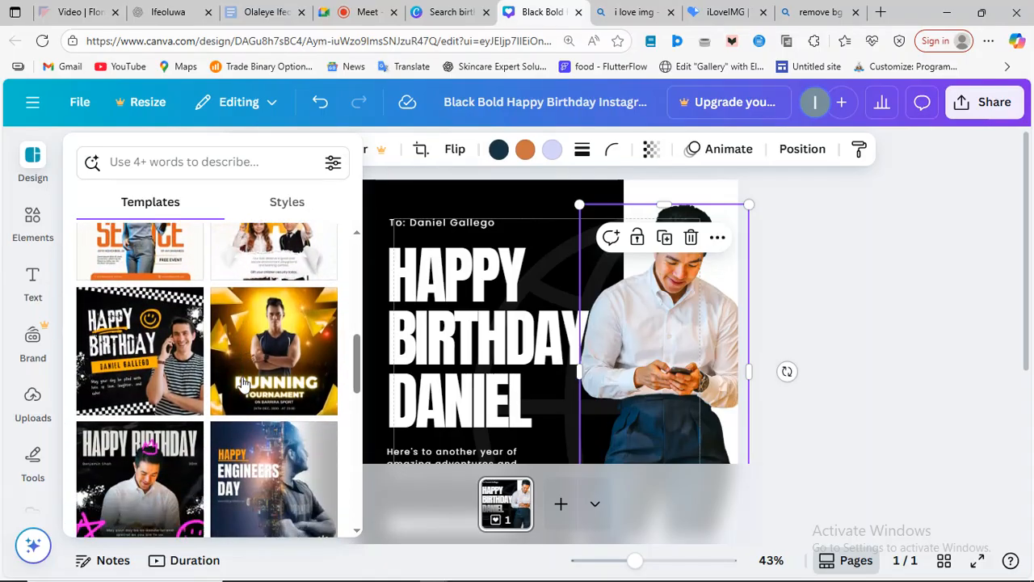
scroll(243, 385, "down", 1)
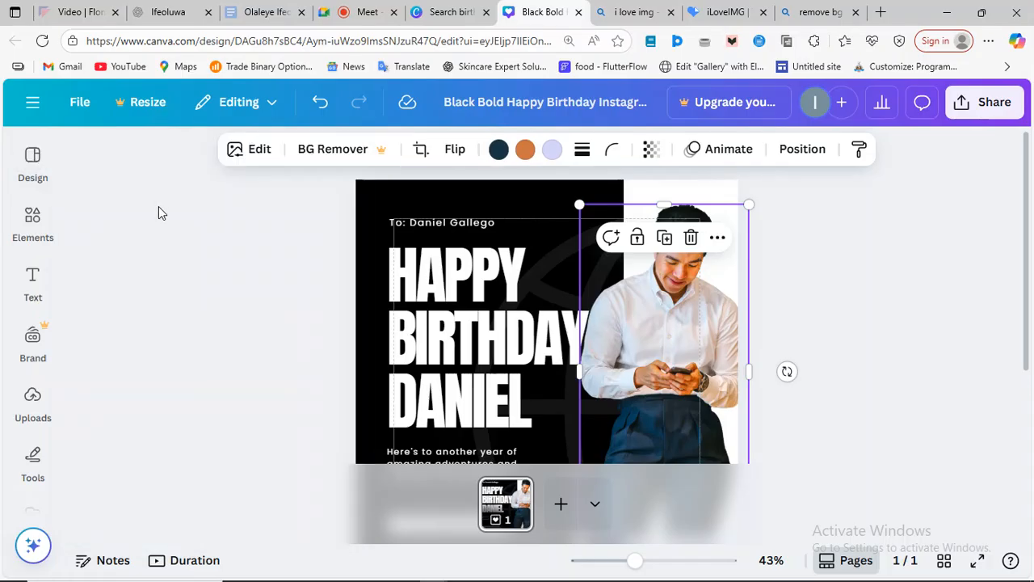
left_click(32, 178)
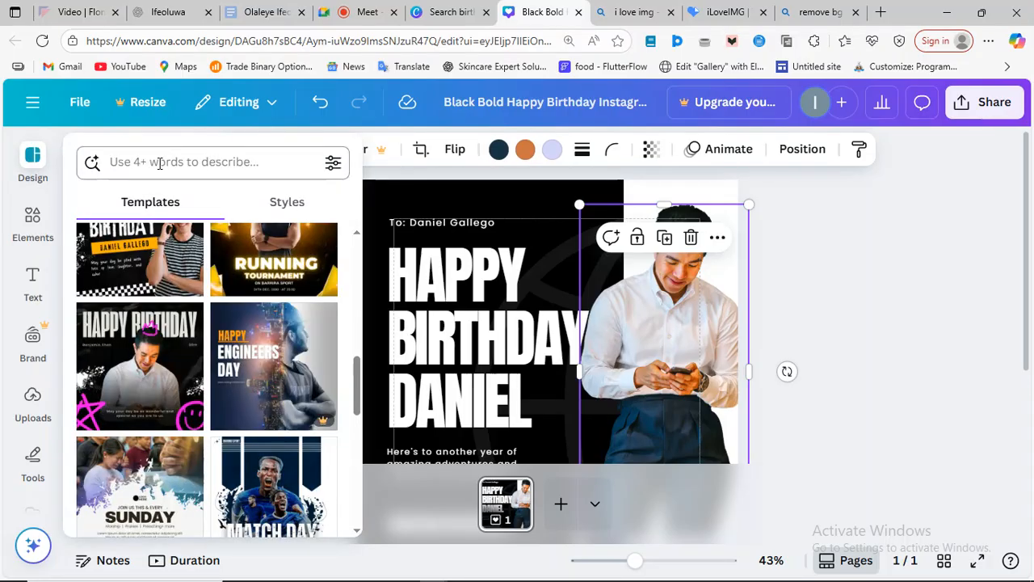
scroll(222, 420, "down", 3)
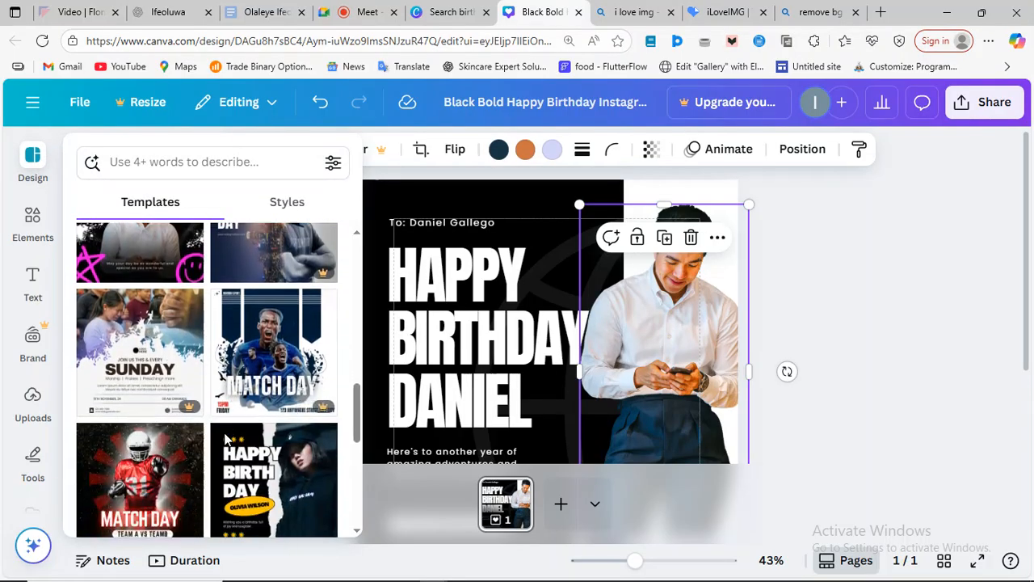
scroll(226, 441, "down", 1)
scroll(226, 441, "up", 1)
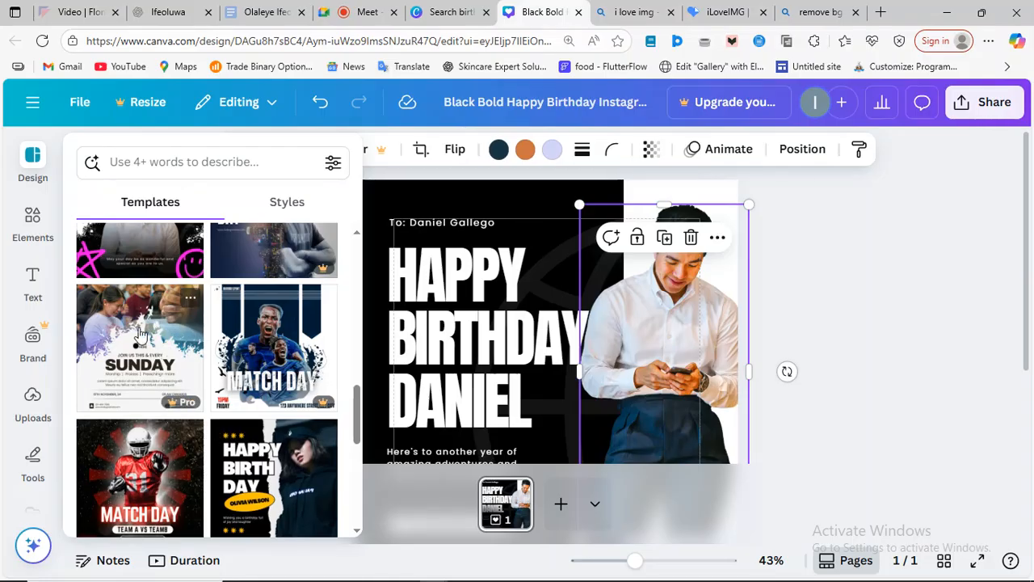
scroll(225, 336, "down", 3)
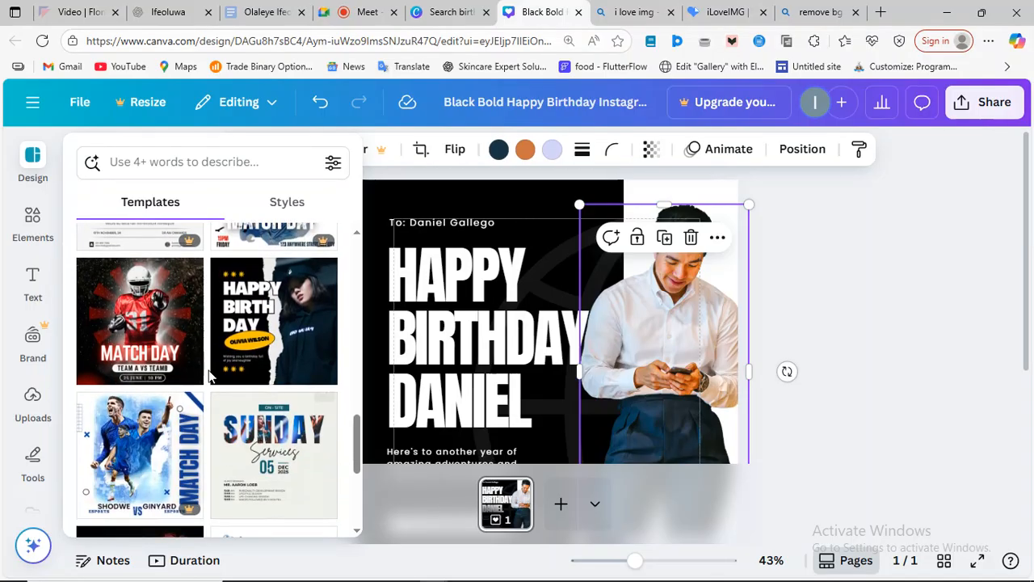
Search Elements for 'an african business man', correcting the misspelling.
left_click(33, 227)
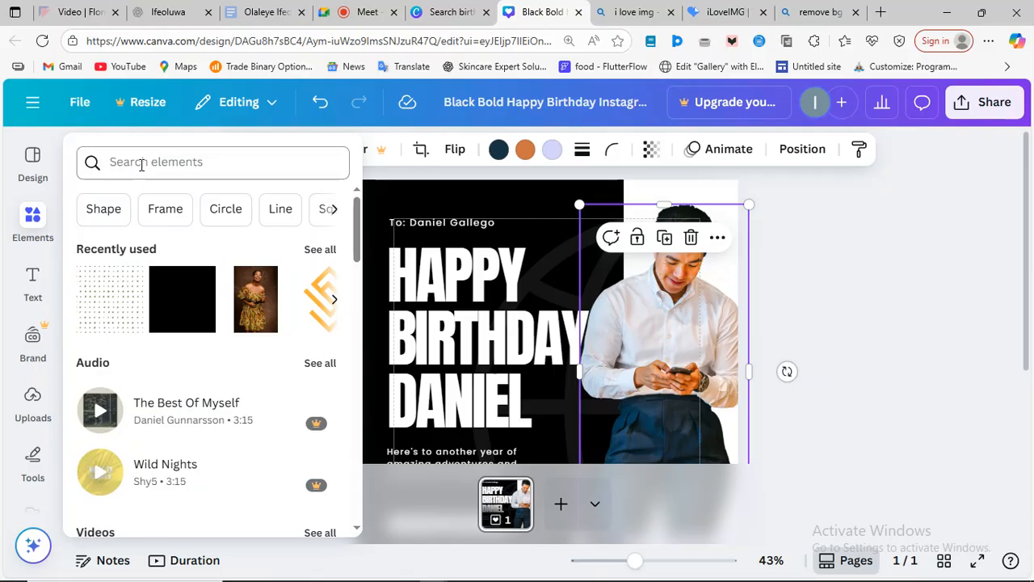
left_click(158, 163)
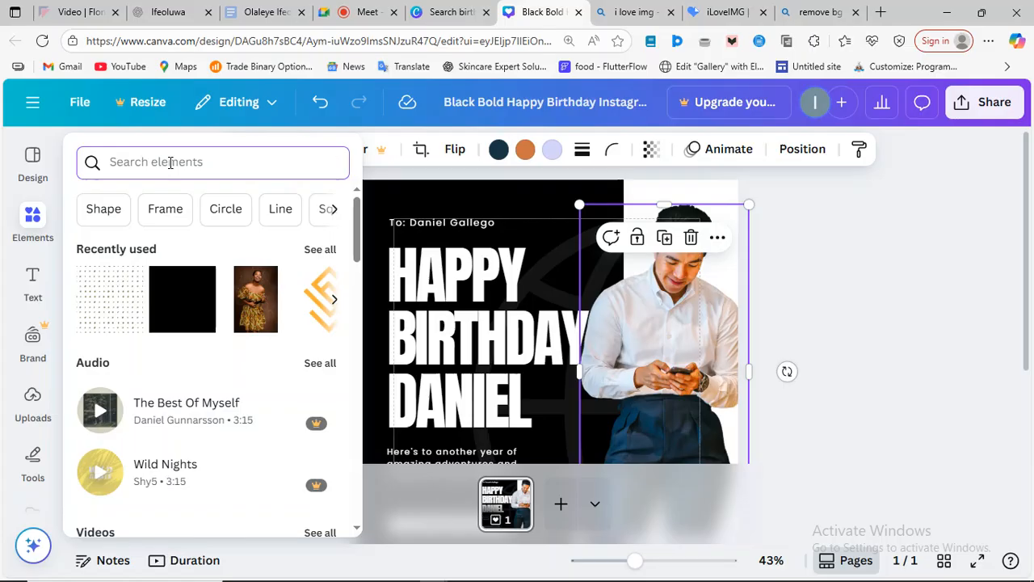
type("an anfri")
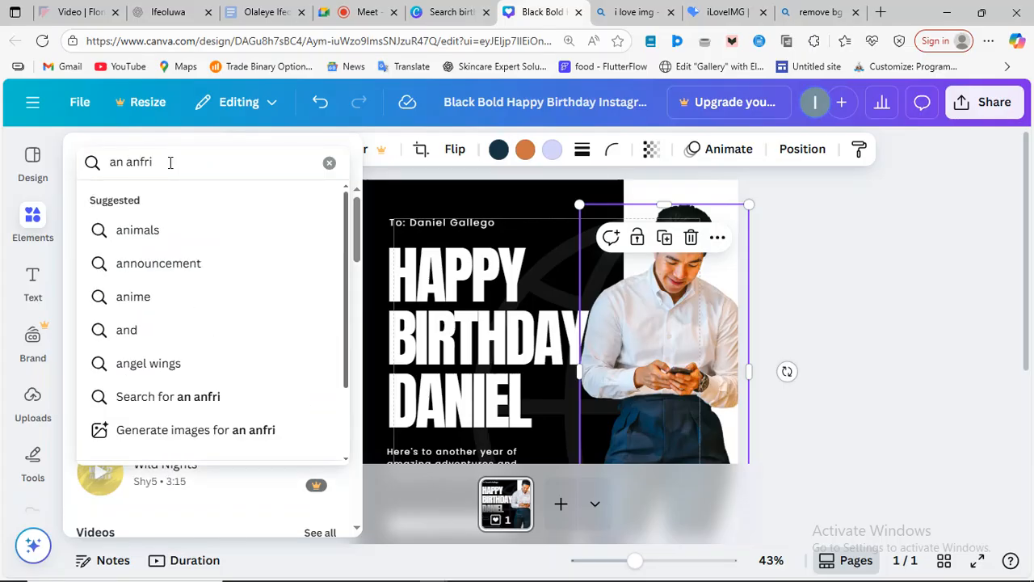
type("can business man")
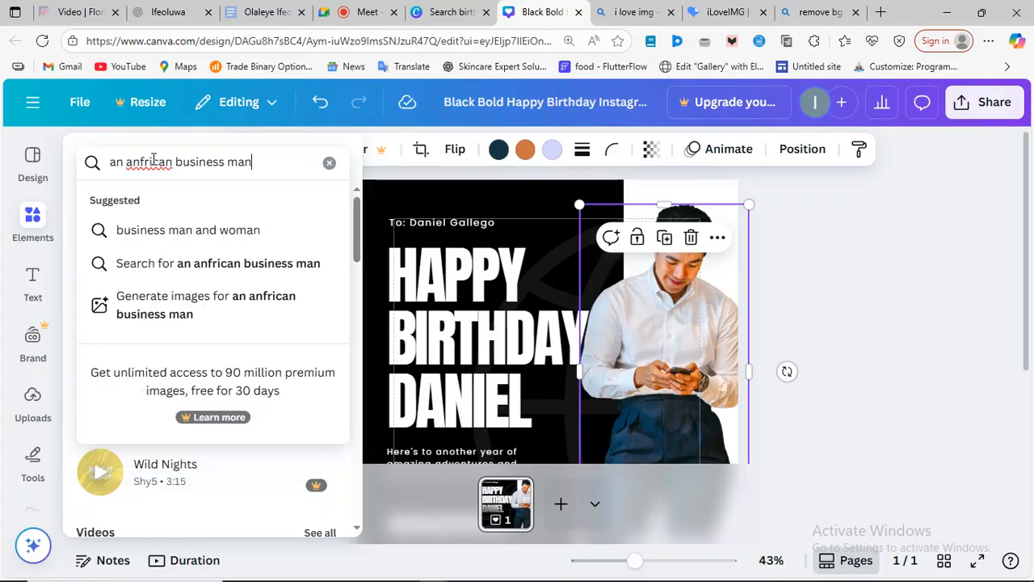
left_click(139, 165)
key("BackSpace")
type("\\")
key("Return")
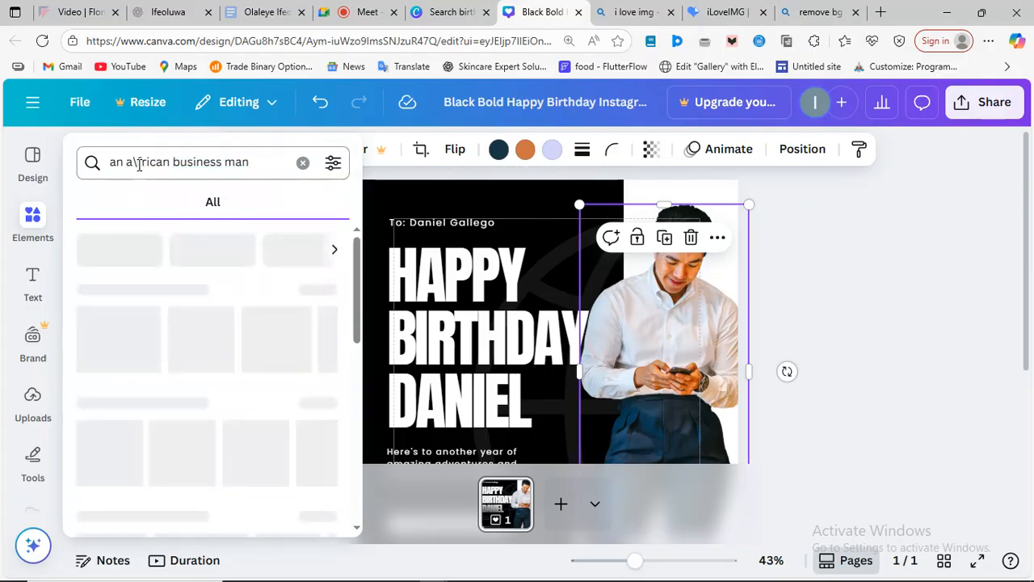
Delete the man's photo, rerun and browse the search, then clear it.
key("BackSpace")
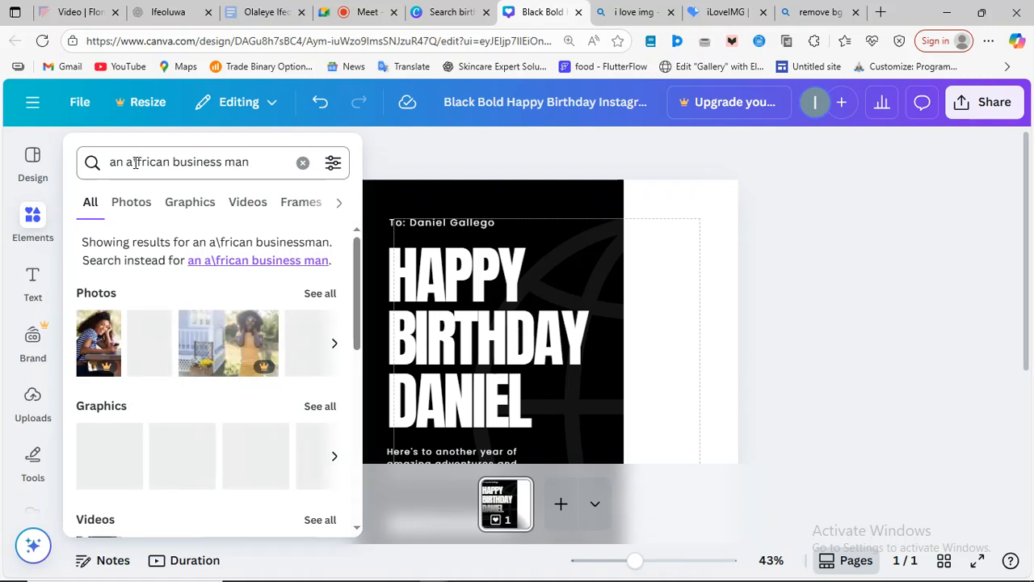
left_click(139, 163)
key("BackSpace")
key("Return")
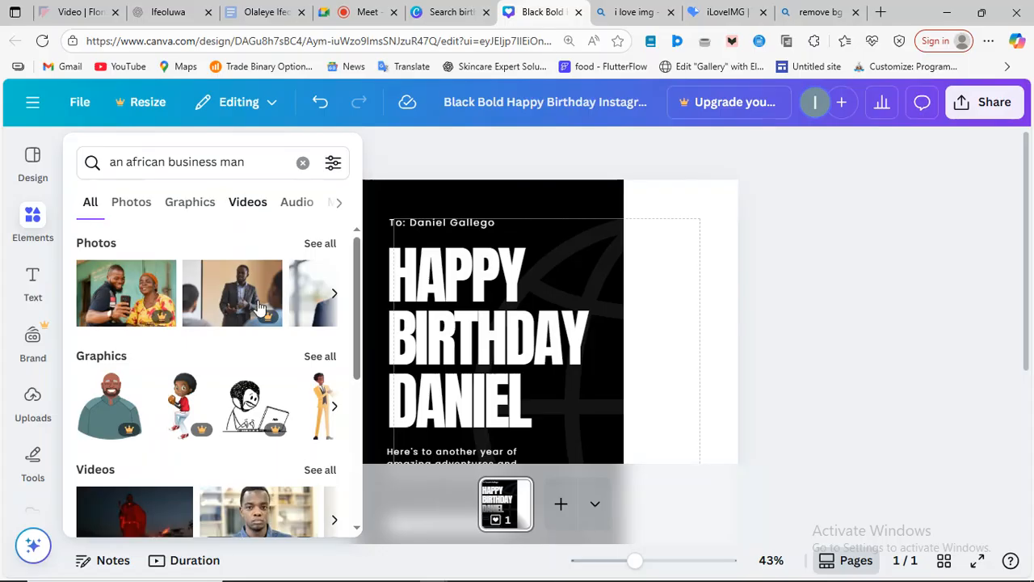
scroll(258, 363, "down", 2)
scroll(204, 345, "down", 2)
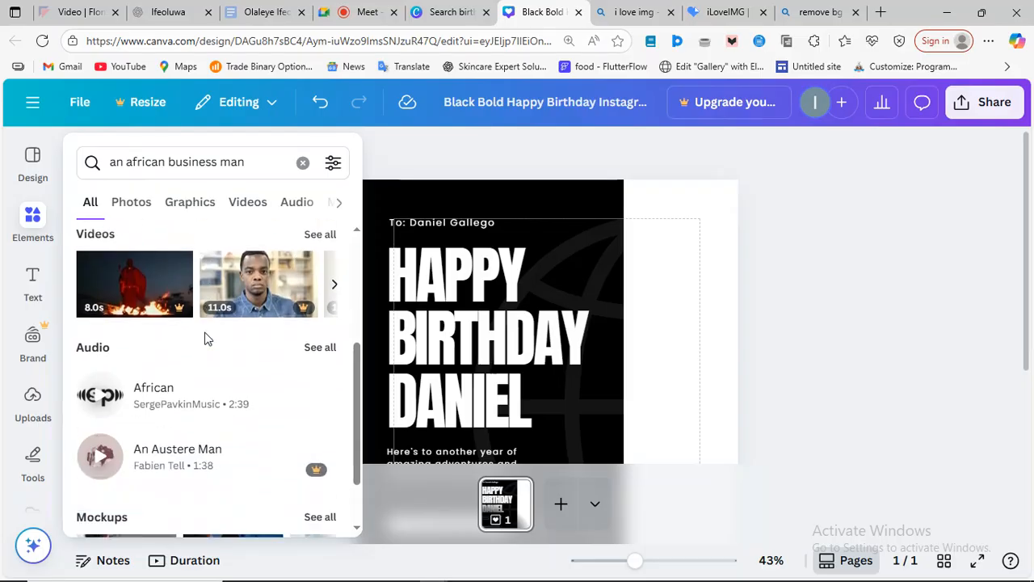
scroll(200, 285, "up", 4)
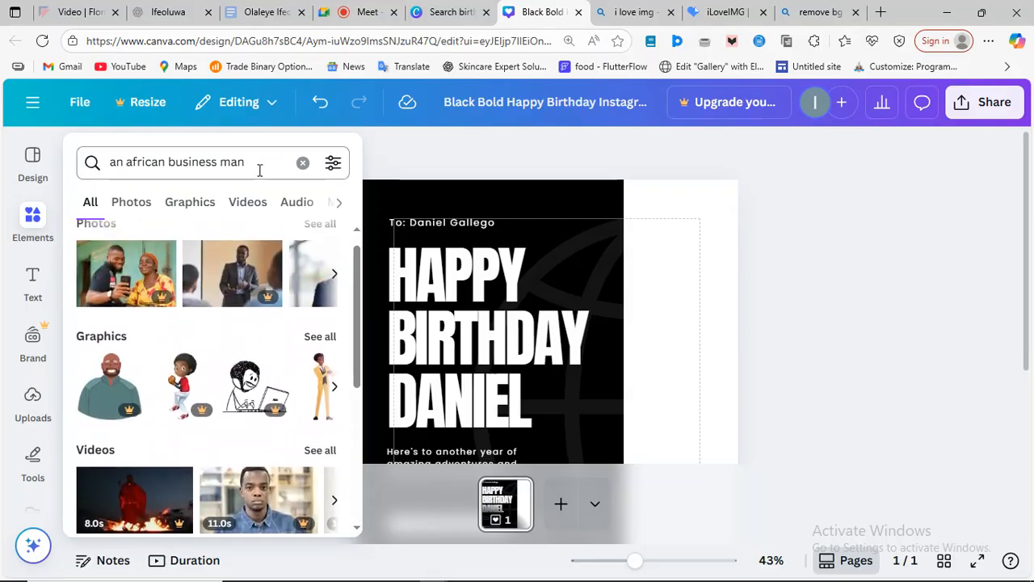
left_click(301, 163)
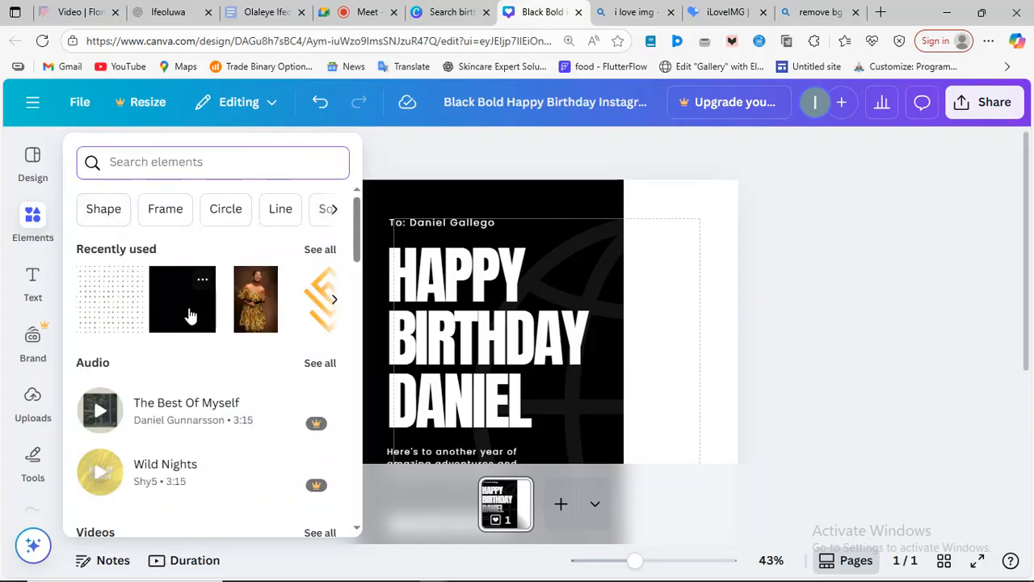
Add the circle landscape frame from Recently used to the card's top right.
scroll(298, 305, "right", 2)
scroll(298, 305, "right", 5)
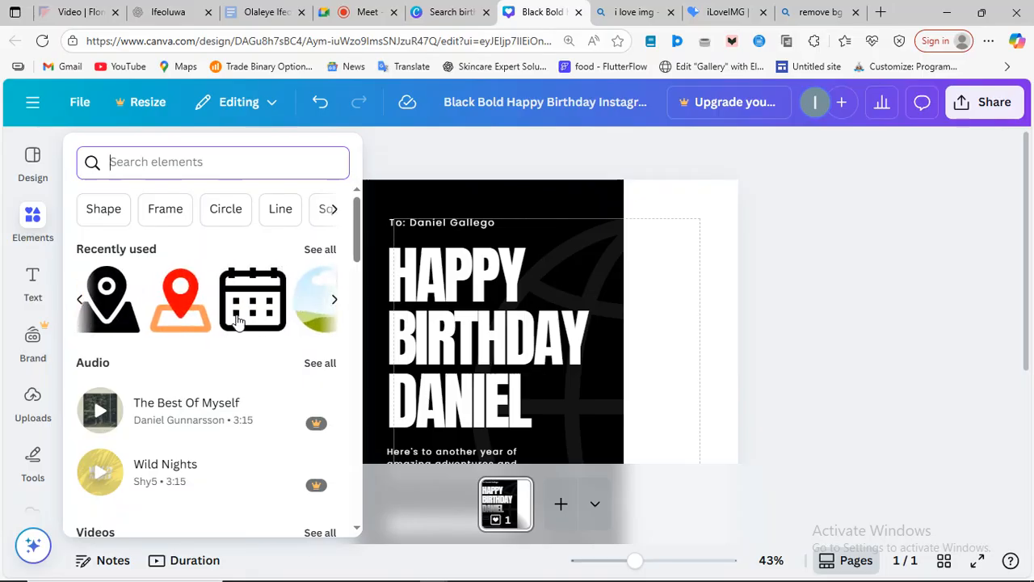
mouse_move(165, 312)
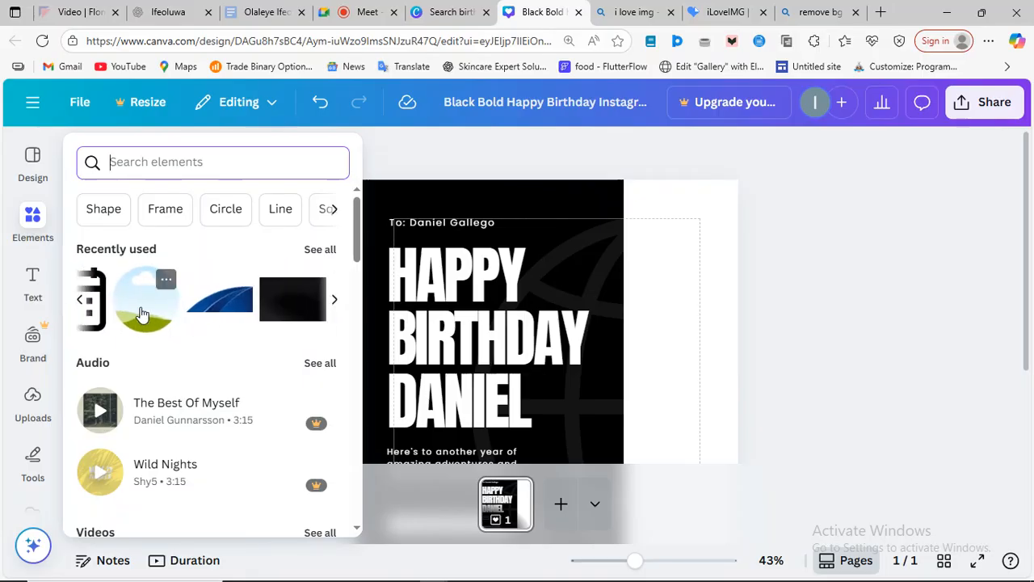
left_click_drag(151, 315, 498, 262)
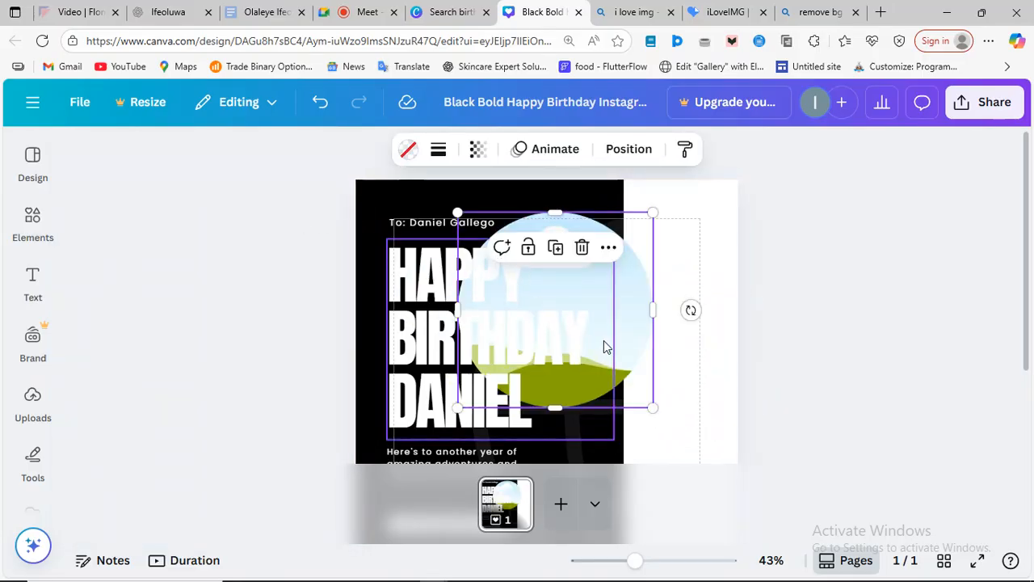
left_click_drag(628, 309, 665, 306)
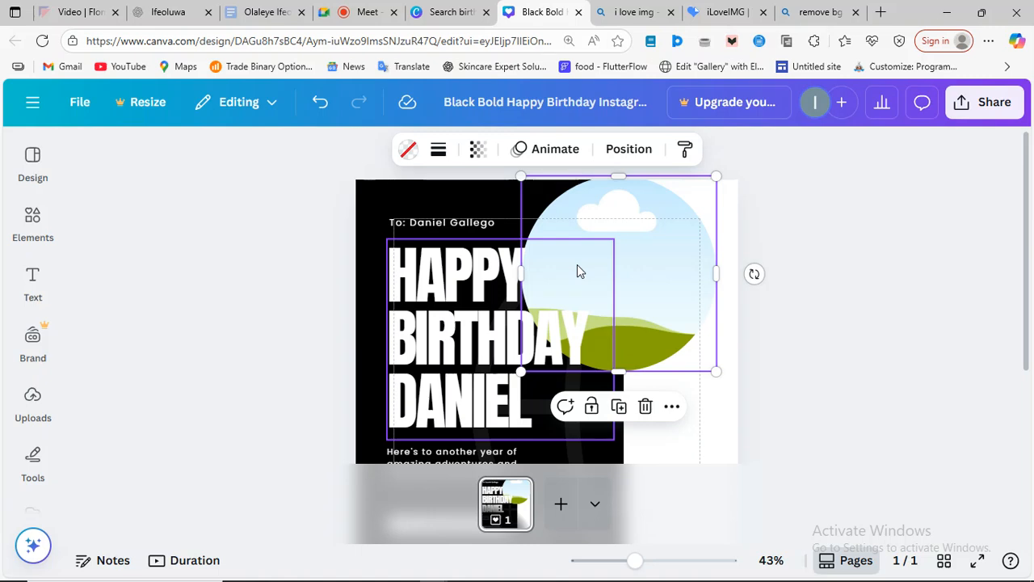
Fill the circle frame with the photo of the woman in a patterned dress.
left_click(32, 282)
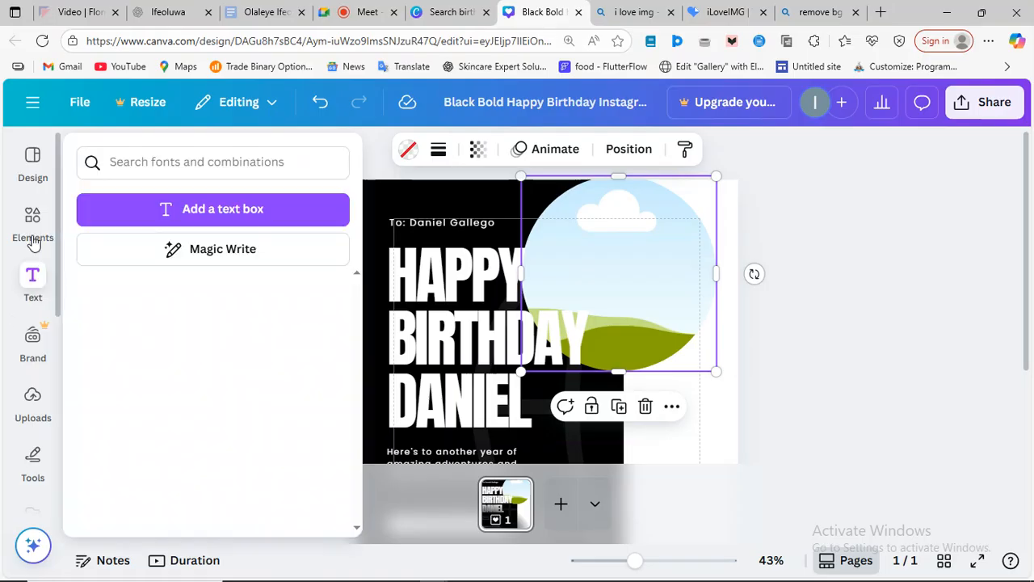
left_click(32, 241)
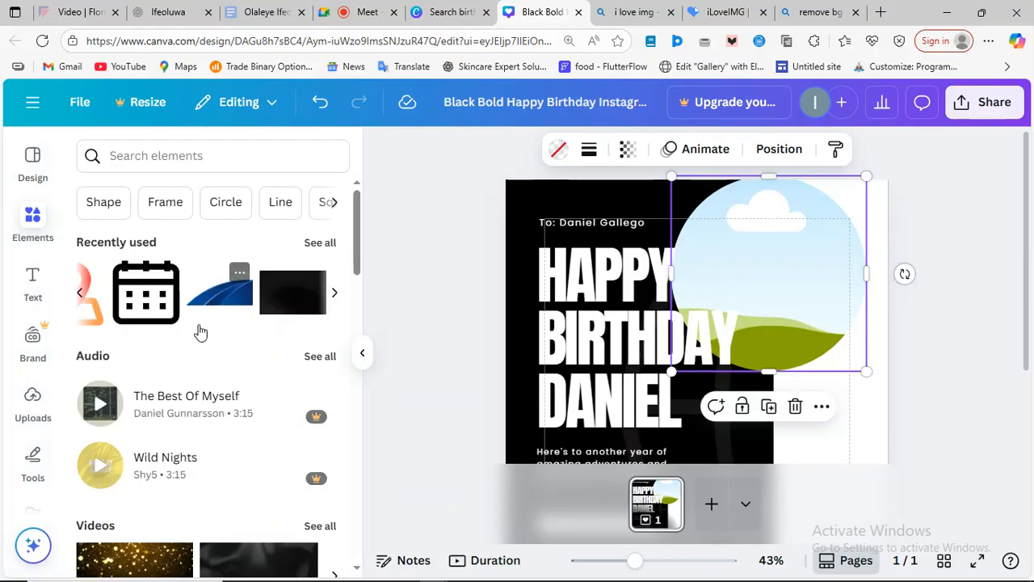
scroll(202, 323, "left", 5)
scroll(202, 332, "right", 5)
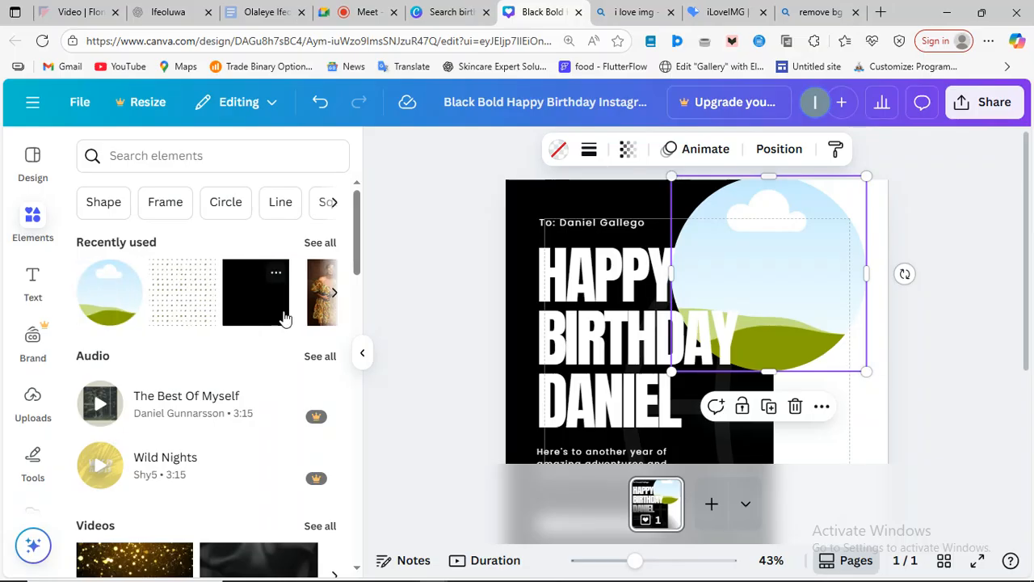
scroll(273, 301, "right", 1)
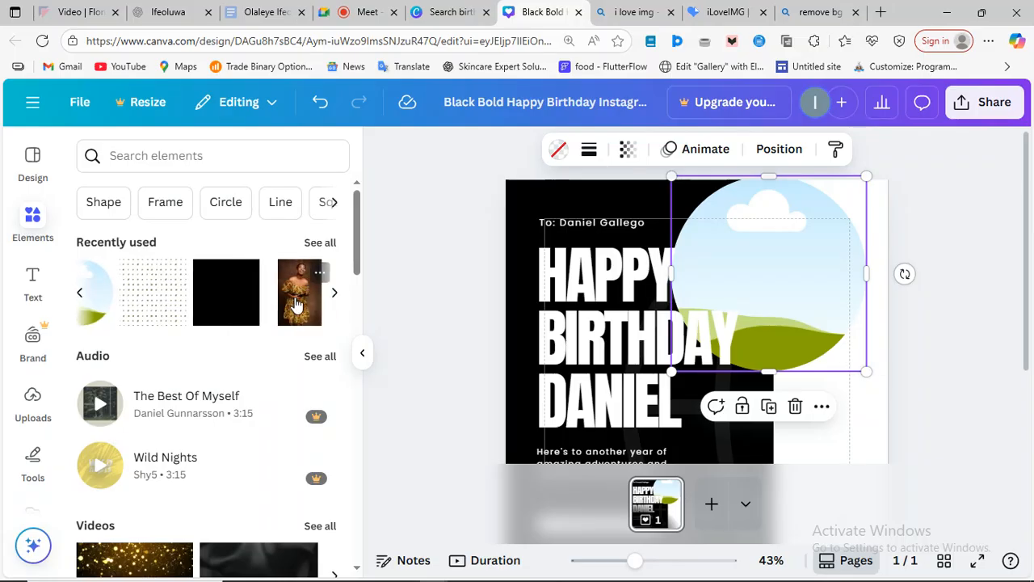
left_click(297, 304)
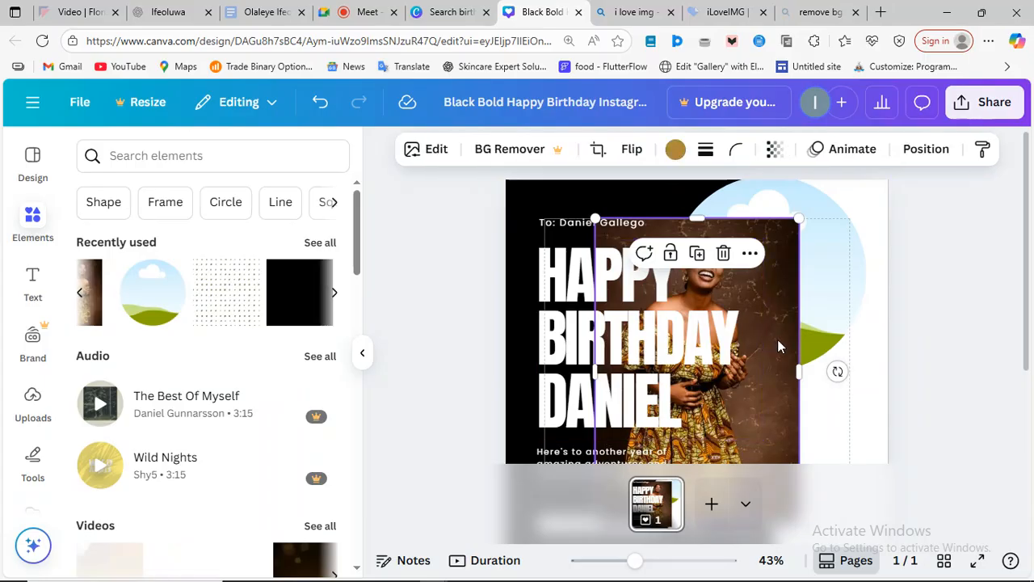
left_click_drag(775, 346, 851, 277)
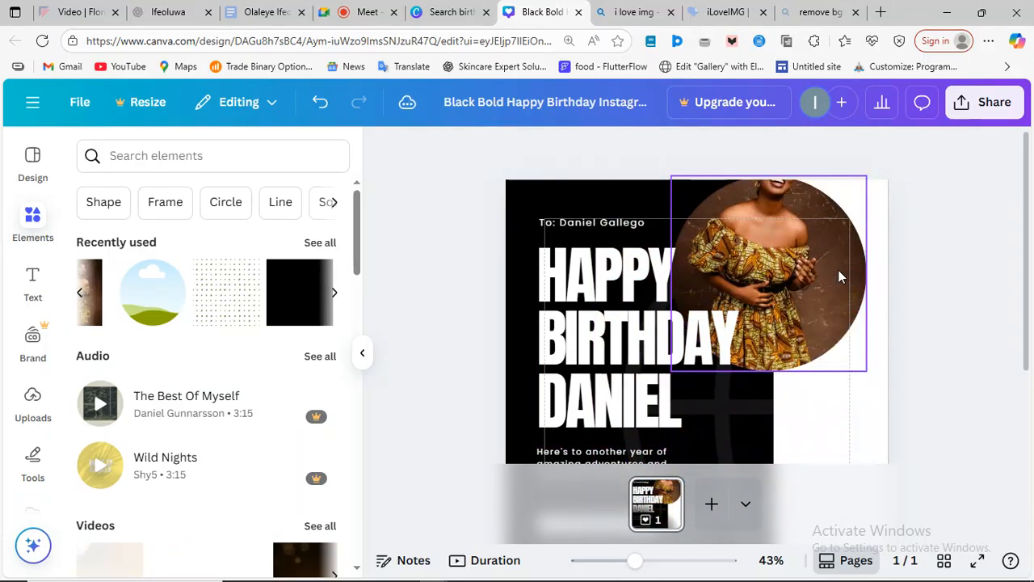
double_click(777, 260)
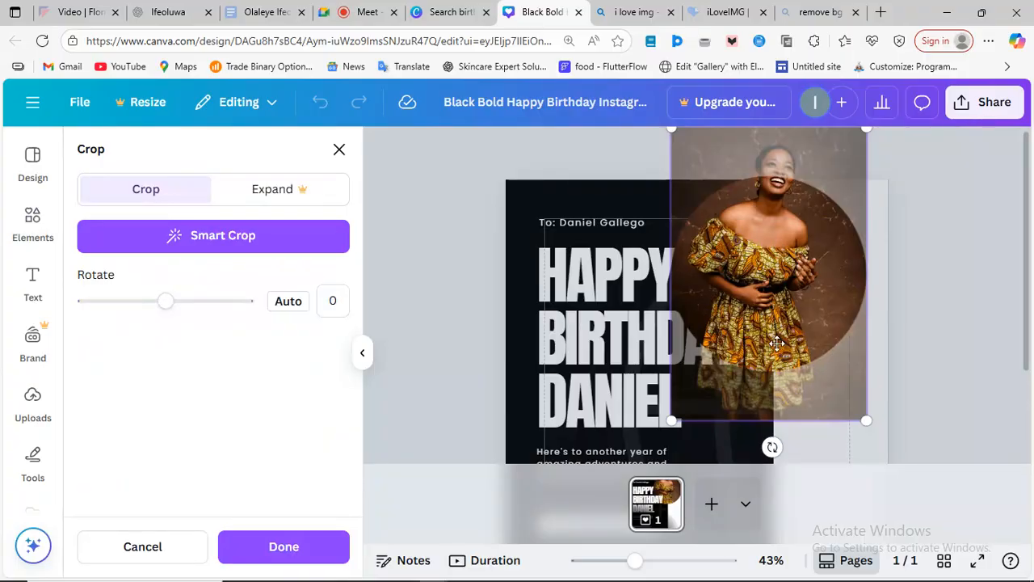
Re-crop the woman's photo to show her face and move the circle lower right.
left_click_drag(769, 296, 766, 425)
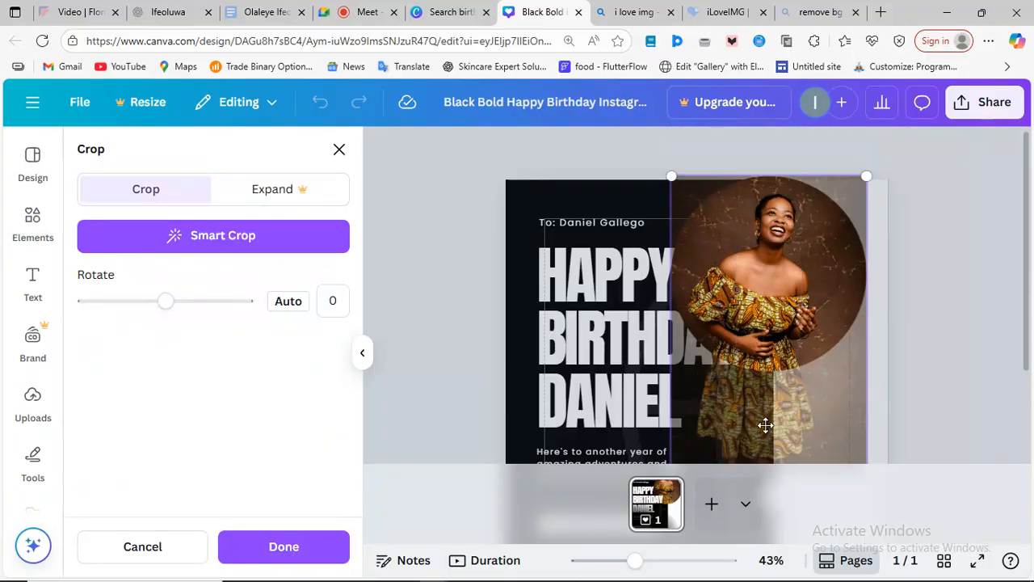
left_click(996, 299)
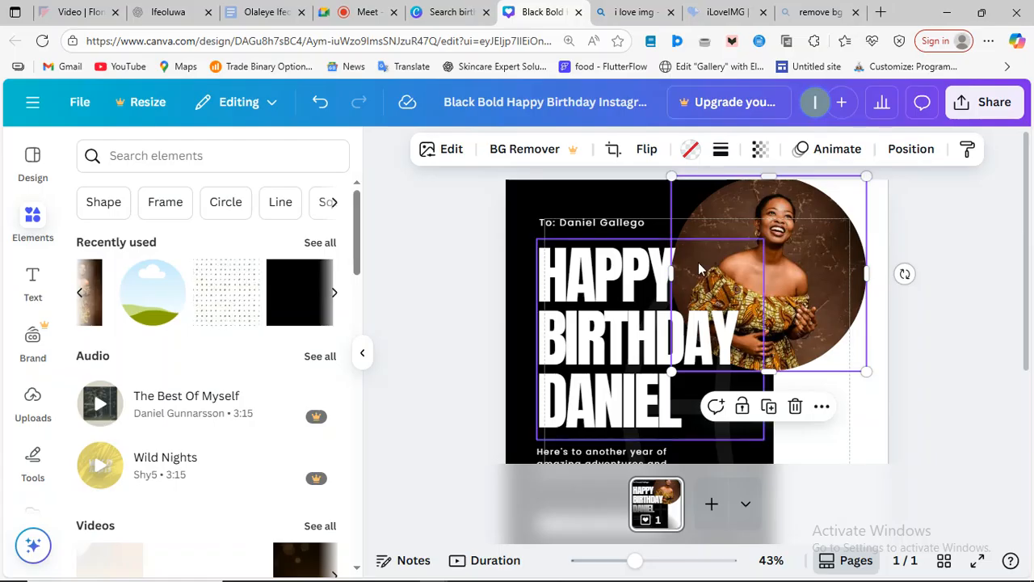
left_click_drag(797, 248, 847, 294)
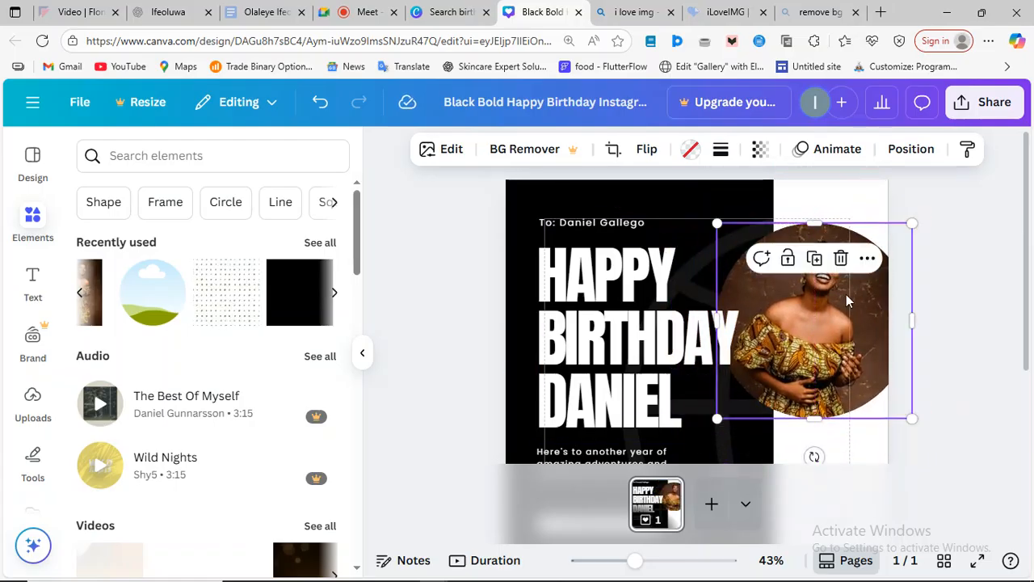
Search Elements for 'frame' and browse the frame results.
left_click(155, 157)
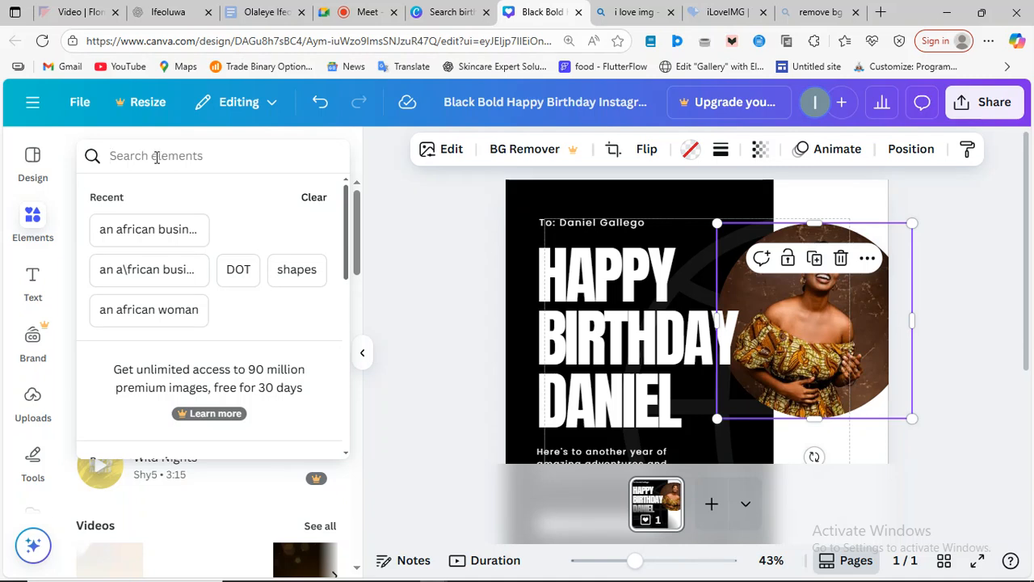
type("frame")
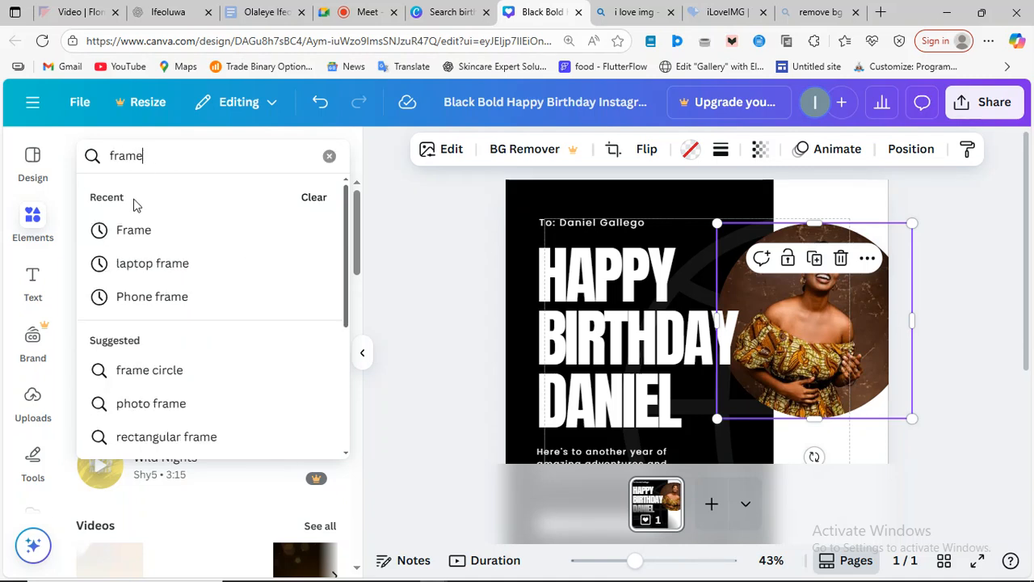
left_click(122, 234)
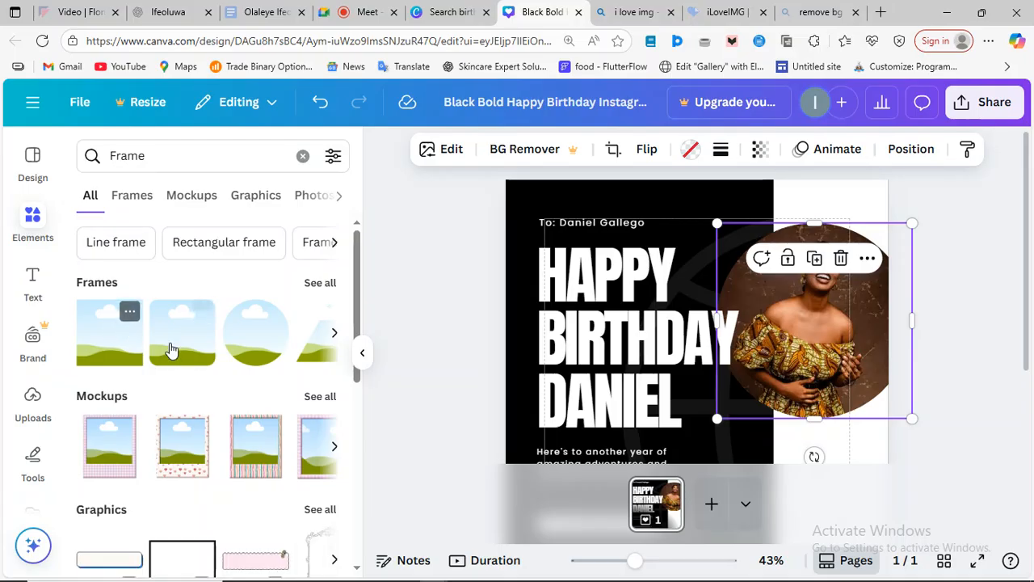
scroll(263, 358, "right", 2)
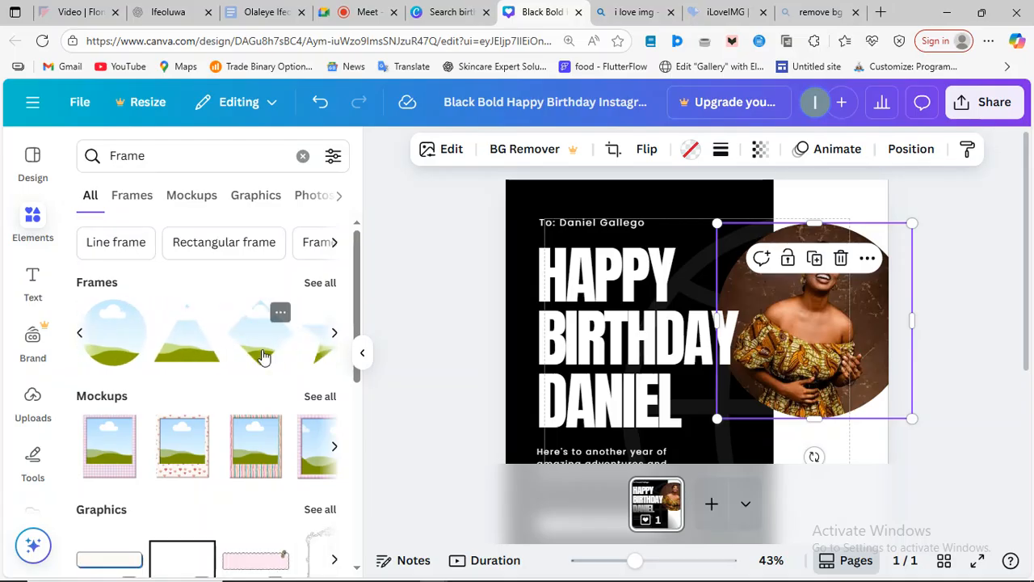
scroll(263, 358, "right", 3)
scroll(263, 358, "right", 3)
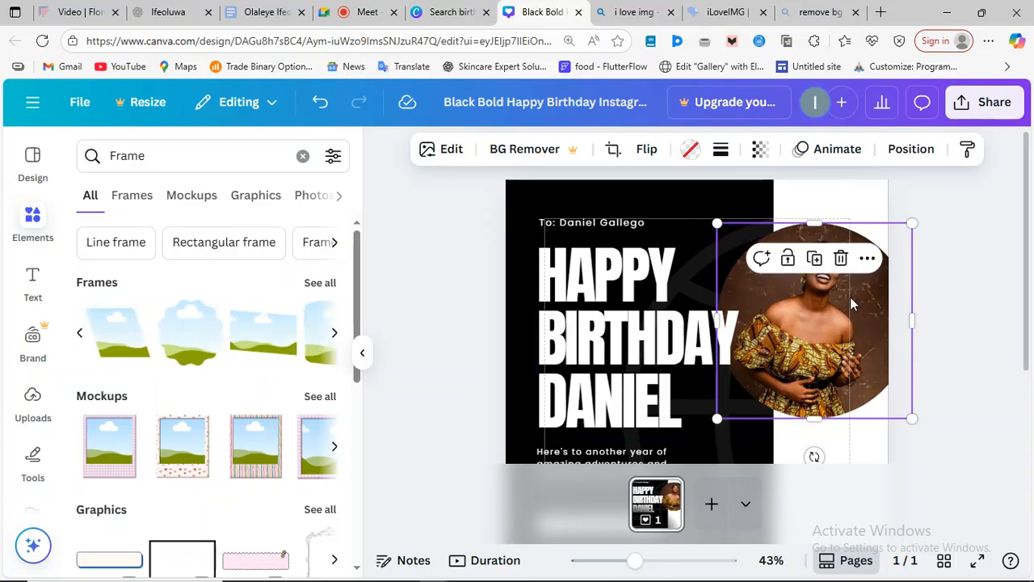
Delete the circle frame with its photo, then switch to the iLoveIMG tab.
left_click(840, 270)
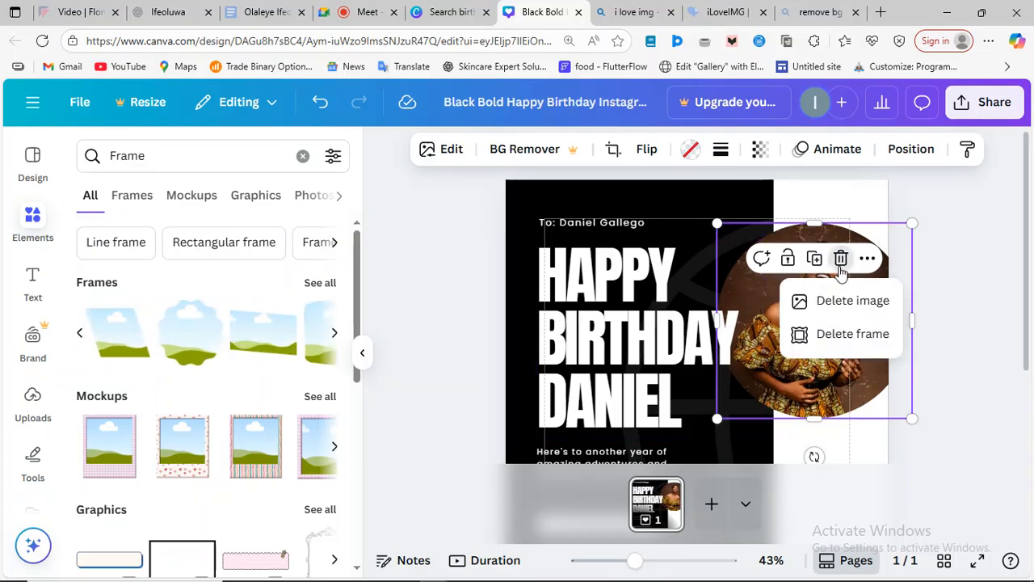
left_click(840, 339)
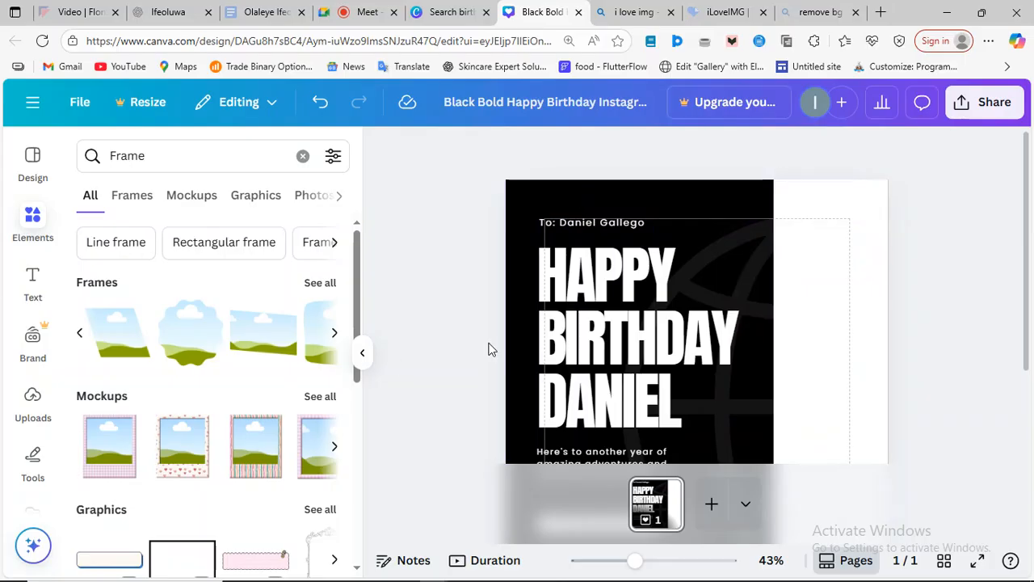
left_click(677, 13)
left_click(705, 15)
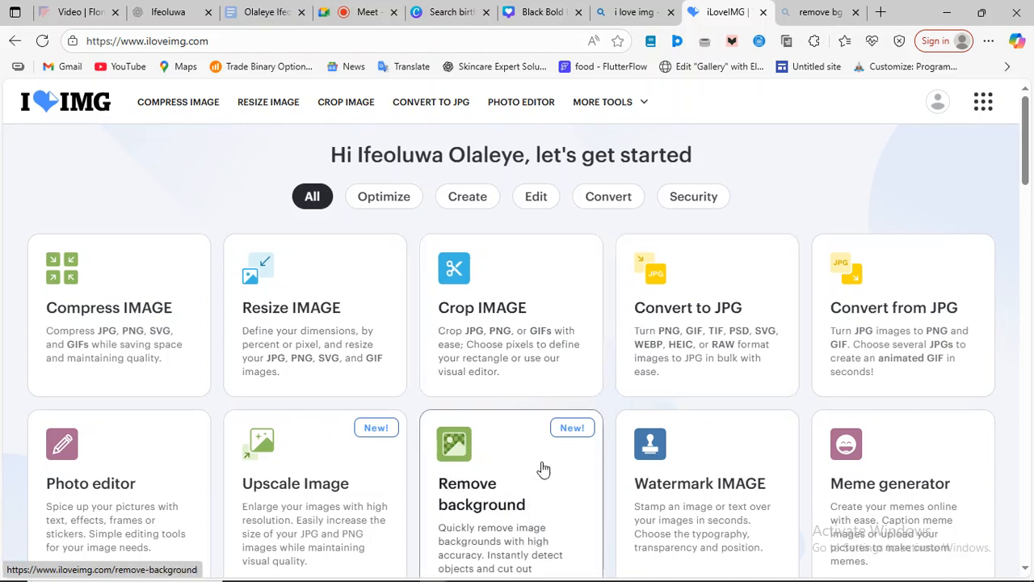
Scroll past Remove background in the iLoveIMG tools, then go to the Google Meet call.
scroll(539, 470, "down", 3)
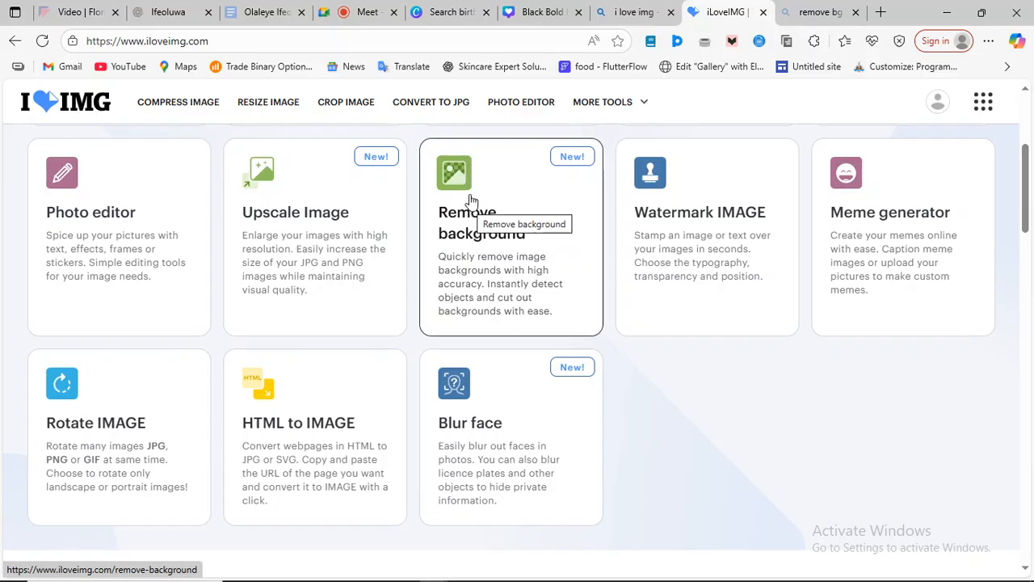
left_click(376, 8)
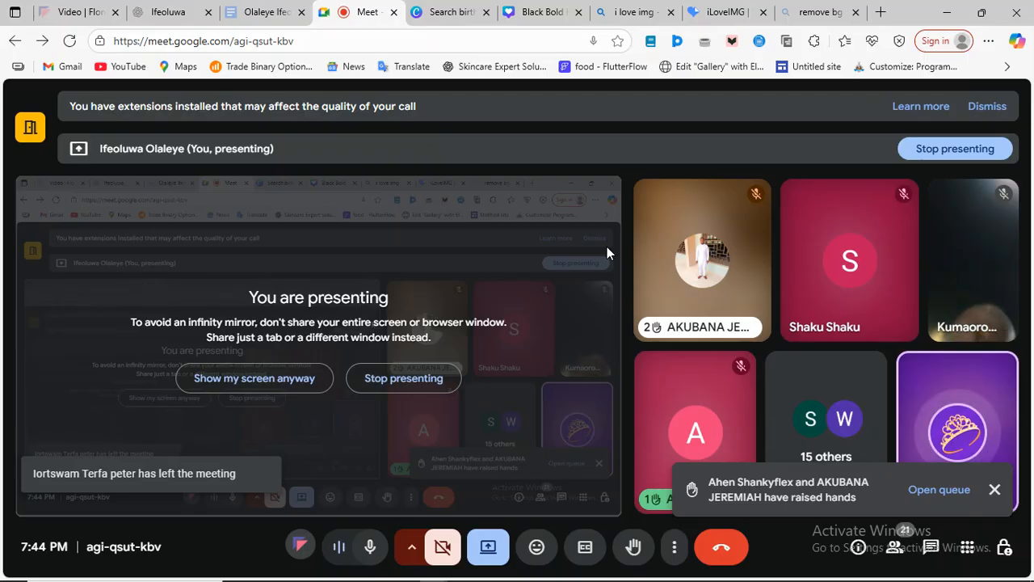
Dismiss the Meet raised-hands notification and return to the iLoveIMG tools page.
left_click(722, 12)
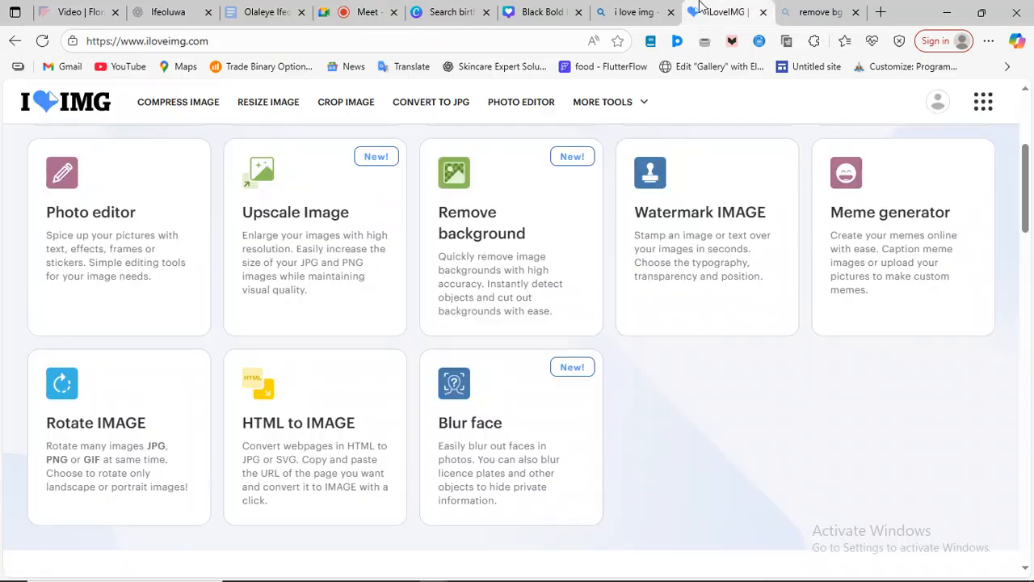
left_click(365, 12)
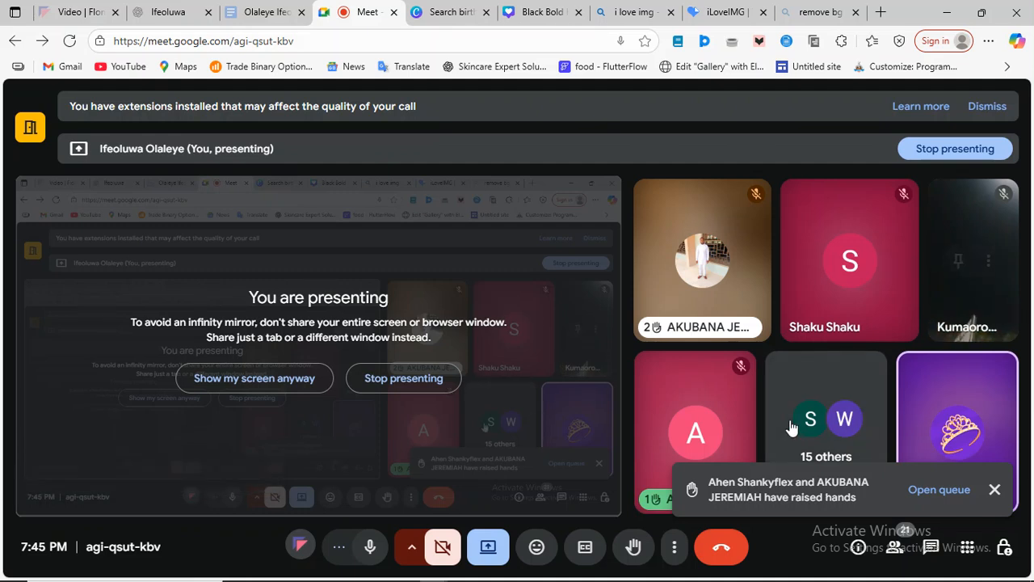
left_click(994, 489)
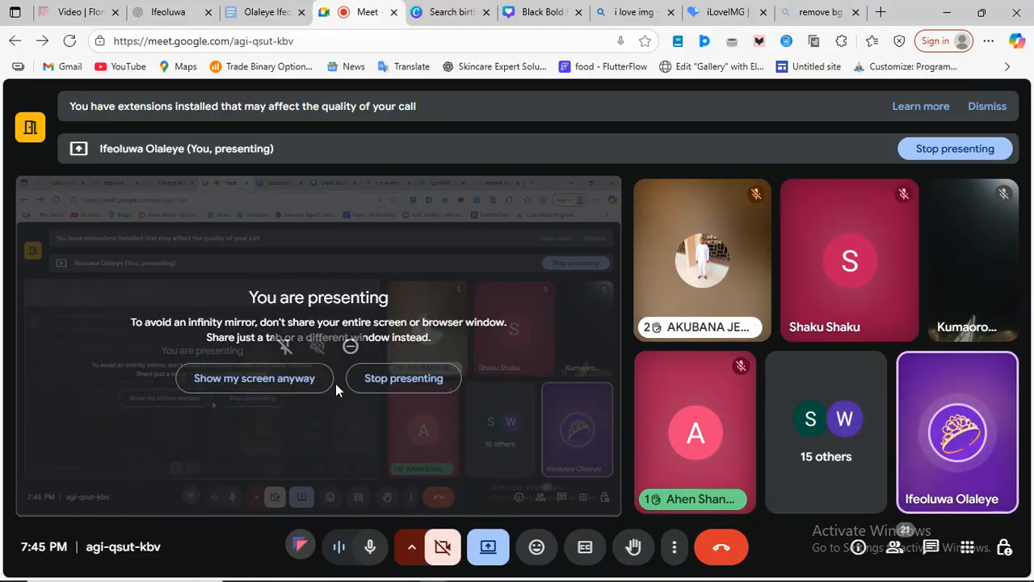
left_click(716, 10)
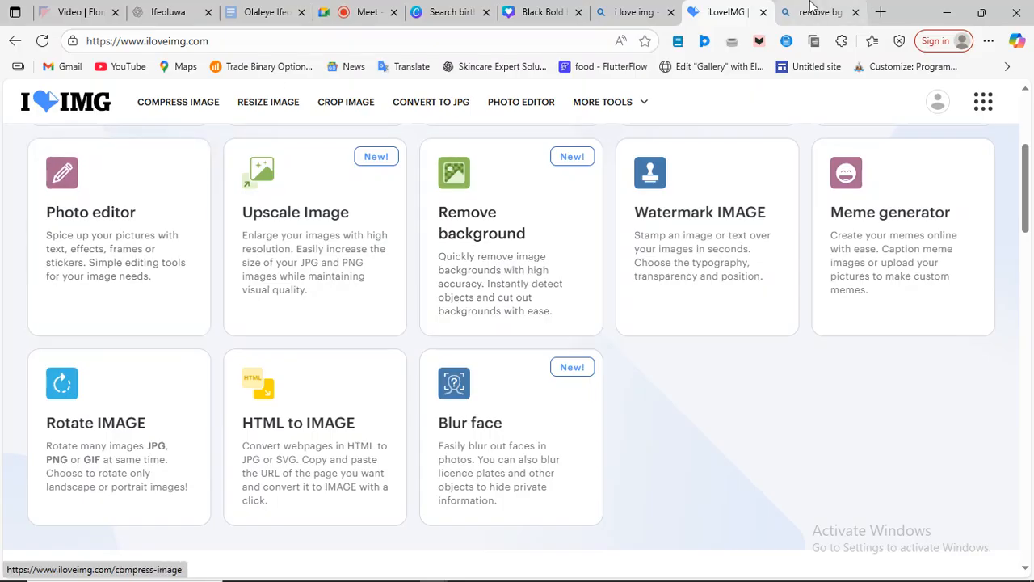
Open the remove.bg result from Bing's 'remove bg' search in a new tab.
left_click(843, 7)
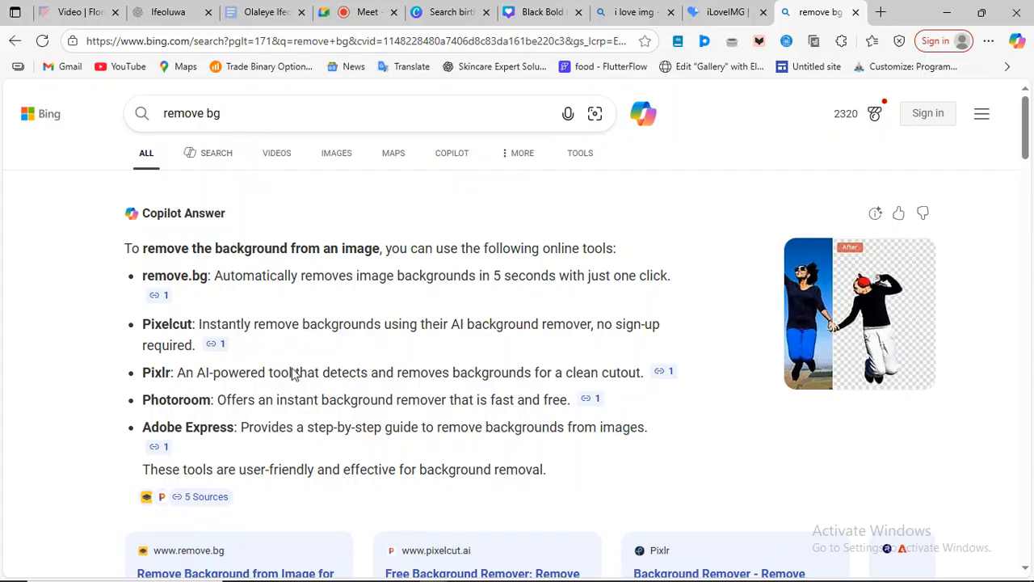
scroll(294, 374, "down", 5)
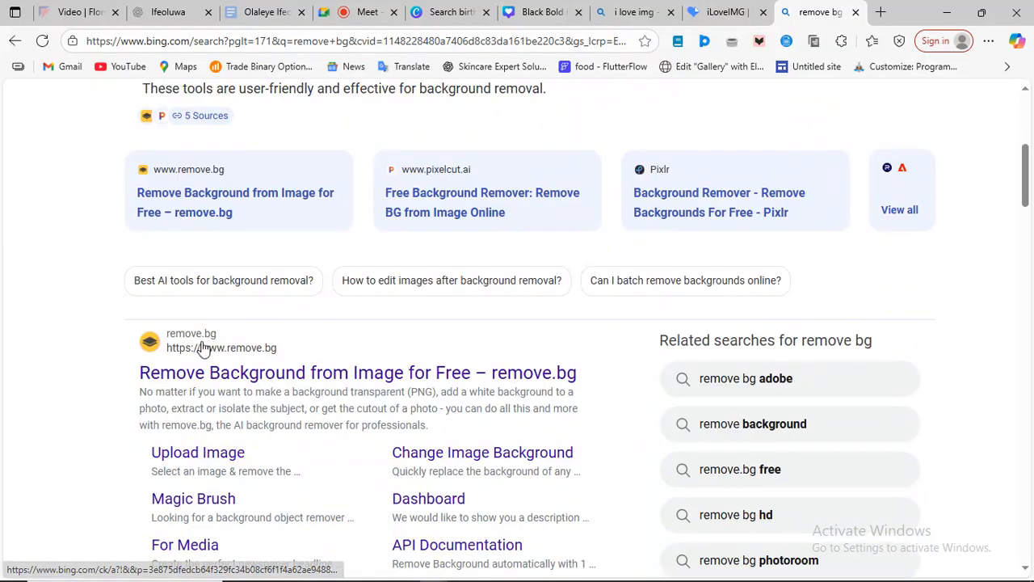
left_click(266, 375)
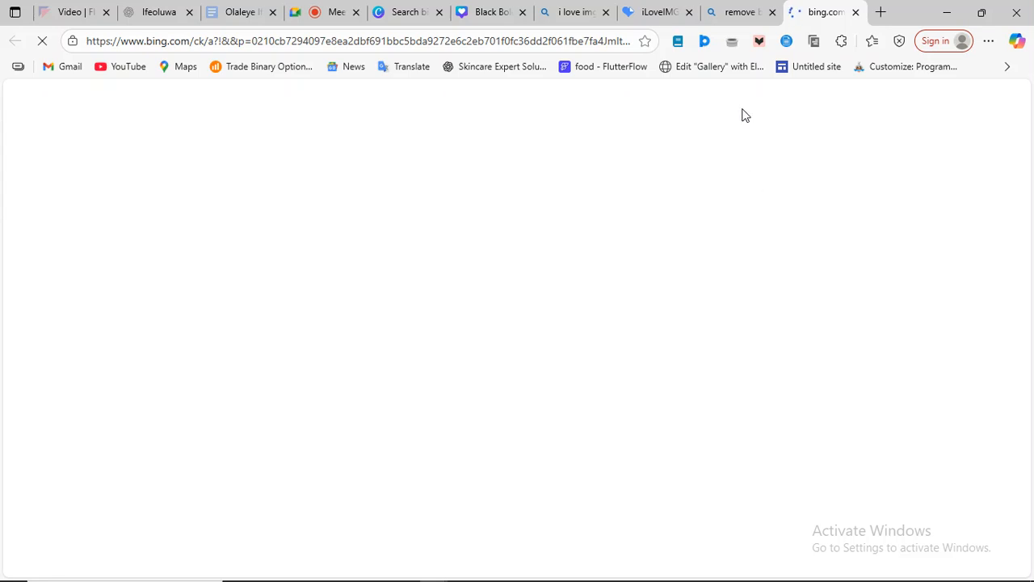
Open iLoveIMG's Remove background tool and try uploading IMG_6990, dismissing the size-limit error.
left_click(659, 10)
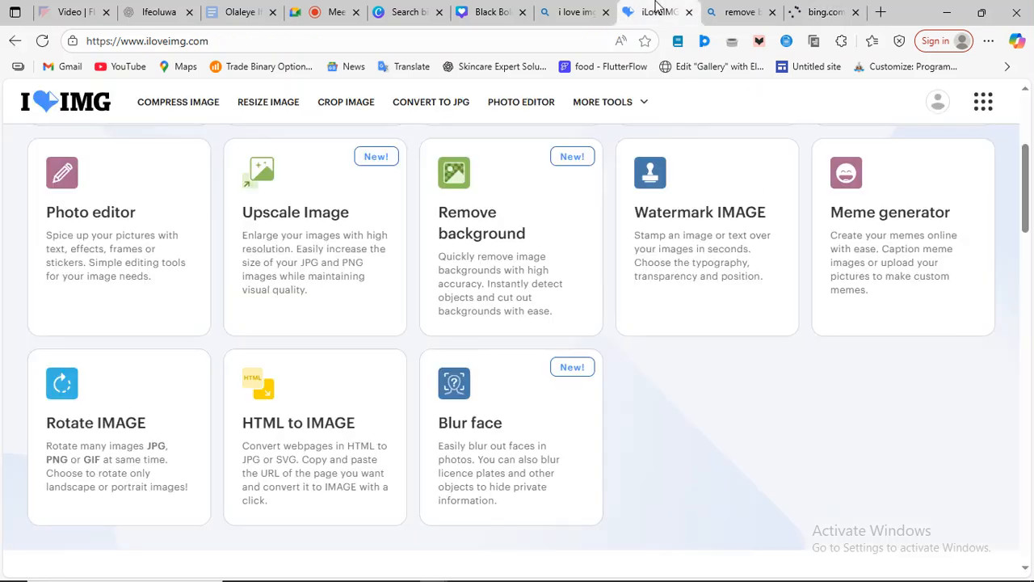
left_click(477, 218)
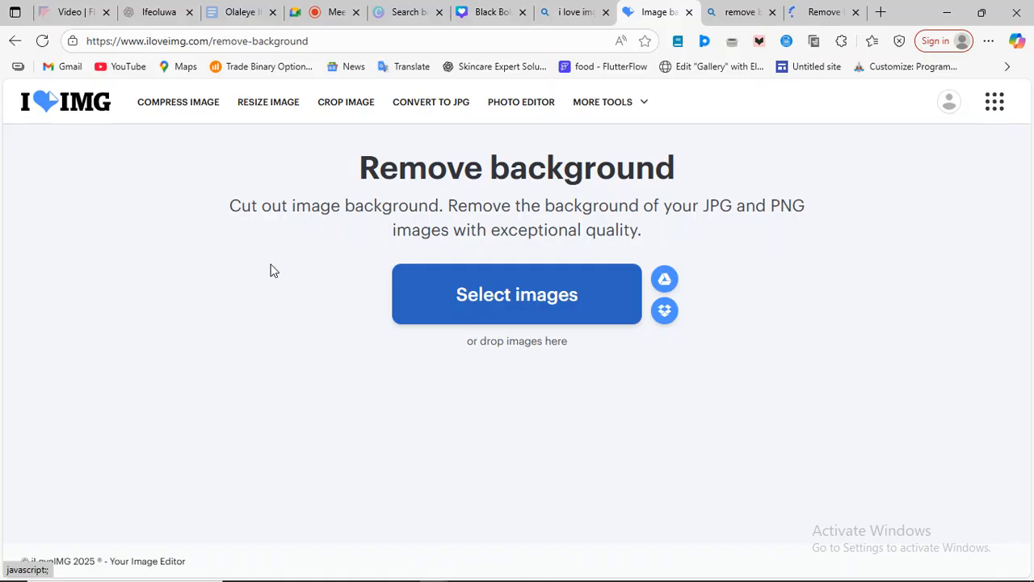
left_click(502, 295)
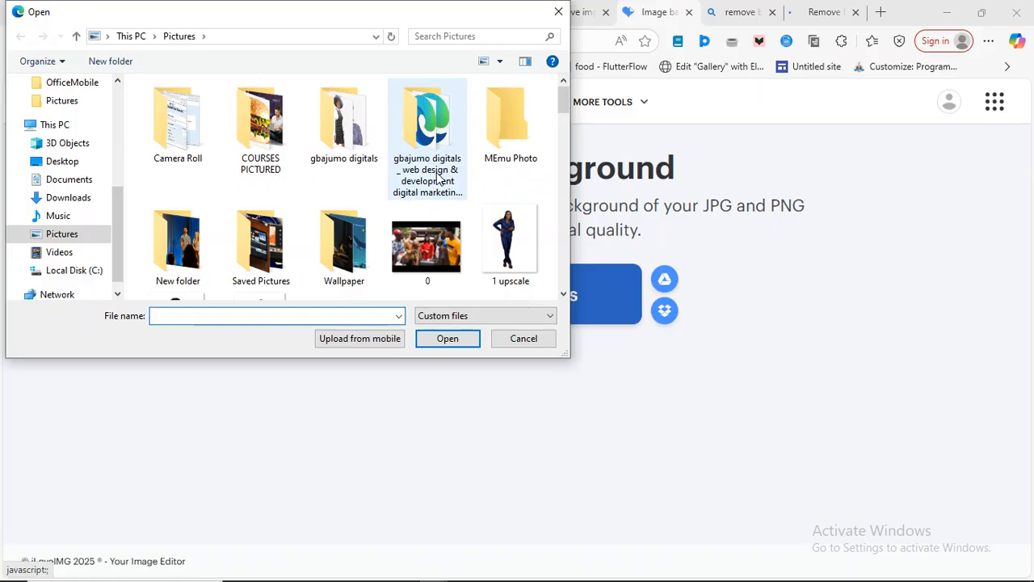
scroll(437, 179, "down", 3)
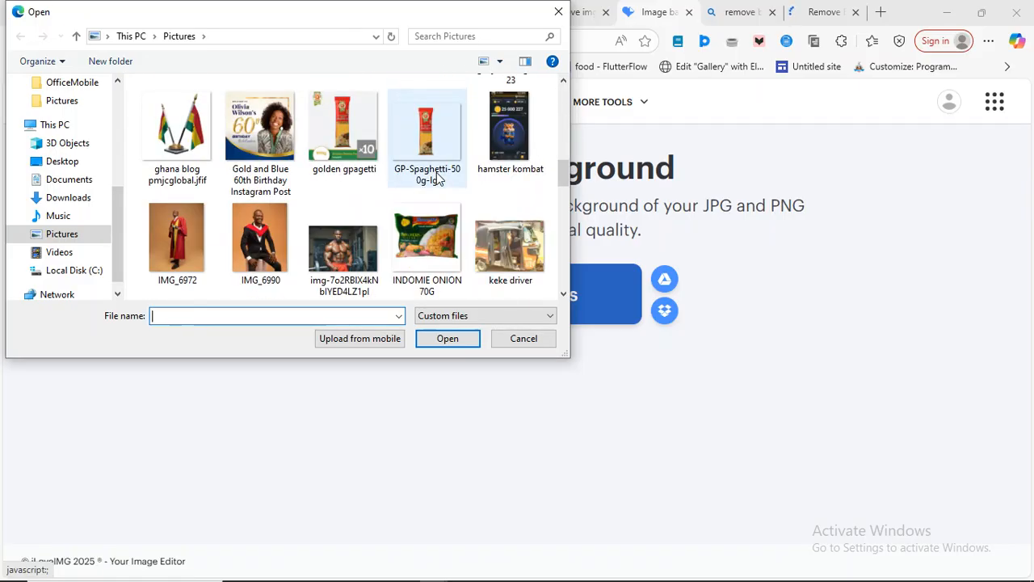
double_click(286, 230)
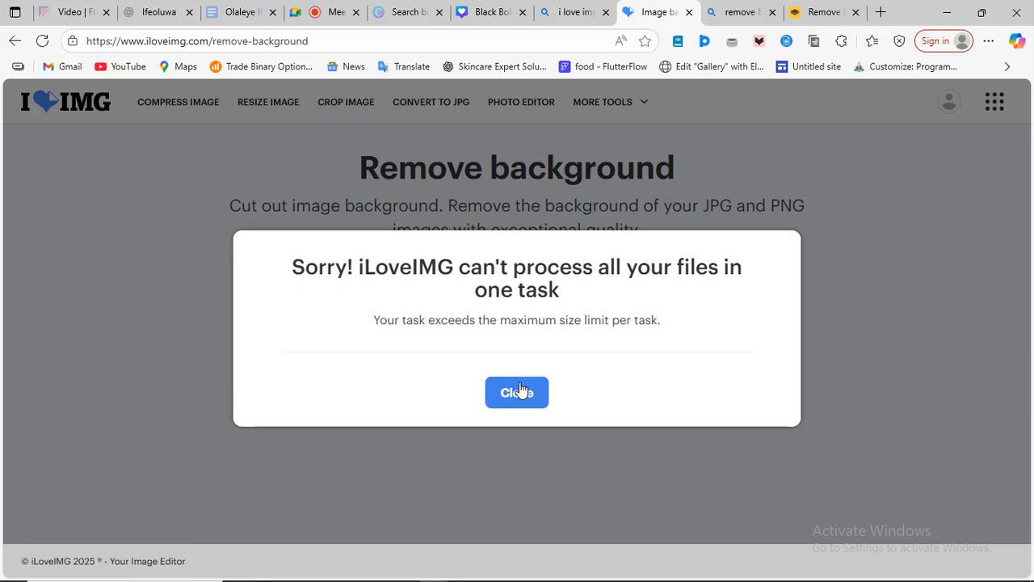
left_click(526, 401)
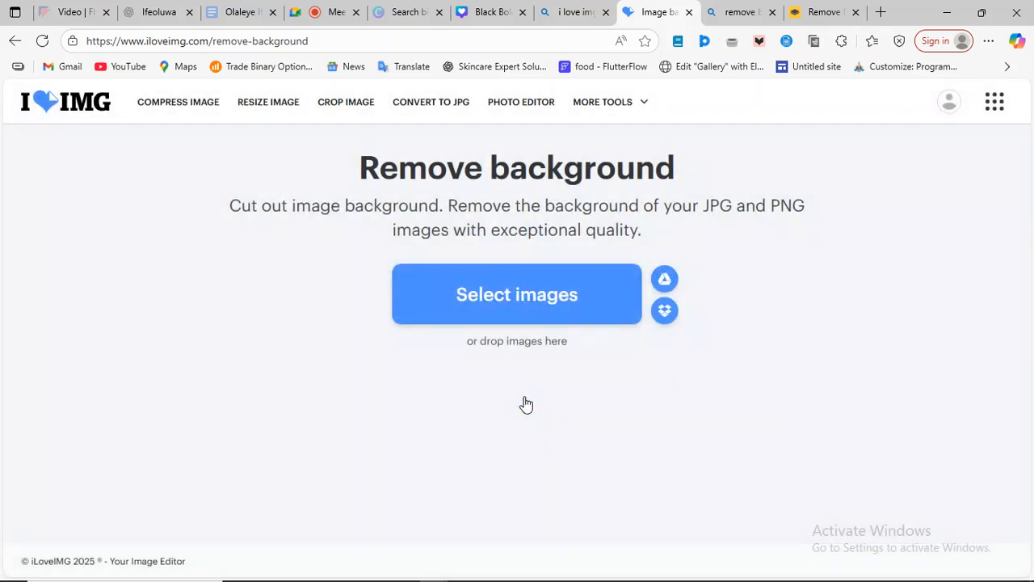
Retry the upload with DSC_7054, dismiss its size-limit error, and reload the page.
left_click(483, 298)
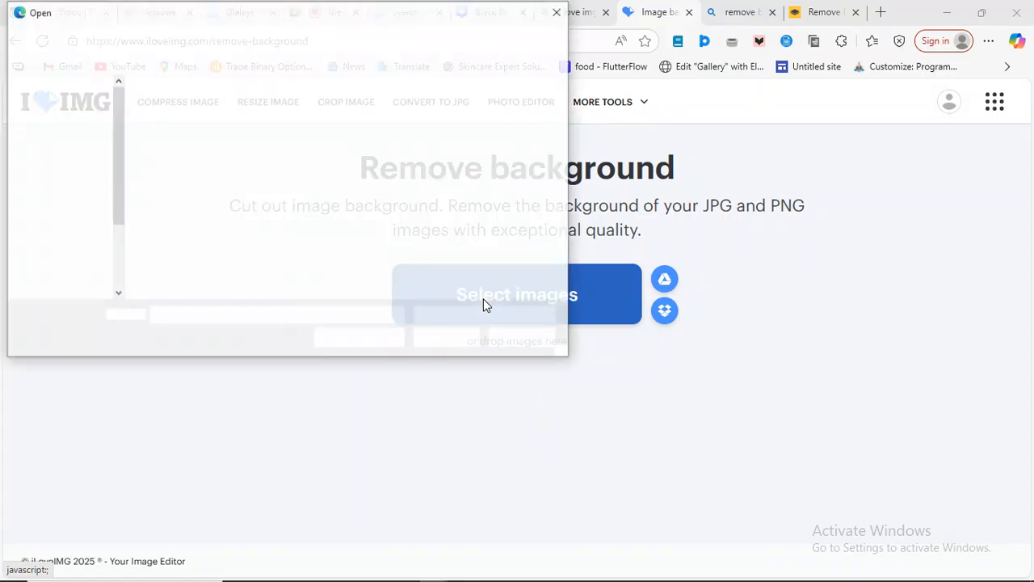
scroll(315, 273, "down", 10)
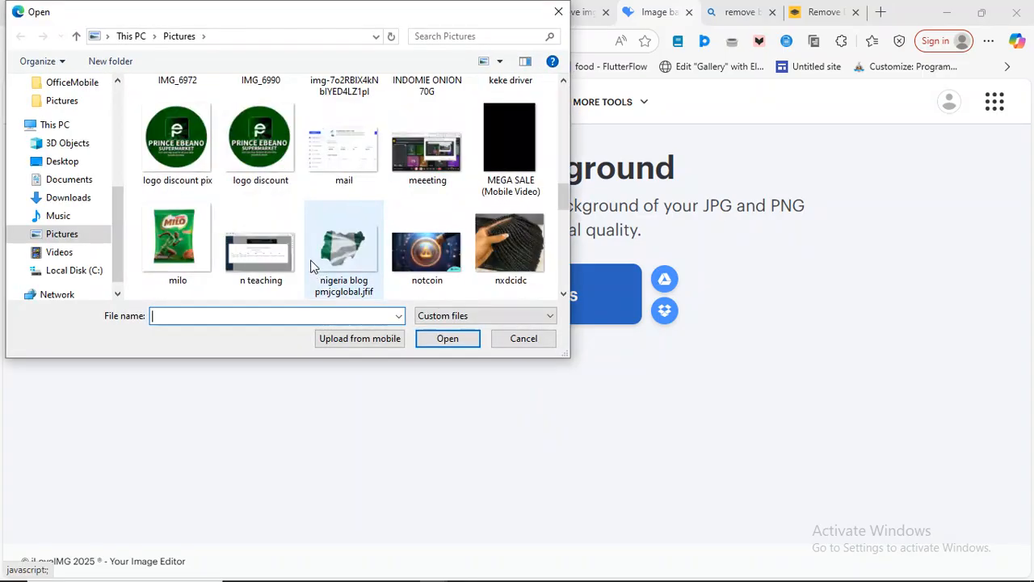
scroll(403, 202, "up", 3)
scroll(412, 202, "up", 1)
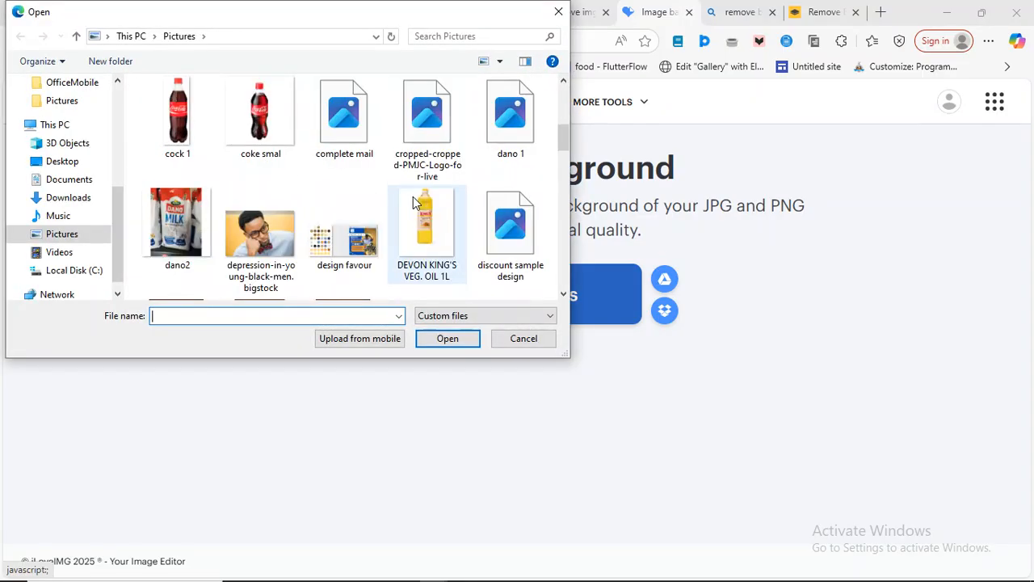
scroll(413, 197, "down", 1)
double_click(353, 219)
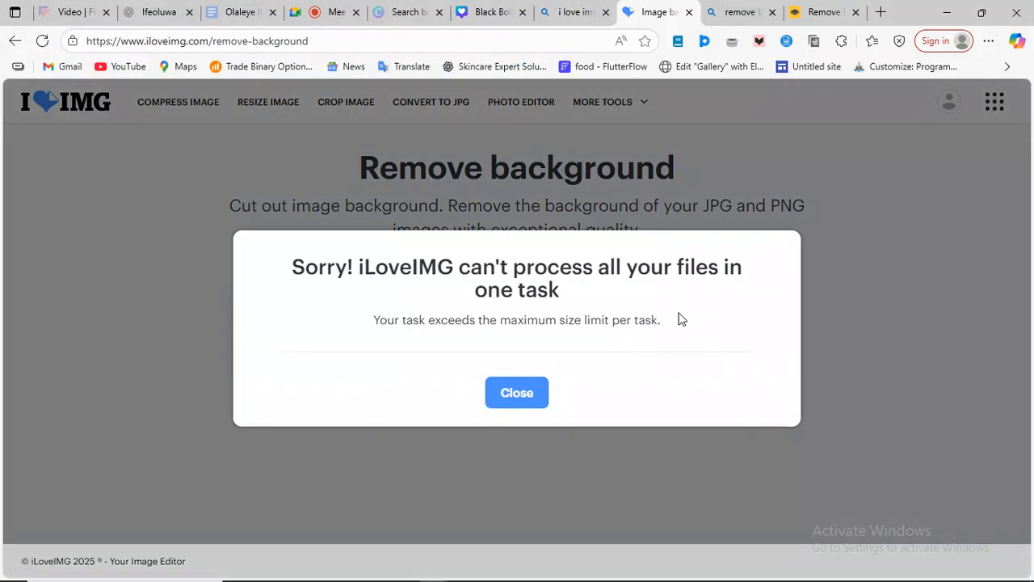
left_click(516, 393)
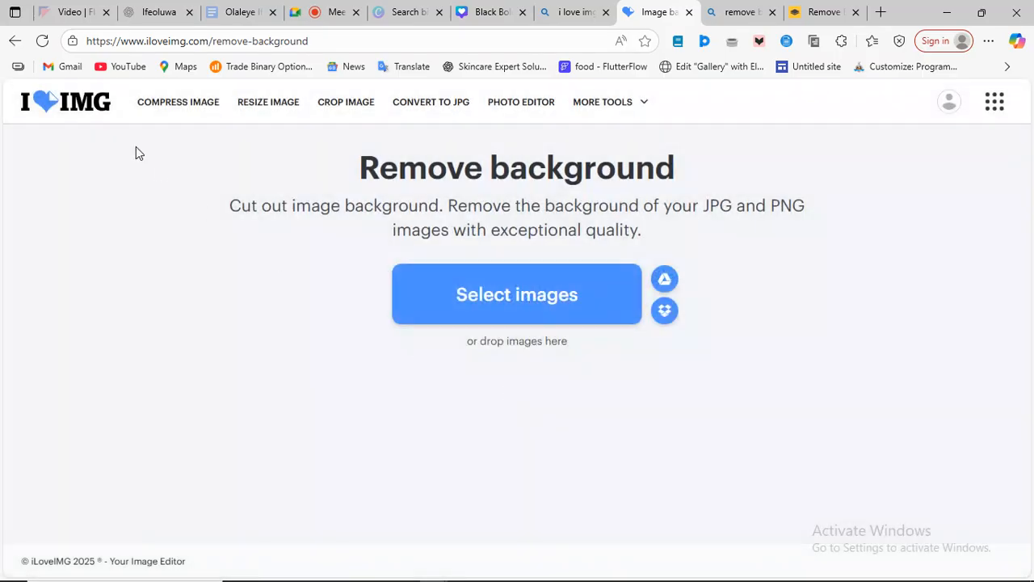
left_click(42, 41)
Upload DSC_7032 from Pictures to remove.bg for background removal, then return to iLoveIMG.
left_click(810, 10)
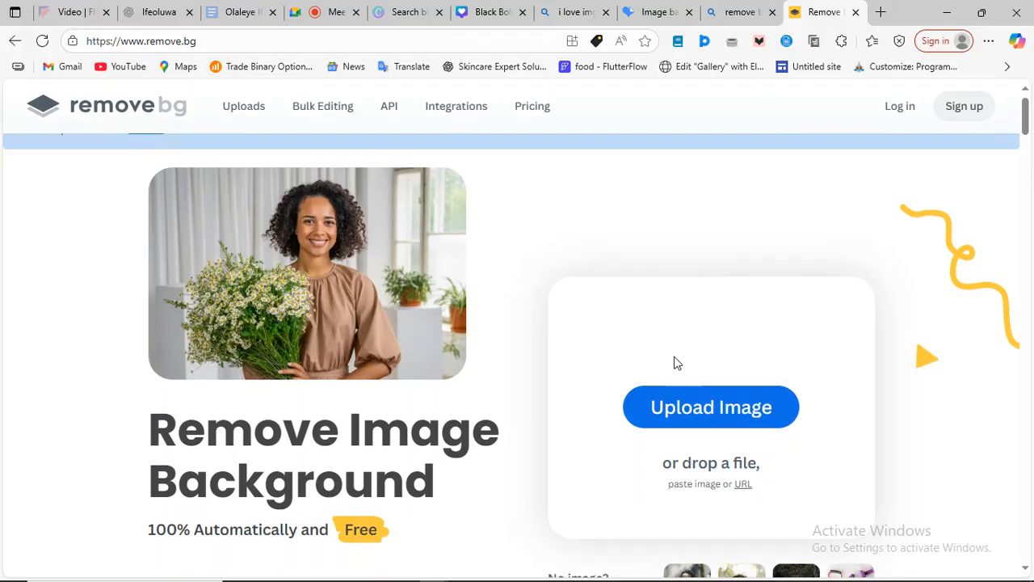
left_click(697, 381)
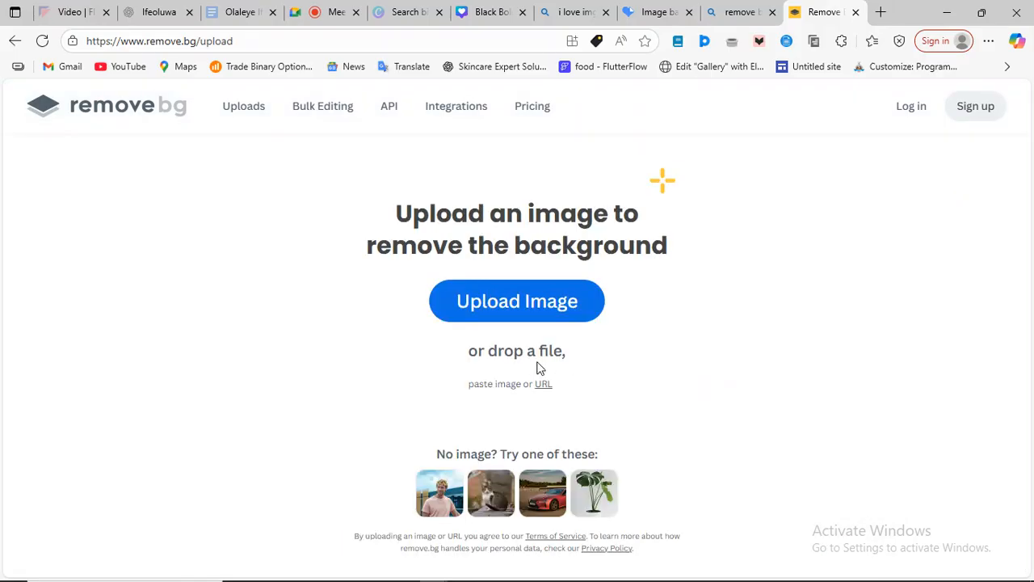
left_click(520, 302)
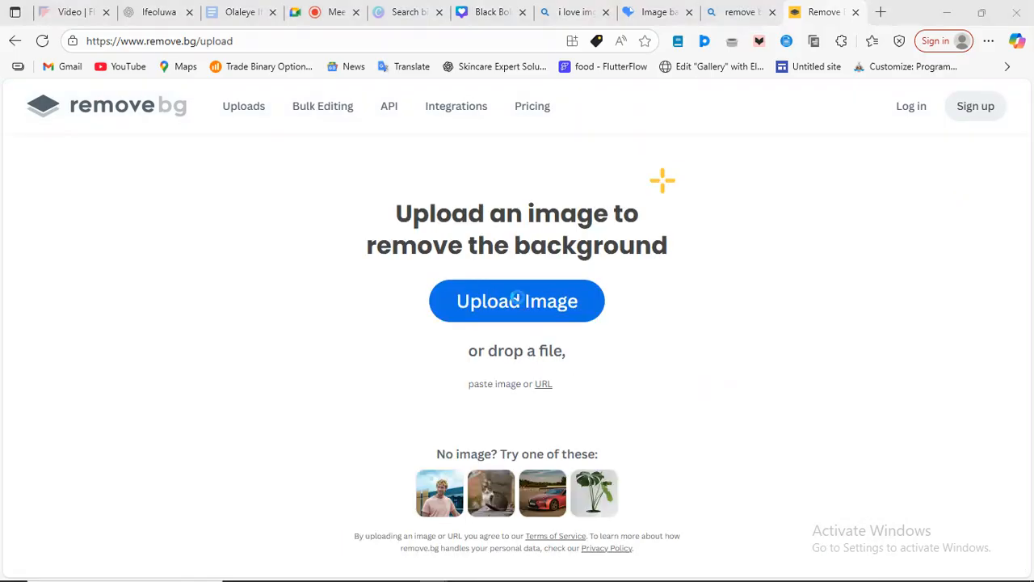
scroll(365, 176, "down", 1)
scroll(365, 176, "down", 3)
scroll(314, 173, "down", 1)
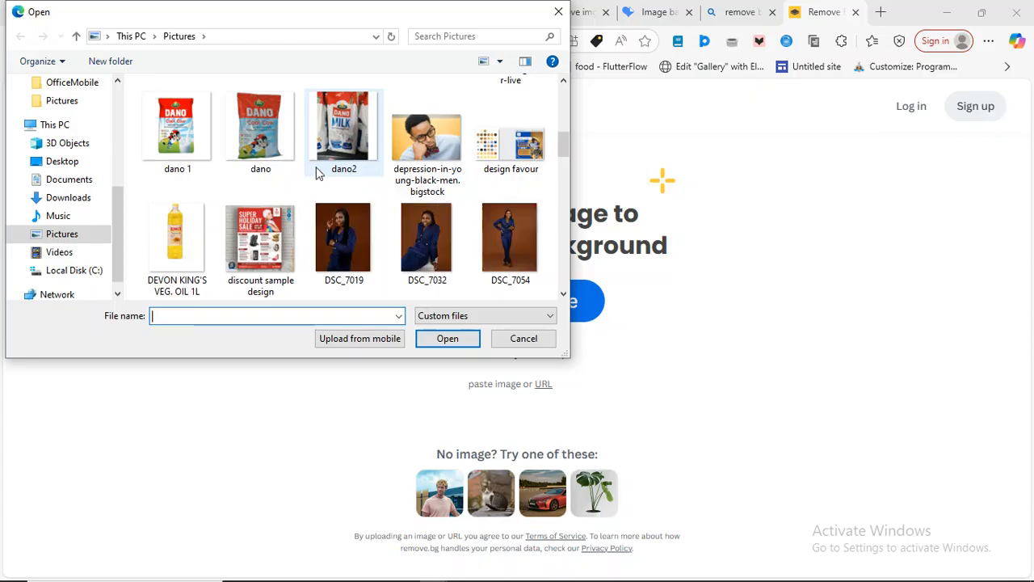
double_click(434, 247)
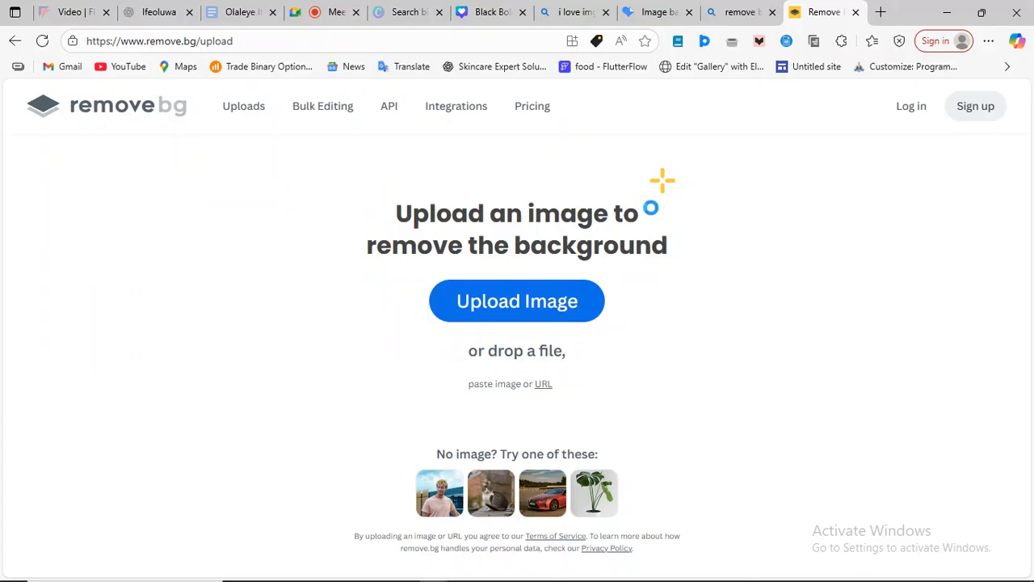
left_click(656, 16)
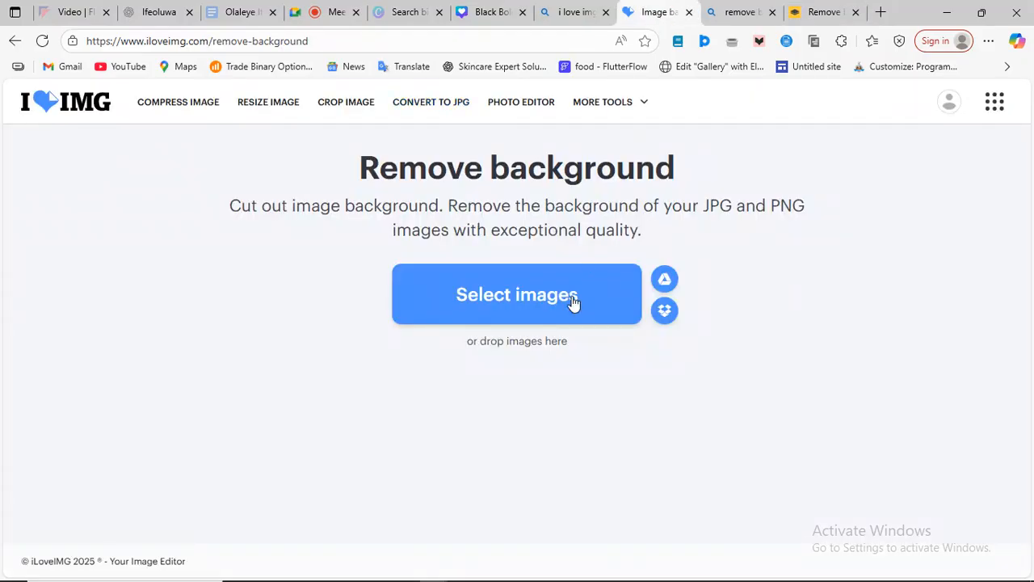
Try uploading a Pictures photo to iLoveIMG, dismissing the too-many-megapixels error.
left_click(388, 333)
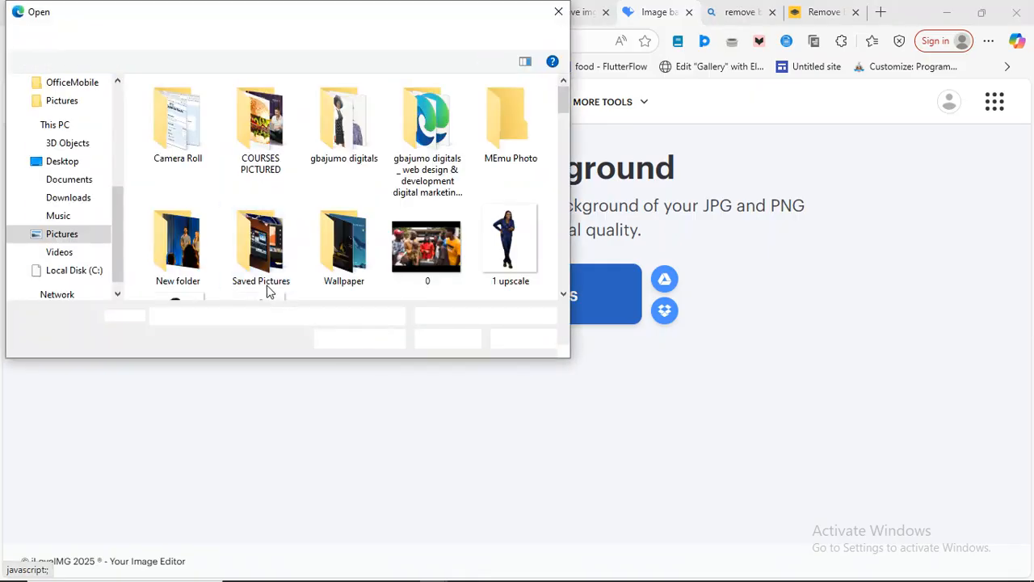
scroll(509, 214, "down", 2)
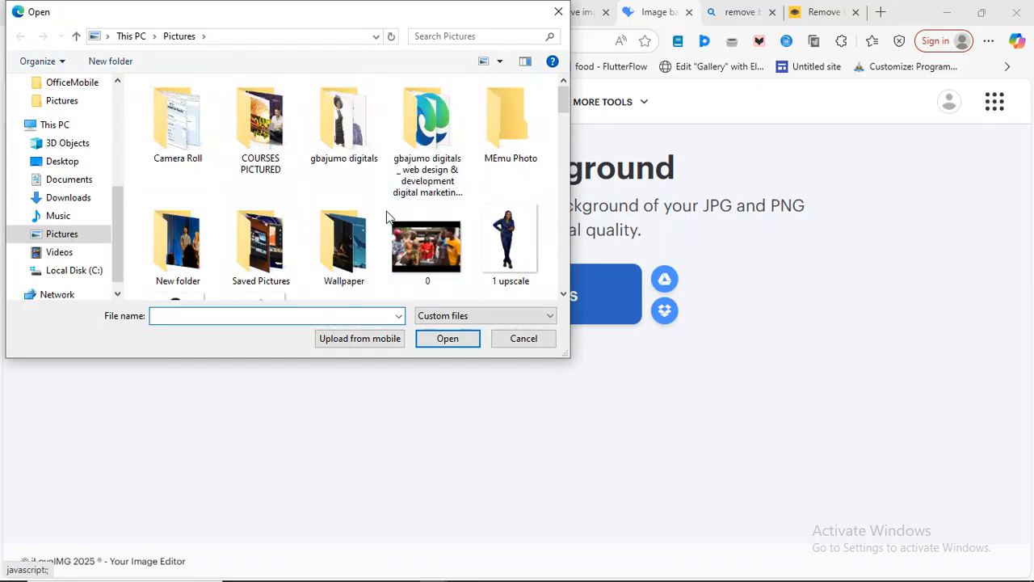
scroll(388, 215, "down", 10)
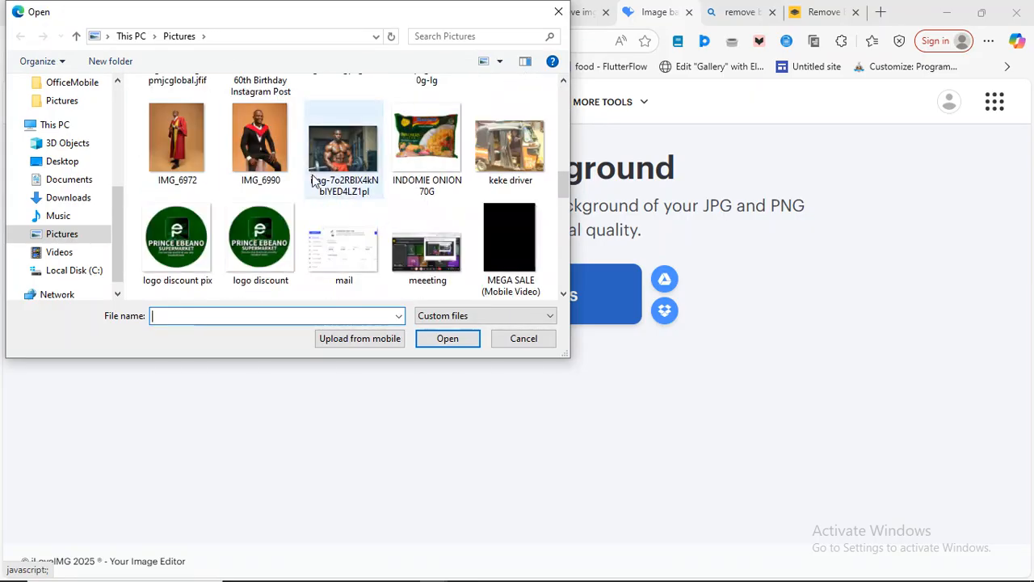
double_click(186, 135)
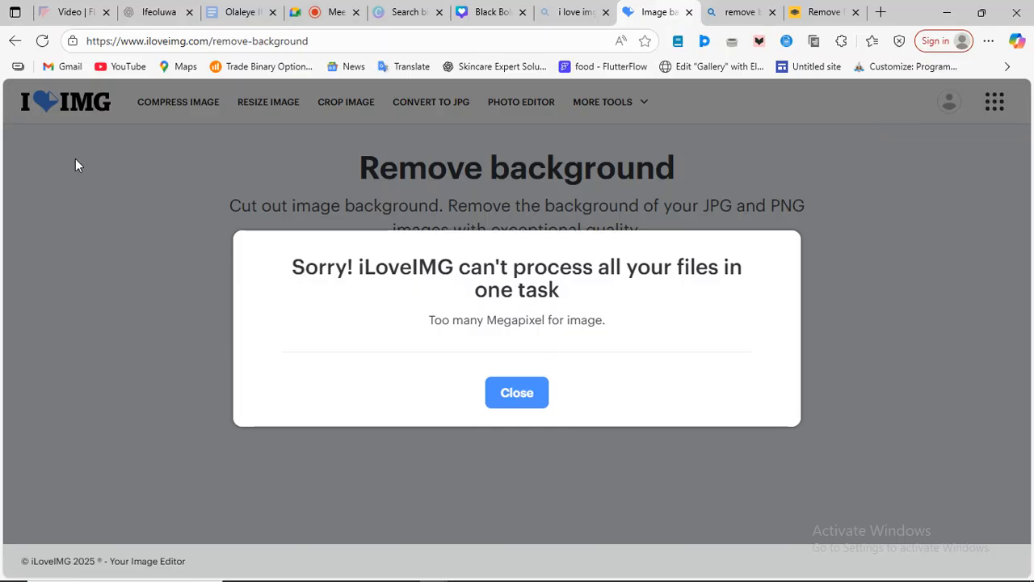
left_click(508, 394)
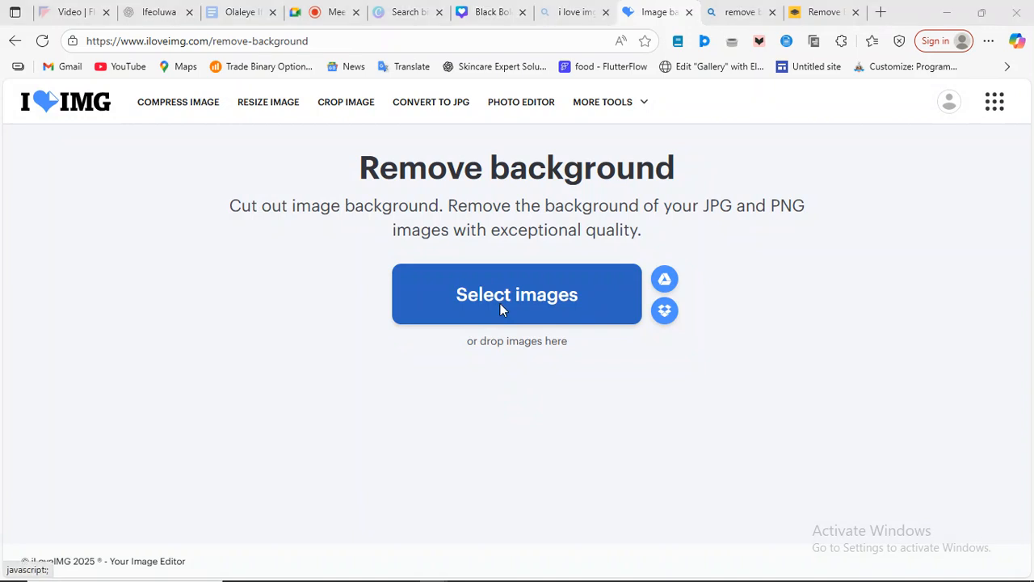
Upload img-7o2RBIX4kNbIYED4LZ1pl to iLoveIMG's Remove background instead.
left_click(500, 304)
scroll(439, 285, "down", 10)
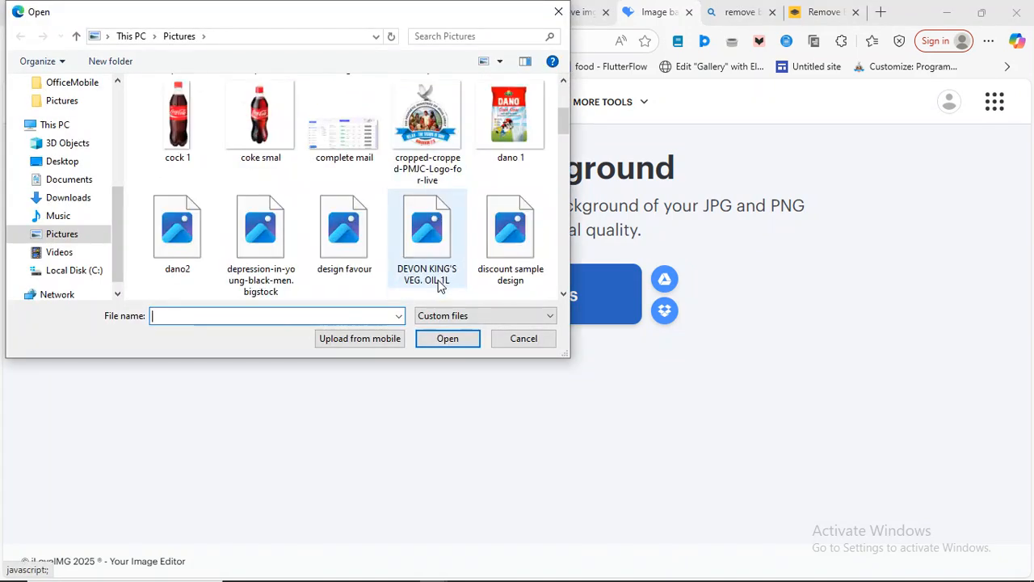
scroll(335, 247, "down", 1)
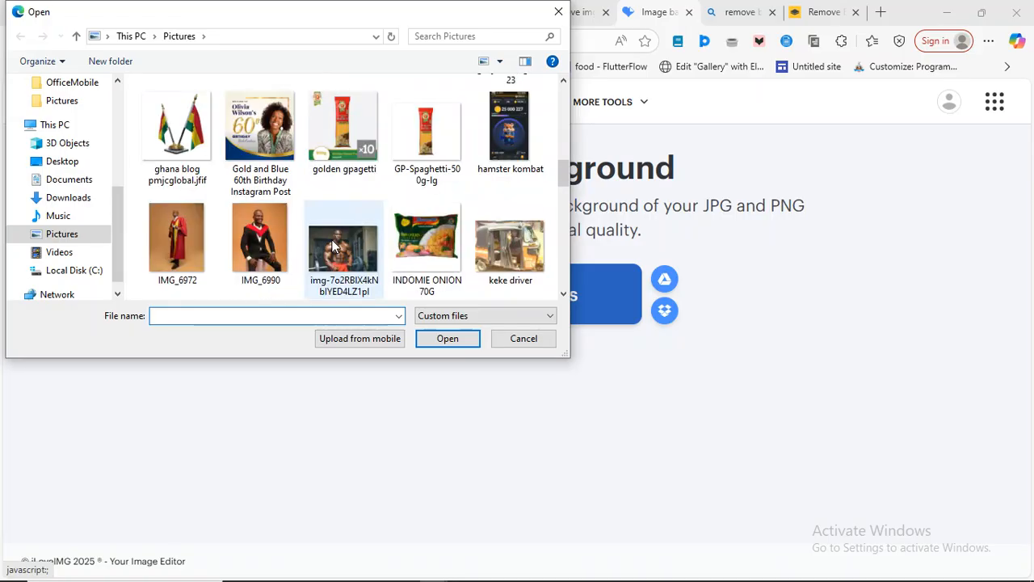
scroll(334, 246, "down", 1)
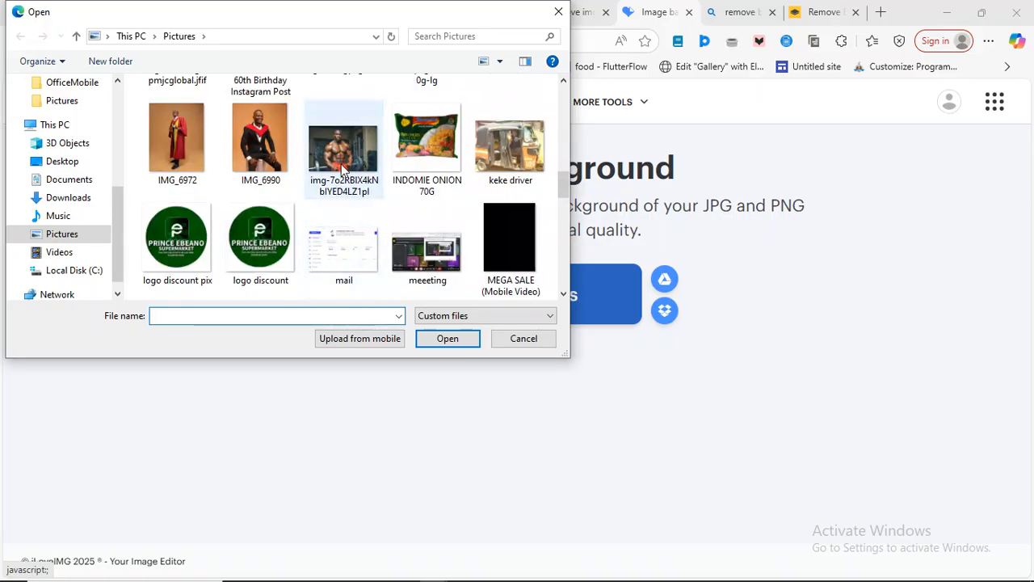
double_click(362, 164)
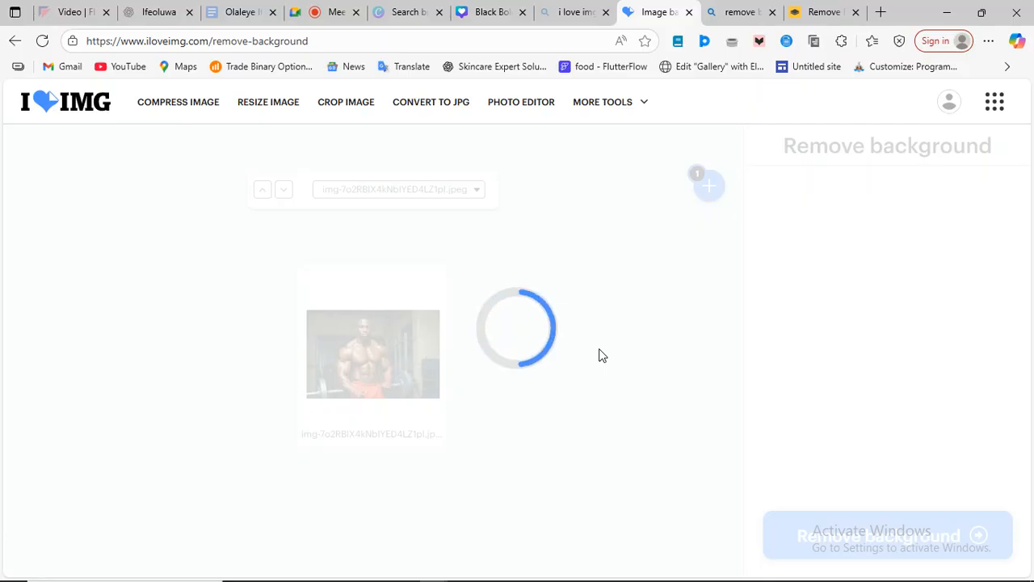
left_click(796, 7)
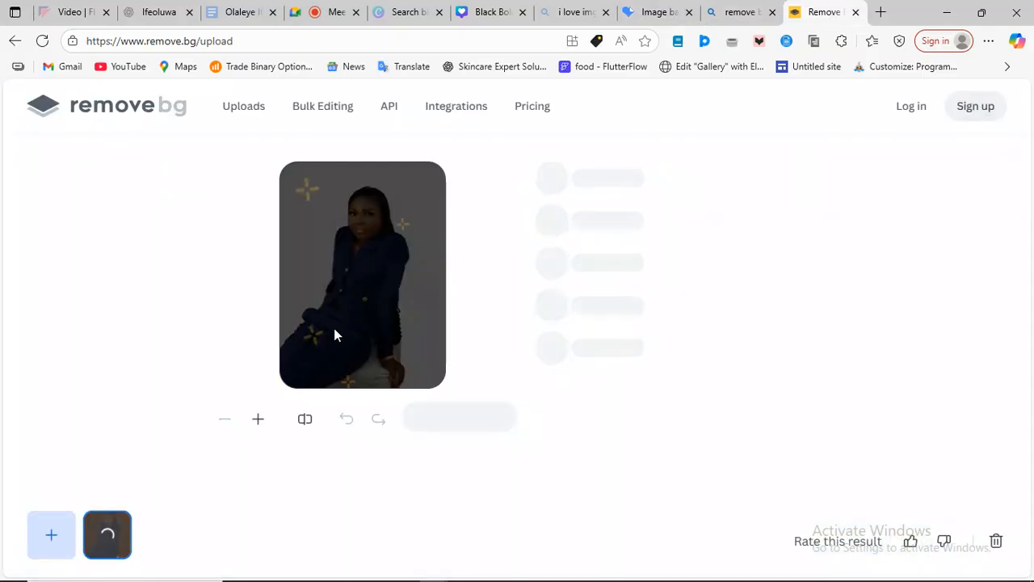
Download remove.bg's free 426 x 586 preview cut-out and save it as oyinye.png.
key("ctrl+plus")
key("ctrl+plus")
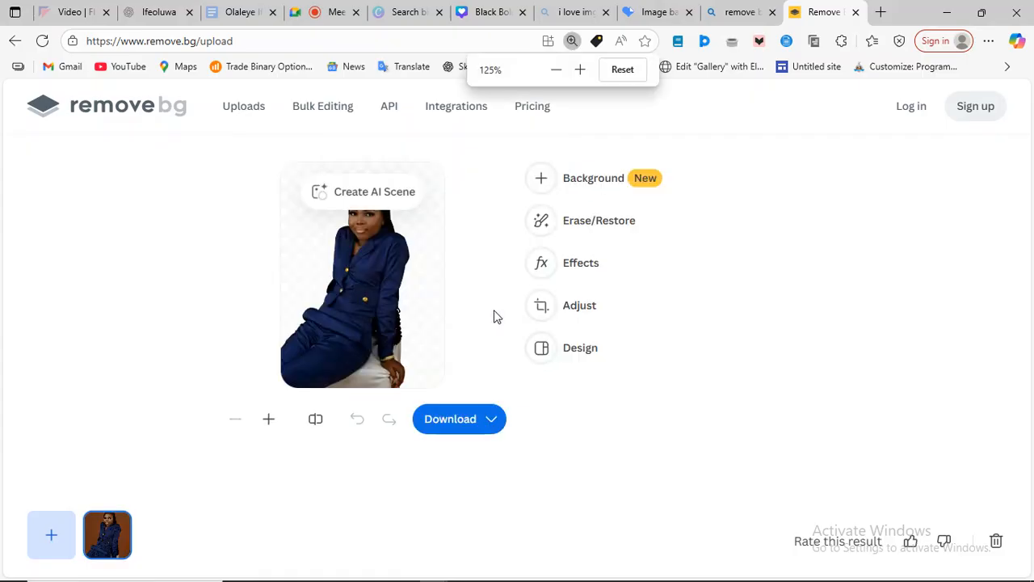
key("ctrl+plus")
key("ctrl+plus")
key("ctrl+plus")
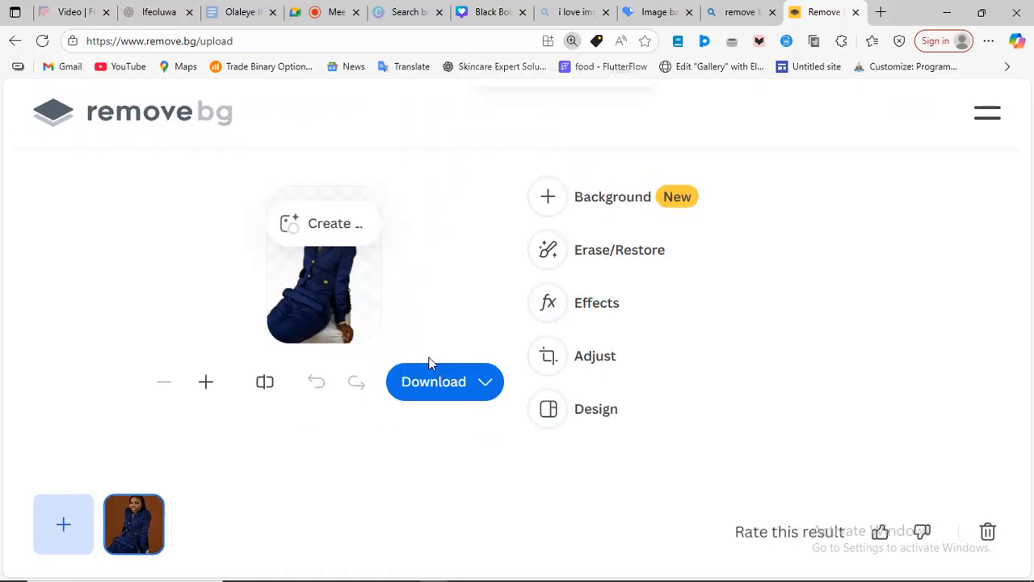
key("ctrl+minus")
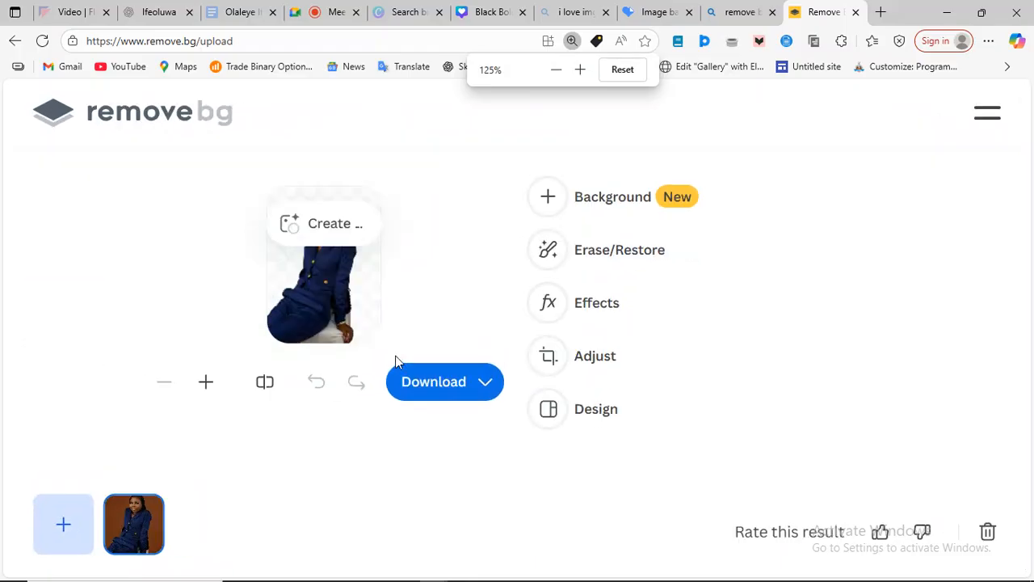
left_click(461, 386)
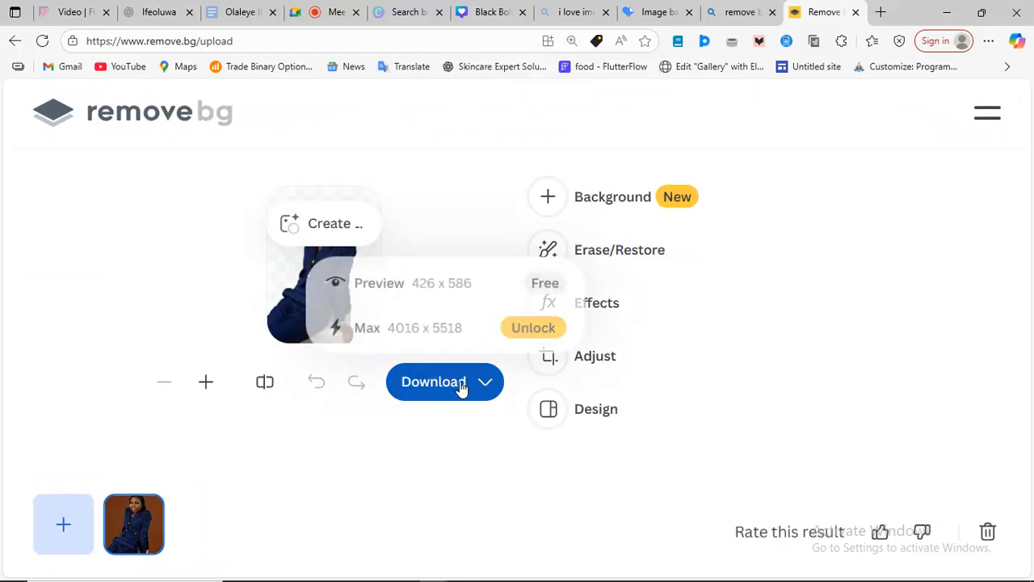
left_click(416, 296)
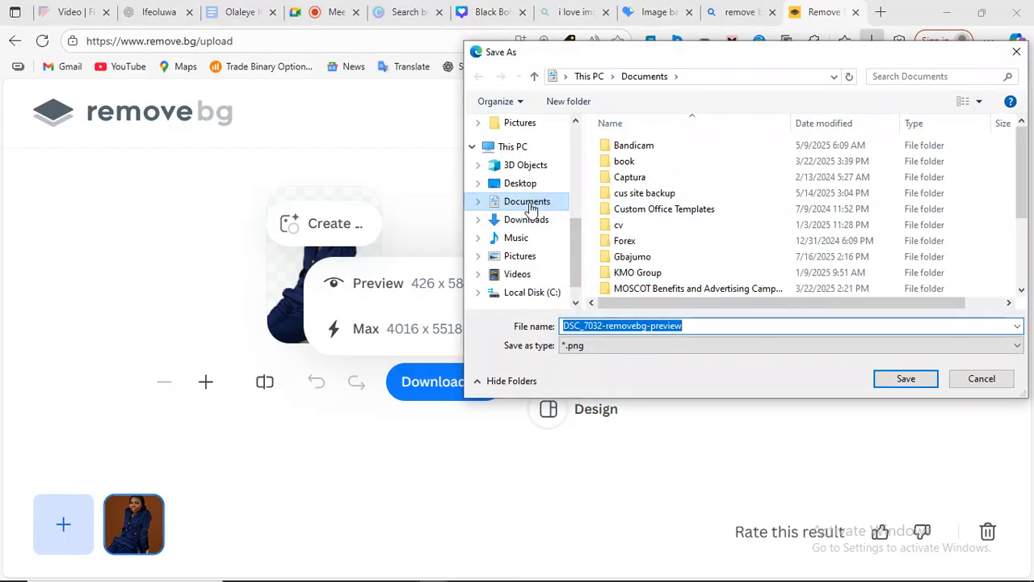
key("BackSpace")
type("oyuinye")
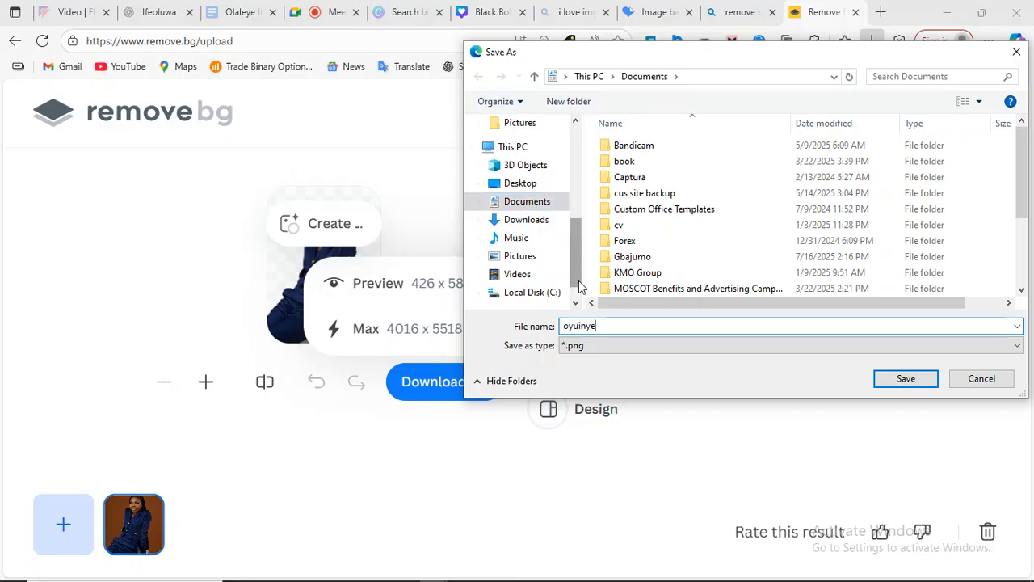
key("Left")
key("Left")
key("Left")
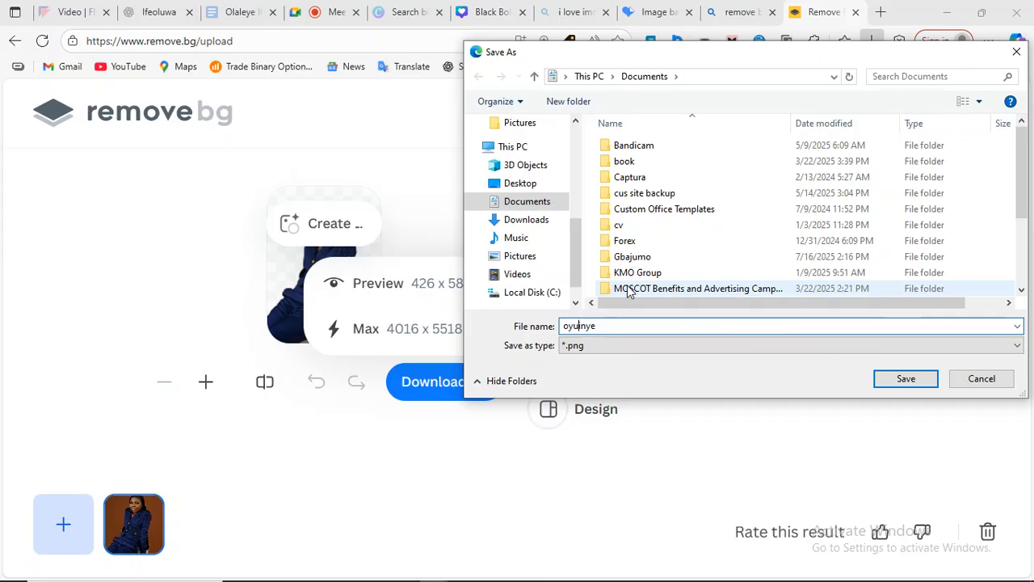
left_click(907, 380)
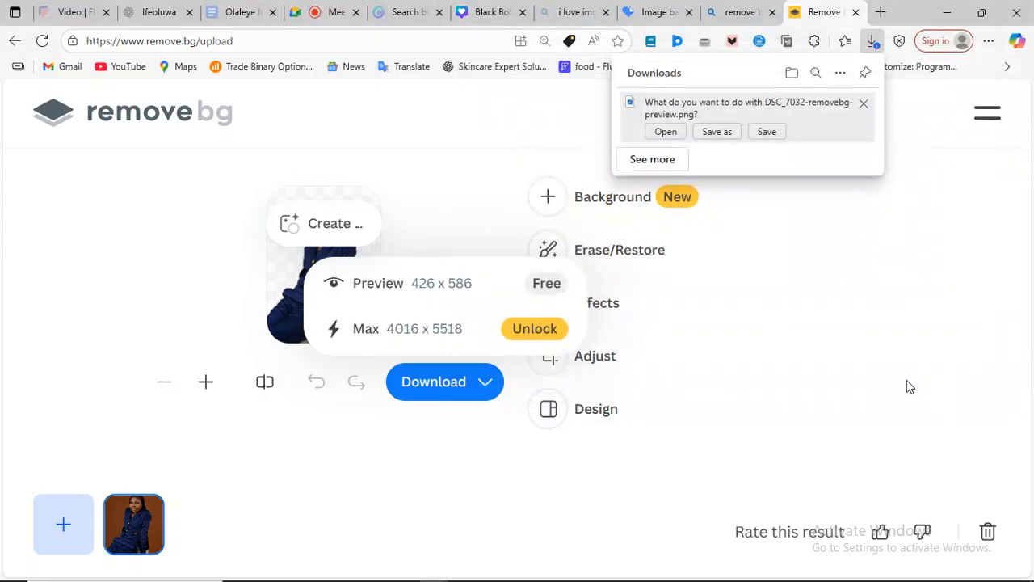
left_click(642, 12)
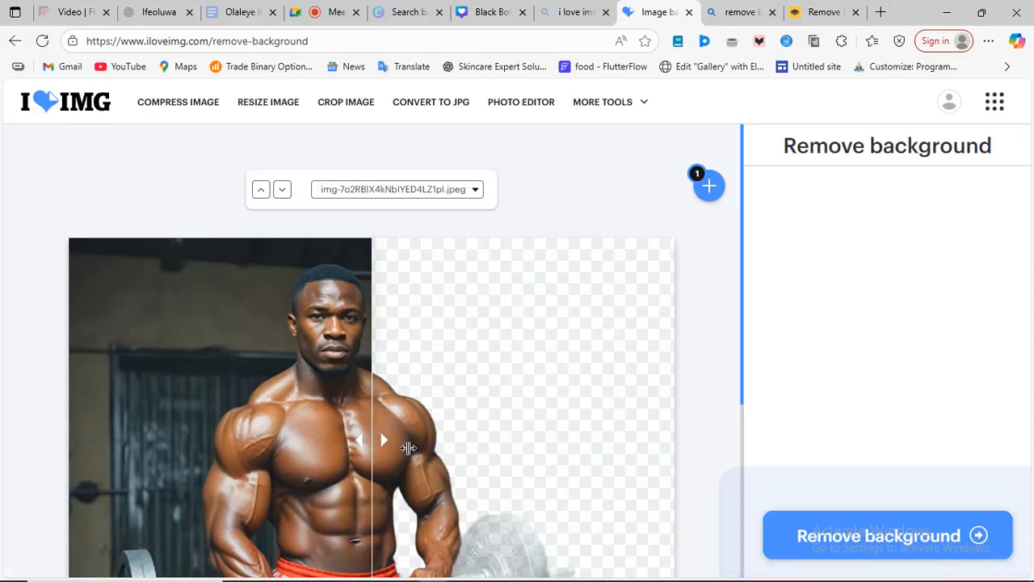
Compare the gym photo's before/after halves and remove its background, downloading the PNG.
scroll(408, 440, "down", 2)
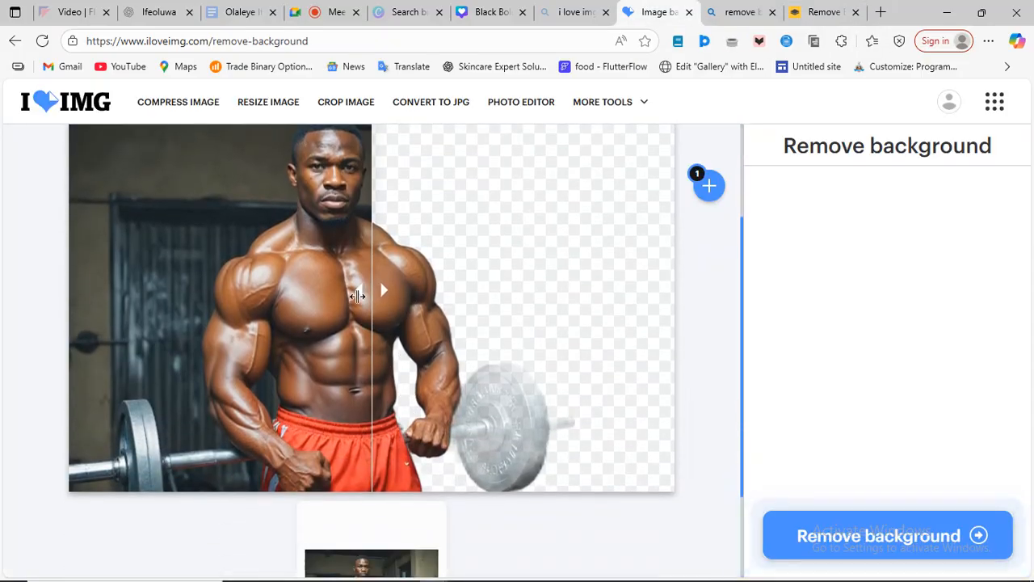
left_click_drag(364, 291, 69, 261)
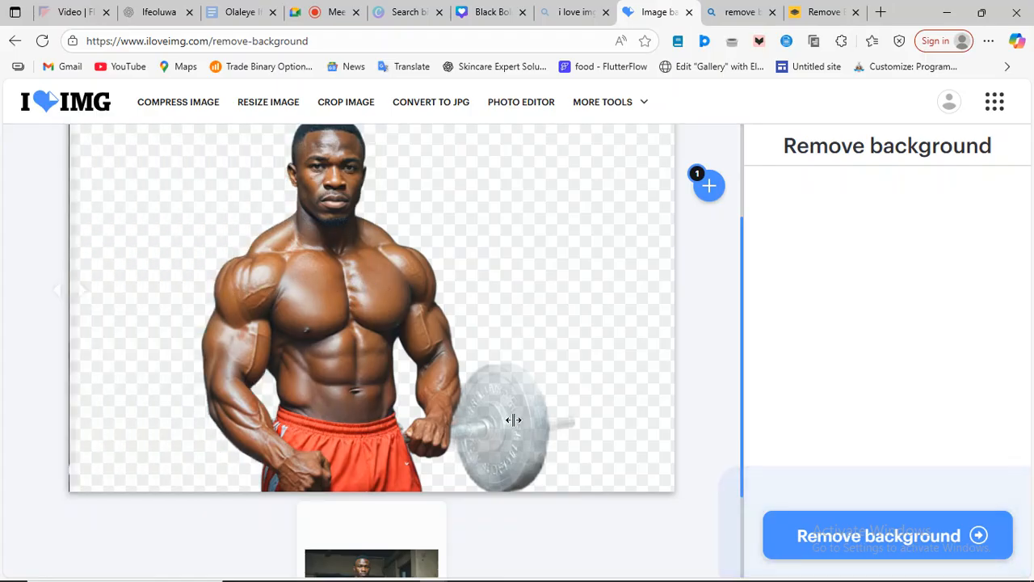
left_click(874, 561)
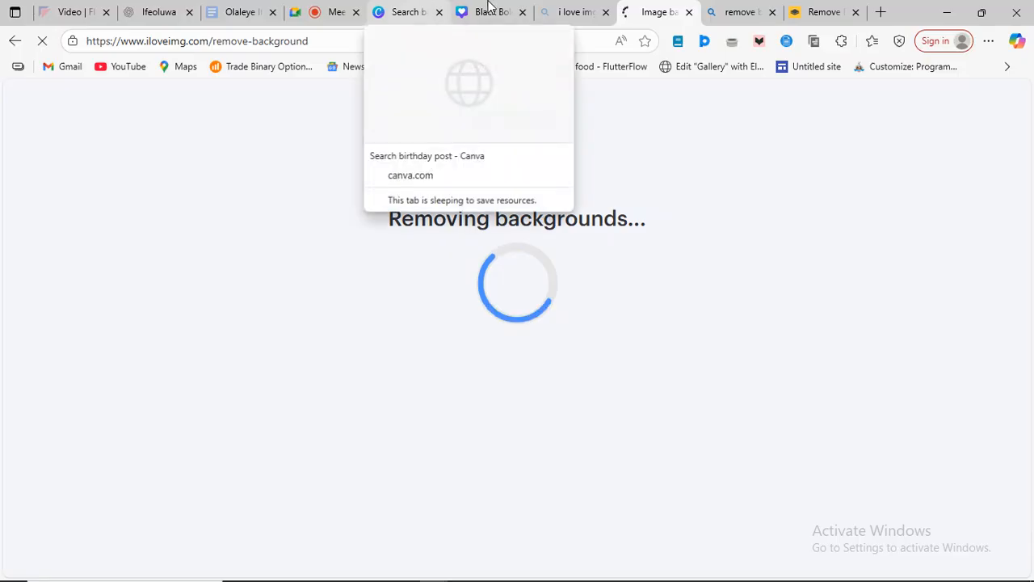
left_click(488, 8)
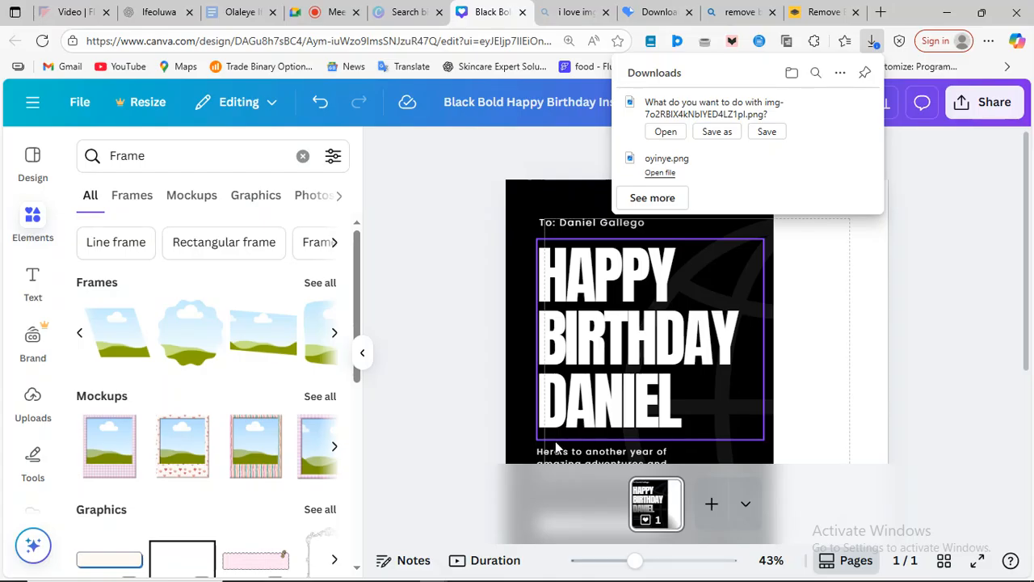
left_click(889, 311)
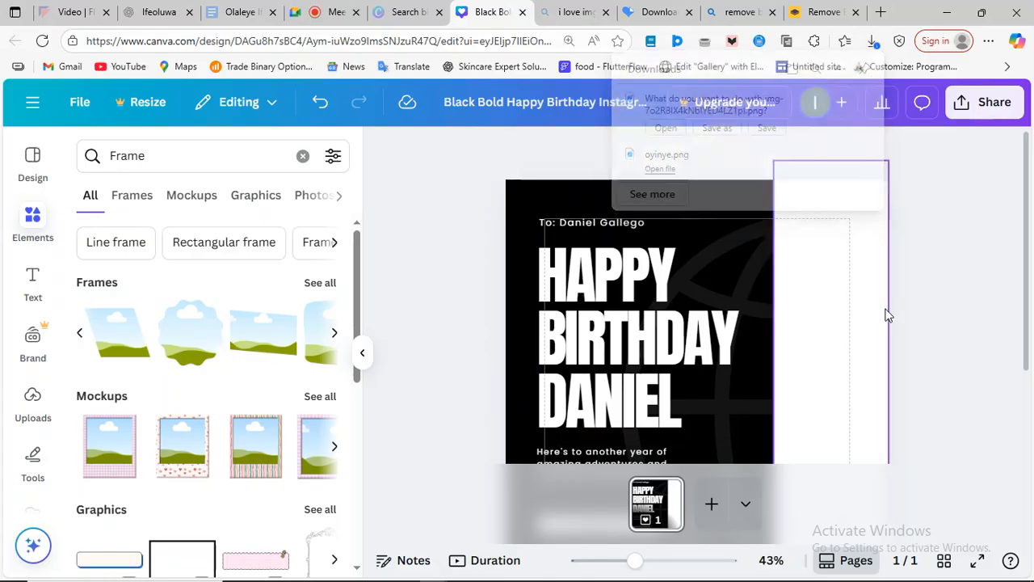
left_click(602, 303)
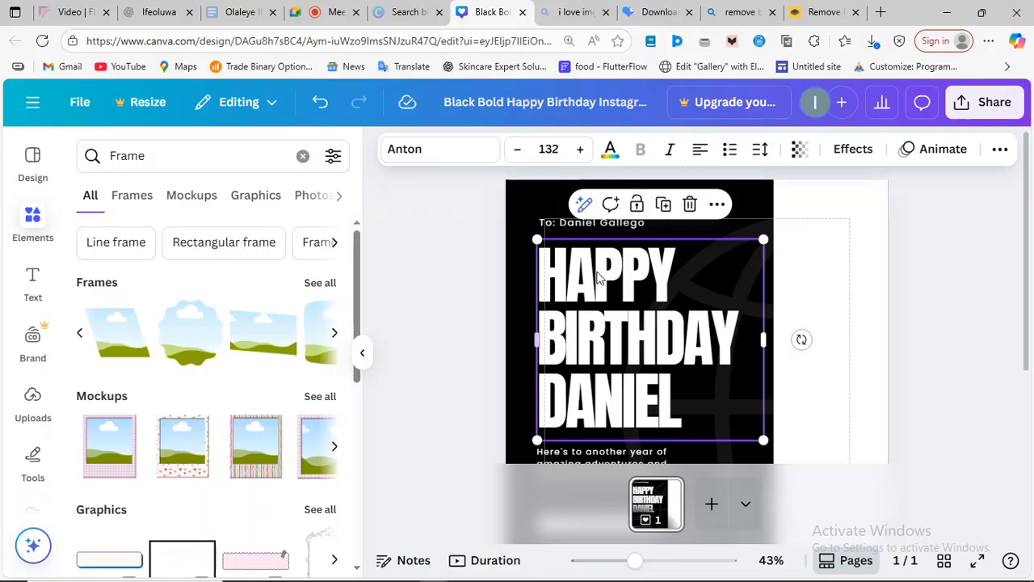
left_click(519, 329)
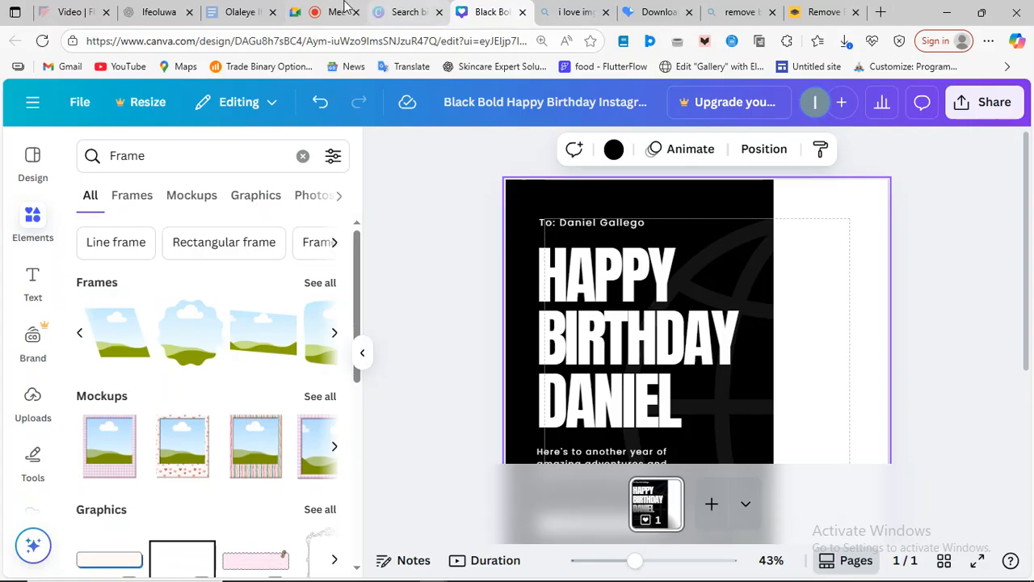
left_click(317, 8)
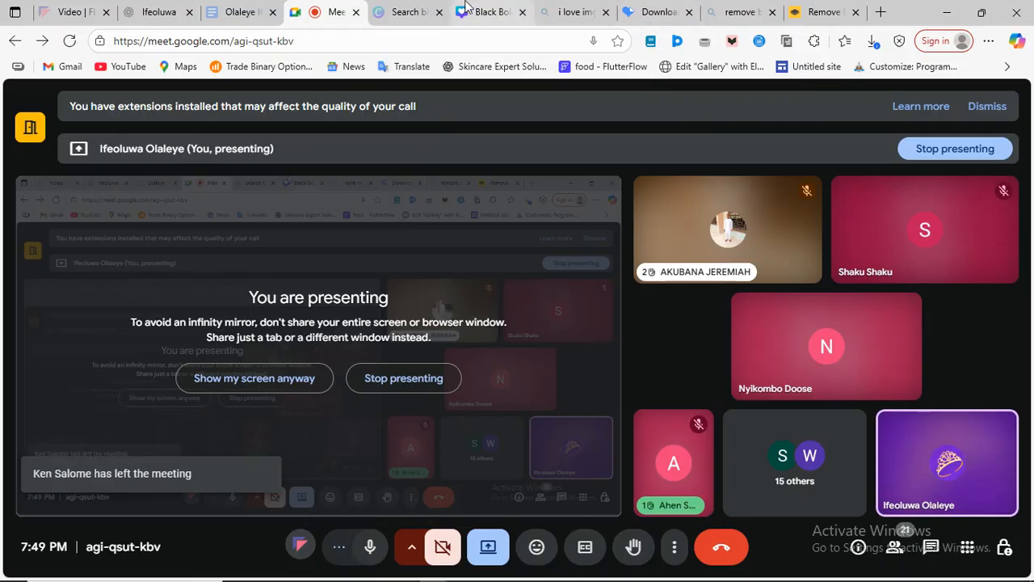
left_click(468, 10)
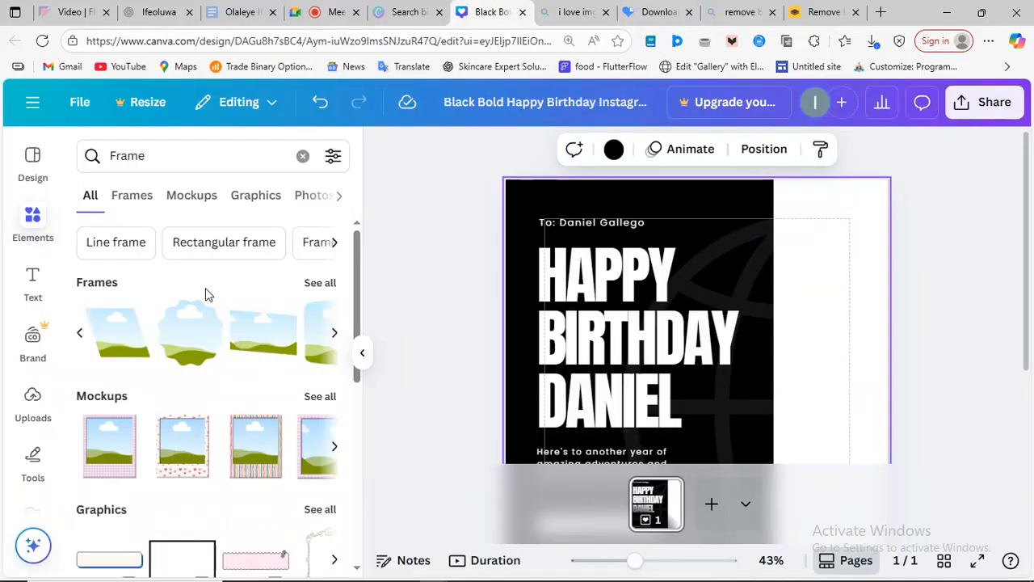
Upload the '1 upscale' woman photo from Pictures into Canva's Uploads.
left_click(34, 408)
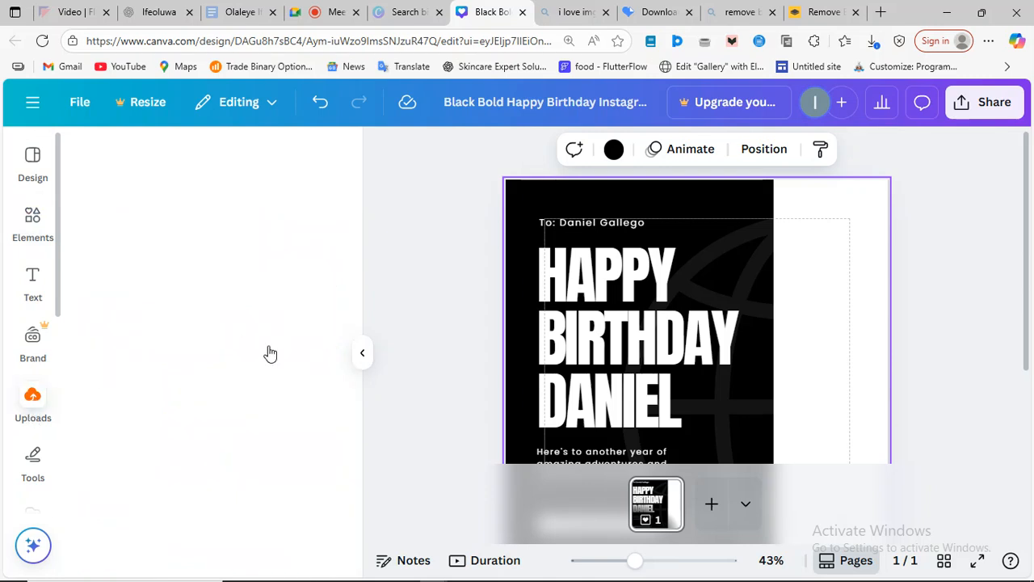
left_click(174, 202)
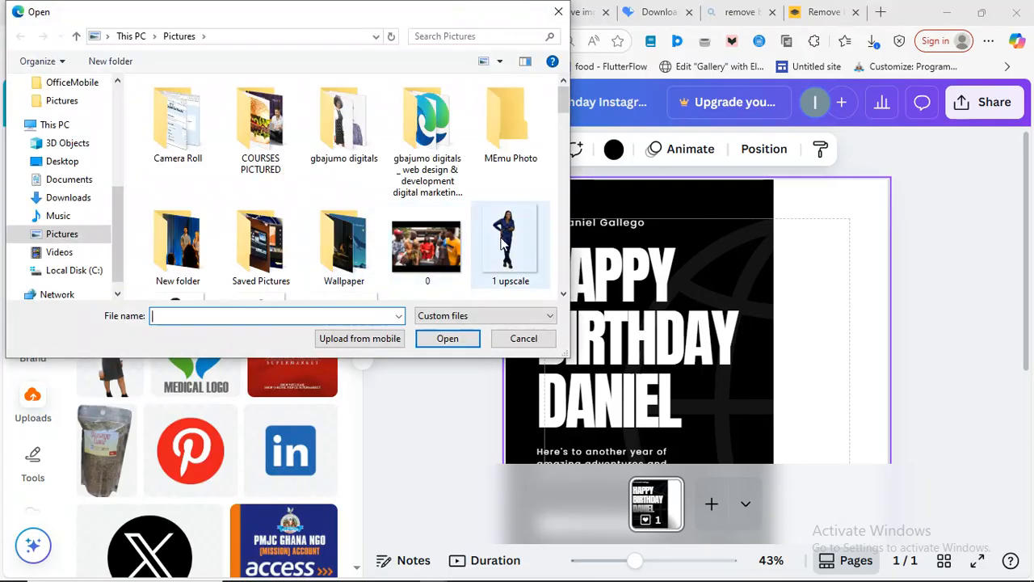
double_click(511, 239)
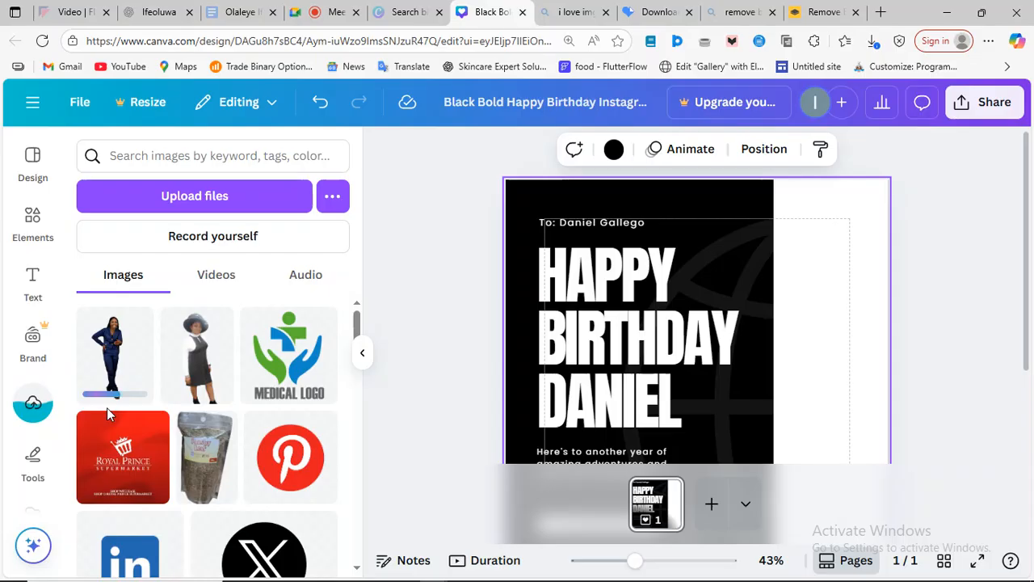
Add the uploaded woman photo to the design, moving it right and enlarging it.
left_click(117, 366)
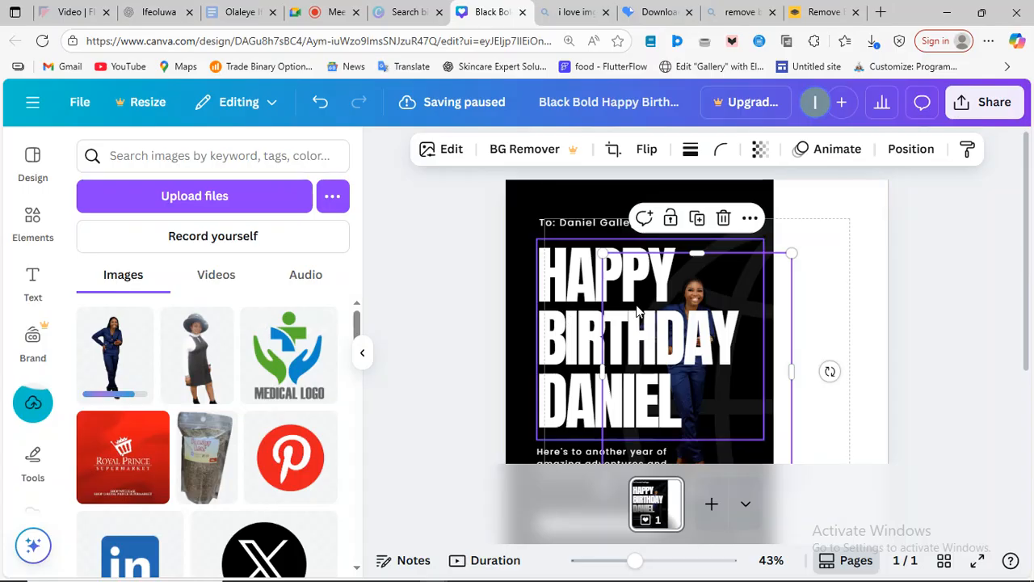
left_click_drag(712, 269, 821, 226)
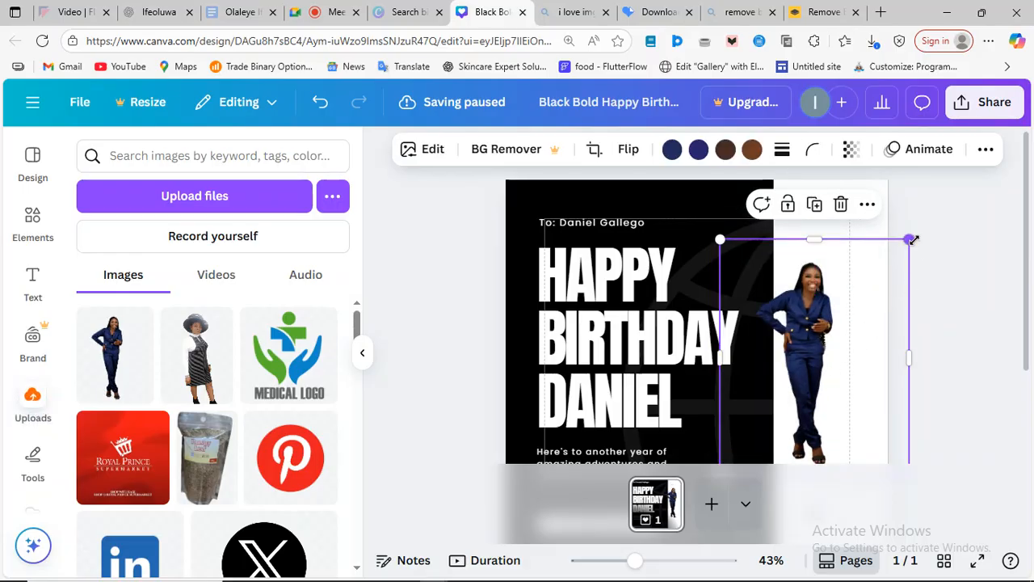
left_click_drag(917, 223, 948, 180)
left_click_drag(828, 344, 818, 363)
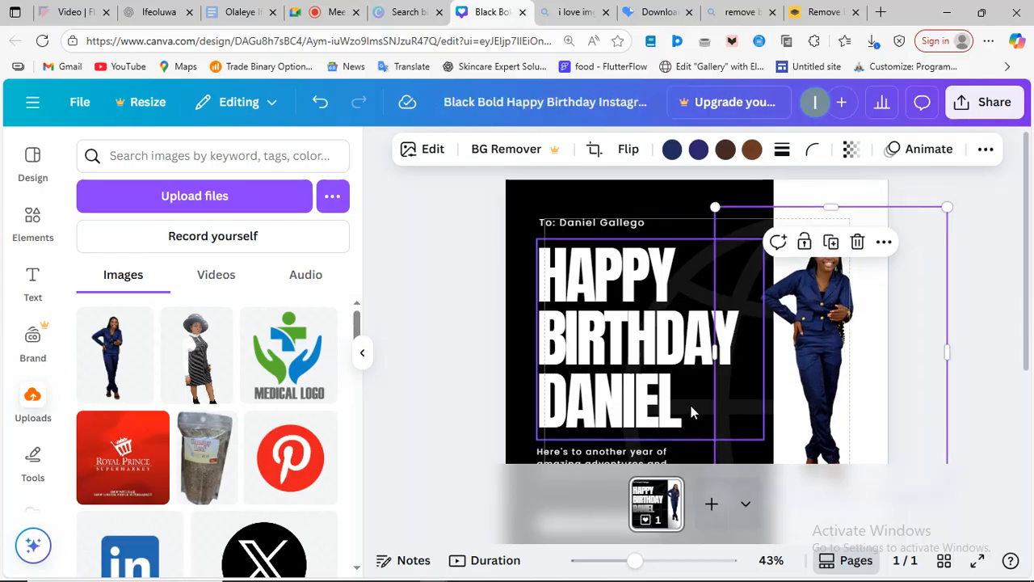
scroll(690, 406, "down", 2)
left_click(362, 352)
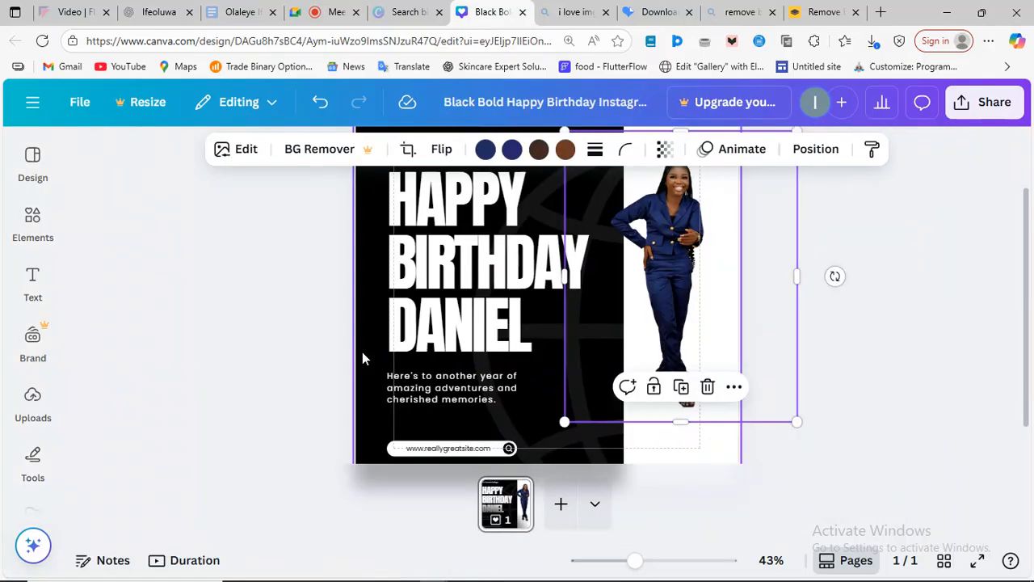
scroll(653, 353, "up", 2)
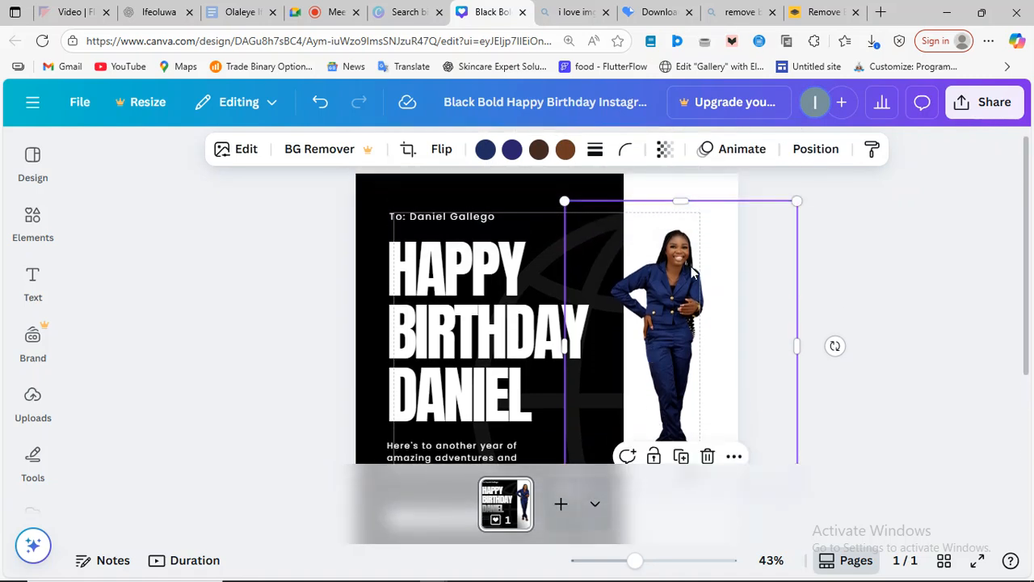
Enlarge and reposition the photo further, then trim its frame from left and right.
left_click_drag(564, 202, 517, 145)
left_click_drag(638, 299, 645, 319)
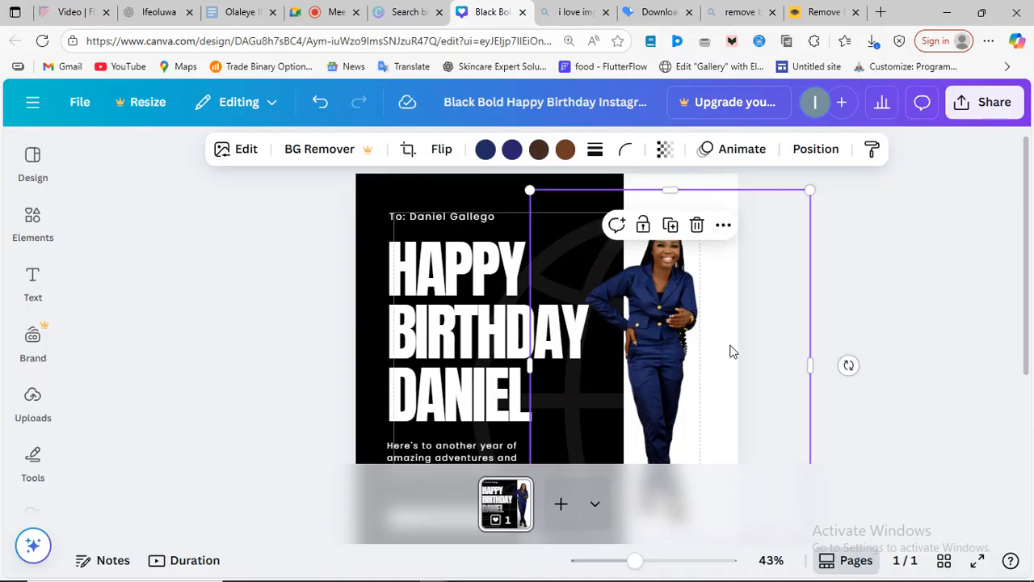
scroll(731, 352, "down", 3)
scroll(627, 324, "up", 2)
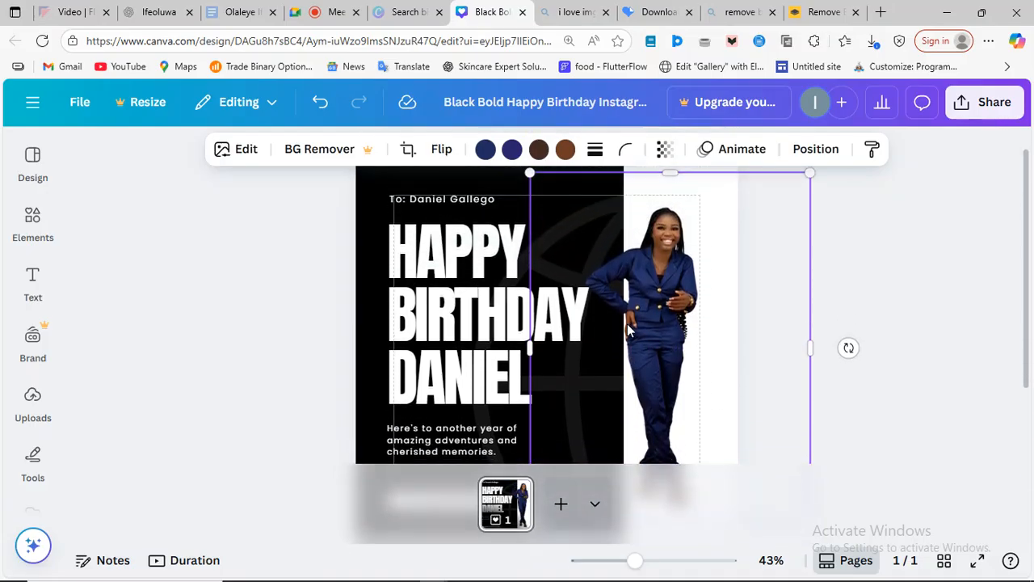
left_click_drag(529, 352, 576, 354)
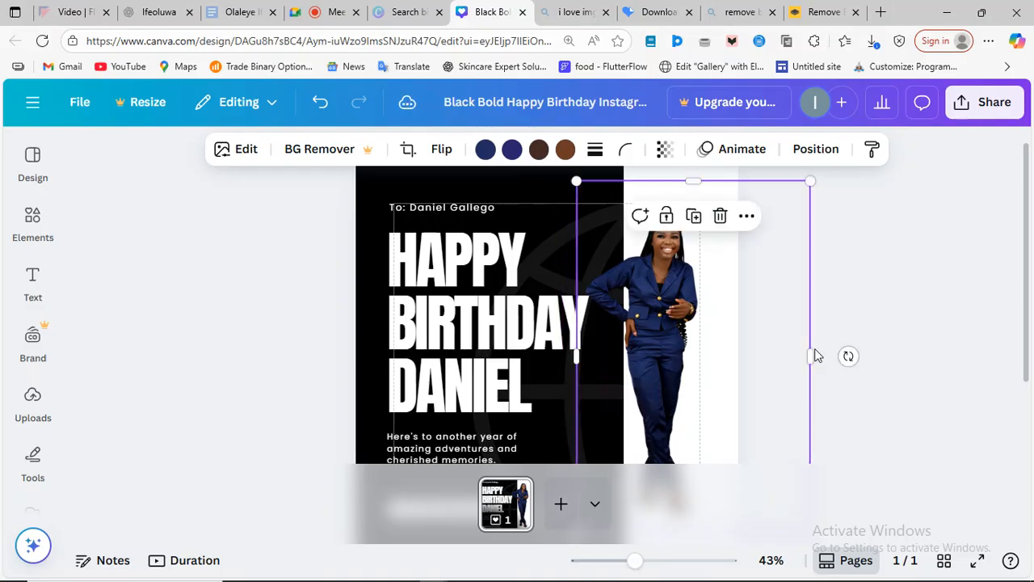
left_click_drag(800, 354, 681, 348)
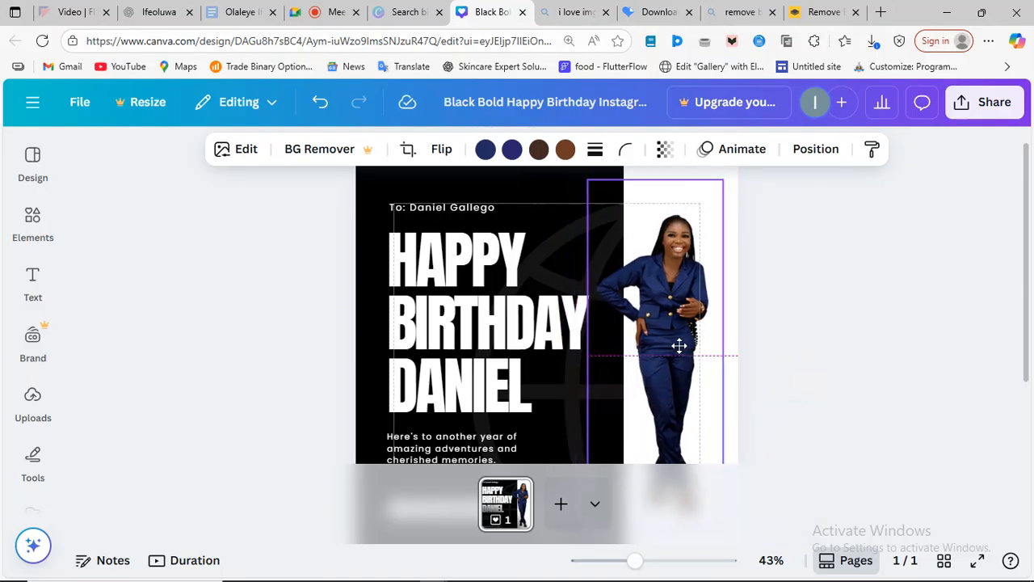
scroll(740, 370, "down", 1)
scroll(740, 370, "up", 2)
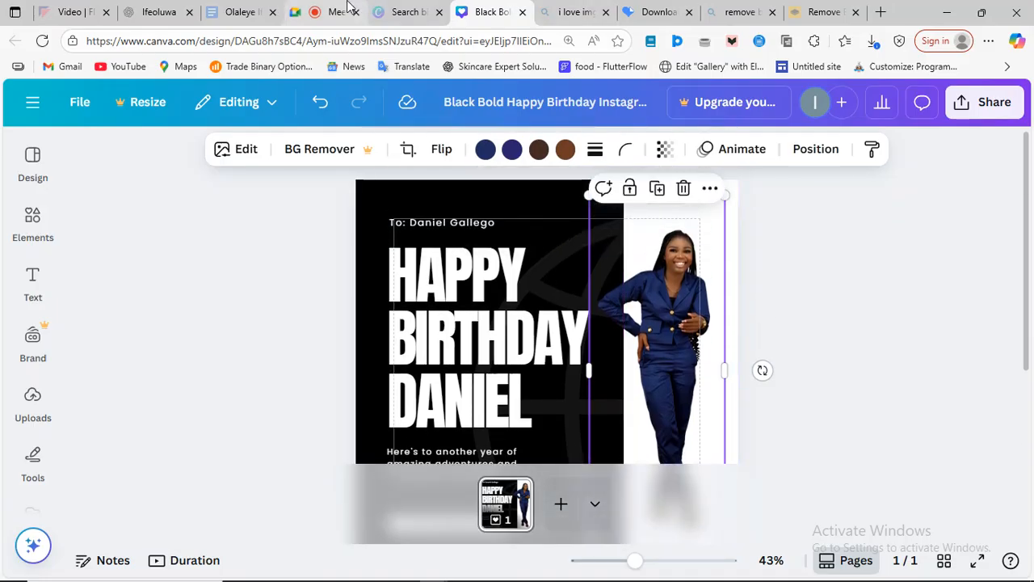
left_click(232, 11)
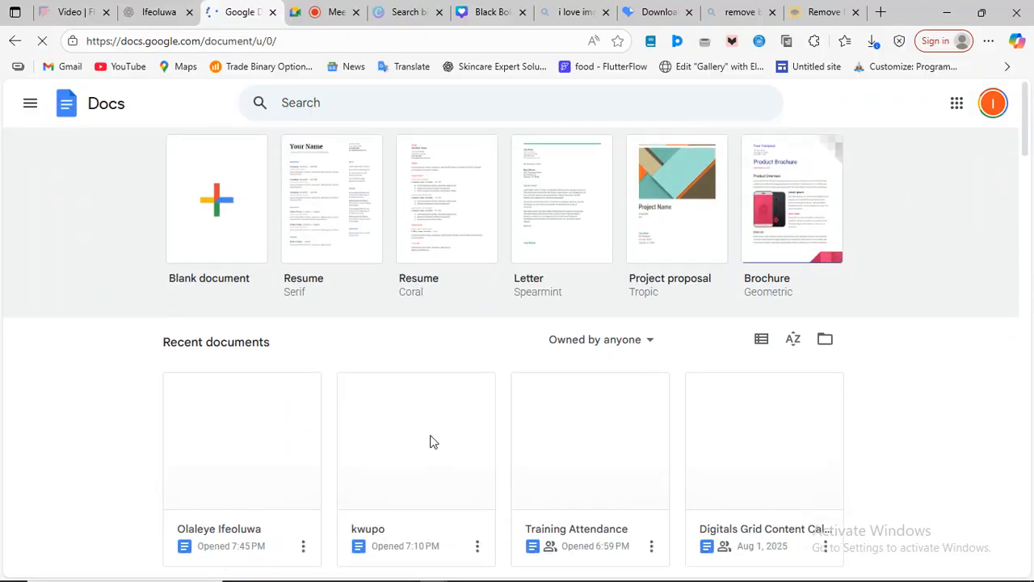
Open the Training Attendance document from Recent documents in Google Docs.
scroll(430, 440, "down", 2)
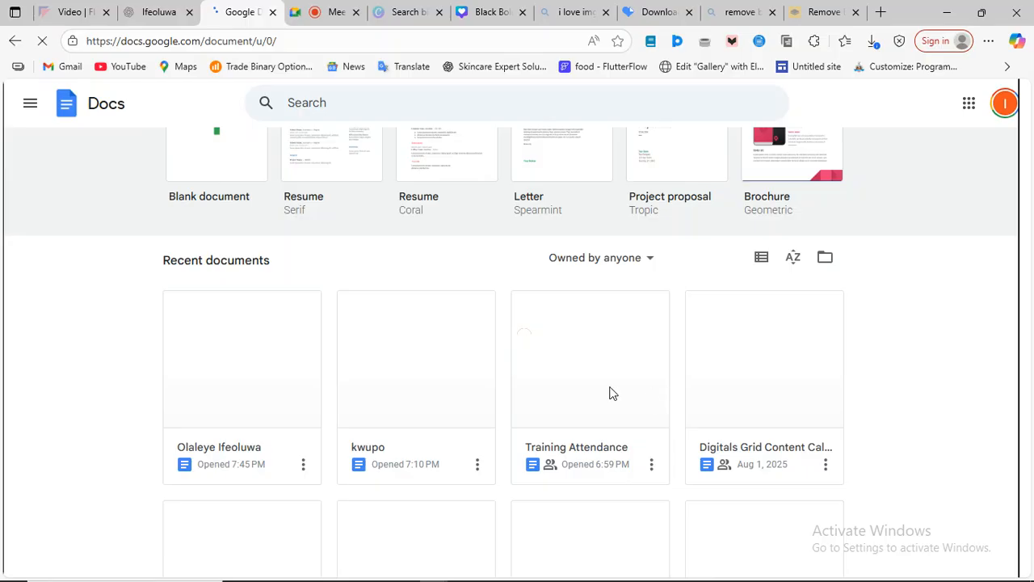
left_click(515, 355)
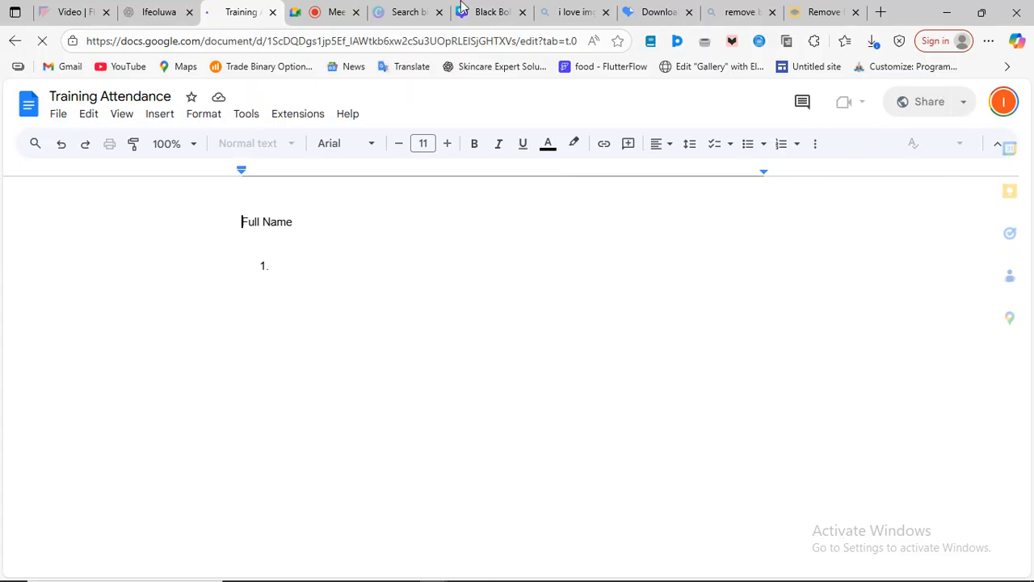
left_click(494, 8)
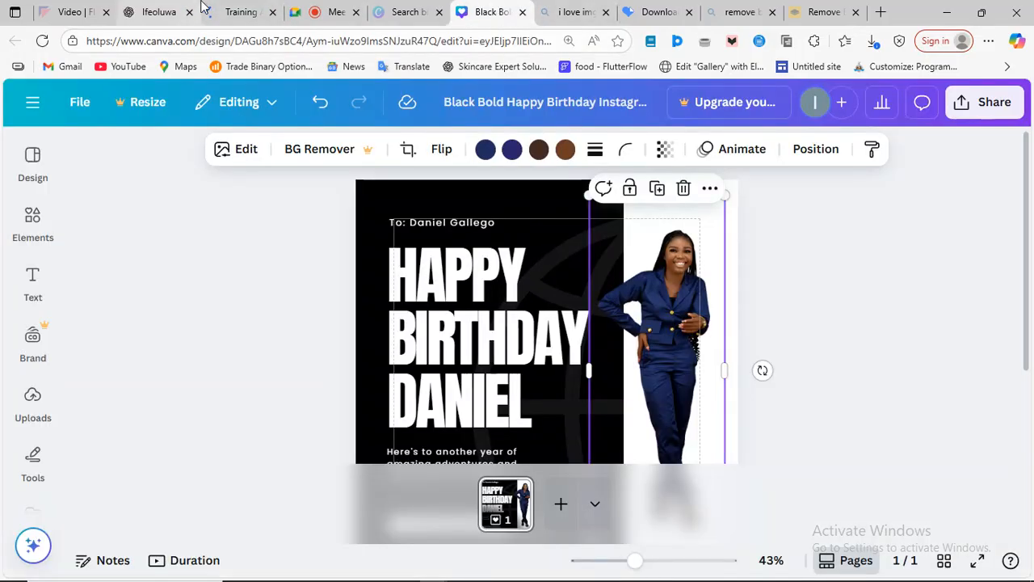
left_click(224, 8)
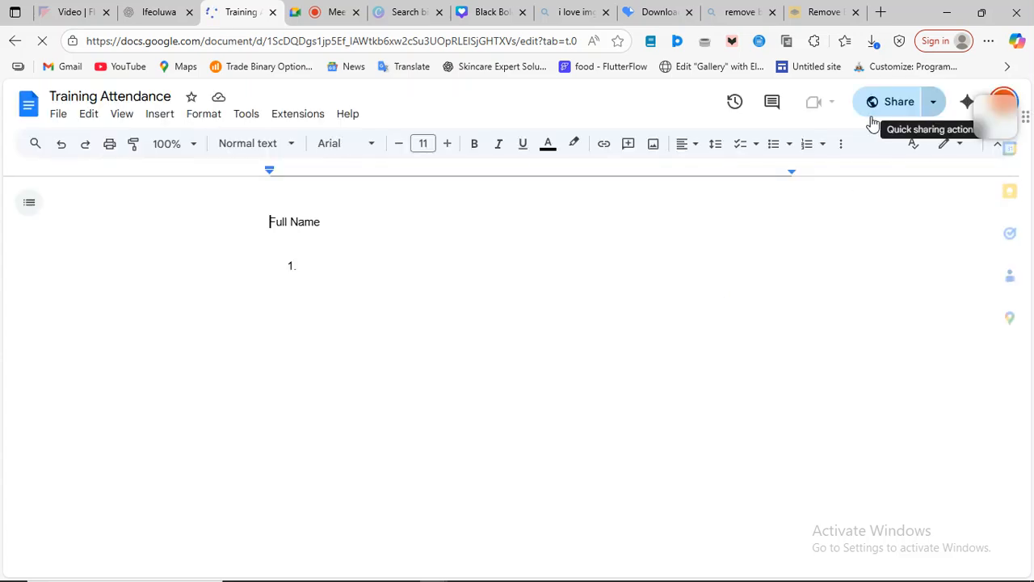
Copy the Training Attendance link and confirm anyone with the link can edit.
left_click(932, 103)
left_click(807, 139)
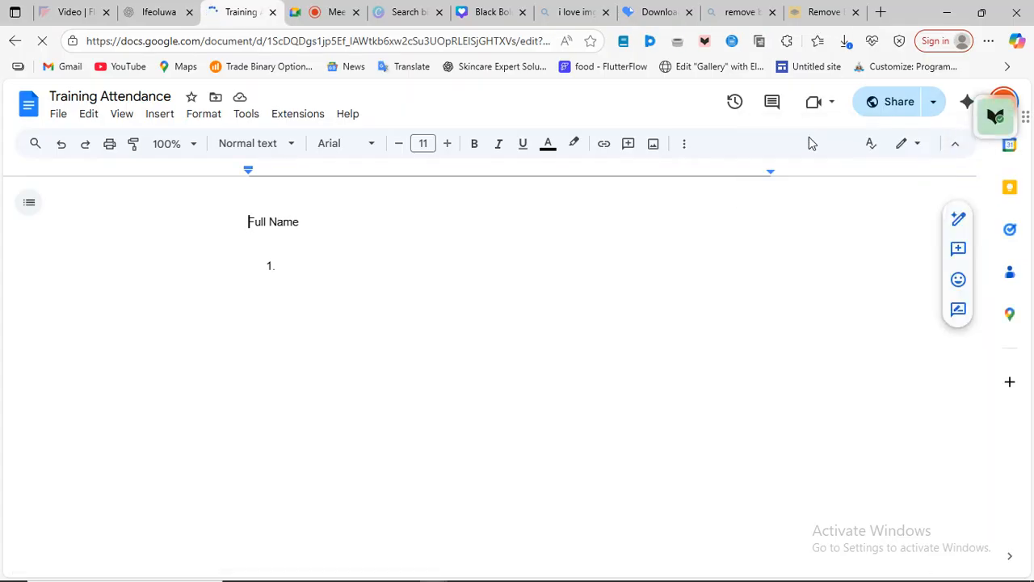
left_click(935, 105)
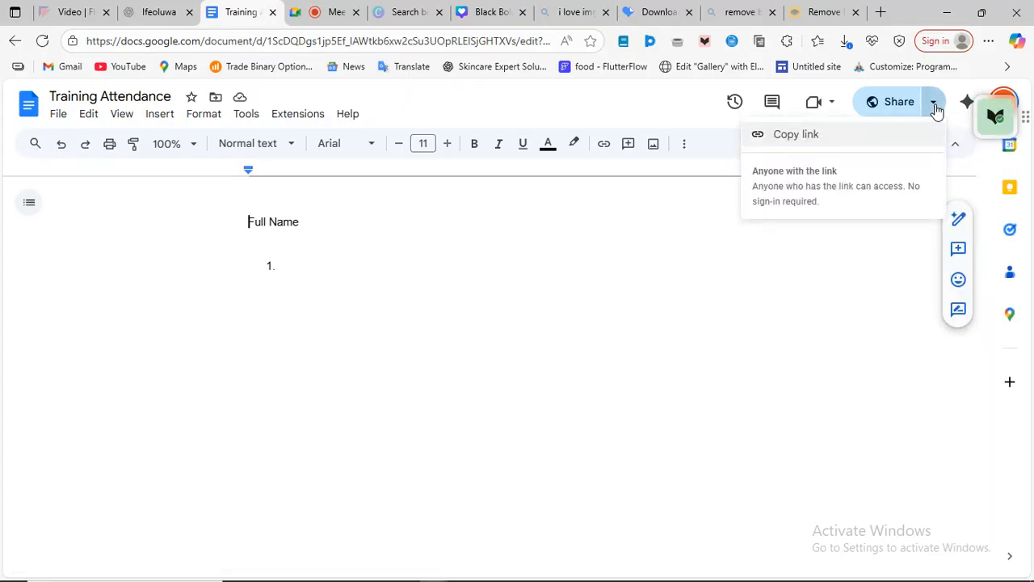
left_click(801, 139)
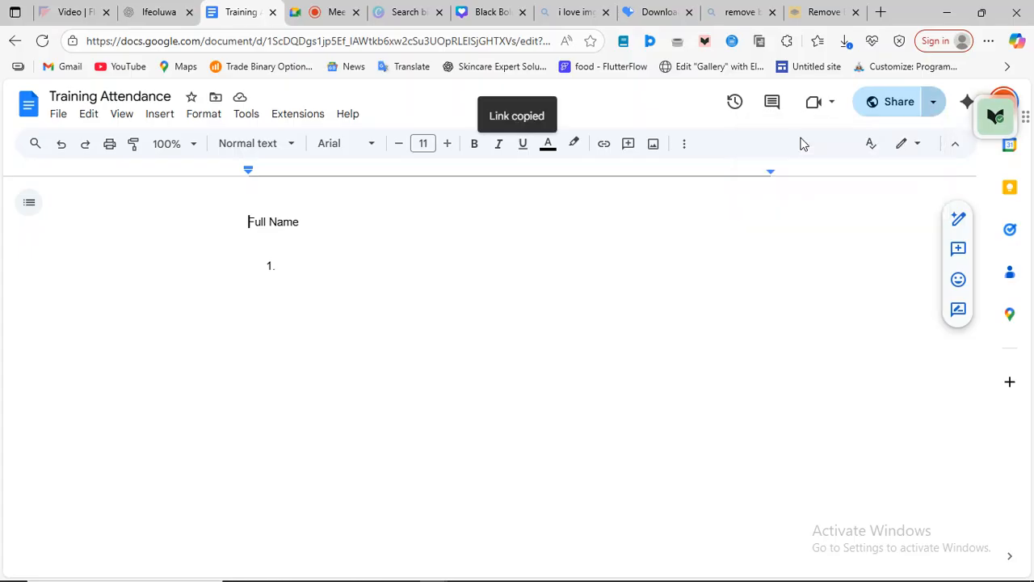
left_click(937, 107)
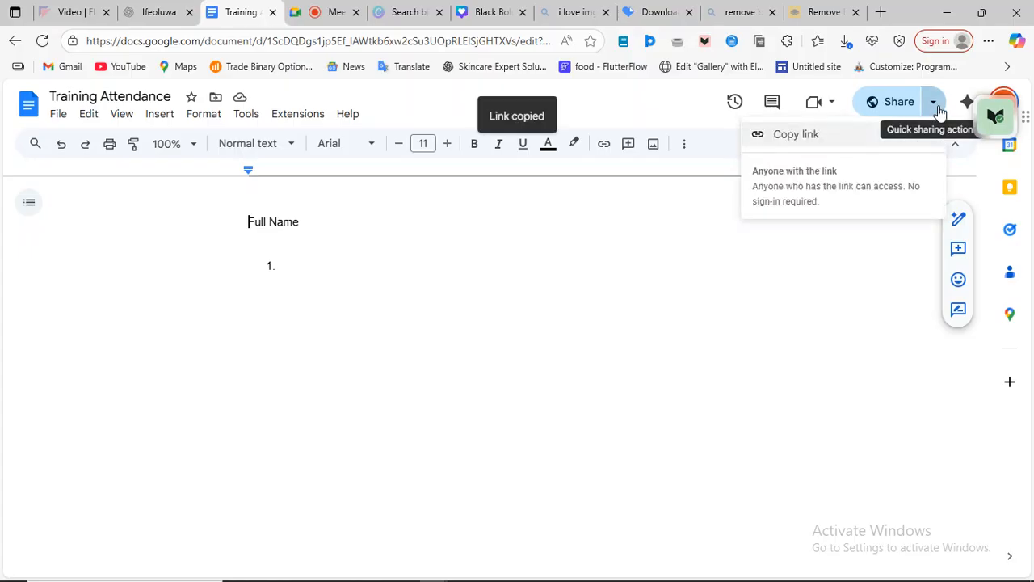
left_click(896, 105)
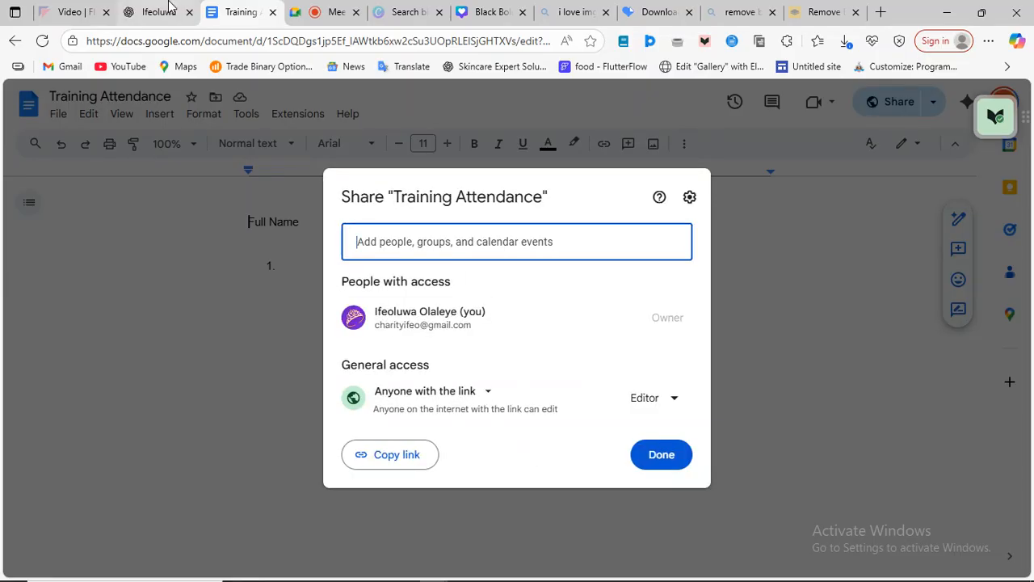
left_click(330, 13)
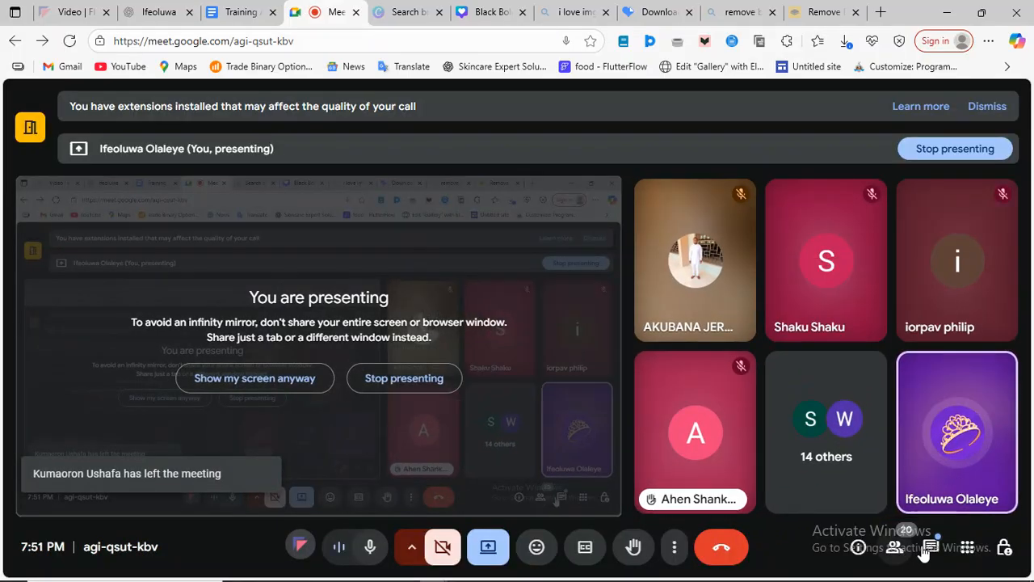
Post the copied Training Attendance document link in the Meet in-call chat, then close the chat.
left_click(931, 547)
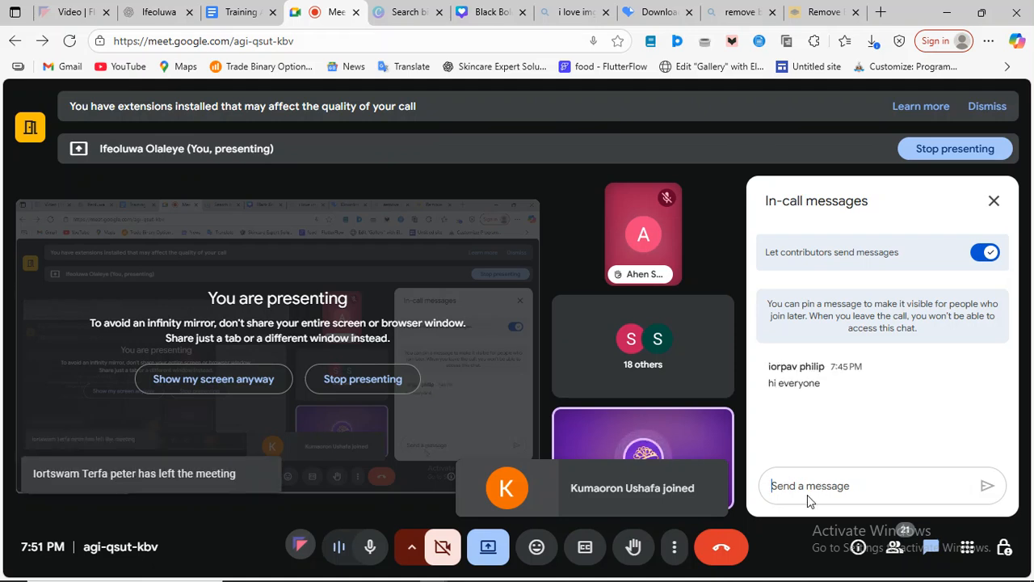
key("ctrl+v")
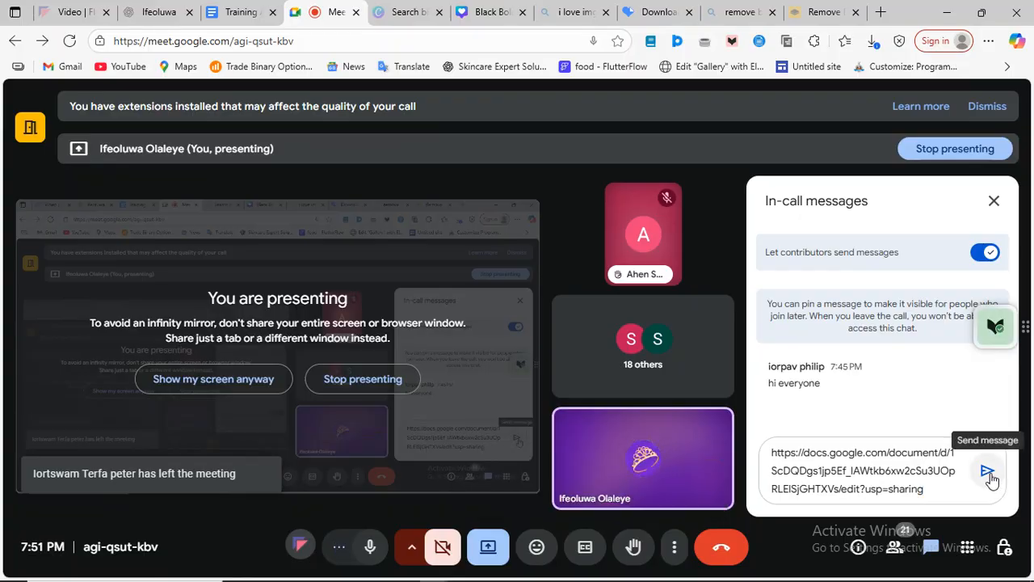
left_click(987, 471)
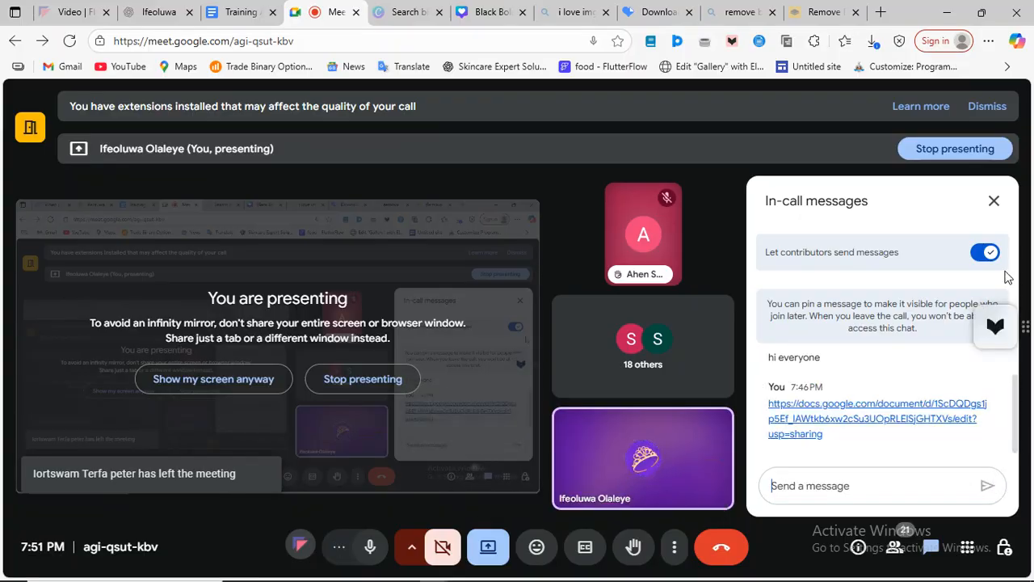
left_click(992, 197)
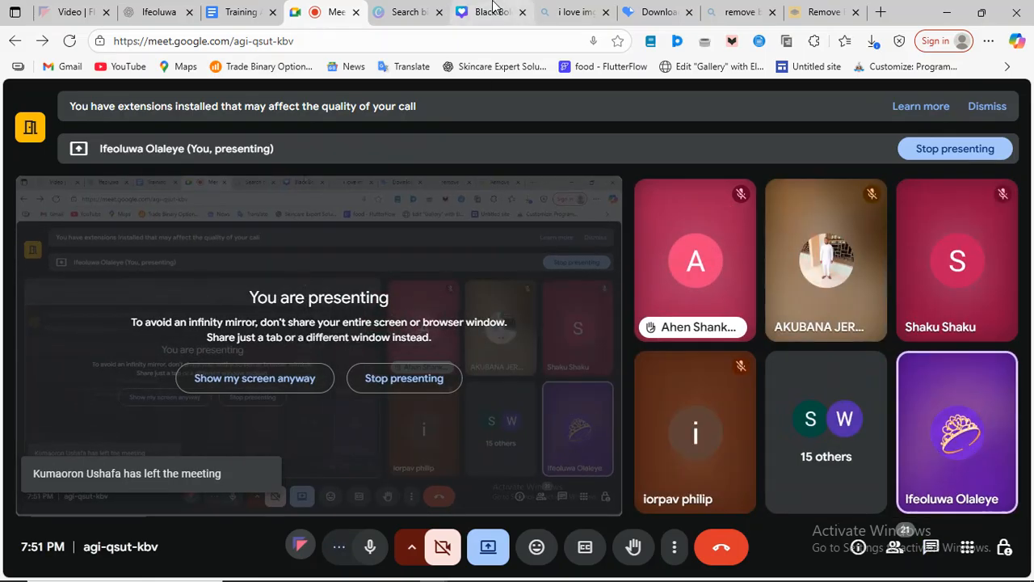
Back in the birthday design, replace the 'To:' recipient line with the designer's own name.
left_click(459, 8)
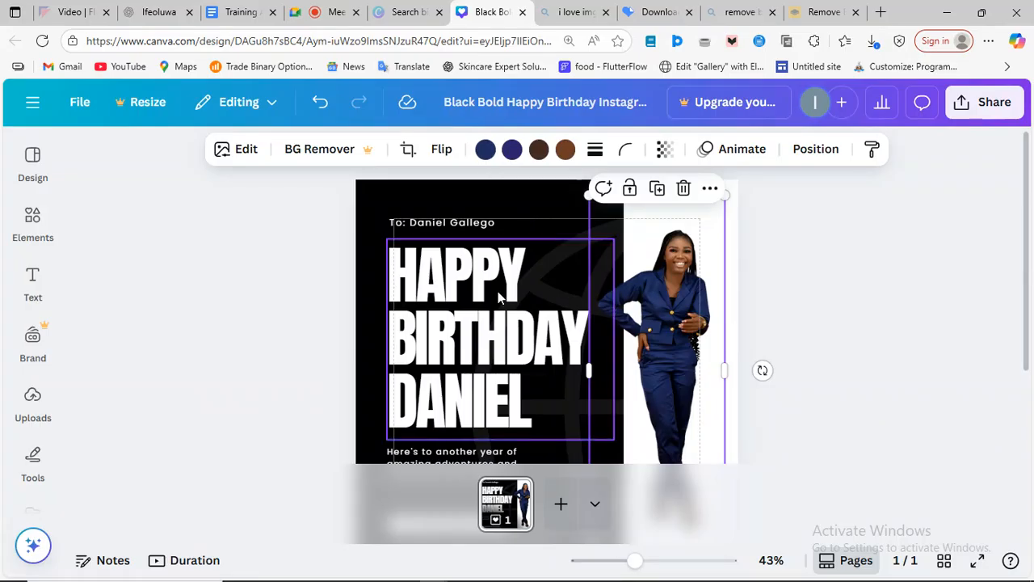
double_click(442, 225)
key("BackSpace")
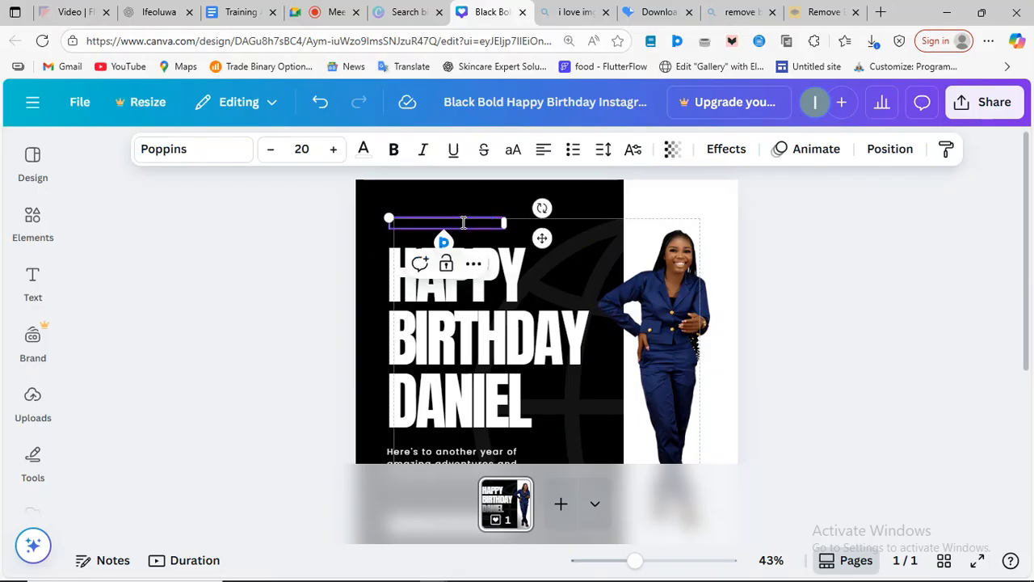
type("Olaleye Ifeoluwa")
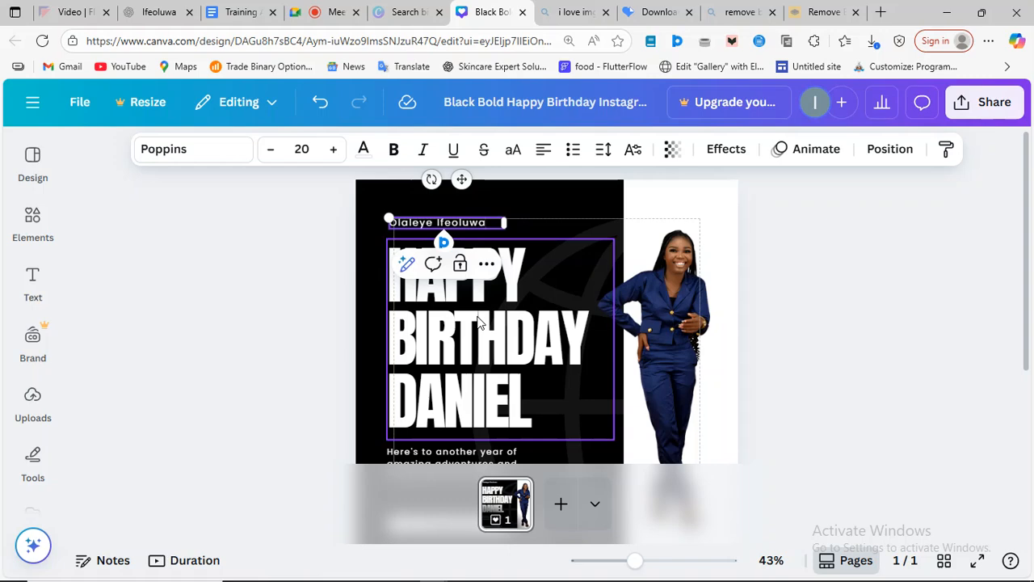
Replace the name on the HAPPY BIRTHDAY heading's last line with the designer's first name in capitals.
double_click(549, 398)
left_click(544, 404)
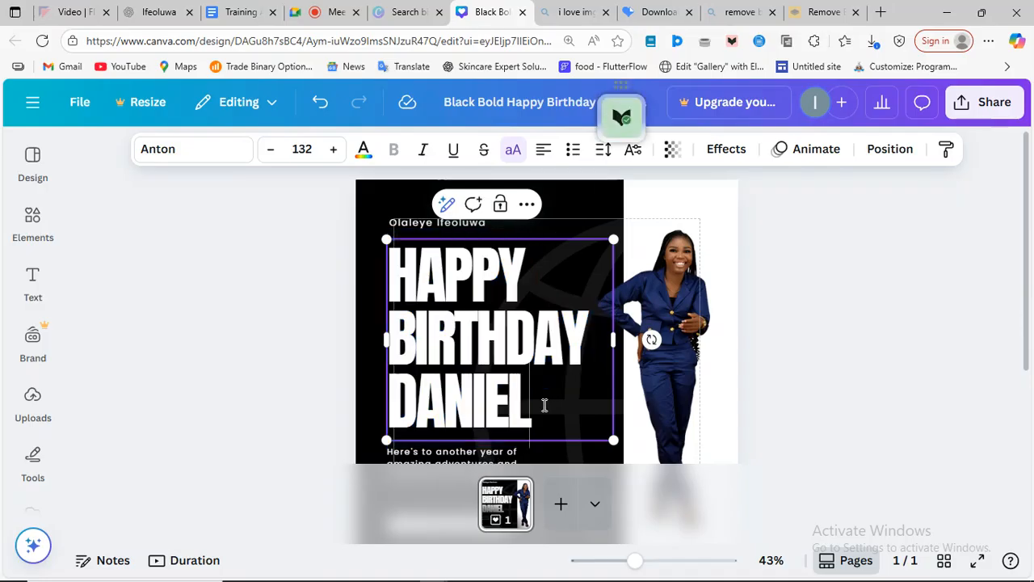
key("BackSpace")
key("BackSpace")
key("BackSpace")
key("BackSpace")
key("BackSpace")
key("BackSpace")
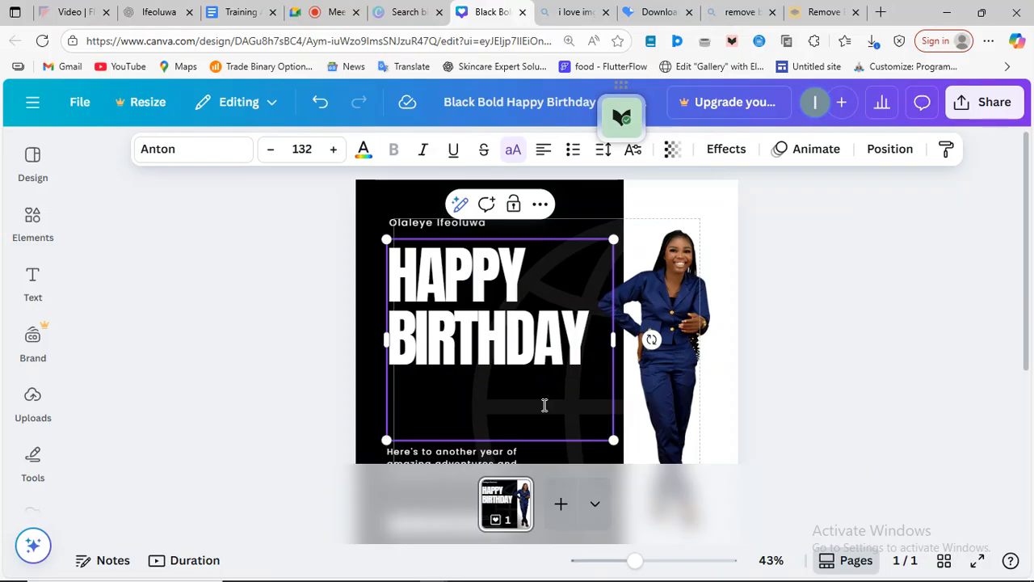
type("IFEOLUWA")
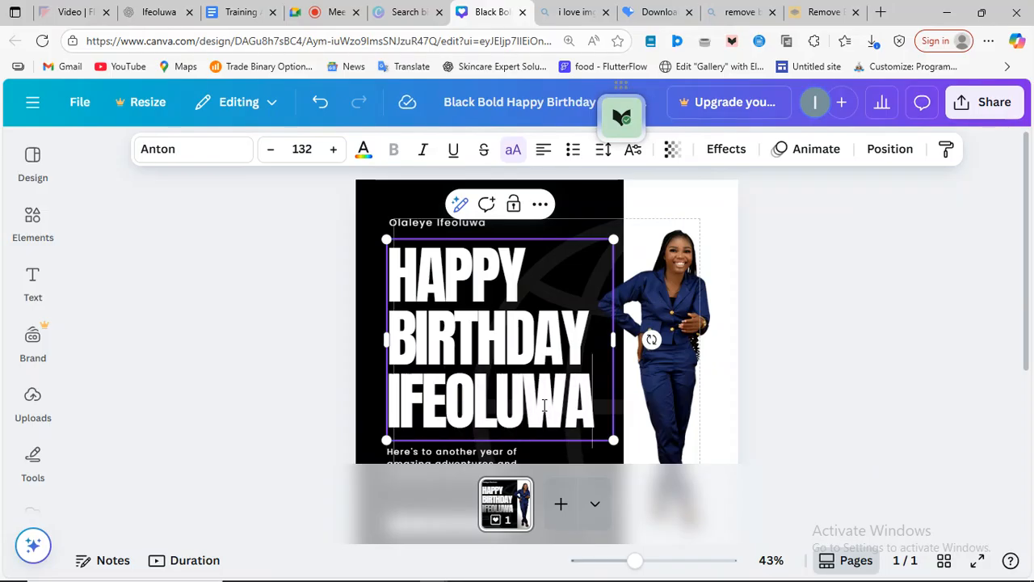
scroll(557, 408, "down", 2)
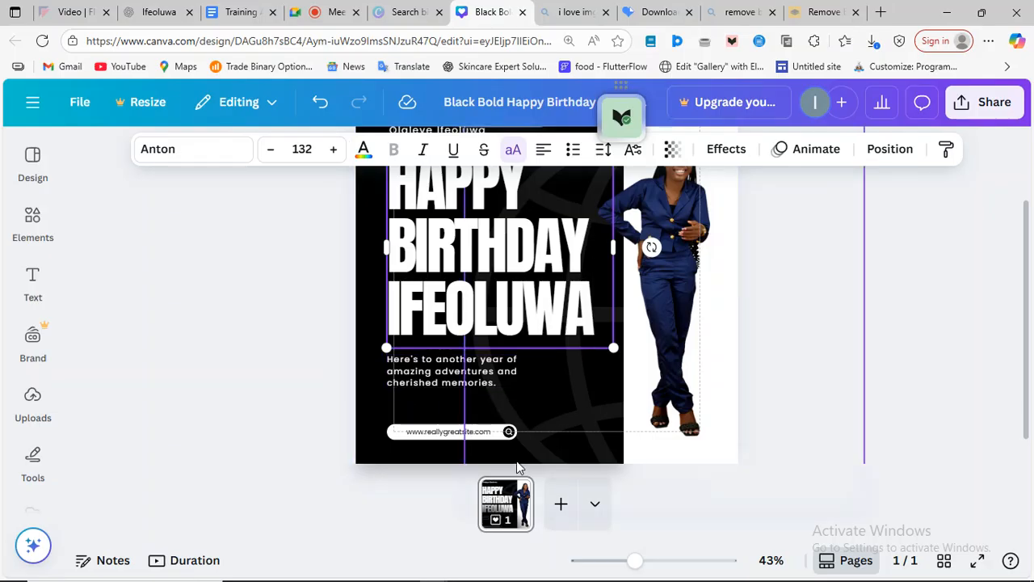
scroll(563, 402, "up", 2)
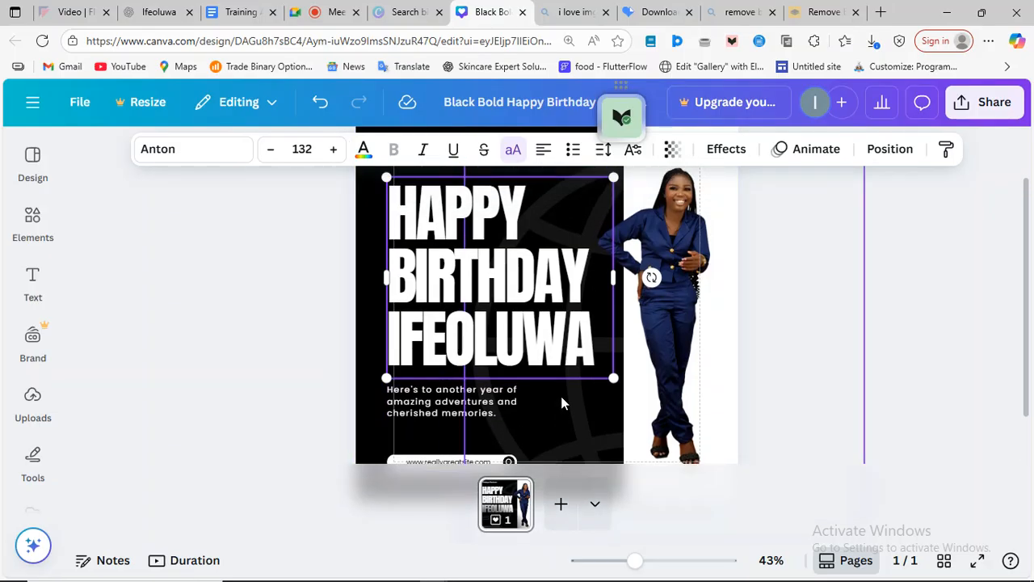
left_click(360, 207)
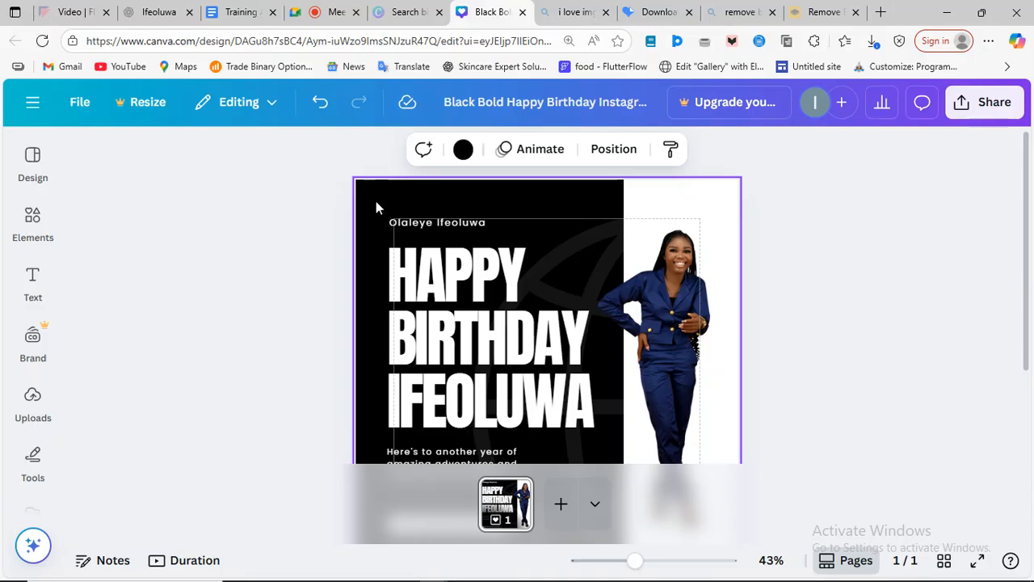
Select the woman's photo, the element along its right edge and the black background to inspect them.
left_click(615, 202)
left_click(733, 231)
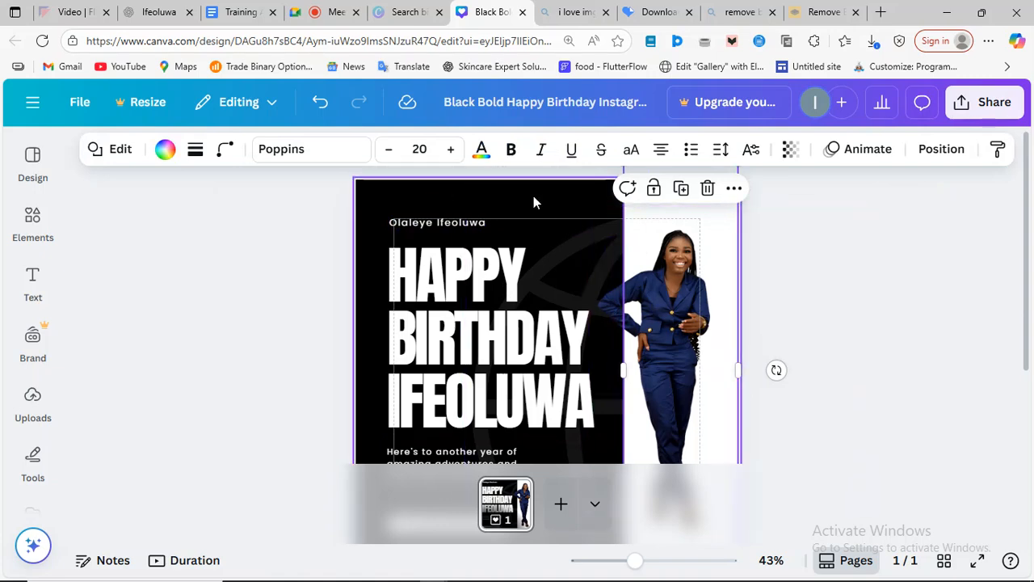
left_click(466, 201)
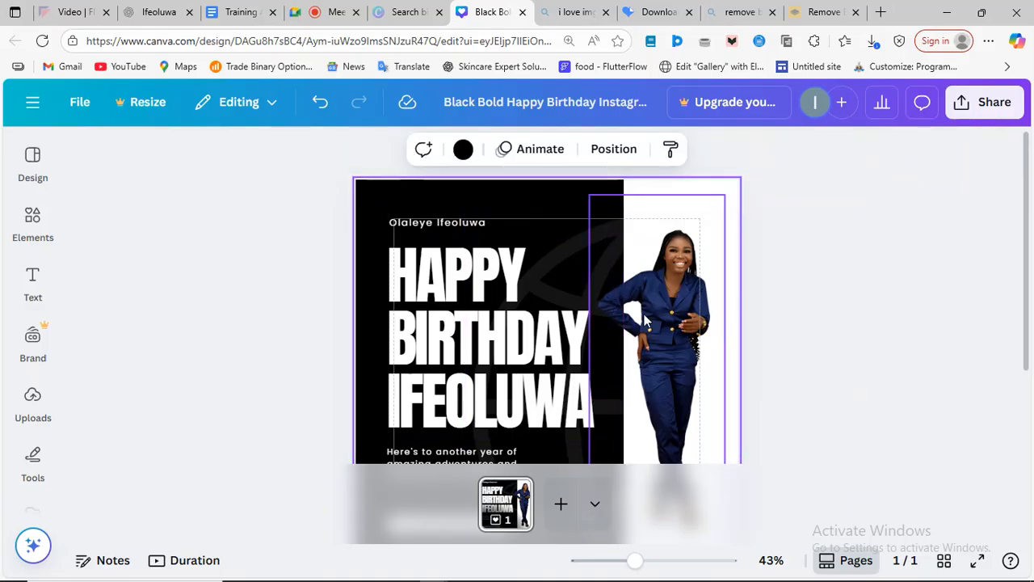
left_click(723, 185)
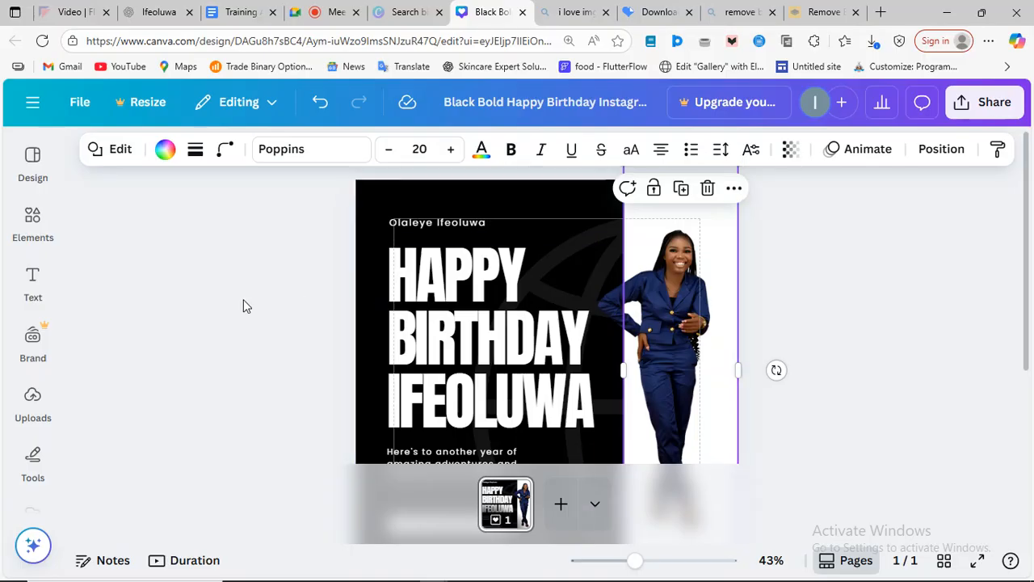
Search the Elements library for 'shape'.
left_click(33, 218)
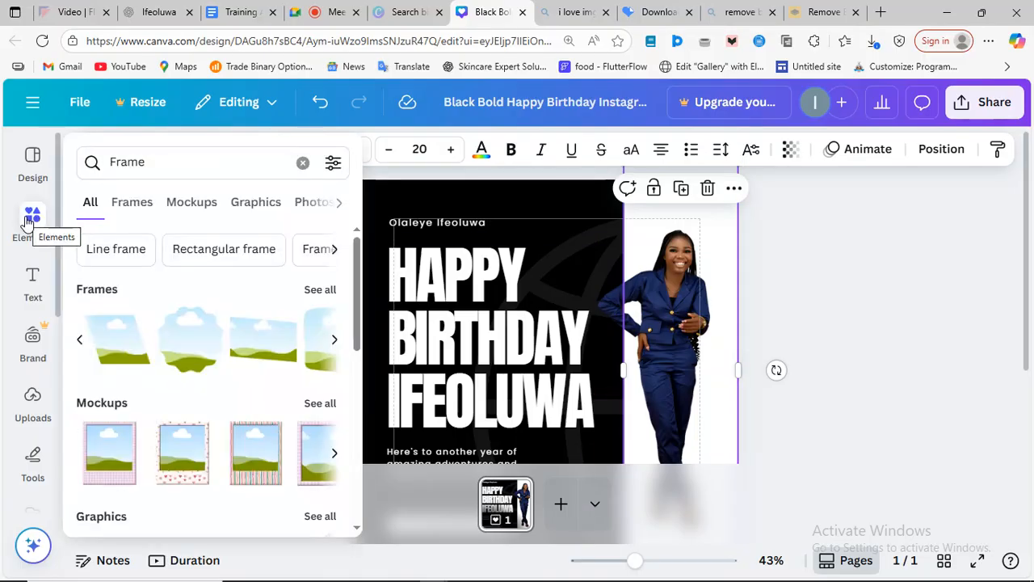
left_click(147, 163)
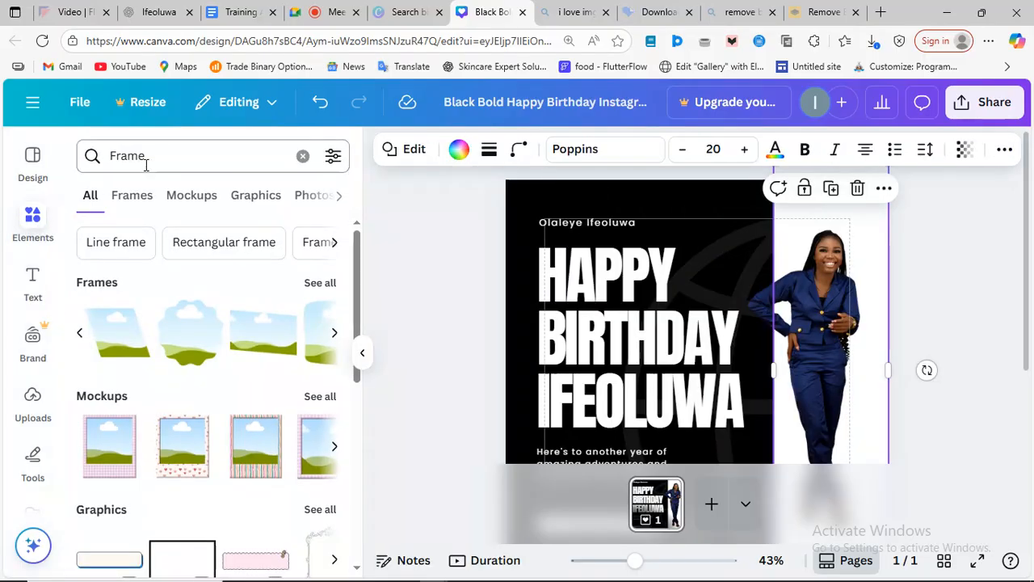
double_click(147, 161)
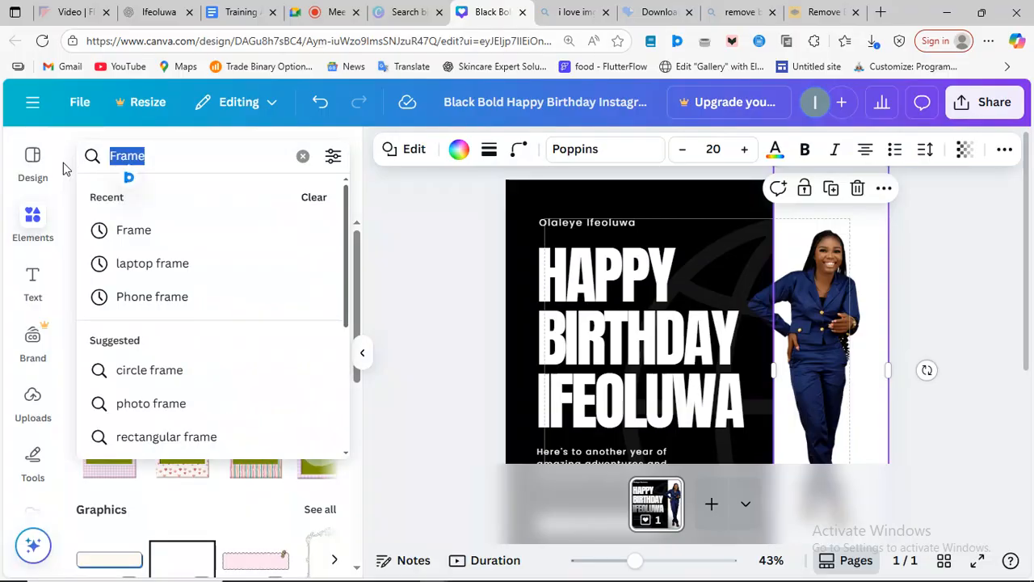
type("shape")
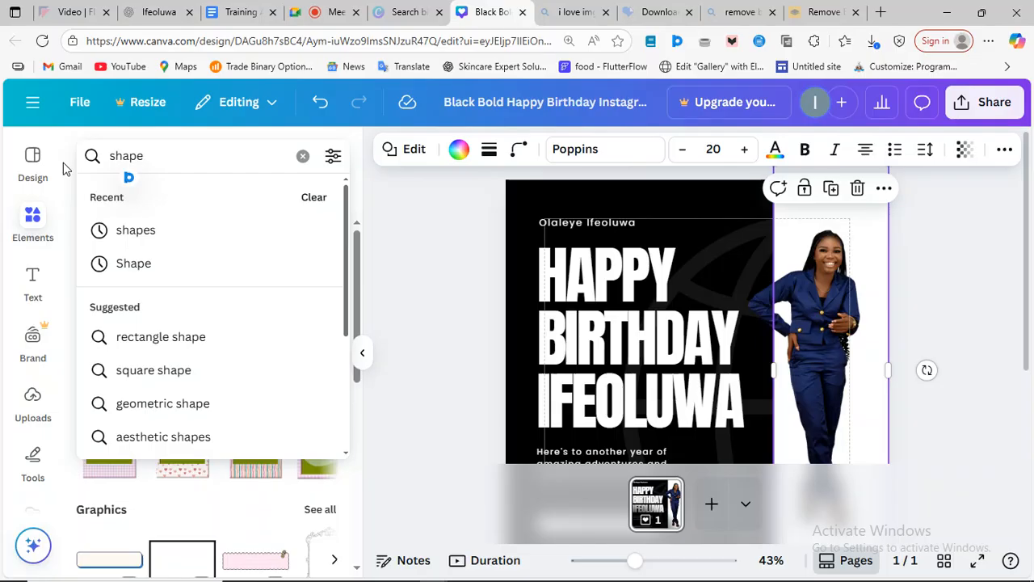
key("Return")
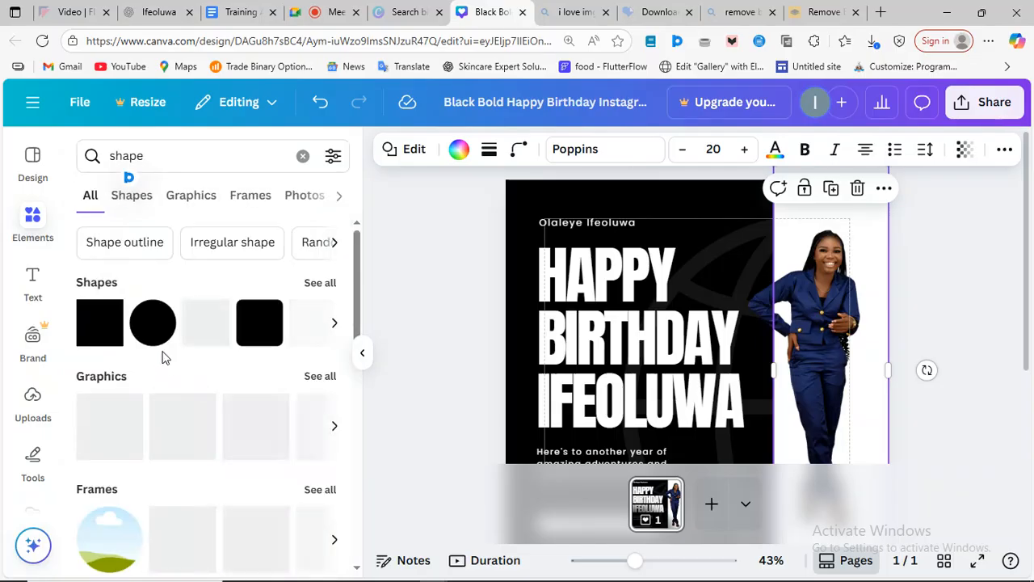
Add a square from Shapes, fill it yellow, then deepen the fill to #FDD11E.
left_click(89, 319)
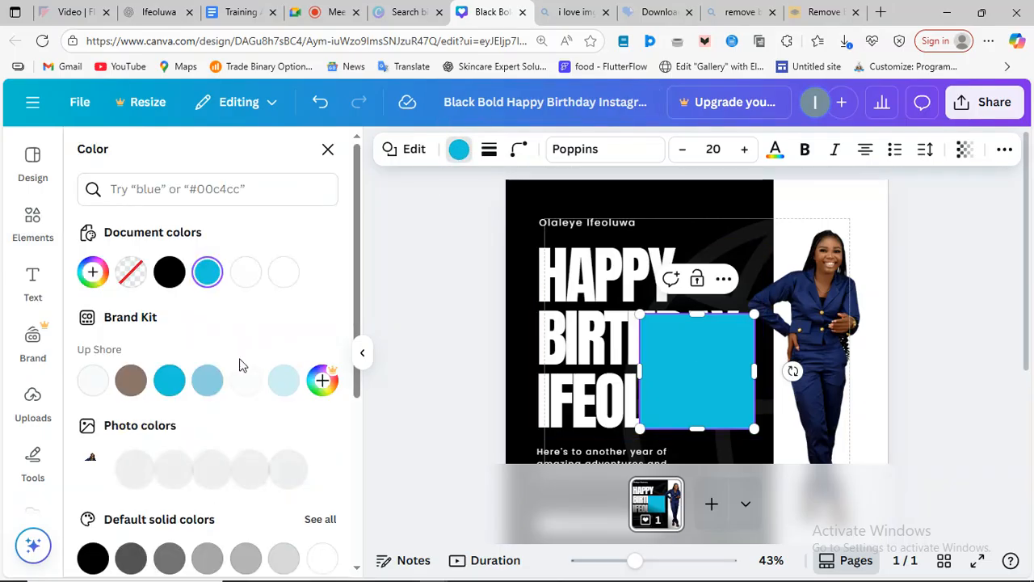
scroll(194, 379, "down", 2)
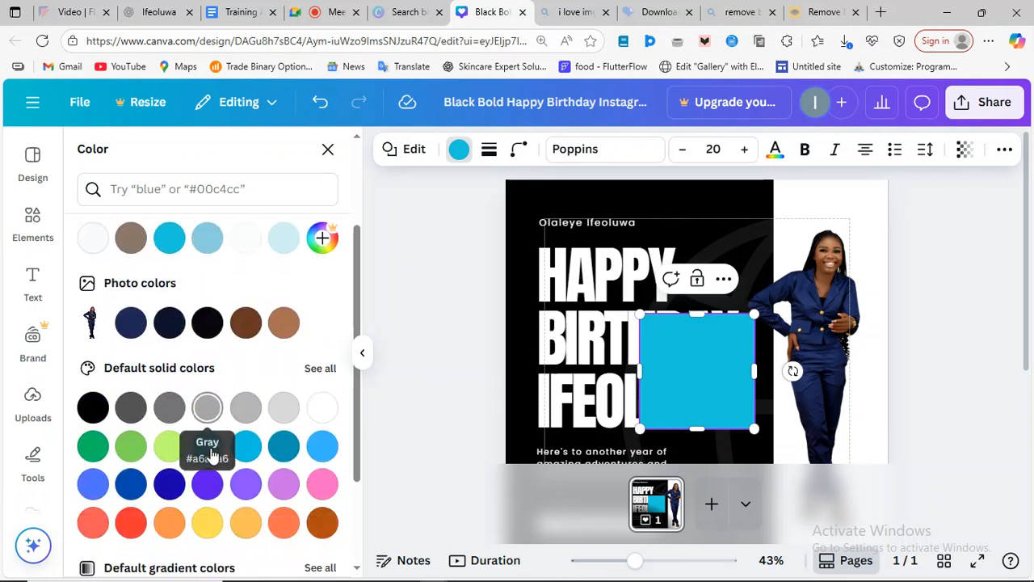
left_click(205, 524)
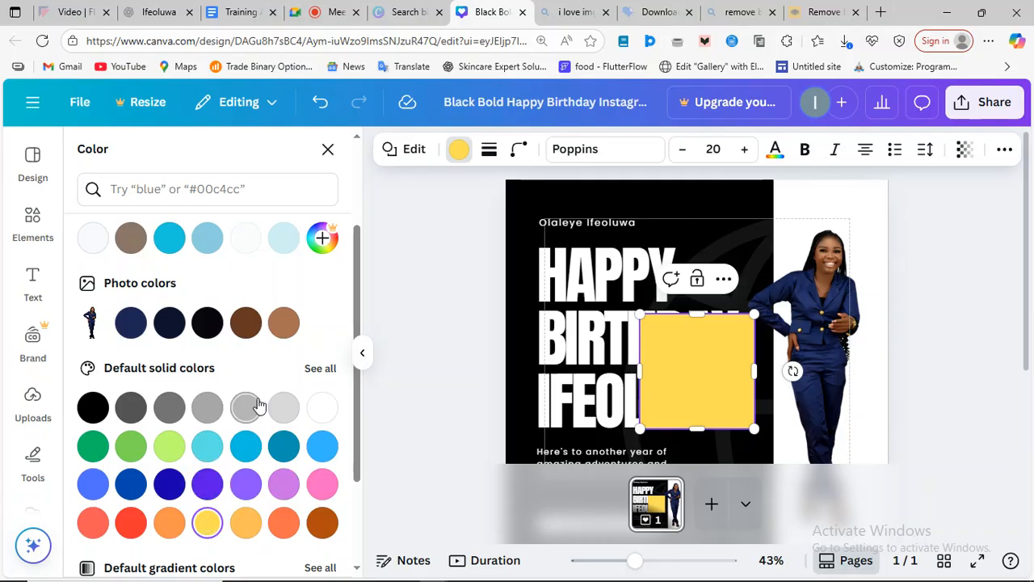
scroll(257, 403, "down", 2)
scroll(258, 404, "up", 3)
scroll(257, 403, "up", 1)
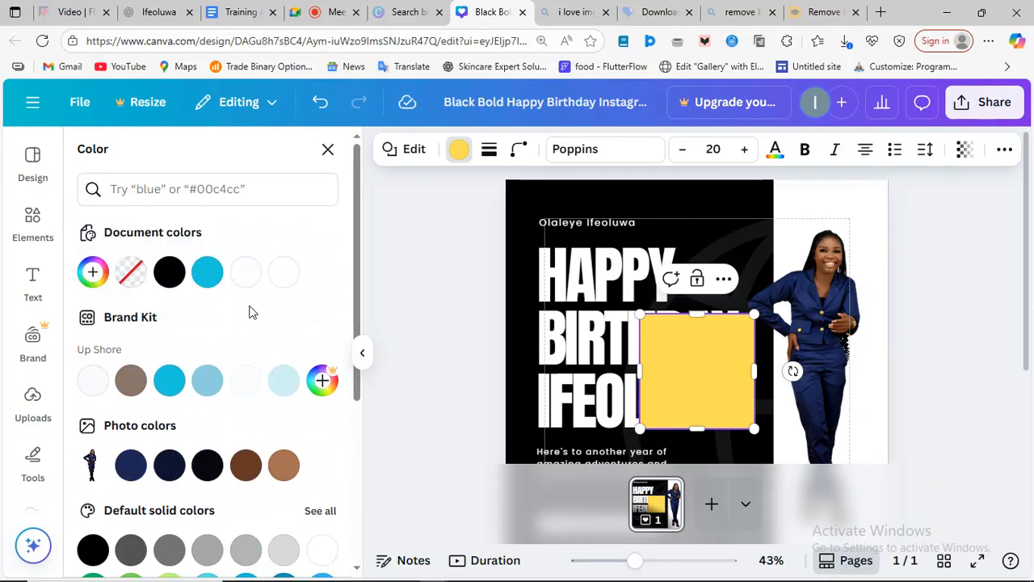
left_click(93, 273)
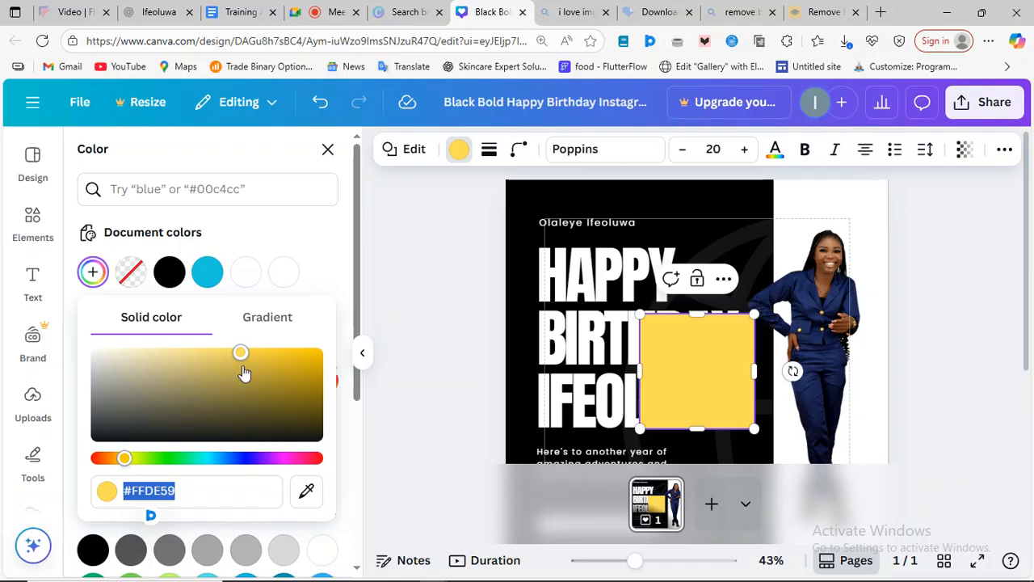
left_click_drag(241, 357, 296, 357)
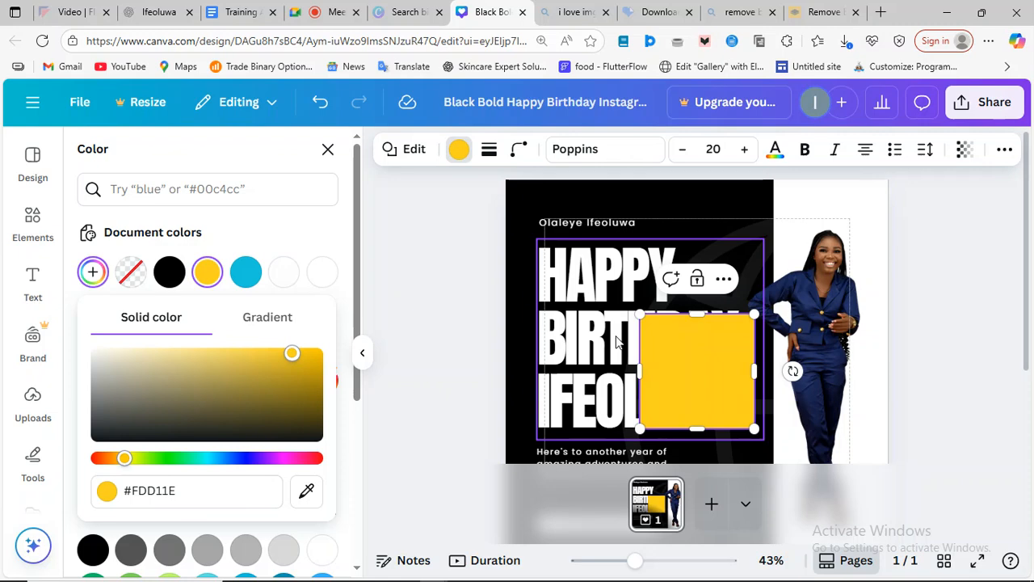
Move the yellow square to the top-left and stretch it down over the whole left dark area.
left_click(727, 357)
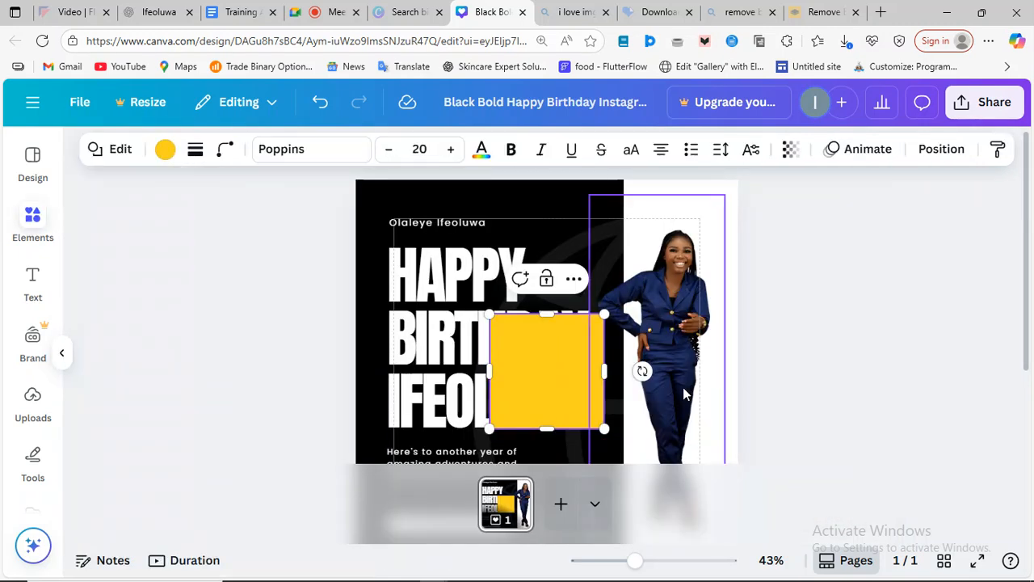
left_click_drag(724, 384, 594, 247)
left_click_drag(620, 295, 783, 508)
scroll(724, 346, "down", 3)
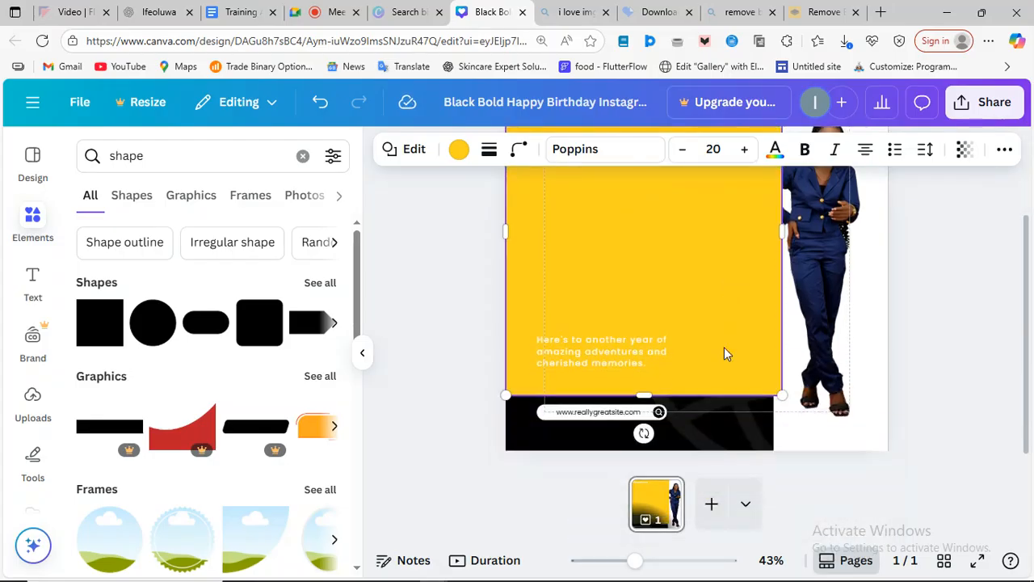
left_click_drag(782, 397, 773, 452)
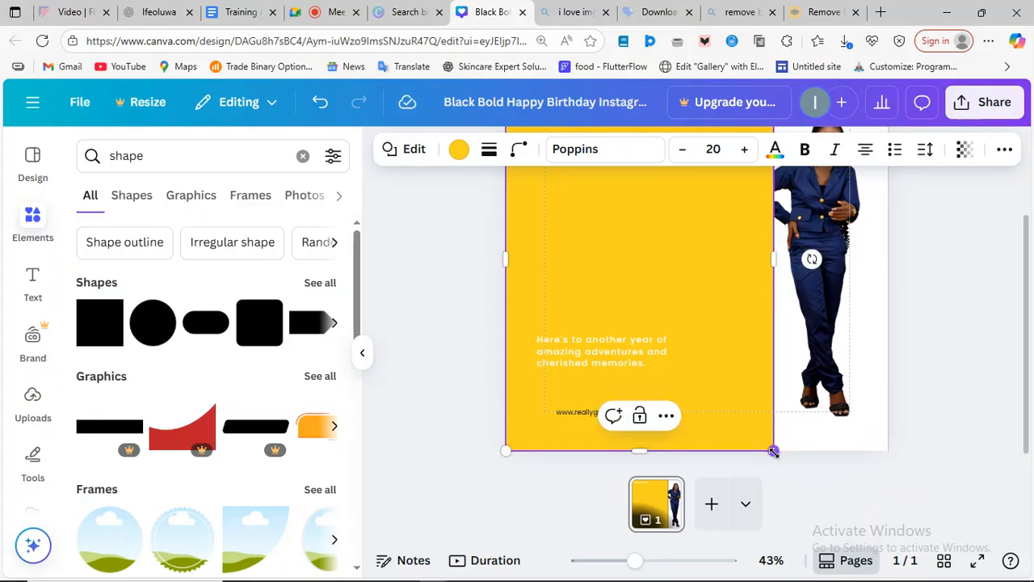
scroll(718, 343, "up", 3)
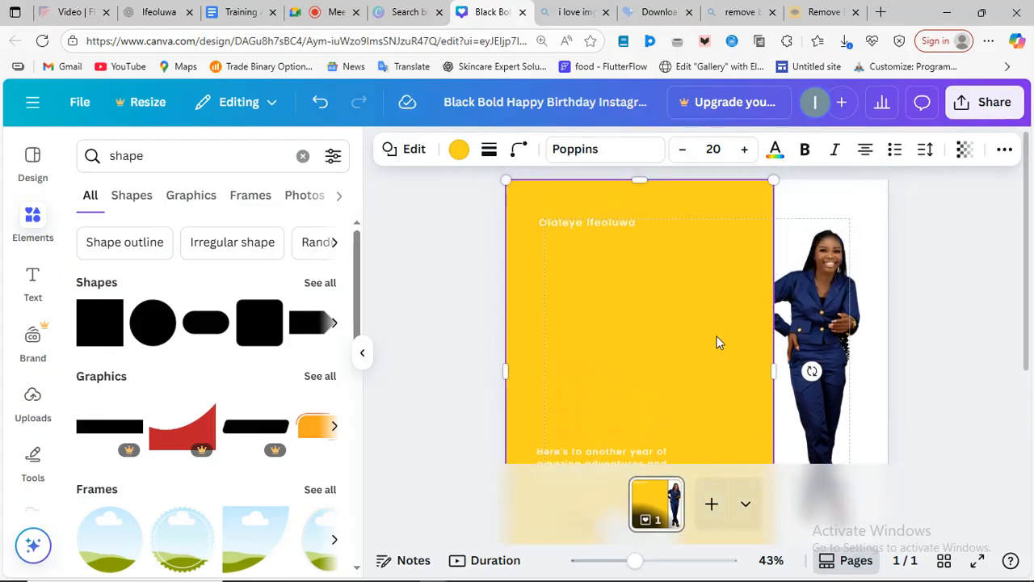
scroll(719, 343, "down", 2)
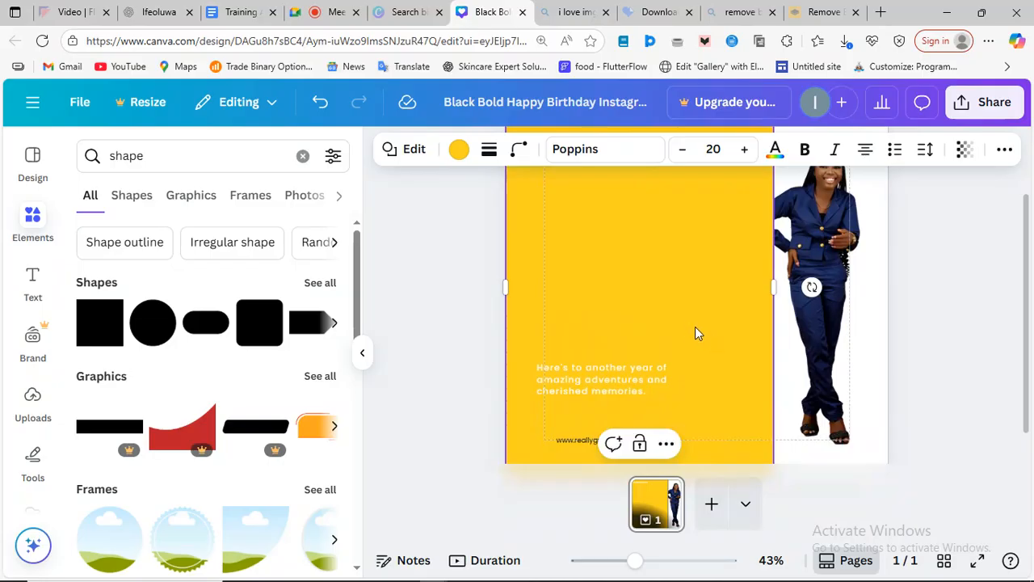
scroll(695, 327, "up", 2)
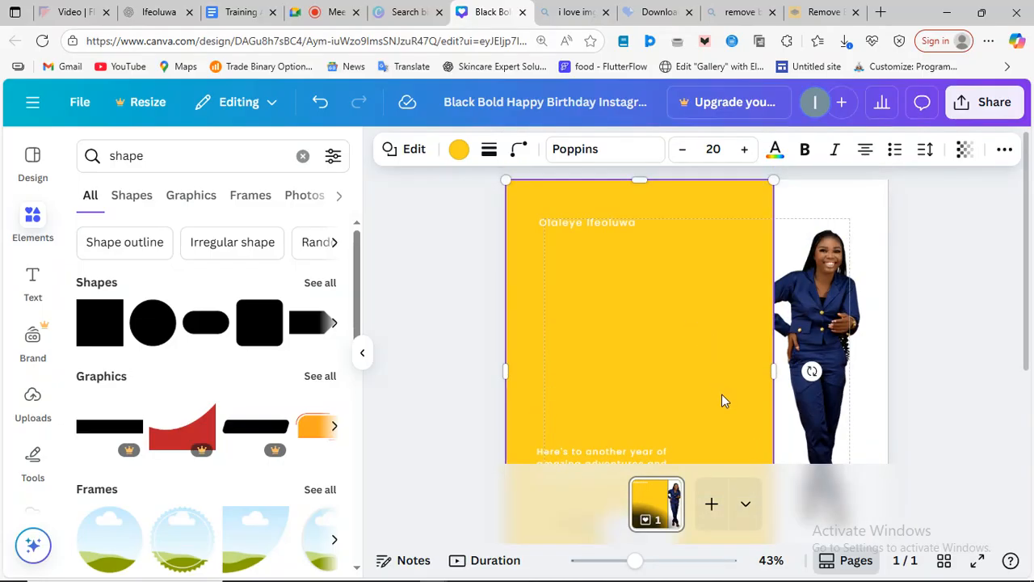
Send the yellow rectangle backward so the white HAPPY BIRTHDAY heading and tagline sit on top.
scroll(725, 401, "down", 2)
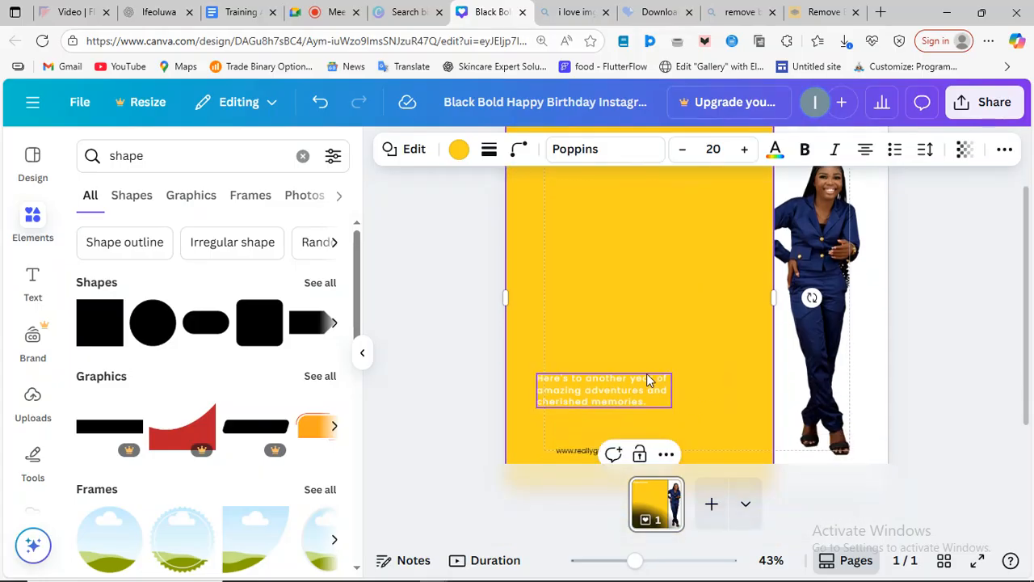
scroll(705, 351, "down", 1)
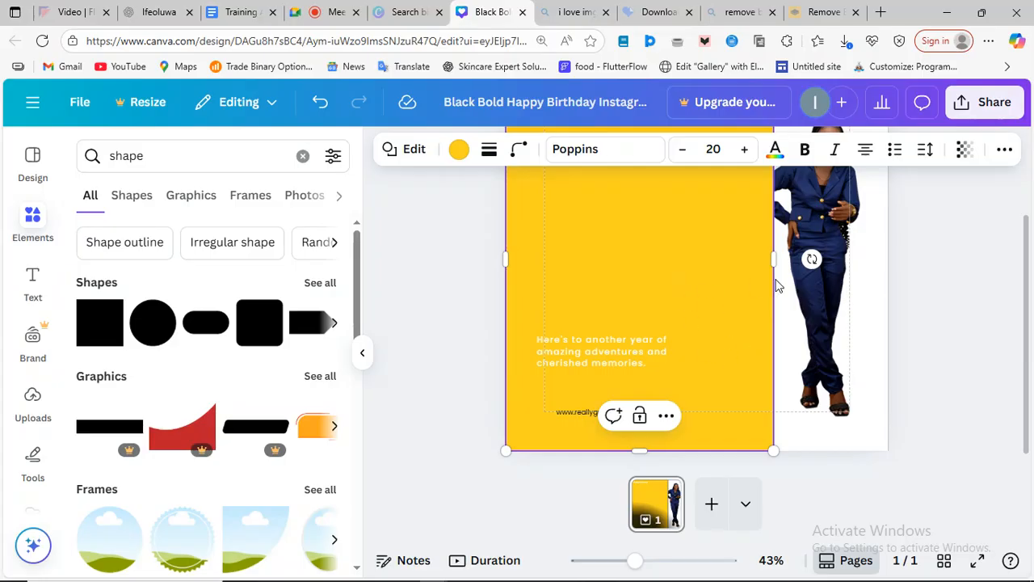
left_click(665, 416)
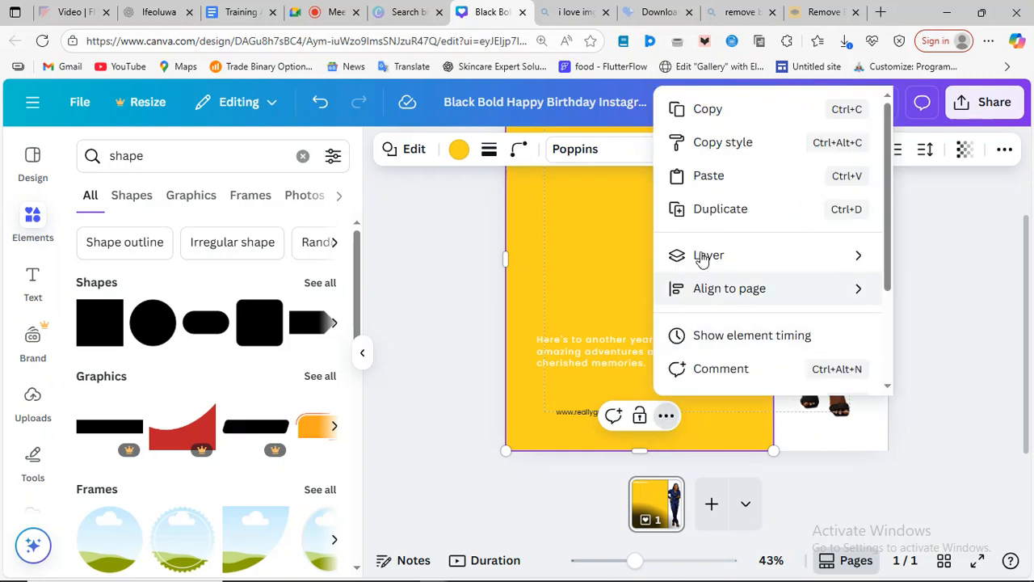
mouse_move(700, 254)
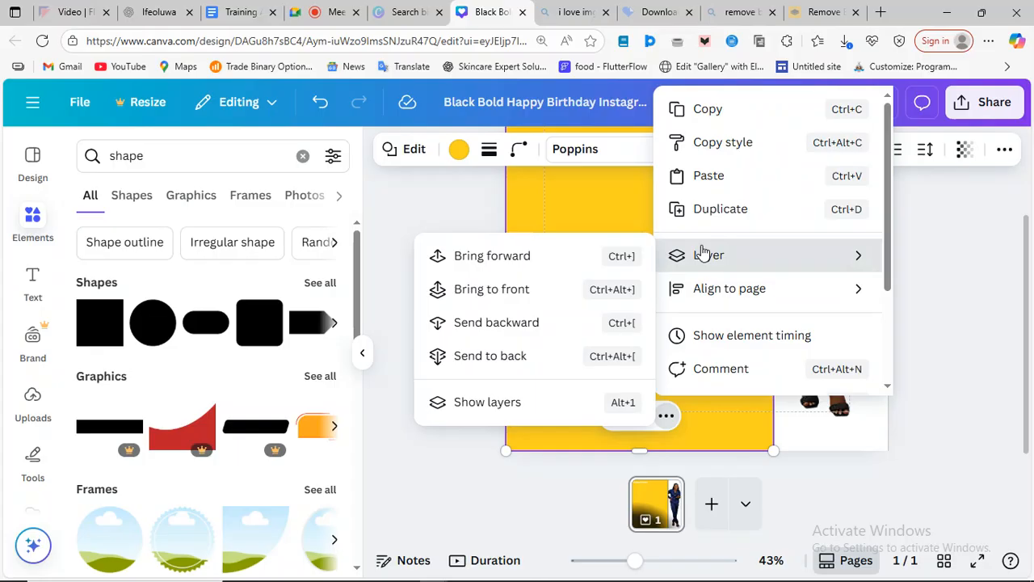
left_click(478, 323)
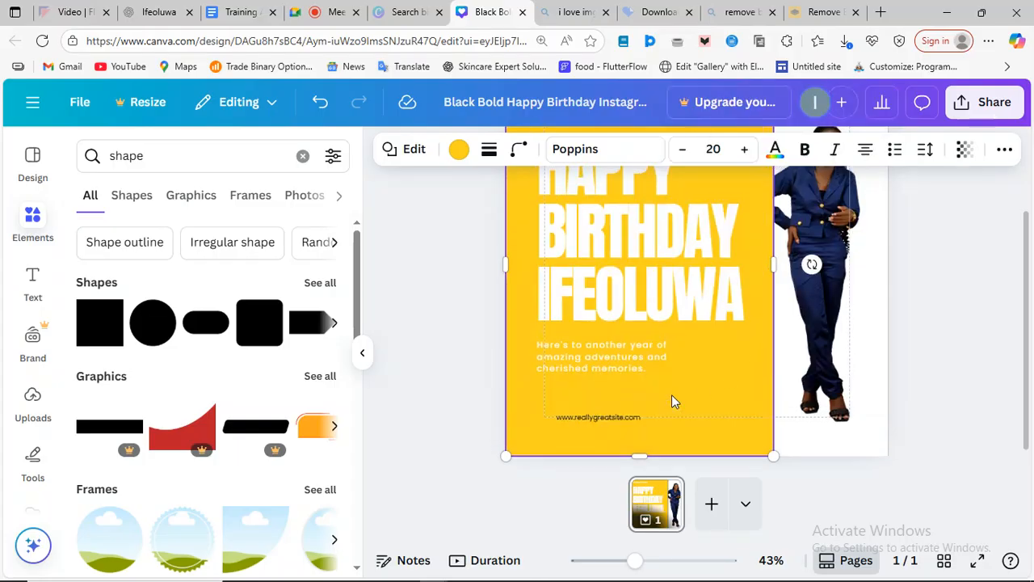
scroll(671, 394, "up", 2)
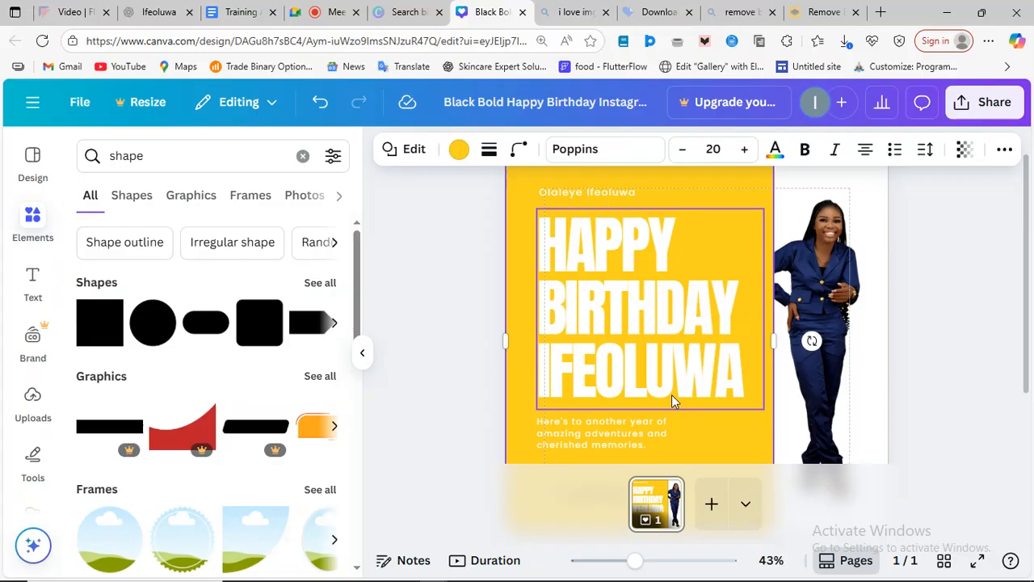
scroll(671, 394, "down", 2)
scroll(671, 394, "up", 3)
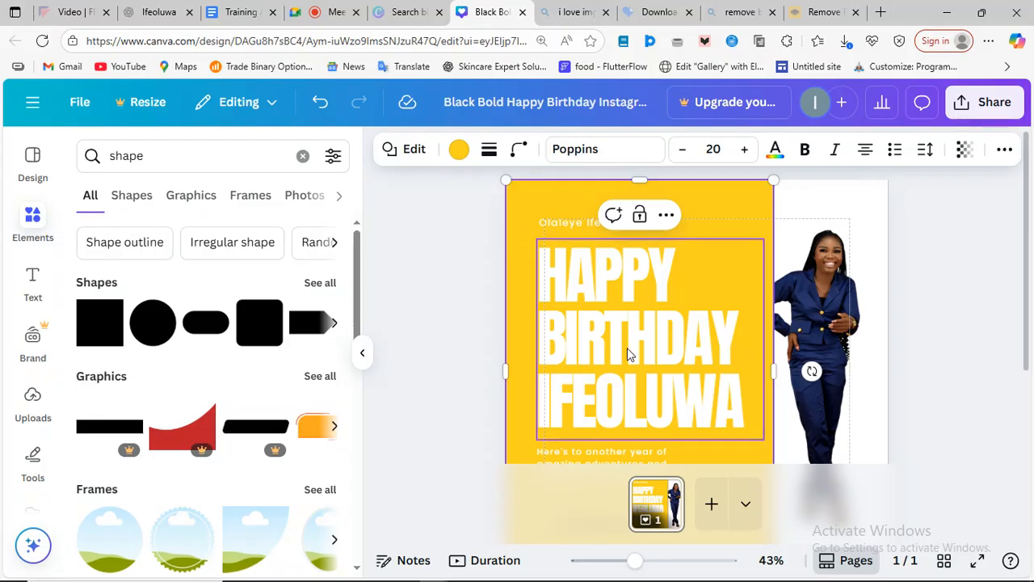
scroll(627, 350, "down", 3)
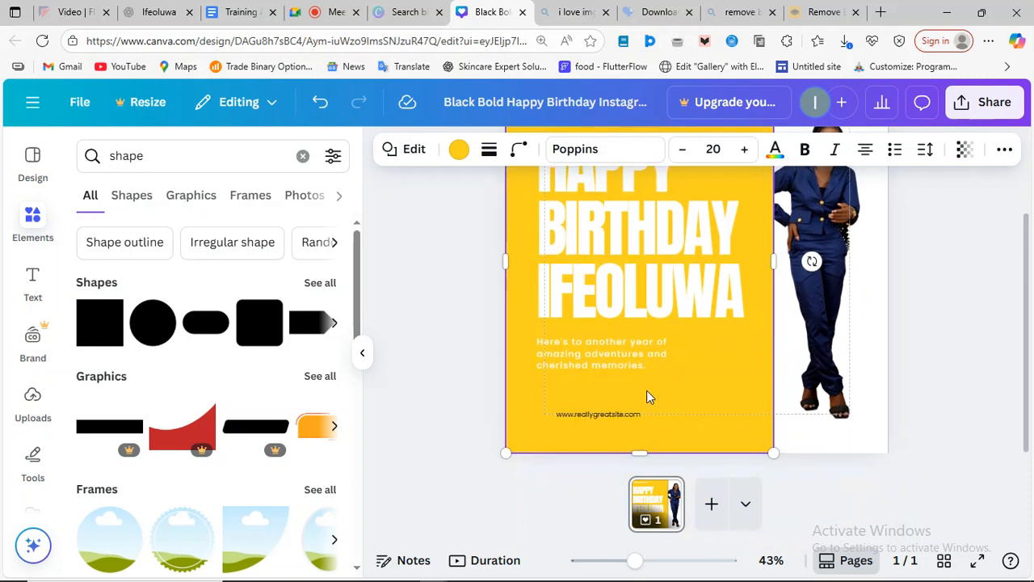
scroll(646, 390, "up", 3)
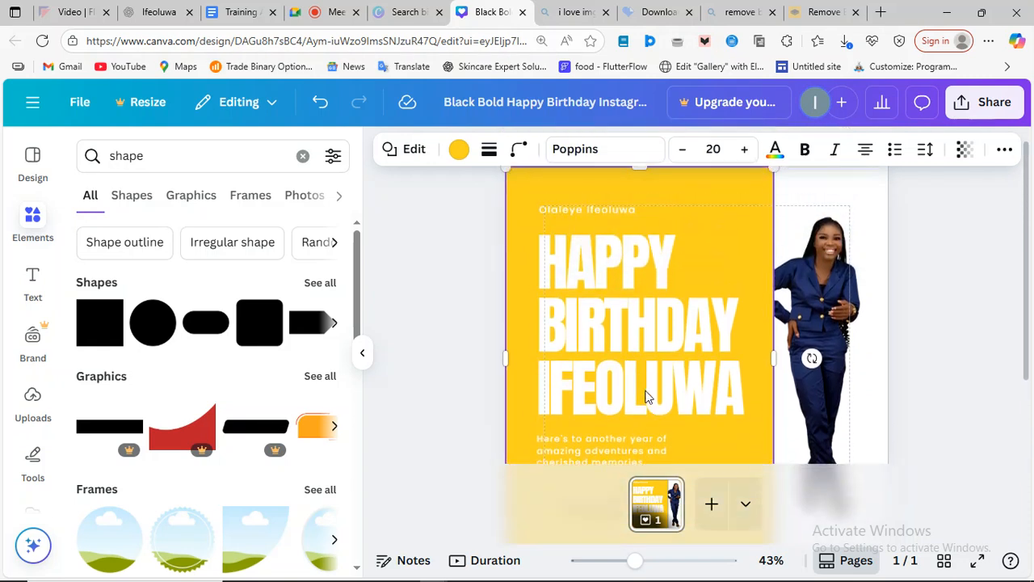
Darken the rectangle's yellow fill to olive brown #7D6500.
left_click(459, 152)
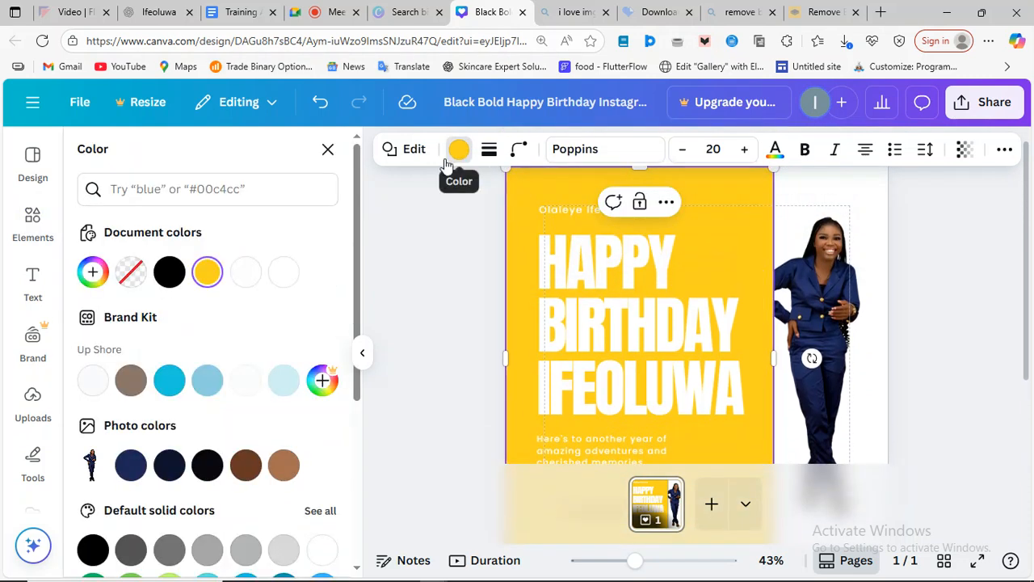
left_click(207, 272)
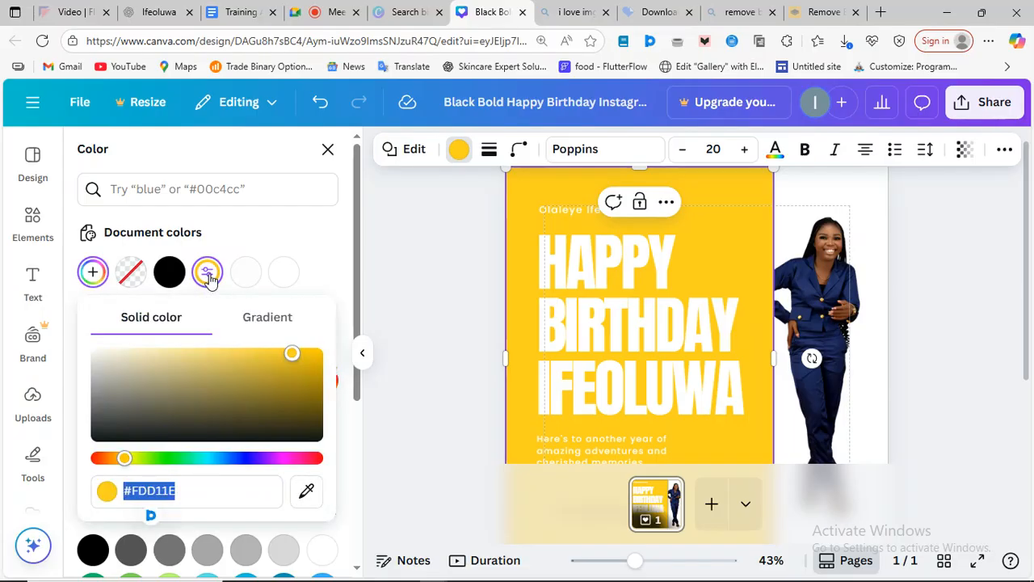
left_click(292, 369)
left_click(315, 385)
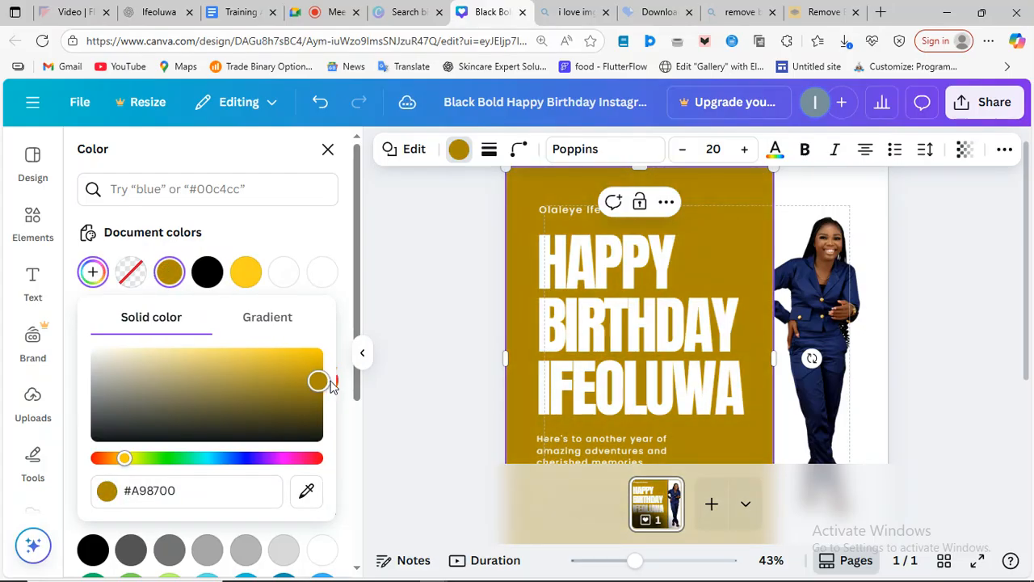
left_click_drag(328, 380, 337, 395)
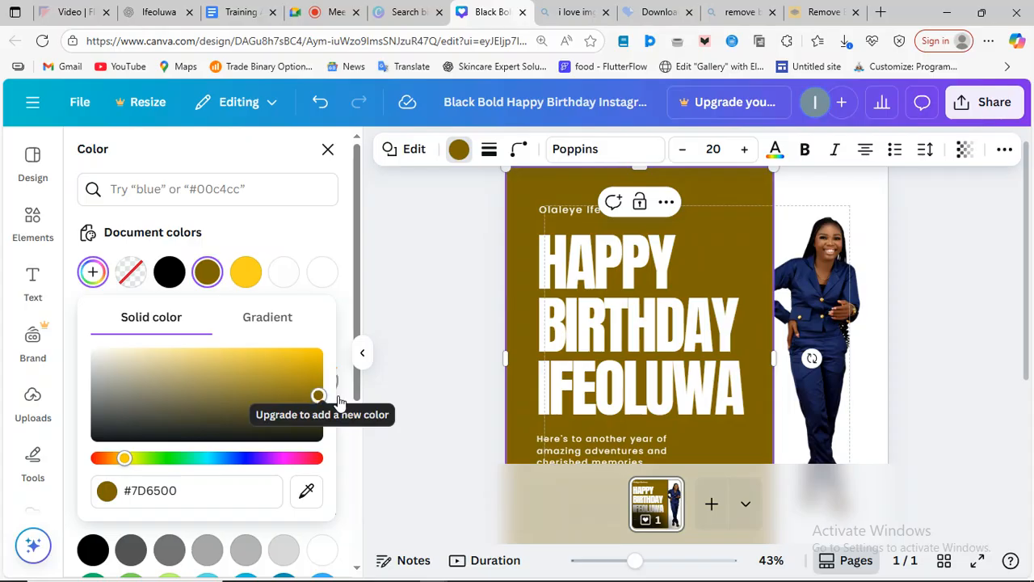
key("Escape")
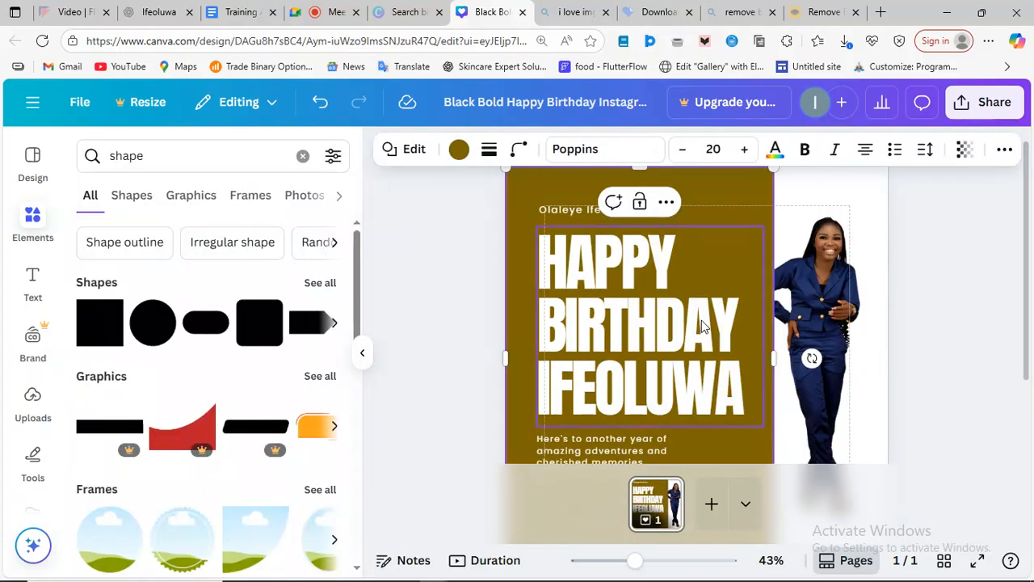
scroll(701, 325, "down", 2)
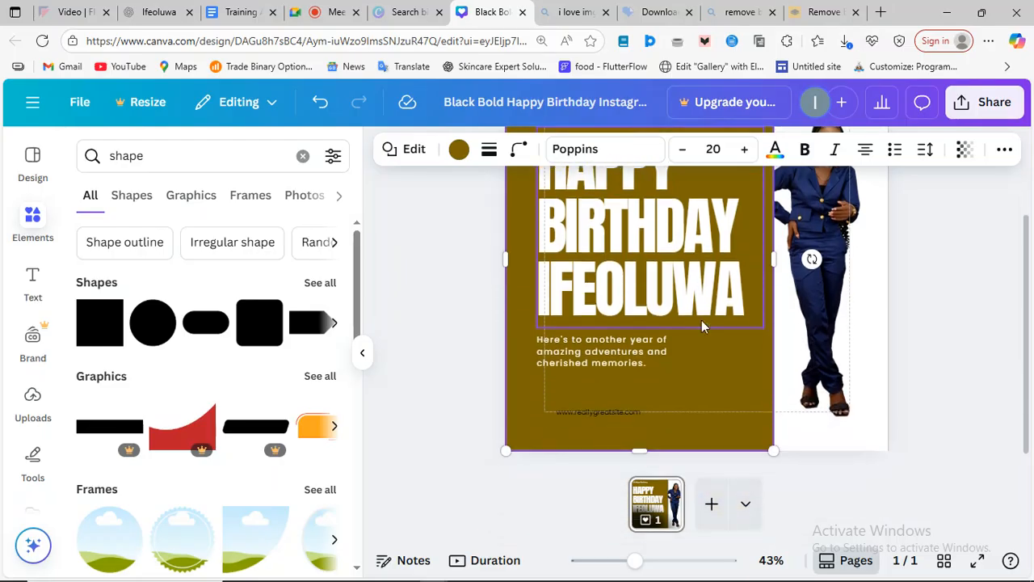
Recolour the website line at the bottom of the post to white (#fefefe).
left_click(605, 413)
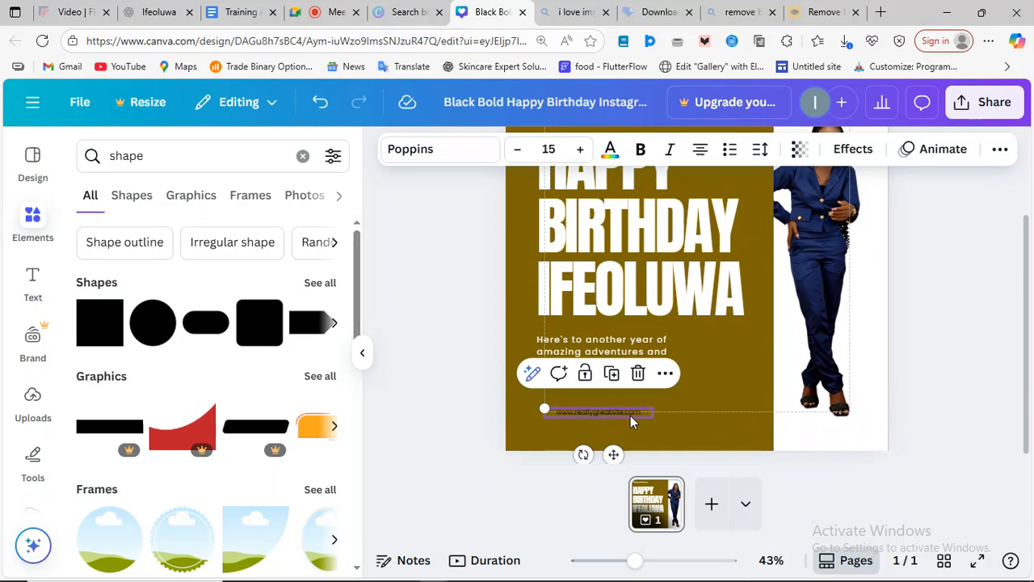
left_click(611, 153)
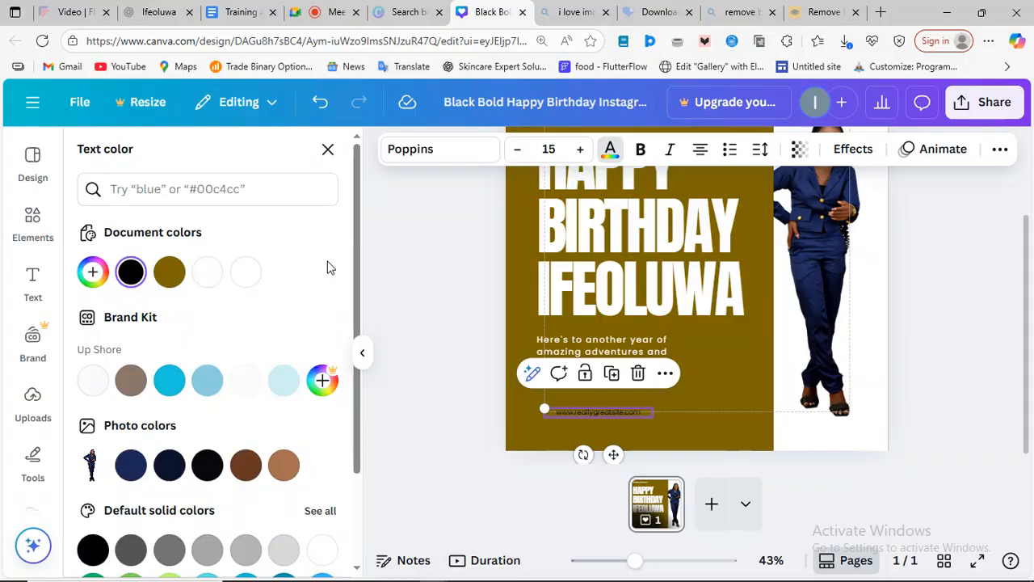
left_click(208, 273)
scroll(704, 363, "up", 3)
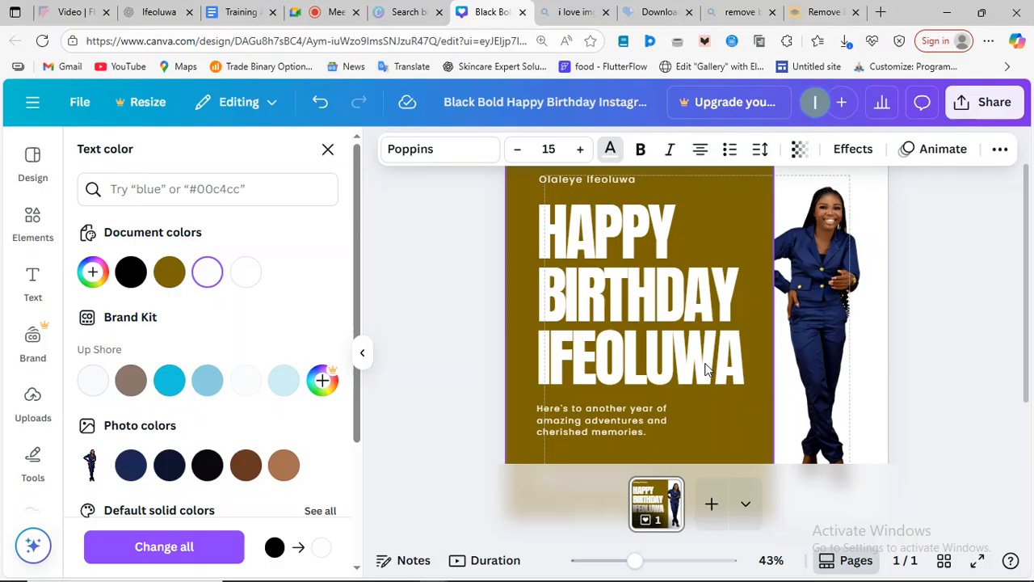
left_click(818, 263)
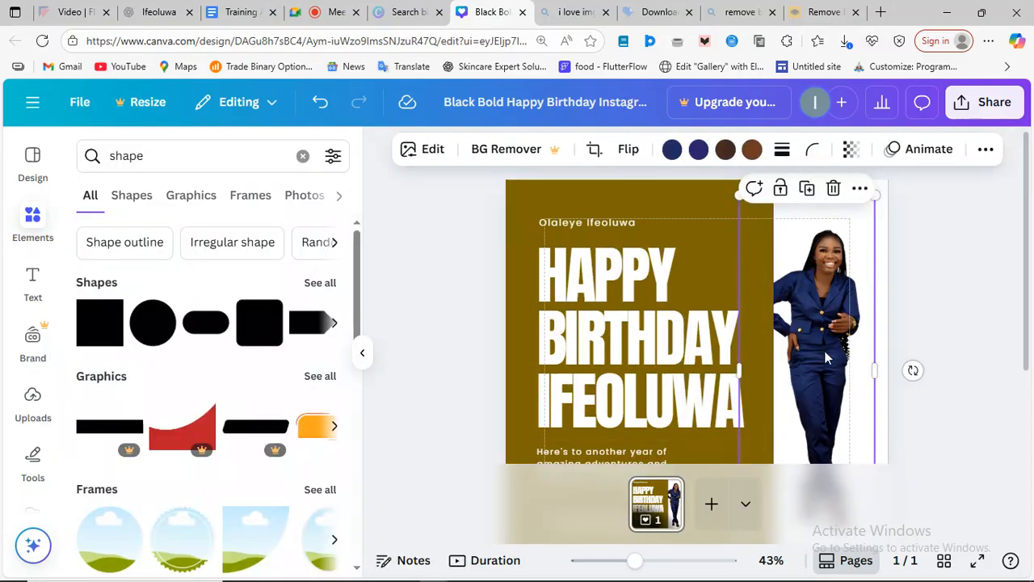
Send the woman's cut-out photo one layer backward.
scroll(838, 365, "down", 2)
scroll(838, 365, "up", 2)
left_click(859, 190)
mouse_move(838, 413)
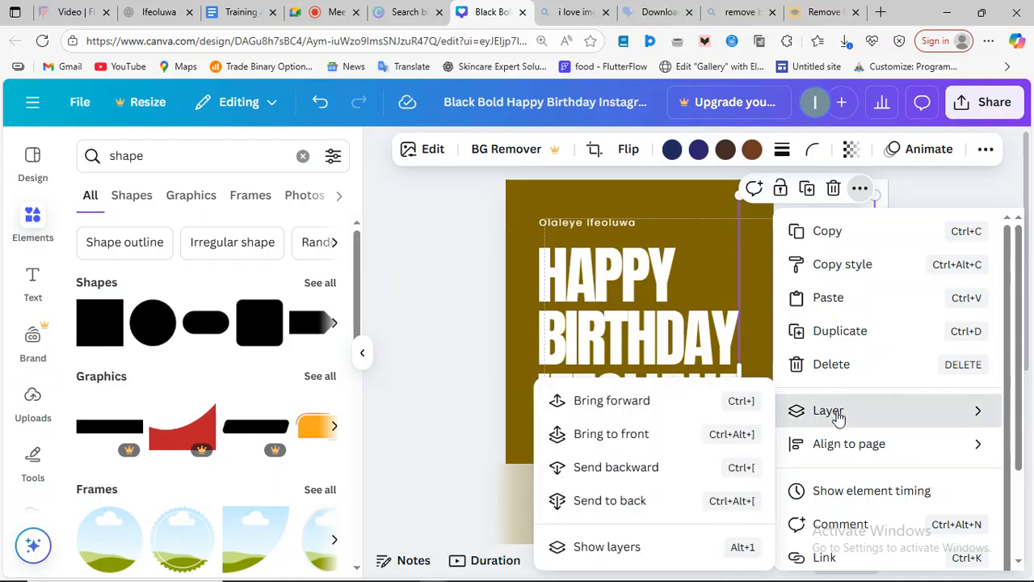
left_click(616, 473)
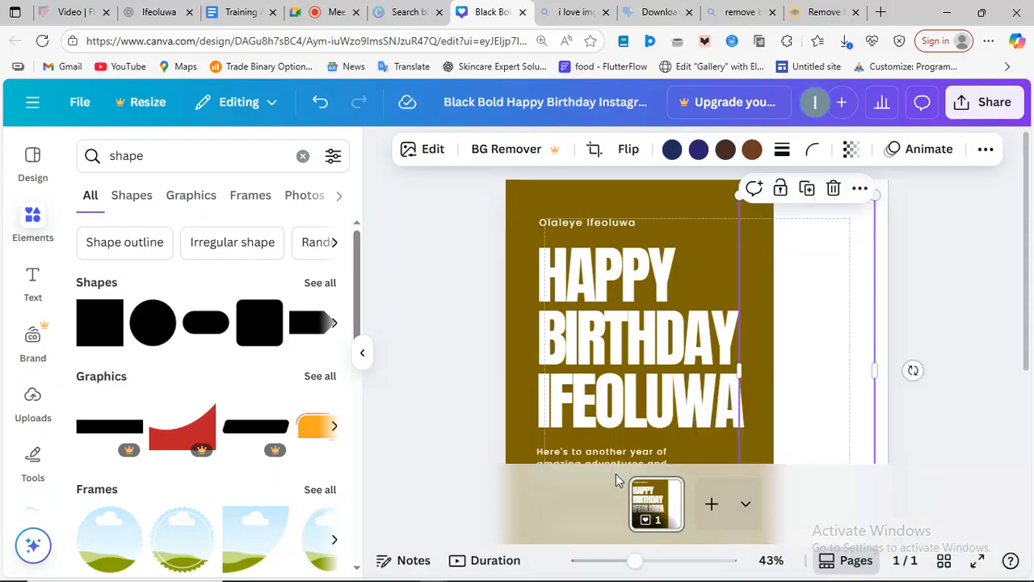
Bring the photo forward again so her arm overlaps the olive panel's right edge.
left_click(859, 191)
mouse_move(818, 417)
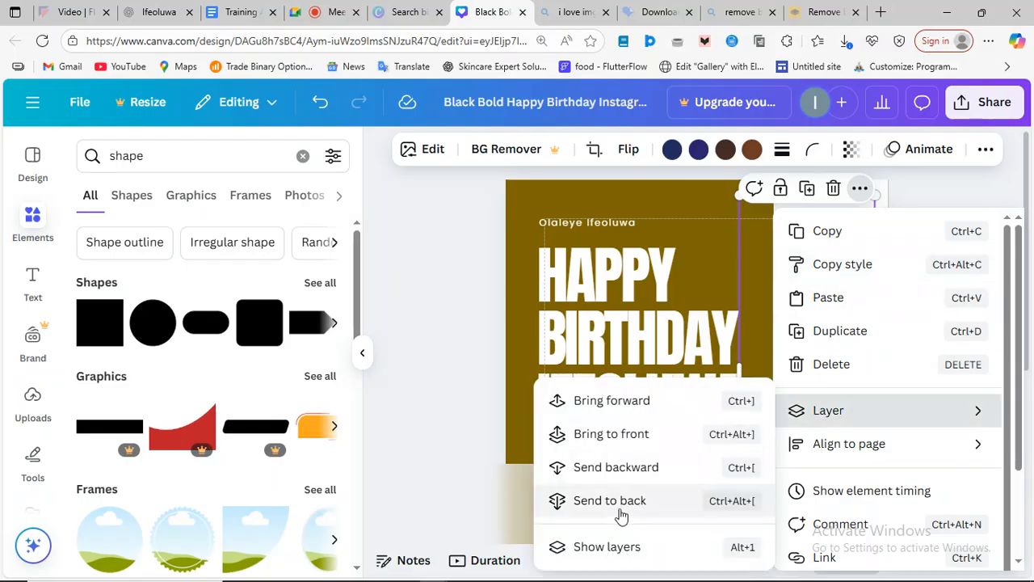
left_click(600, 413)
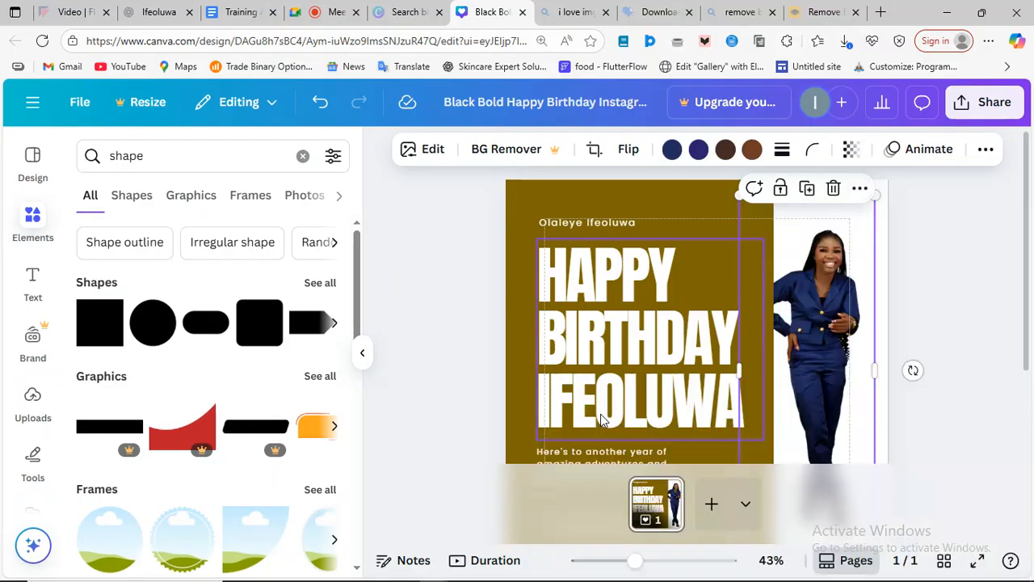
left_click(861, 188)
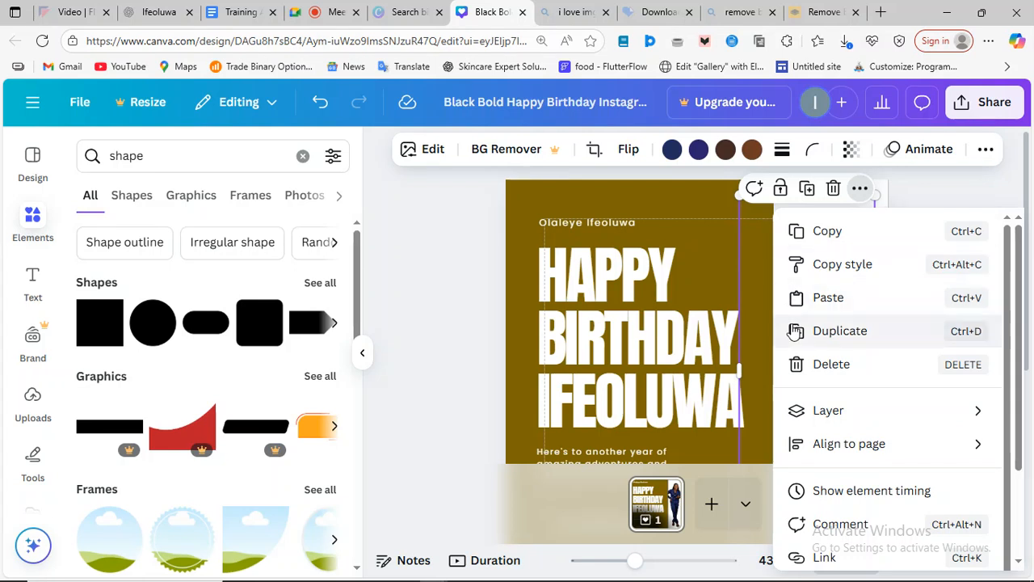
mouse_move(819, 410)
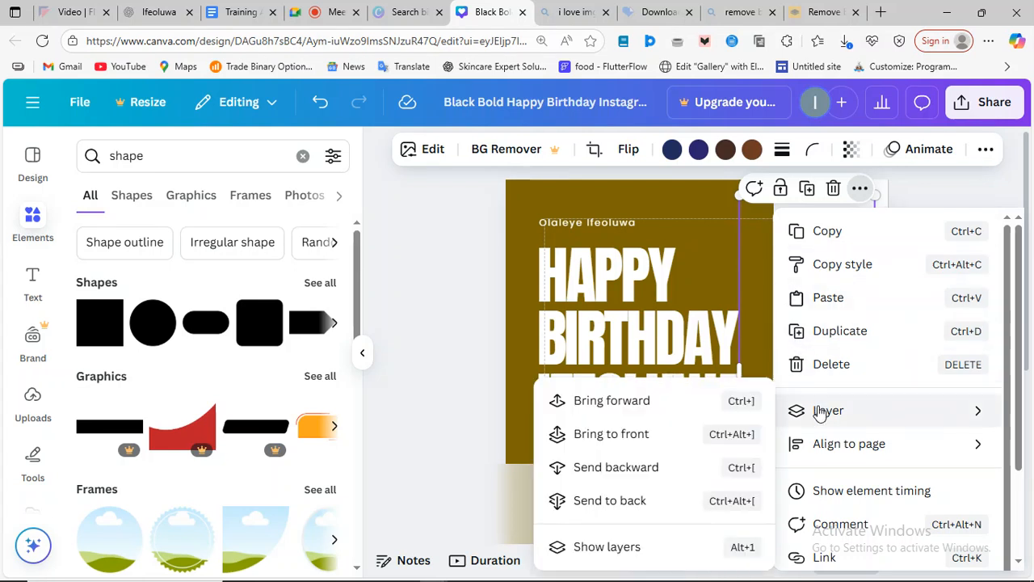
left_click(585, 410)
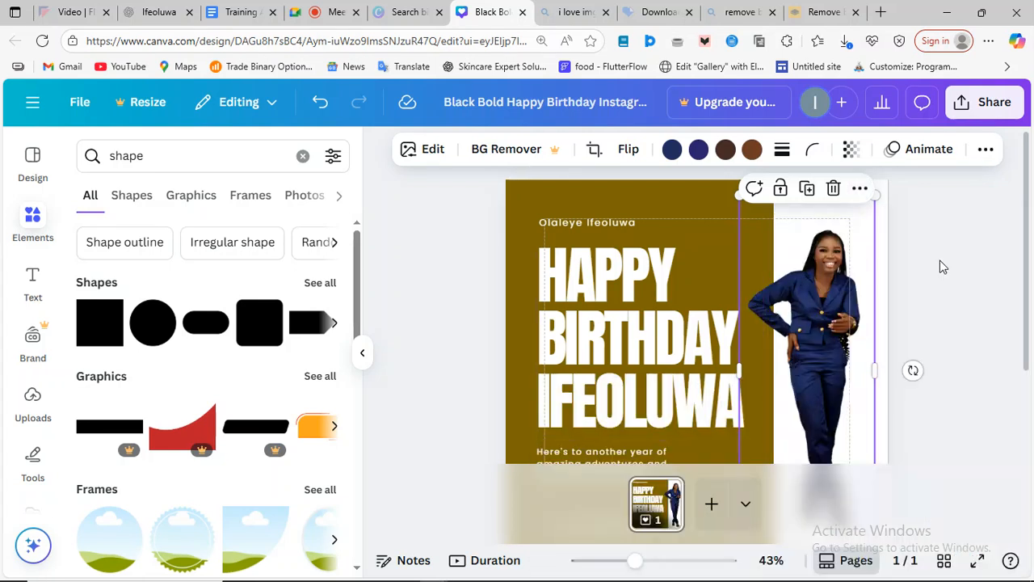
scroll(823, 389, "down", 3)
scroll(823, 392, "up", 1)
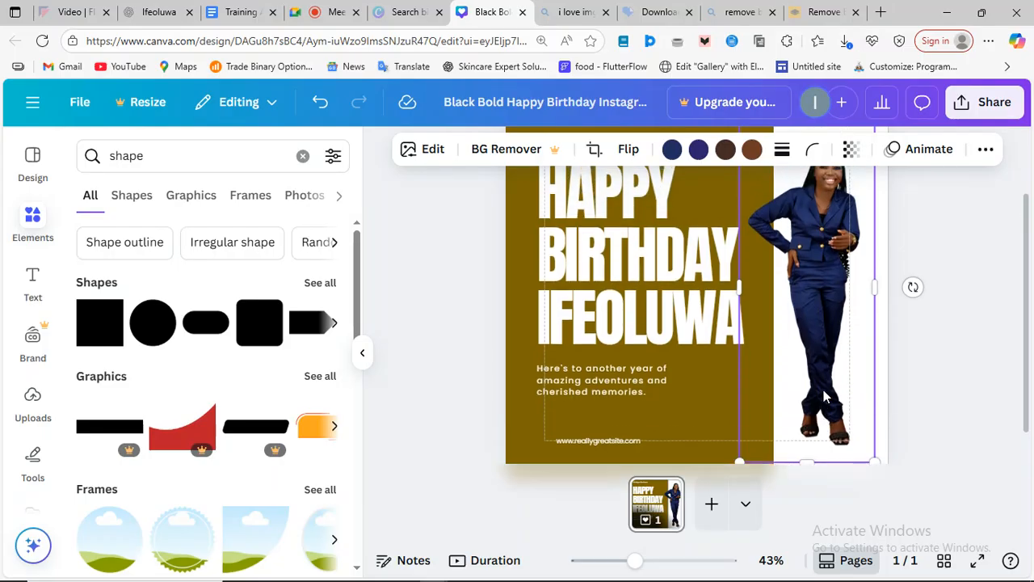
scroll(823, 396, "up", 1)
scroll(823, 396, "down", 2)
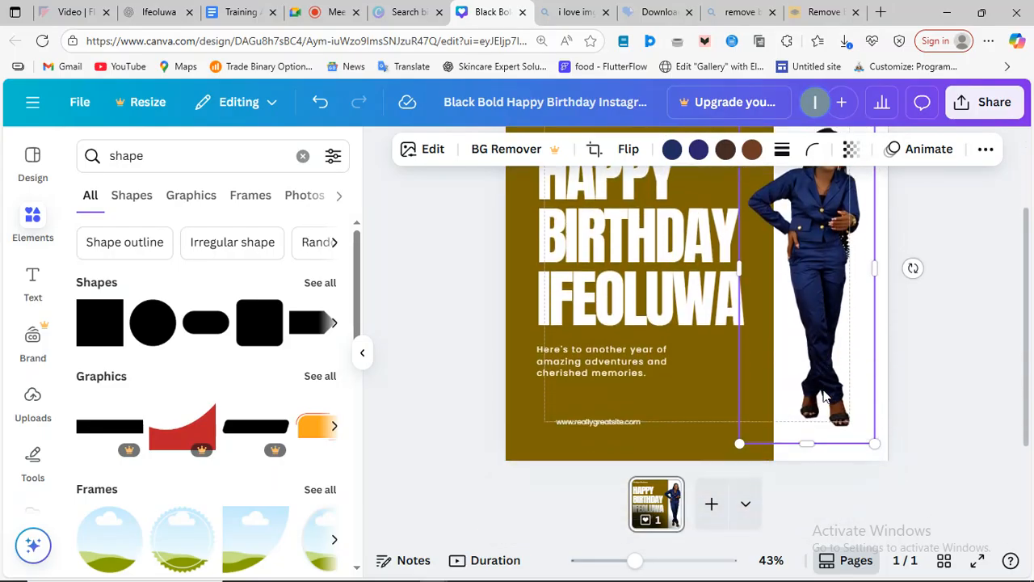
scroll(823, 392, "up", 1)
scroll(577, 316, "up", 1)
scroll(578, 320, "up", 1)
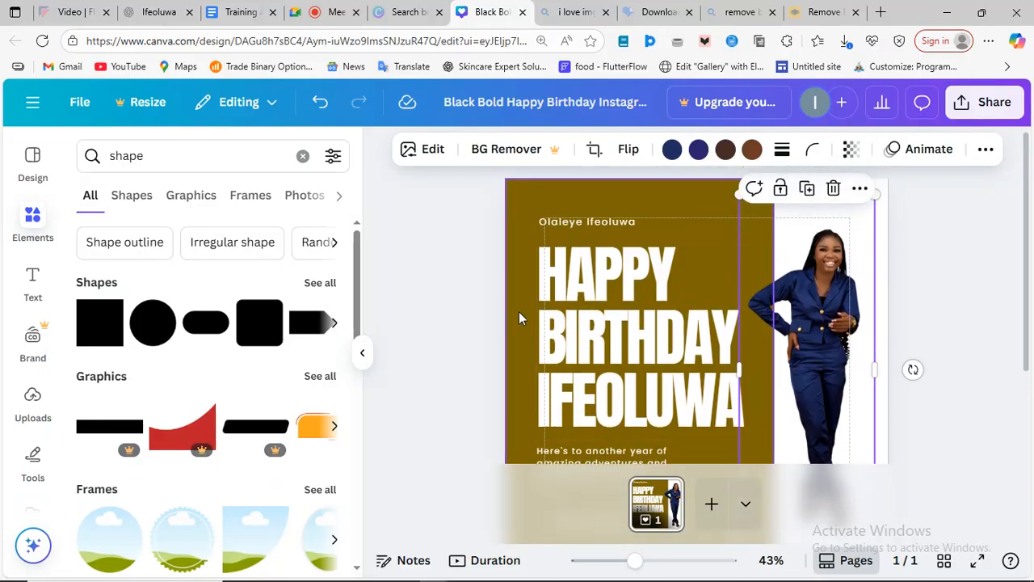
Delete the birthday heading, the olive background panel and the faint globe graphic.
left_click(630, 351)
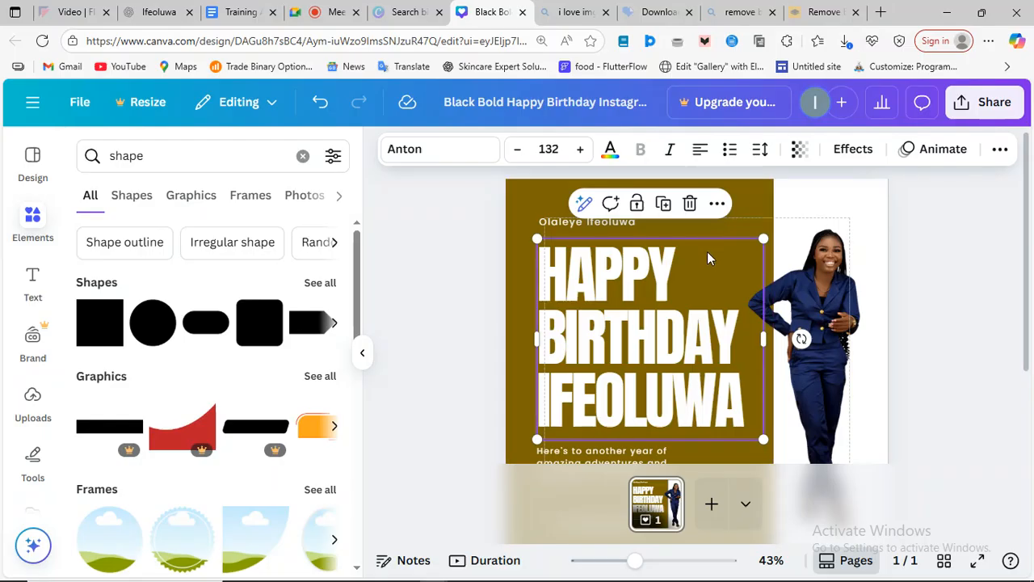
left_click(689, 203)
left_click(621, 204)
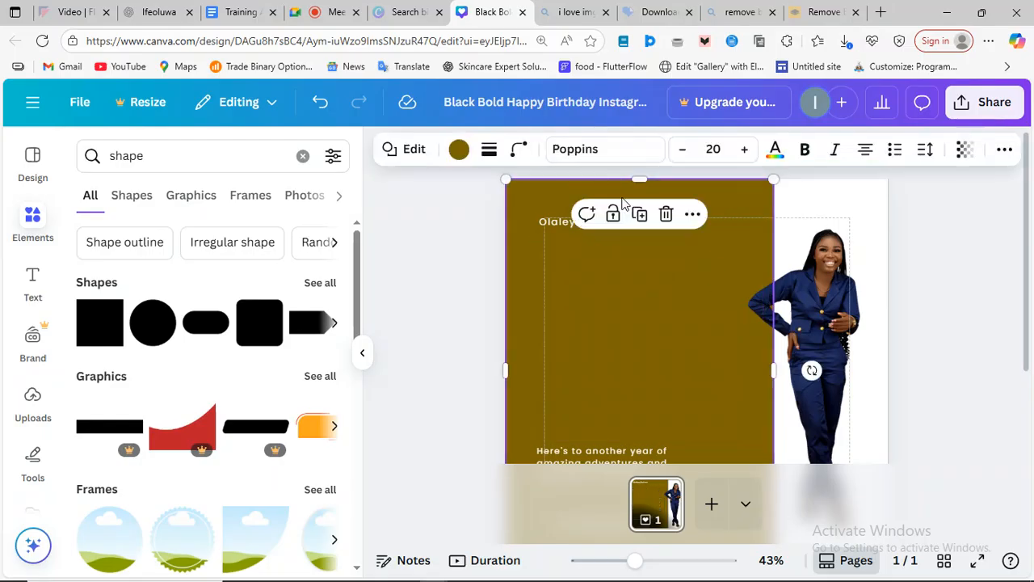
left_click(666, 213)
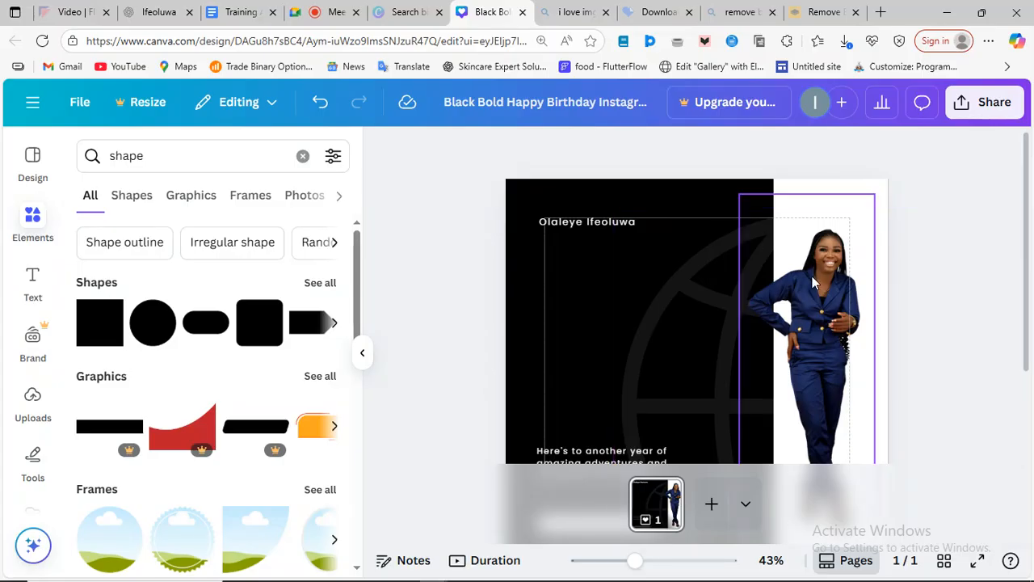
left_click(620, 258)
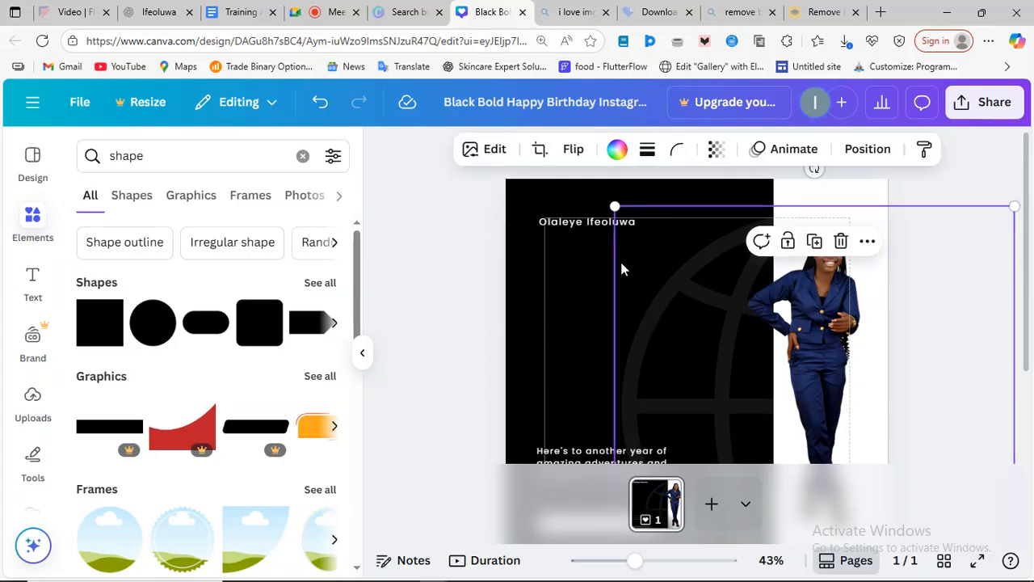
left_click(840, 241)
Delete the birthday wishes paragraph, the white pill and its text.
left_click(668, 259)
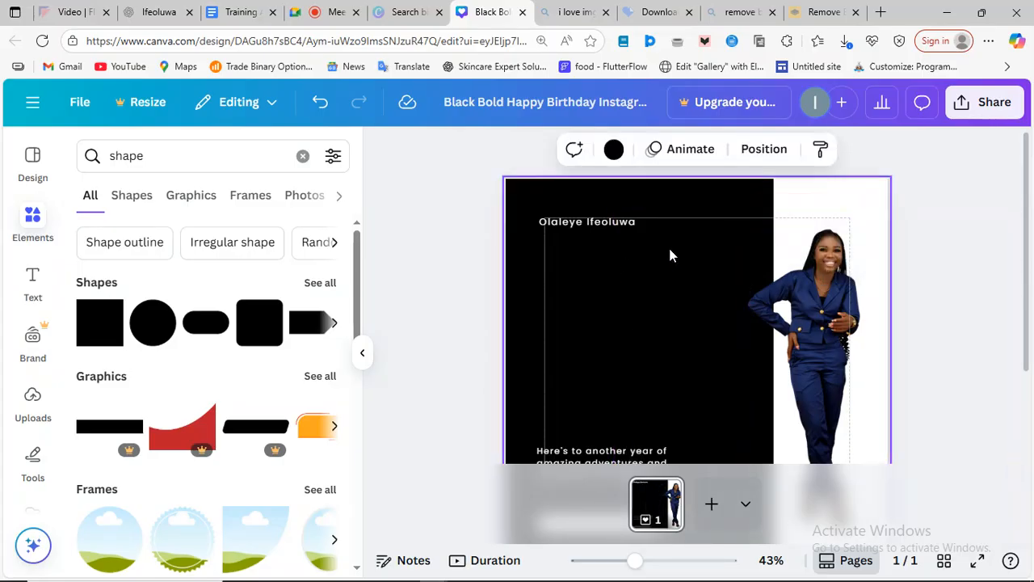
scroll(722, 305, "down", 1)
scroll(721, 305, "down", 1)
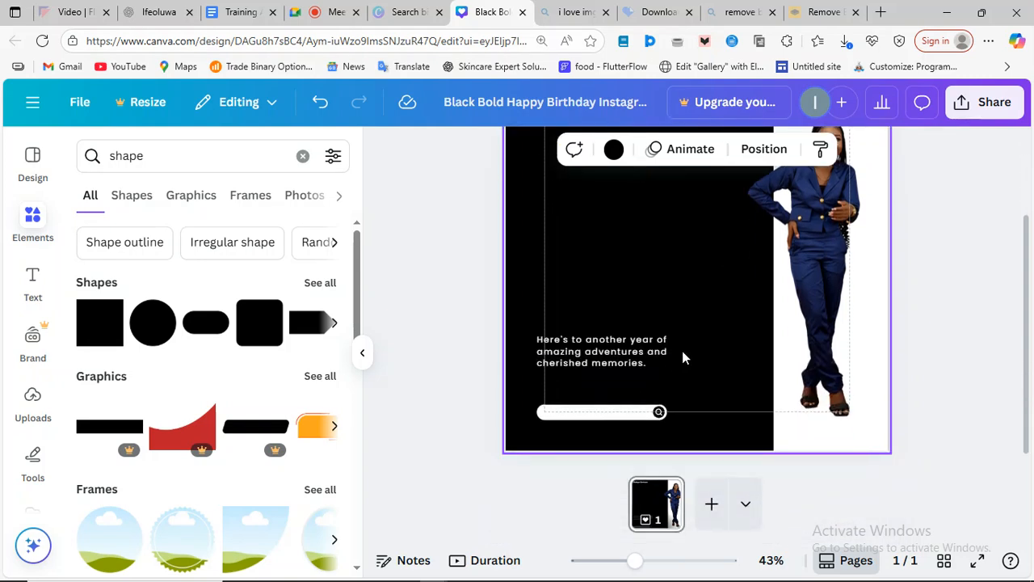
left_click(595, 363)
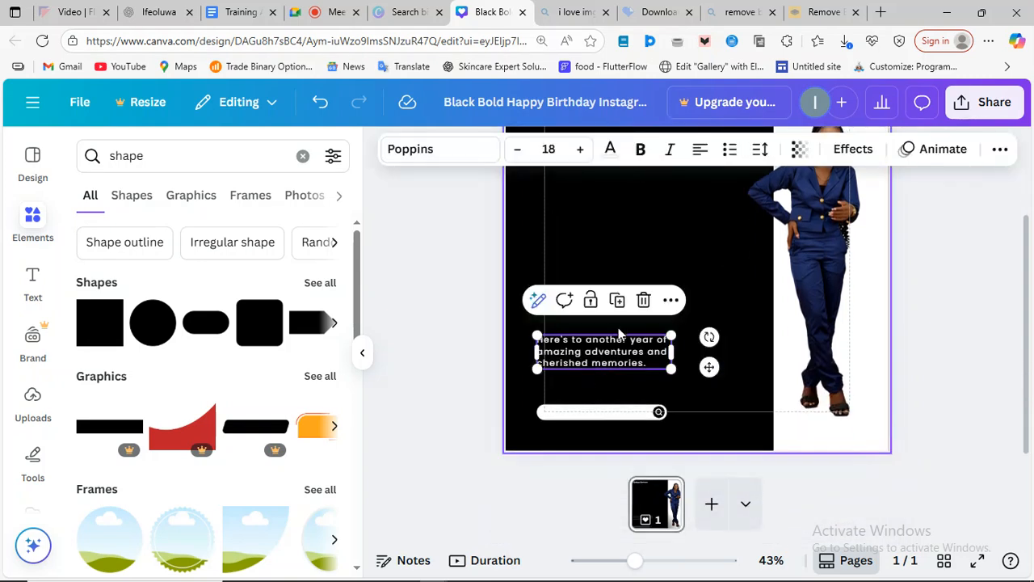
scroll(661, 303, "up", 1)
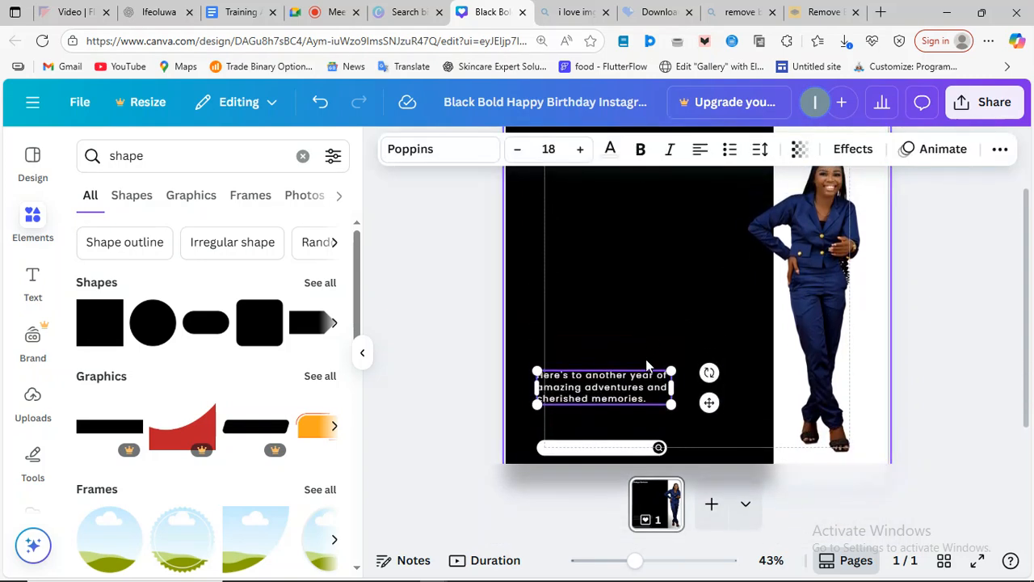
left_click(643, 335)
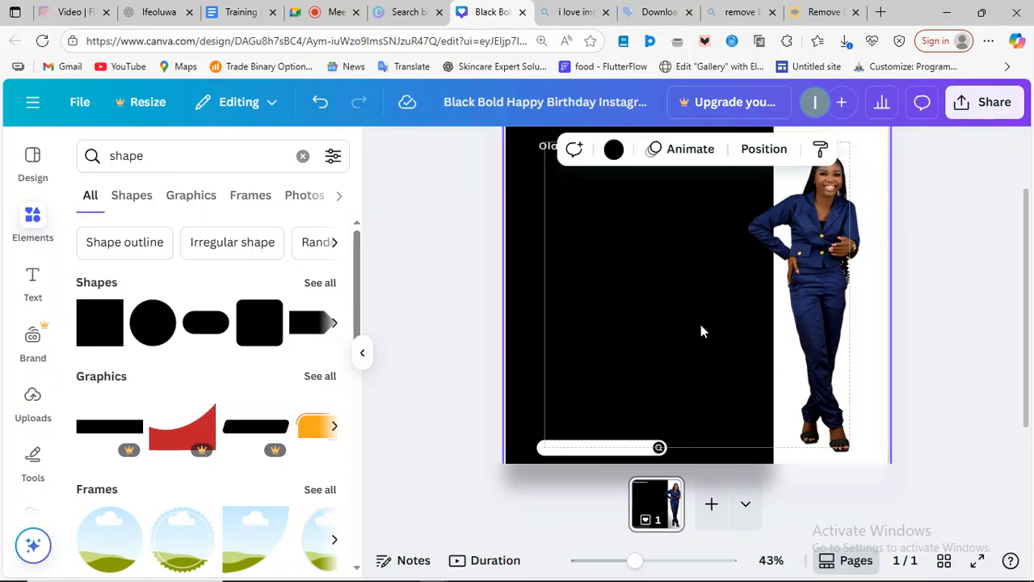
scroll(700, 324, "up", 2)
scroll(646, 397, "down", 3)
left_click(622, 416)
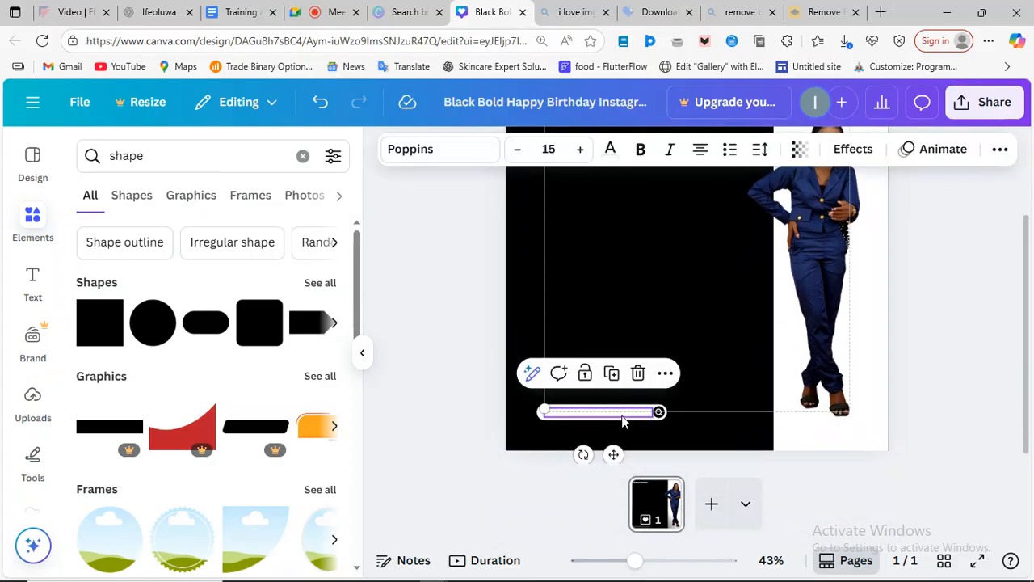
left_click(637, 376)
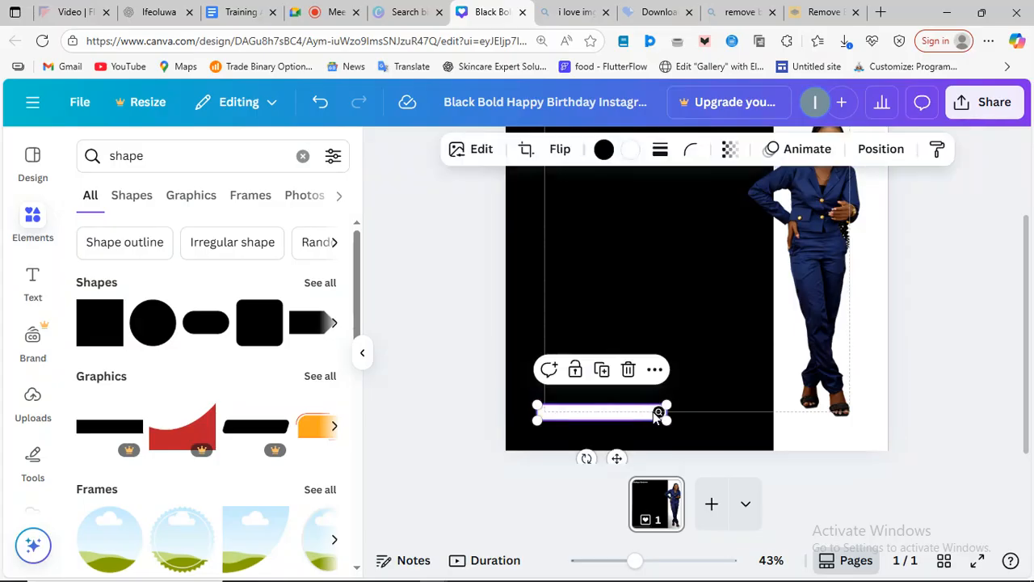
left_click(629, 370)
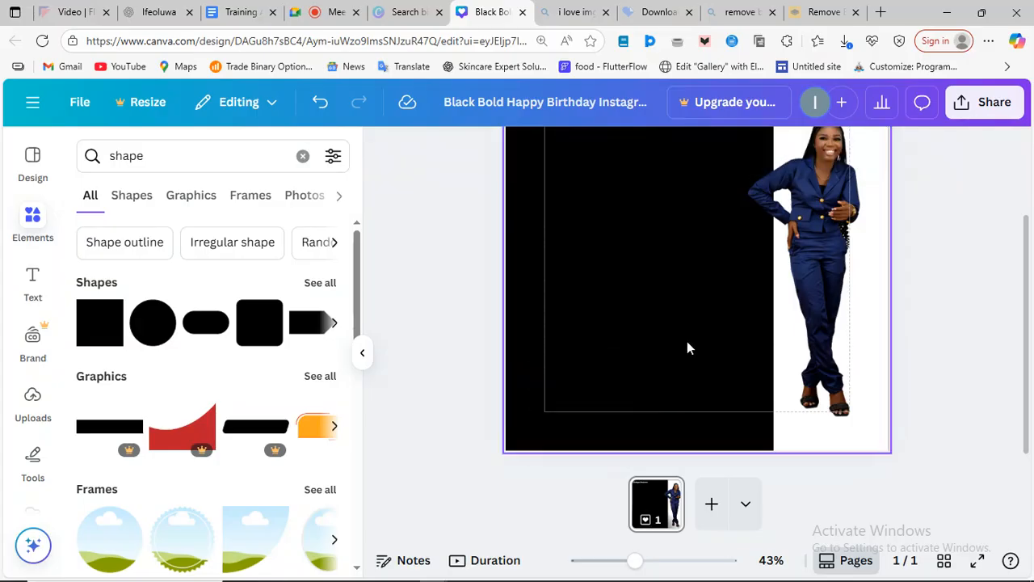
Delete the white block behind the woman and the name text at the top.
scroll(687, 348, "up", 2)
left_click(805, 219)
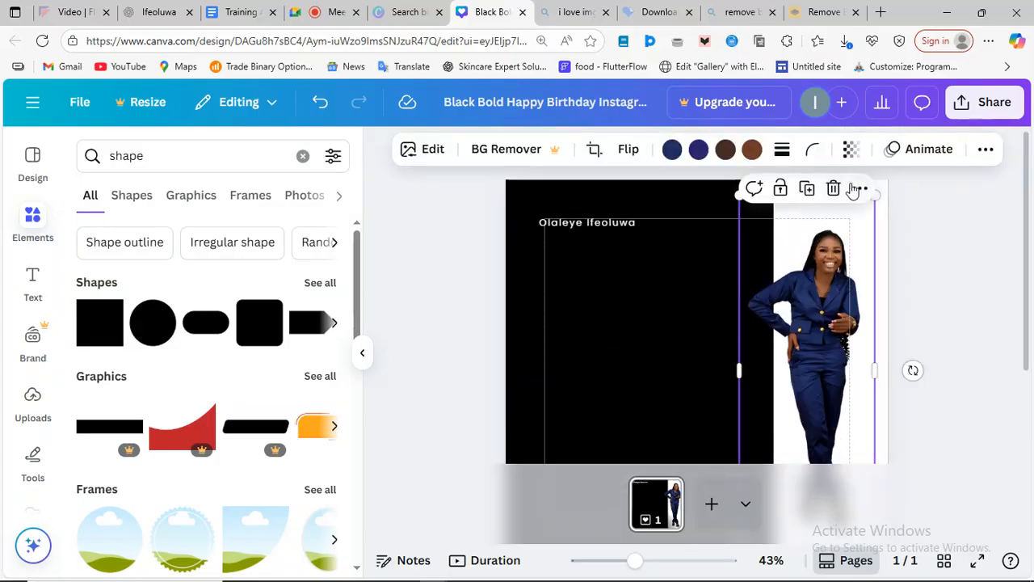
left_click(880, 235)
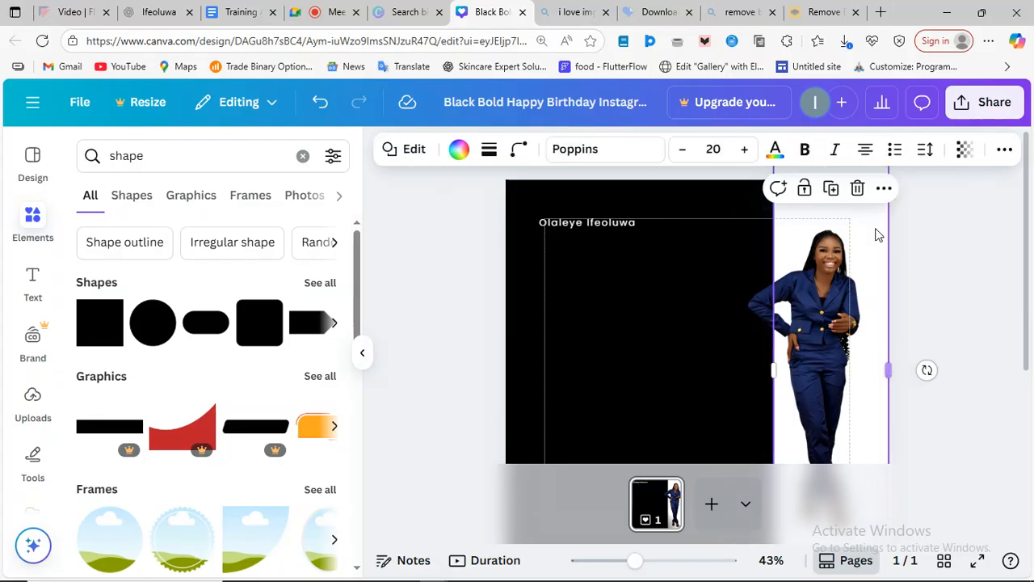
left_click(857, 188)
scroll(612, 375, "down", 1)
scroll(611, 375, "up", 1)
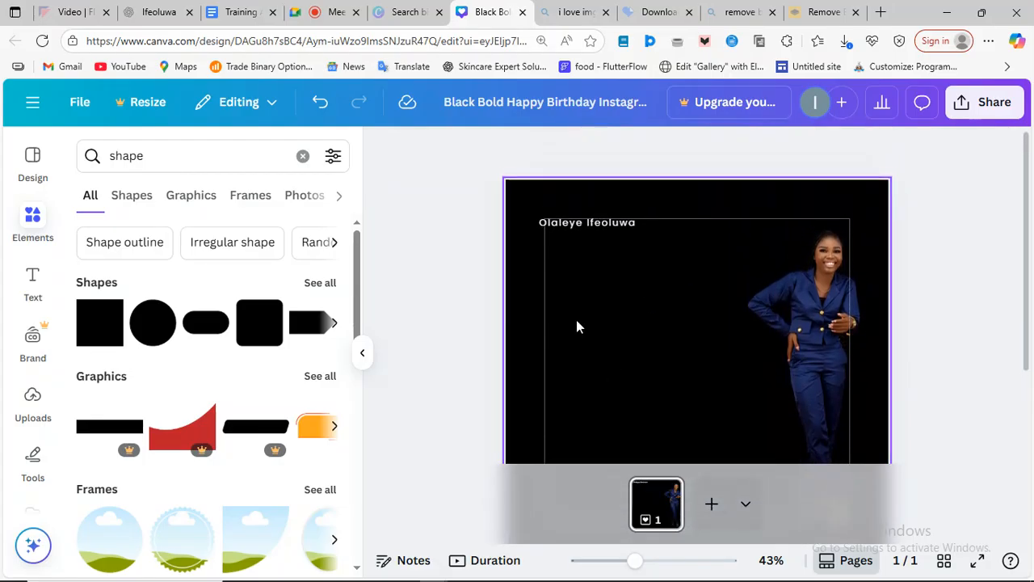
left_click(557, 225)
left_click(636, 263)
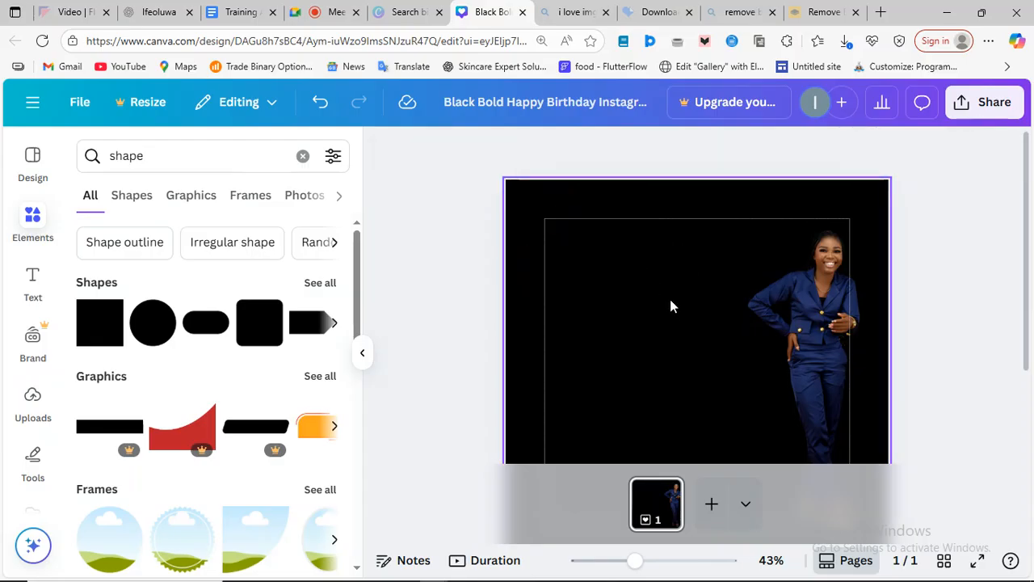
scroll(720, 352, "down", 2)
scroll(719, 350, "down", 2)
scroll(720, 351, "up", 2)
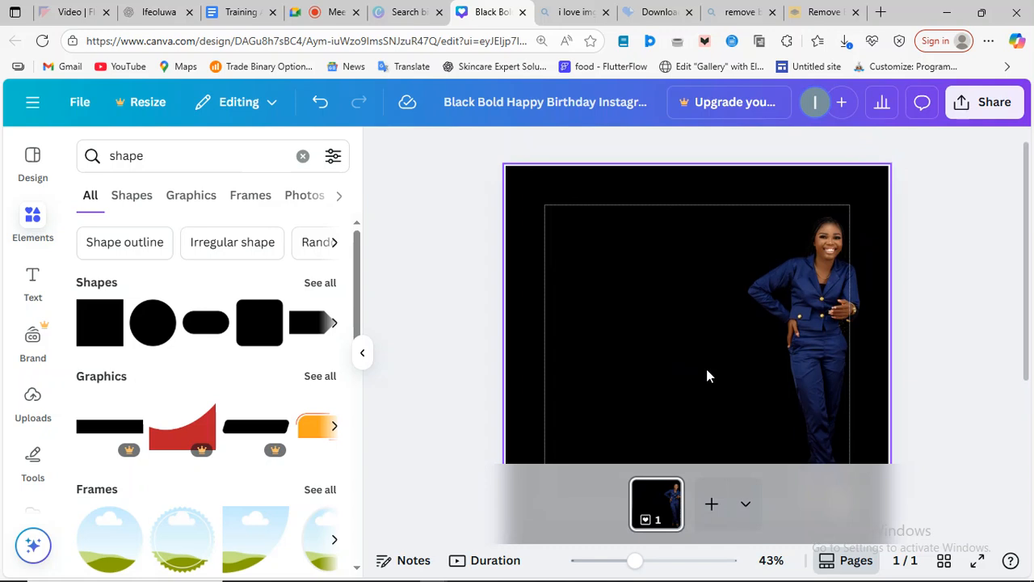
scroll(707, 373, "down", 2)
scroll(706, 376, "up", 1)
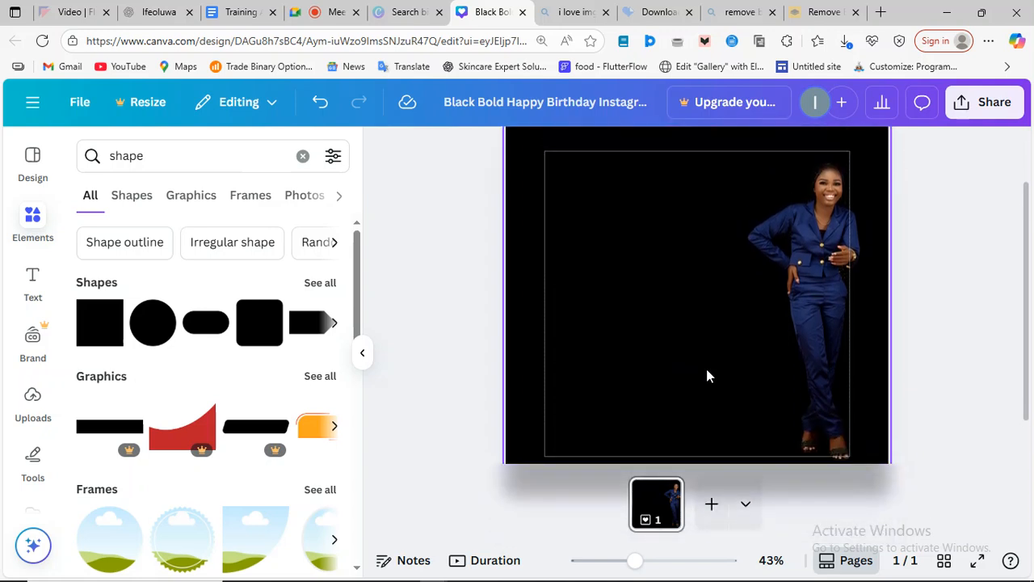
Browse Canva's design templates, scrolling past Match Day, Sunday Services and Happy Birthday.
left_click(36, 180)
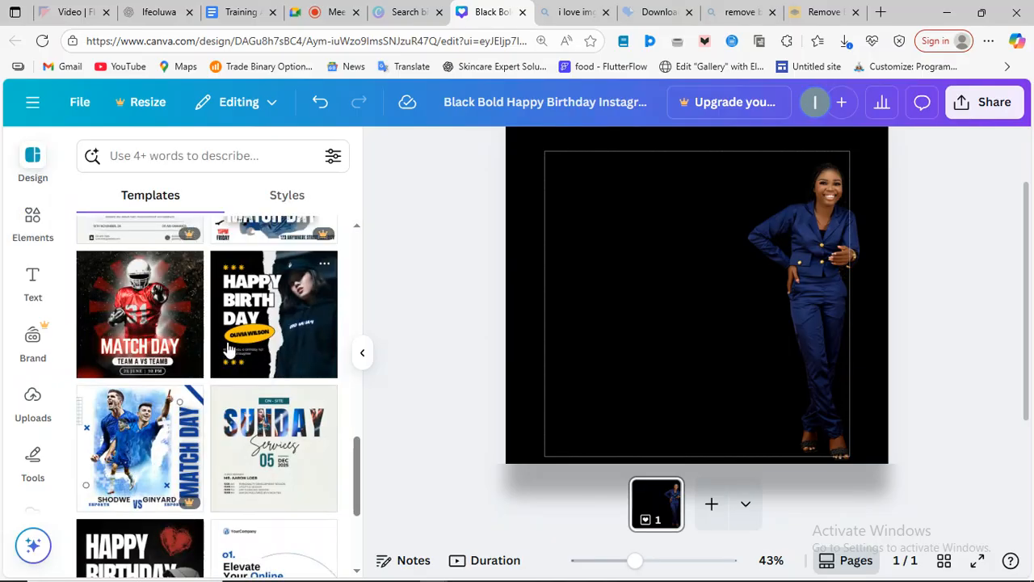
scroll(229, 348, "down", 1)
scroll(229, 348, "up", 12)
scroll(229, 348, "down", 5)
scroll(227, 342, "down", 5)
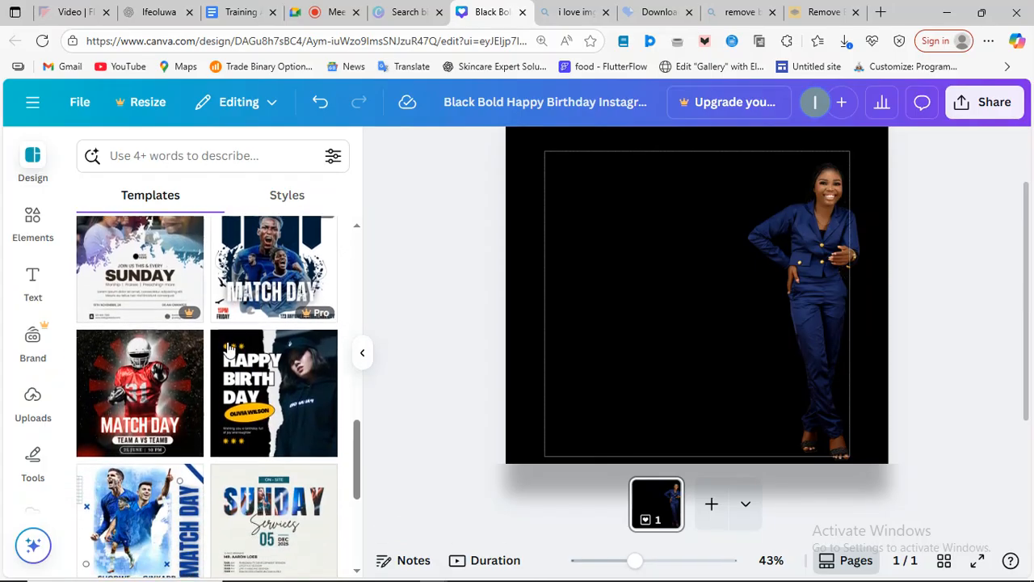
scroll(242, 408, "down", 2)
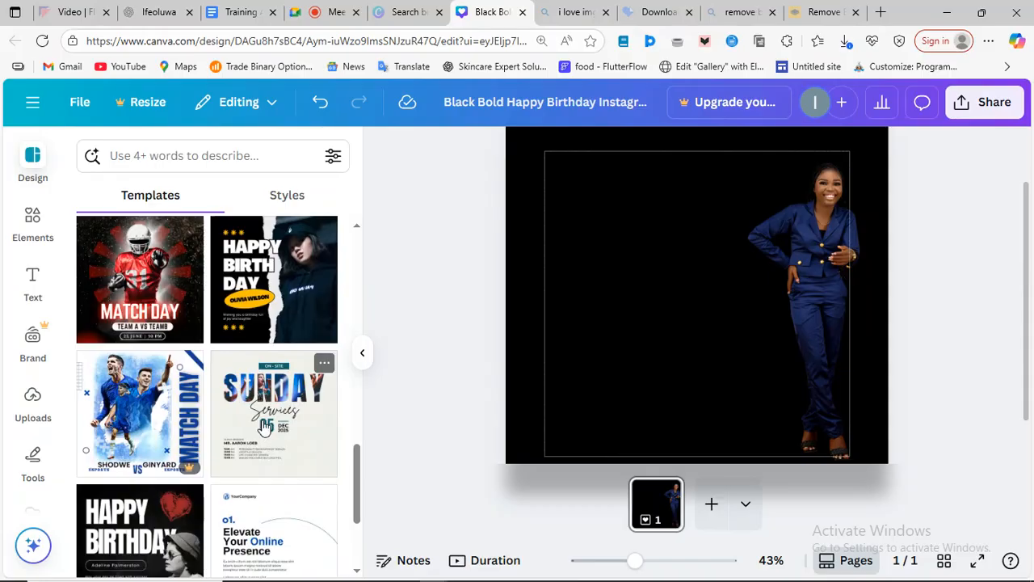
scroll(230, 448, "down", 2)
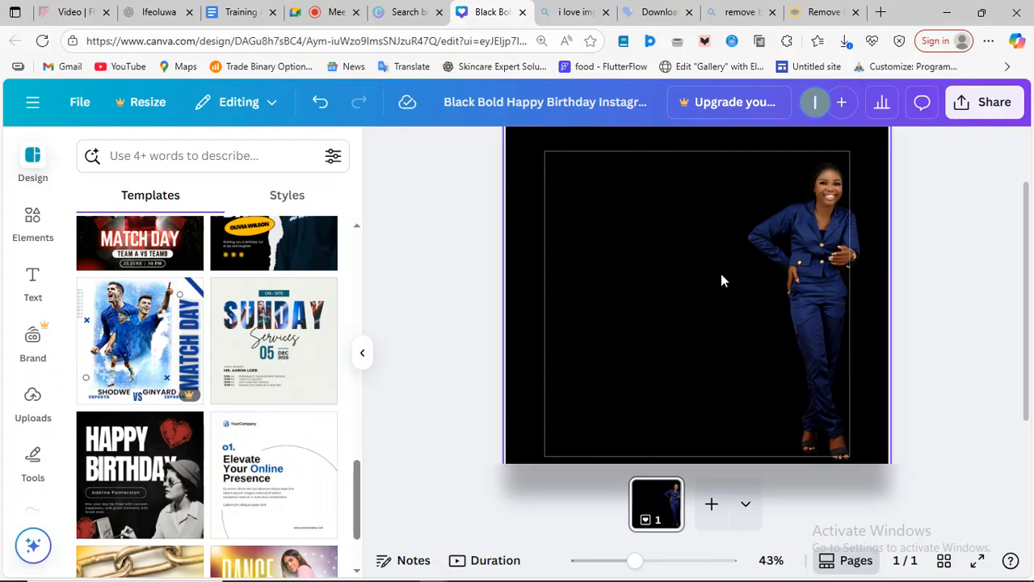
Search Bing for 'social design' in a new tab and show the image results.
left_click(880, 12)
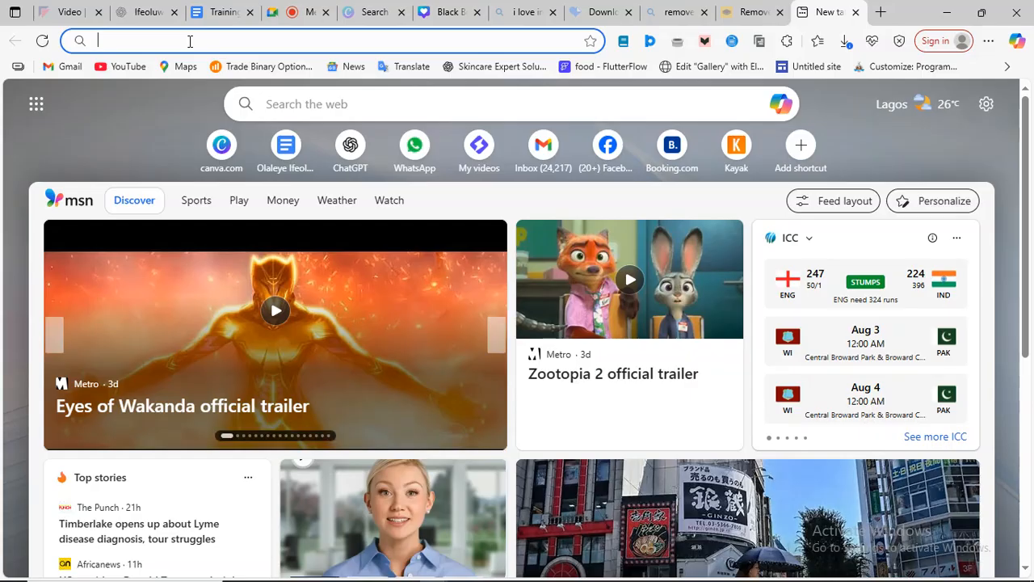
type("social")
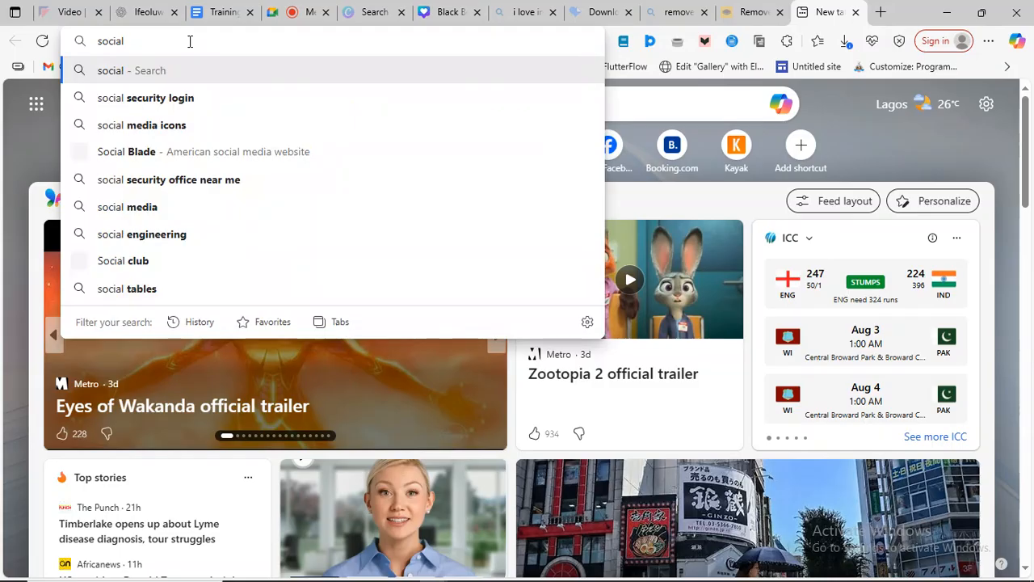
type(" design")
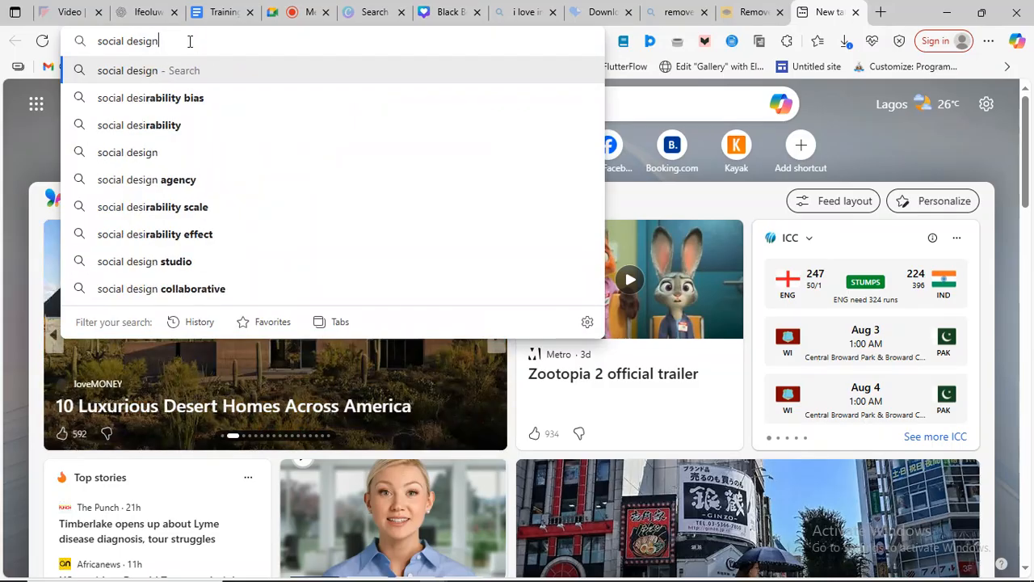
key("Return")
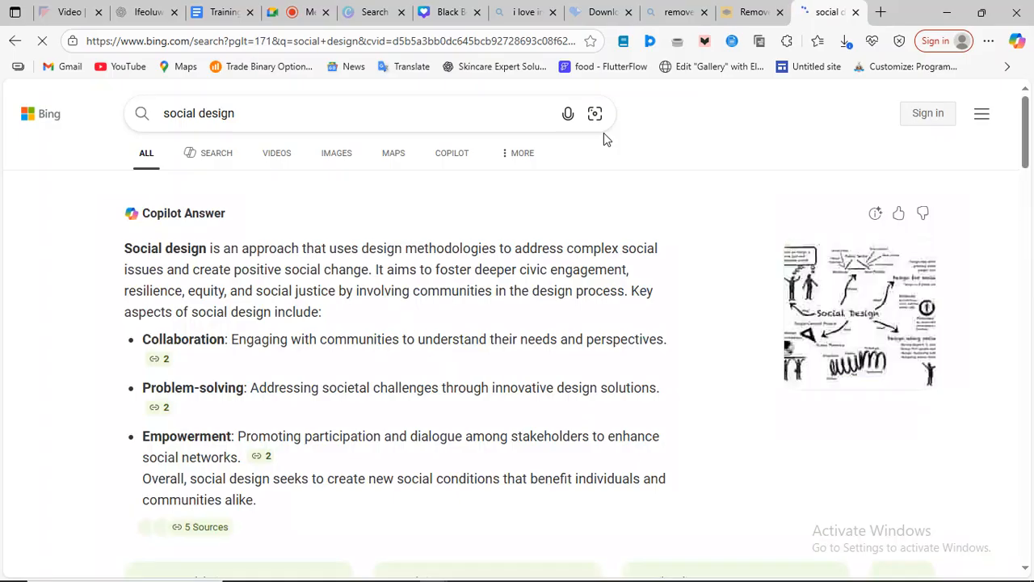
left_click(344, 155)
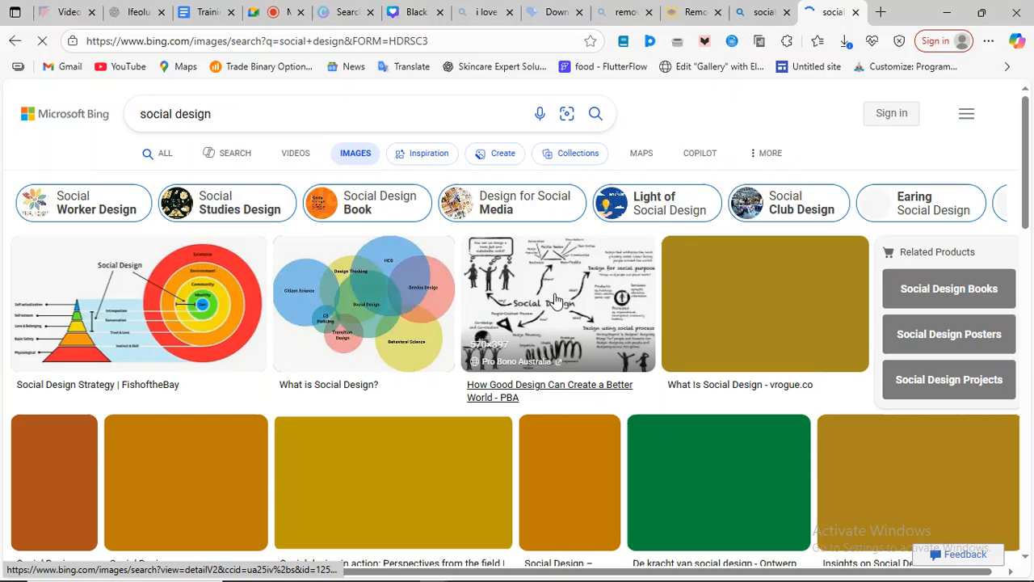
Refine the Bing image search to 'social media design'.
scroll(556, 300, "down", 1)
scroll(556, 300, "up", 1)
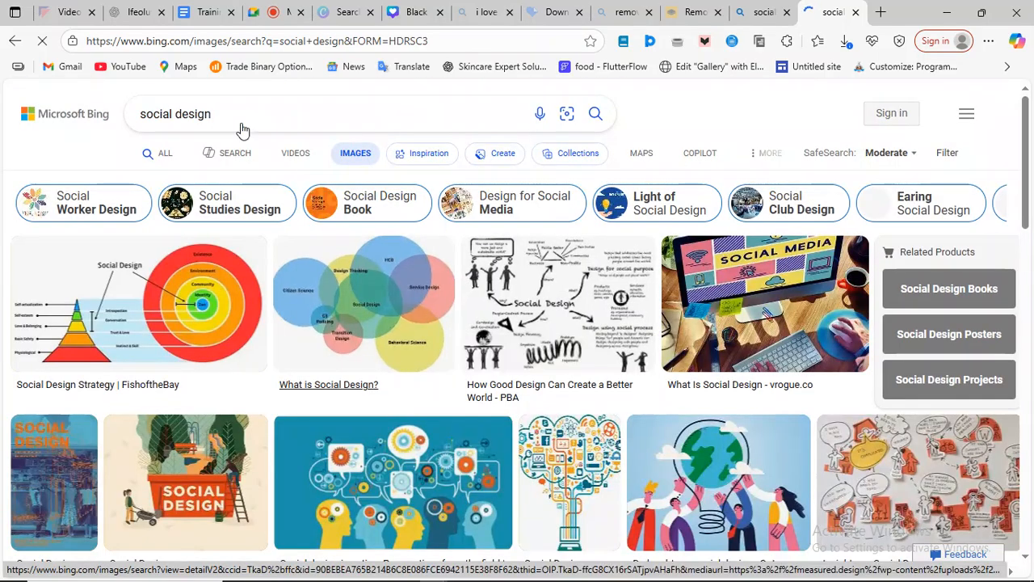
left_click(174, 114)
type("me")
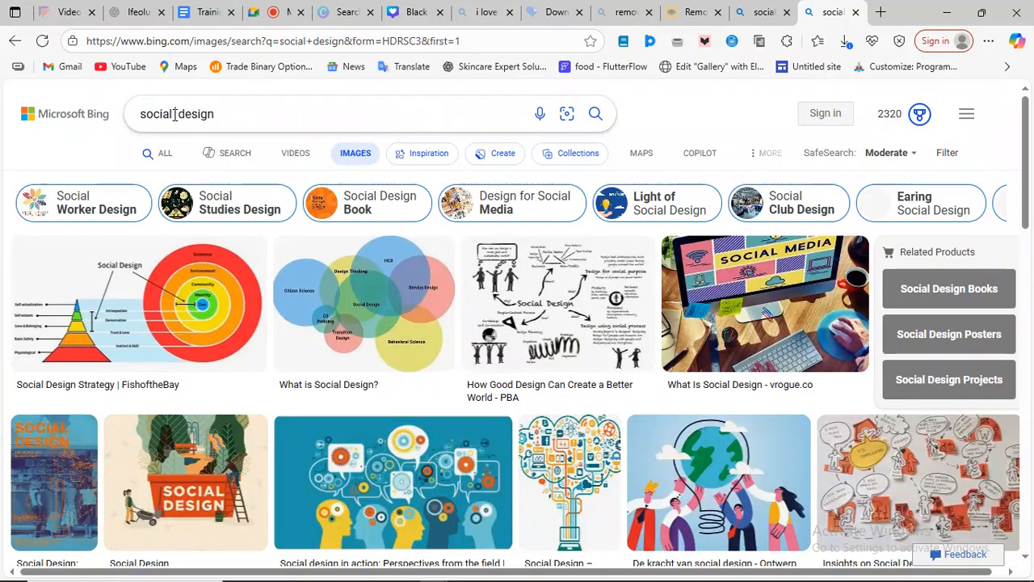
type("dia")
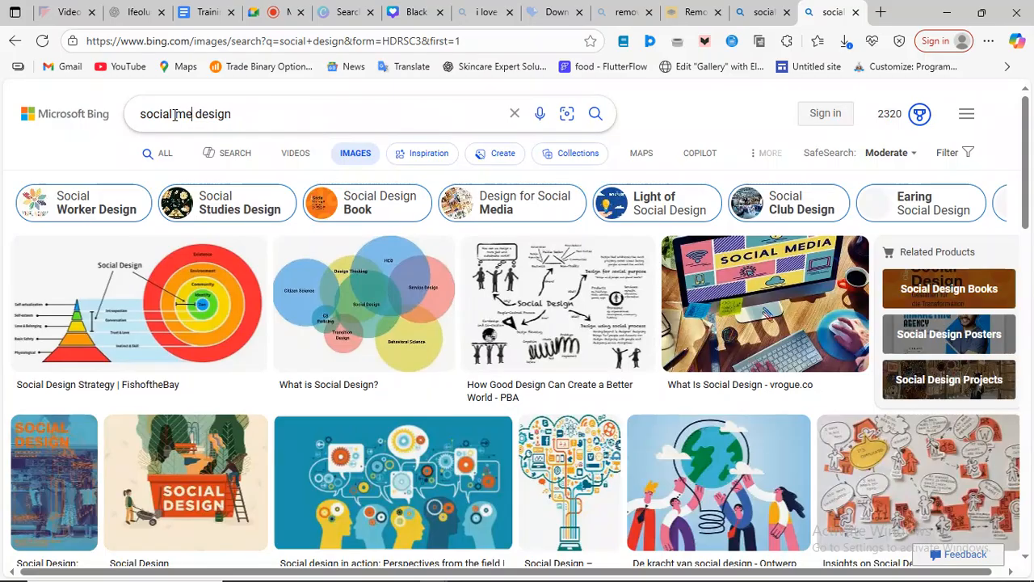
key("Return")
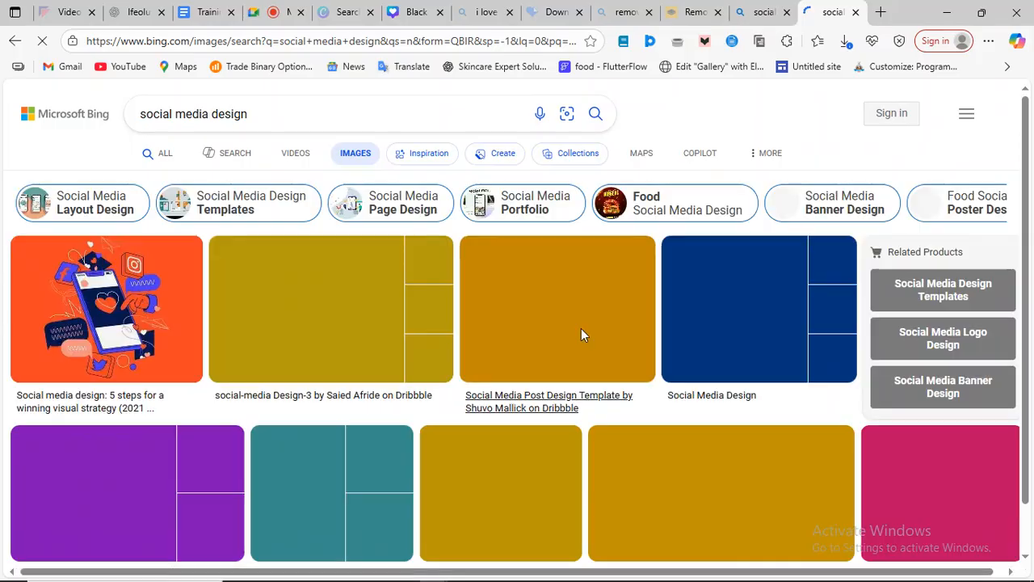
Open the Dribbble social media post template image in the detail view.
scroll(635, 436, "down", 1)
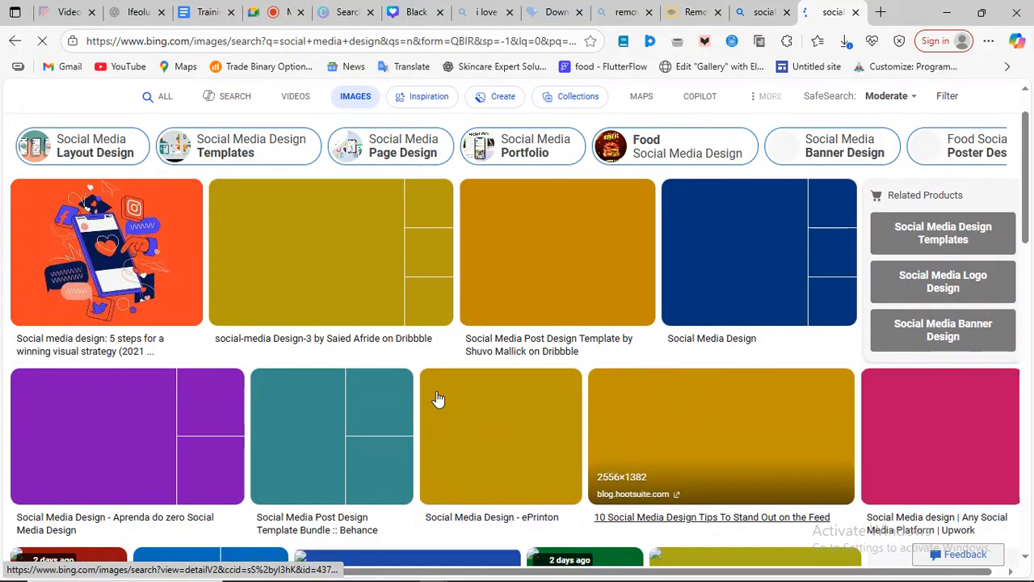
scroll(439, 399, "down", 2)
scroll(502, 442, "up", 1)
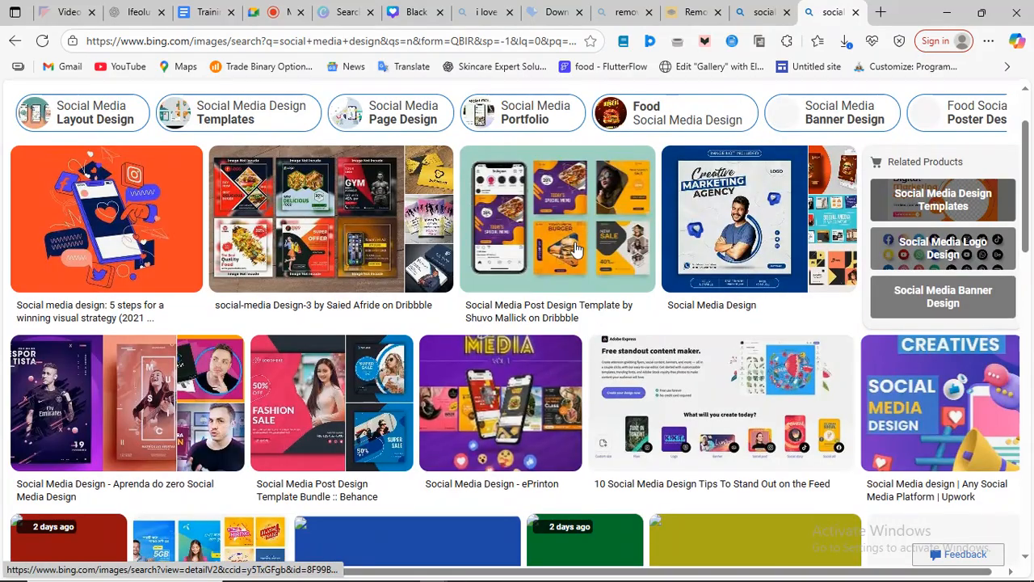
left_click(574, 243)
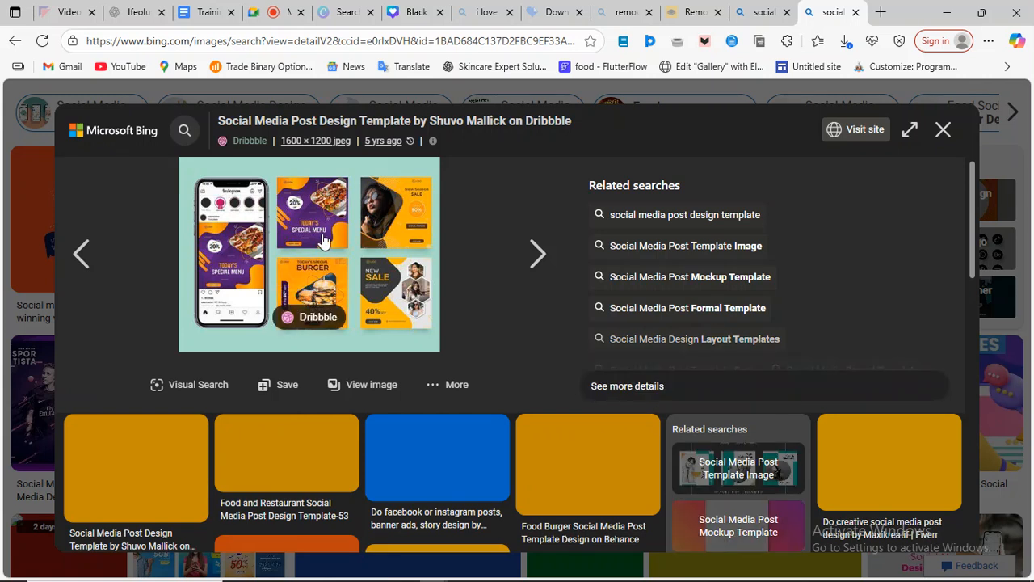
Zoom the Dribbble template to 250% to inspect the burger post, then return to Canva.
key("ctrl+plus")
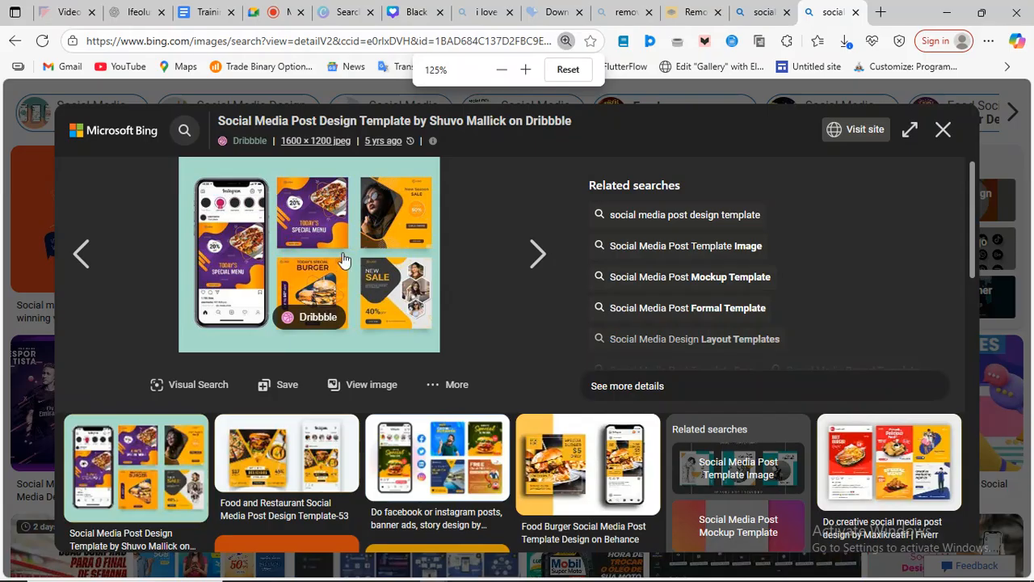
key("ctrl+plus")
key("ctrl+plus")
key("ctrl+plus")
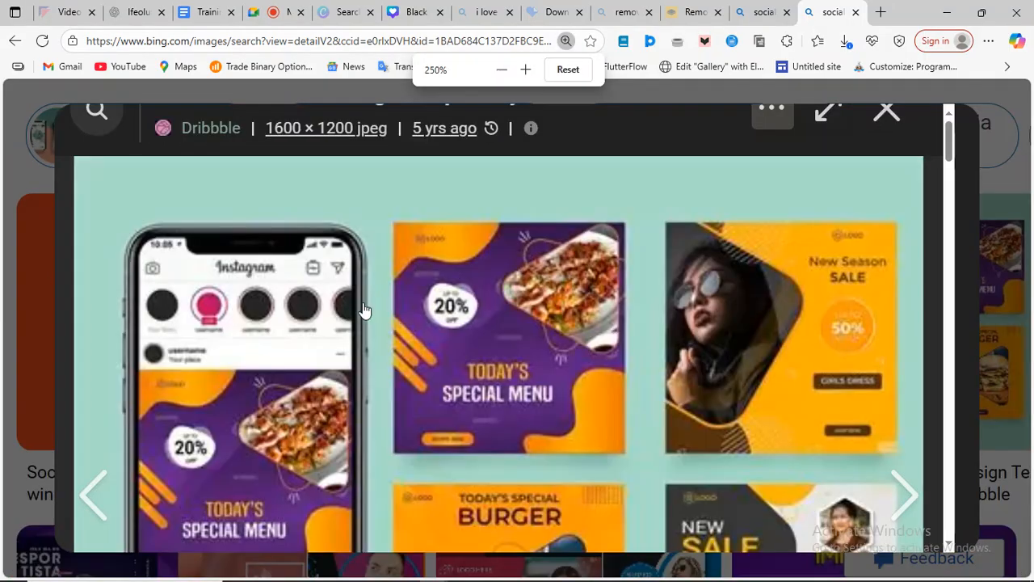
key("ctrl+plus")
scroll(536, 385, "down", 5)
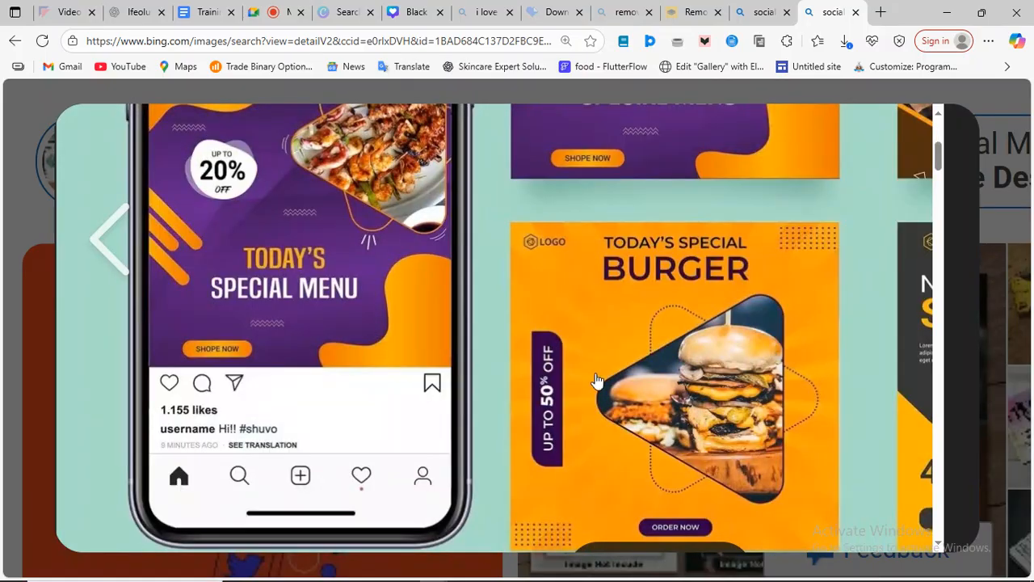
scroll(675, 366, "down", 1)
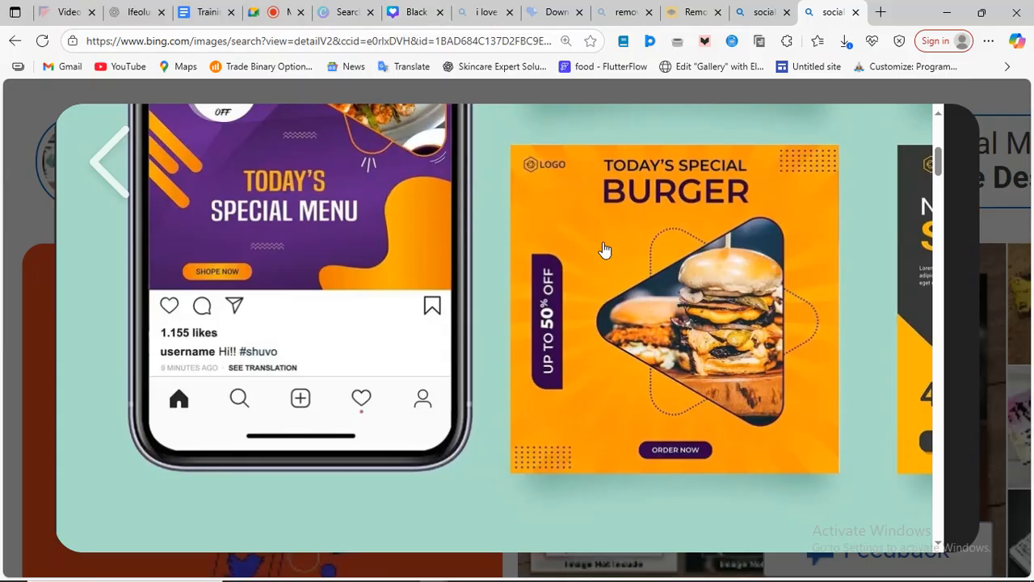
mouse_move(562, 368)
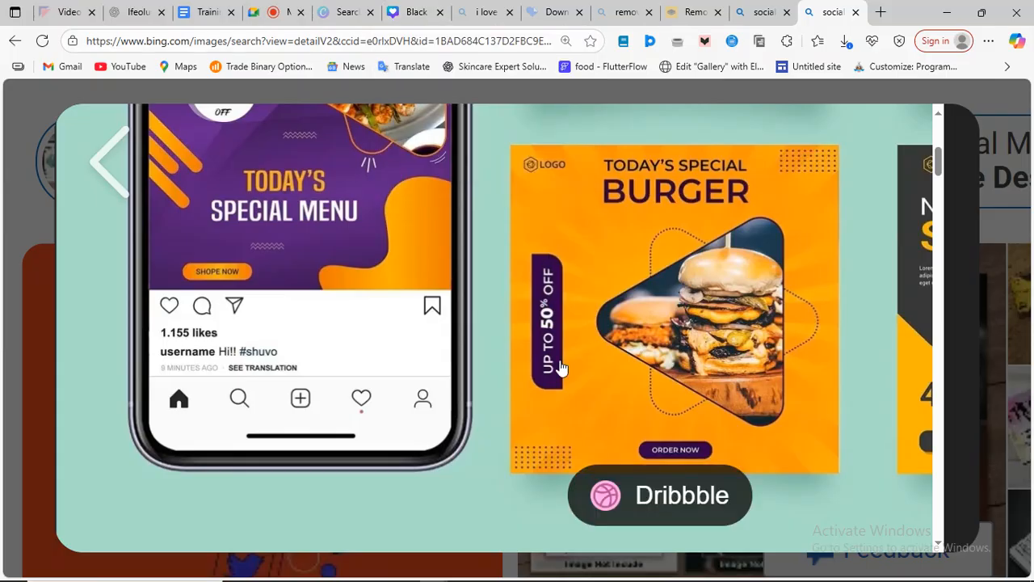
left_click(397, 9)
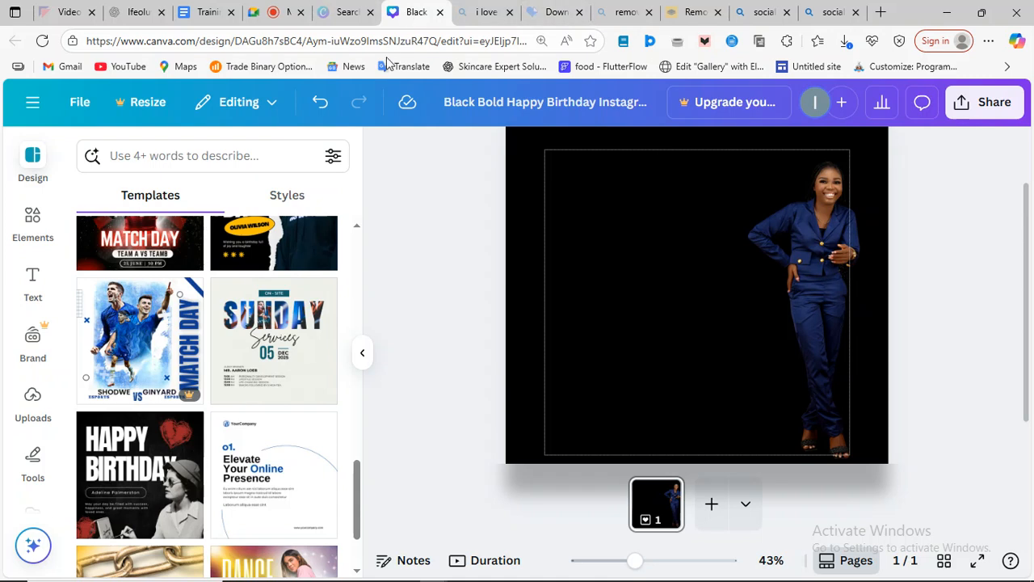
Detach the Canva and Bing template tabs into separate windows and minimize the main window.
left_click_drag(331, 151, 303, 132)
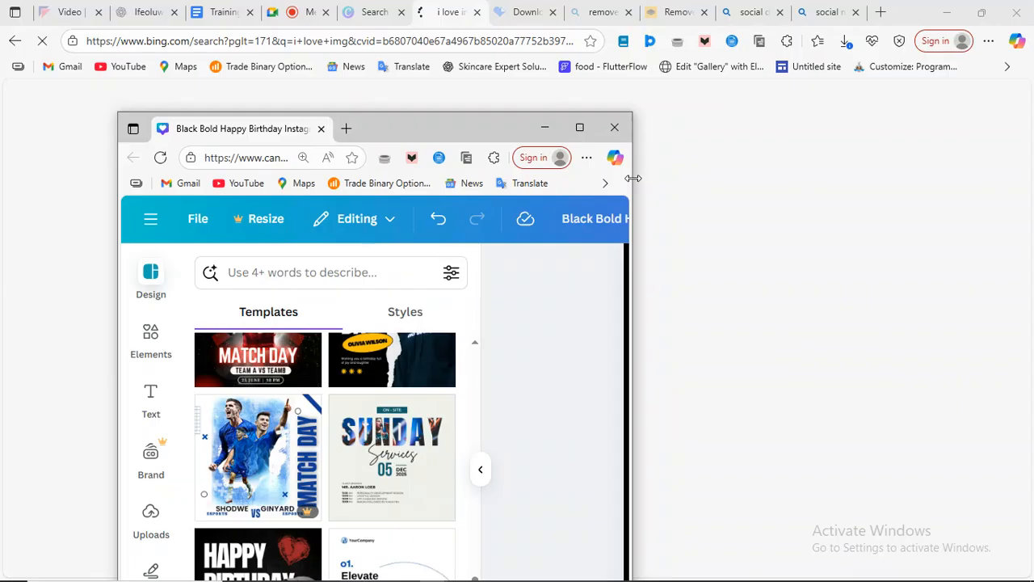
left_click(827, 10)
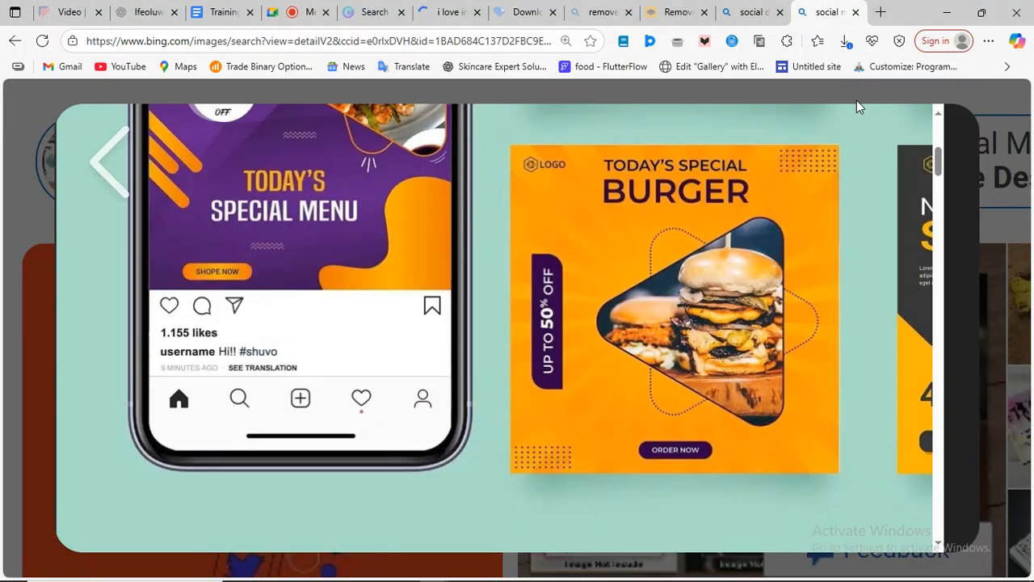
left_click_drag(877, 124, 774, 147)
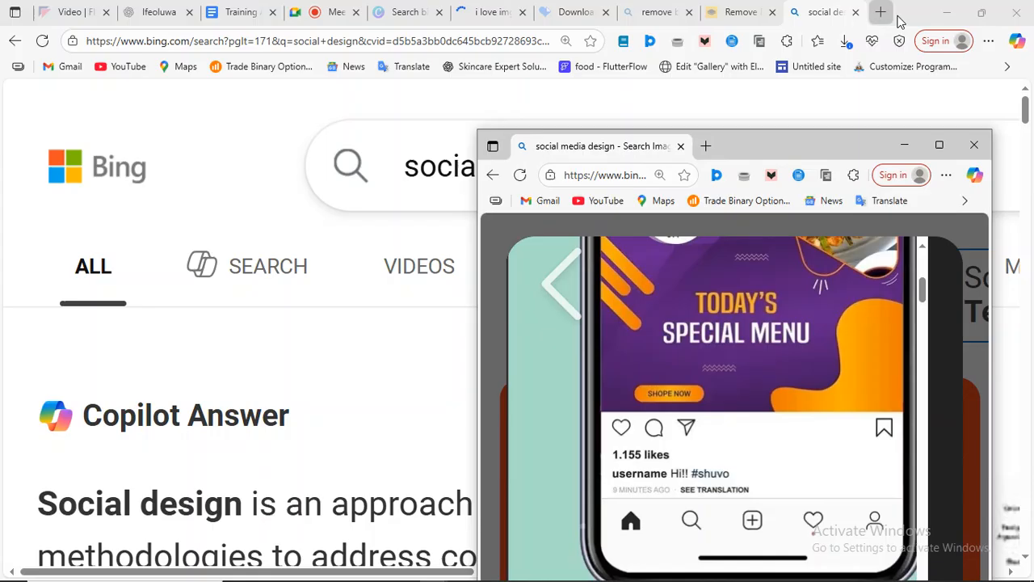
left_click(947, 12)
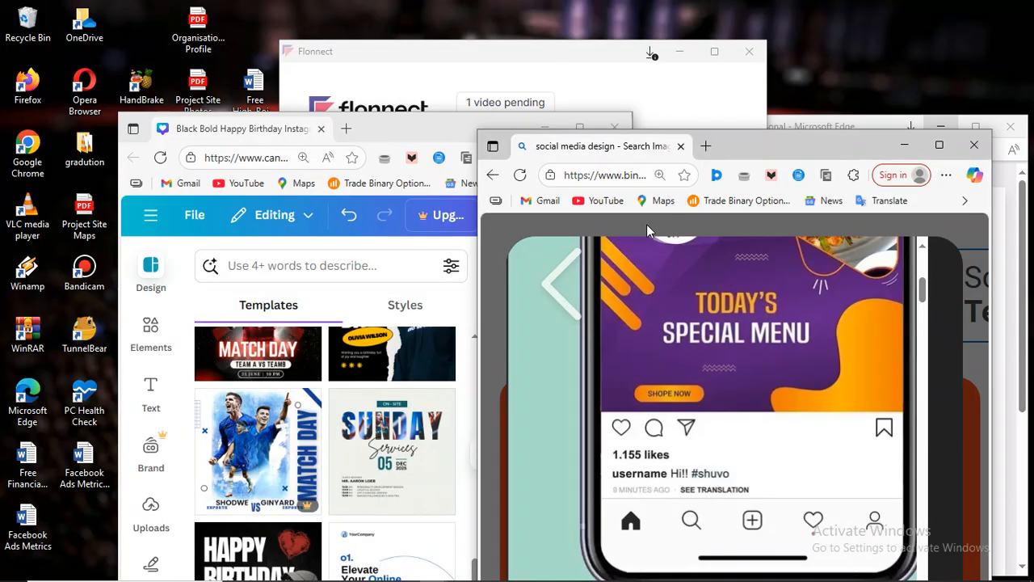
Arrange the template window on the left and the Canva window on the right.
left_click_drag(781, 141, 872, 98)
left_click_drag(440, 129, 228, 58)
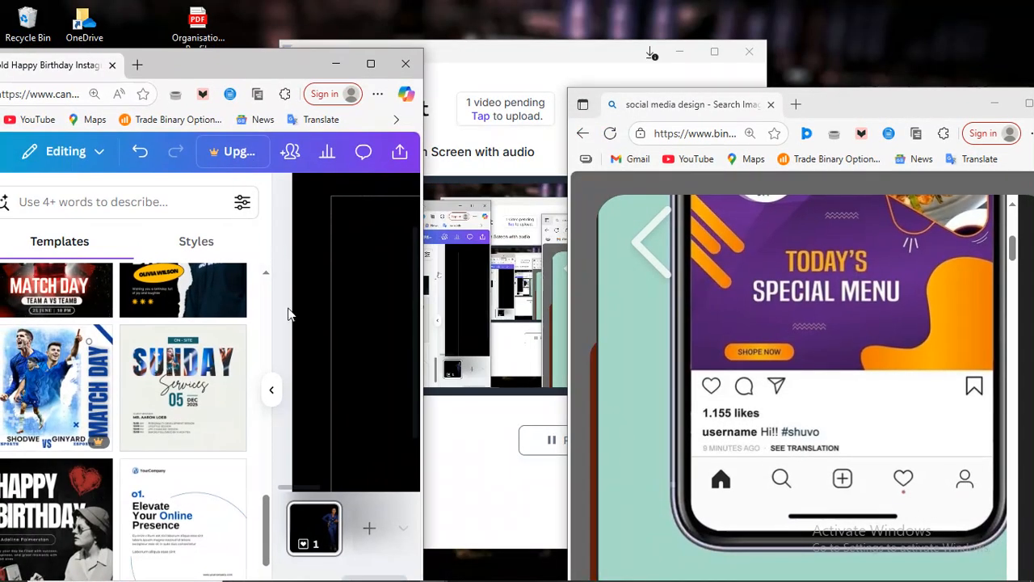
left_click_drag(427, 350, 581, 355)
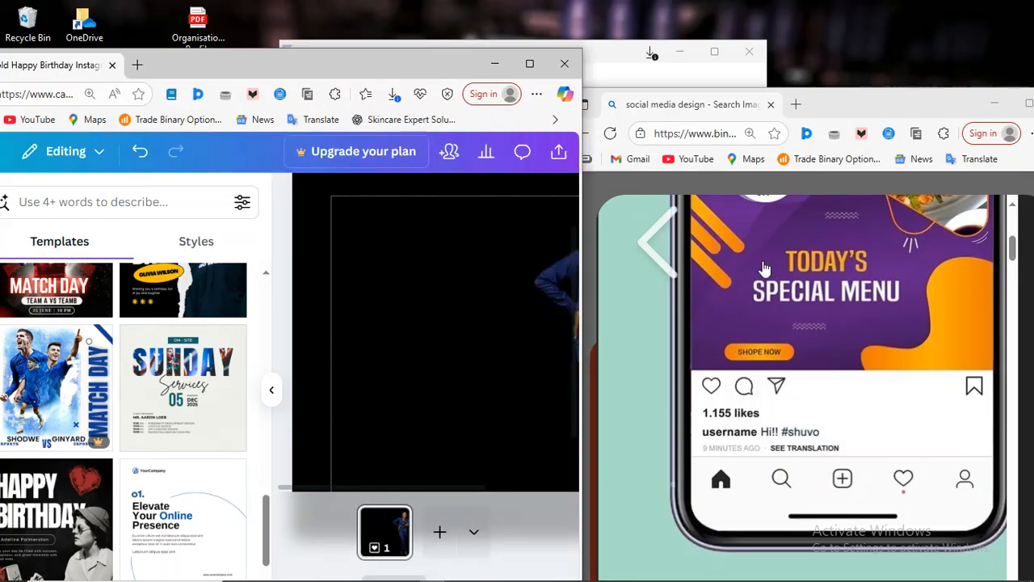
left_click(882, 112)
left_click_drag(882, 111, 194, 52)
left_click(430, 68)
left_click_drag(430, 68, 952, 42)
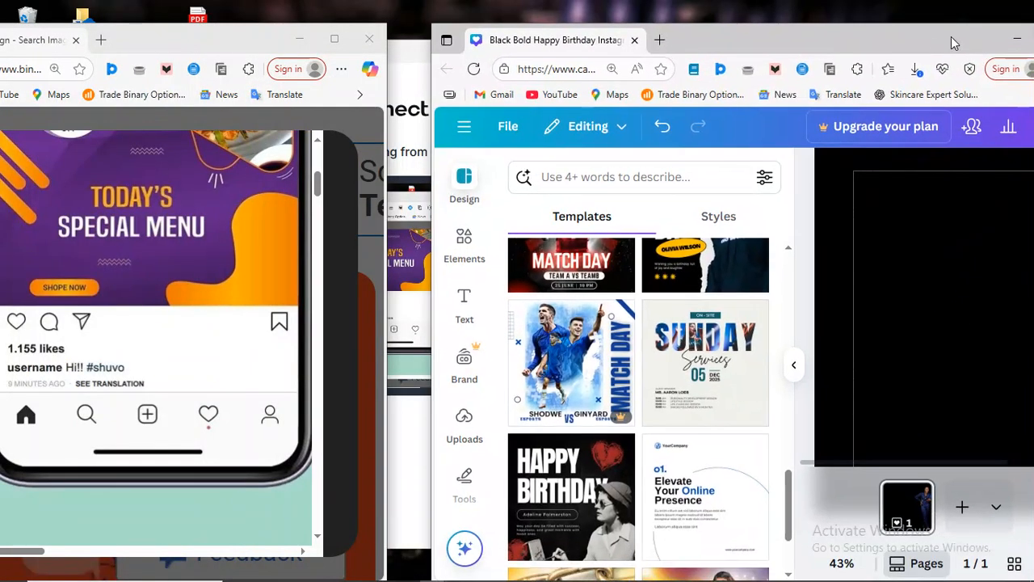
Collapse Canva's templates panel to enlarge the canvas and fine-tune the template window position.
left_click(798, 371)
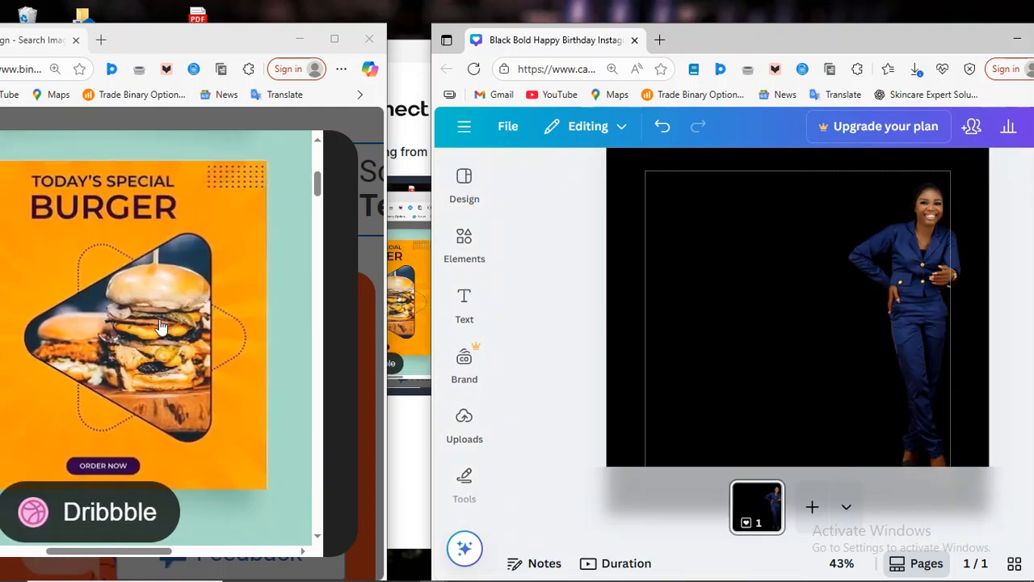
left_click(165, 43)
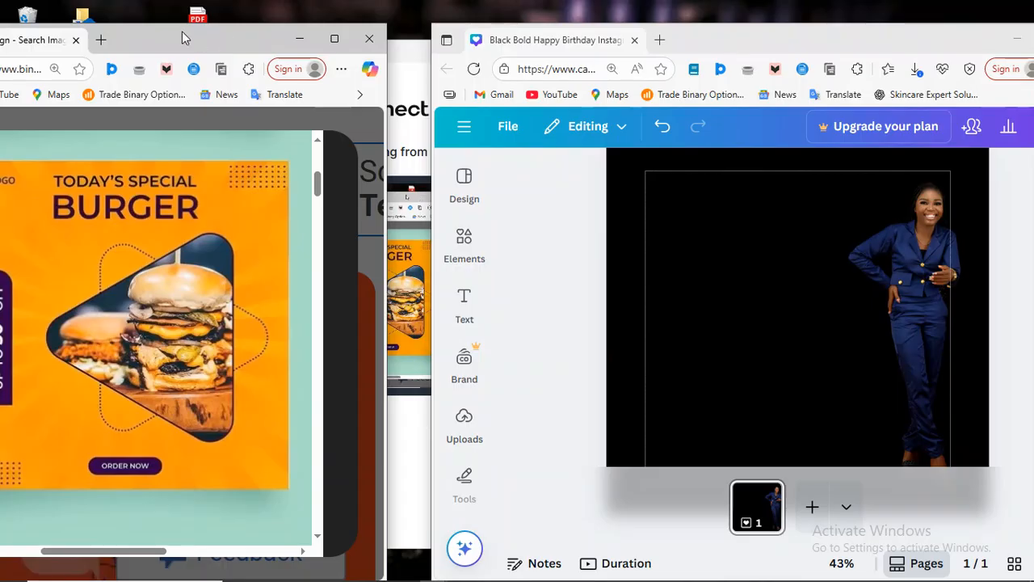
left_click_drag(182, 33, 245, 31)
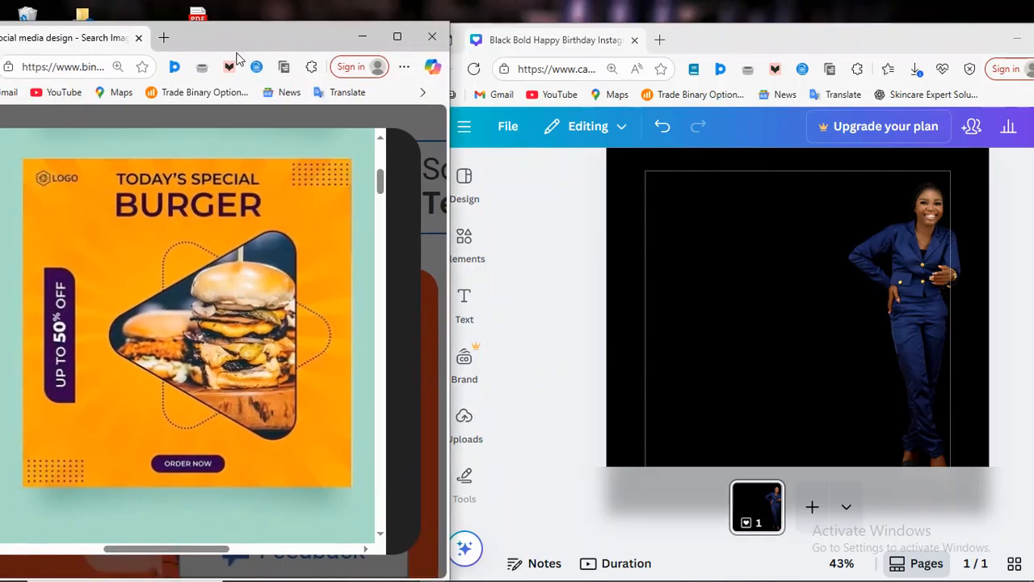
Delete the woman's cut-out photo from the Canva post, leaving only the black background.
left_click(935, 292)
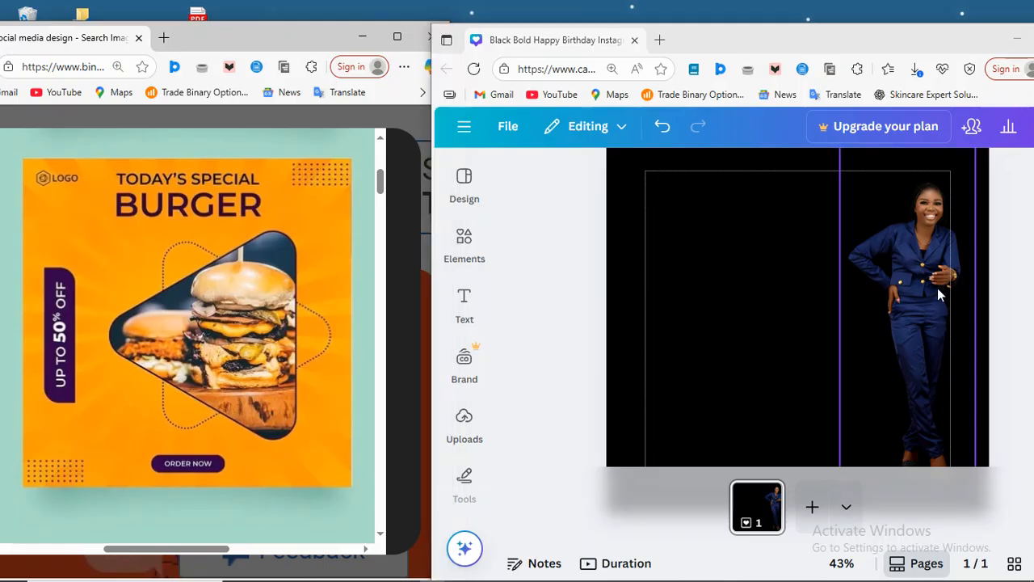
left_click(880, 405)
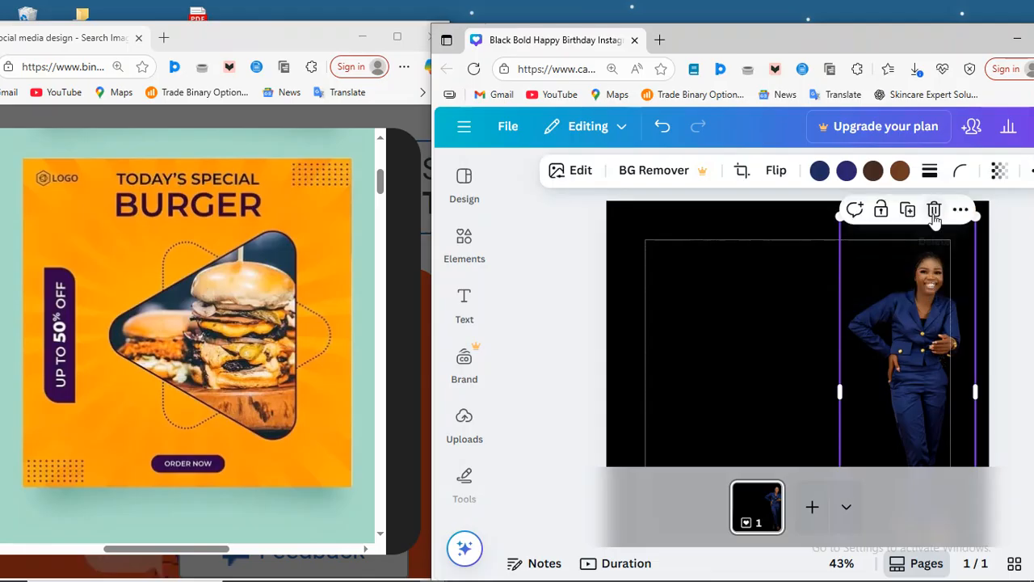
left_click(934, 212)
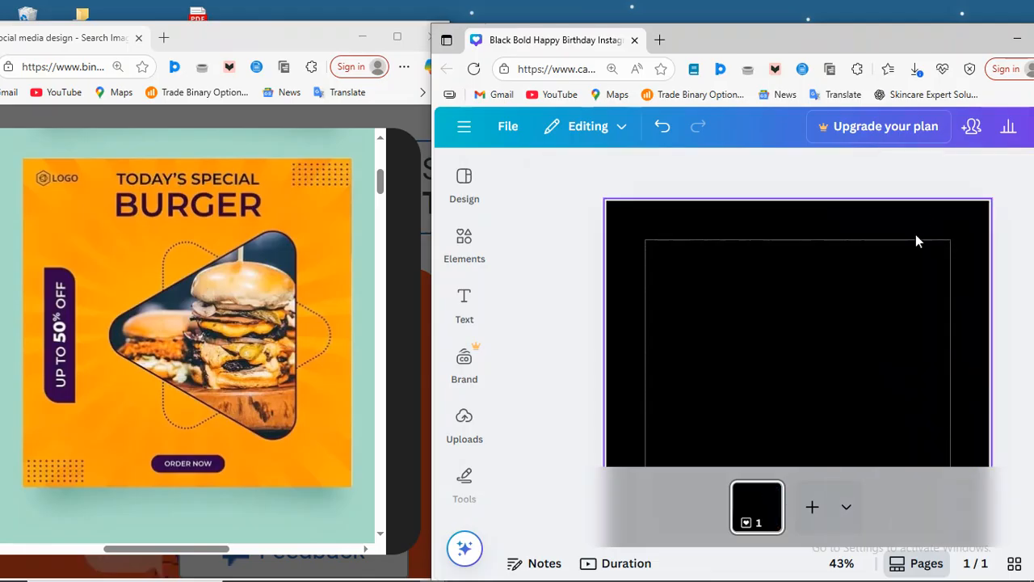
left_click(857, 314)
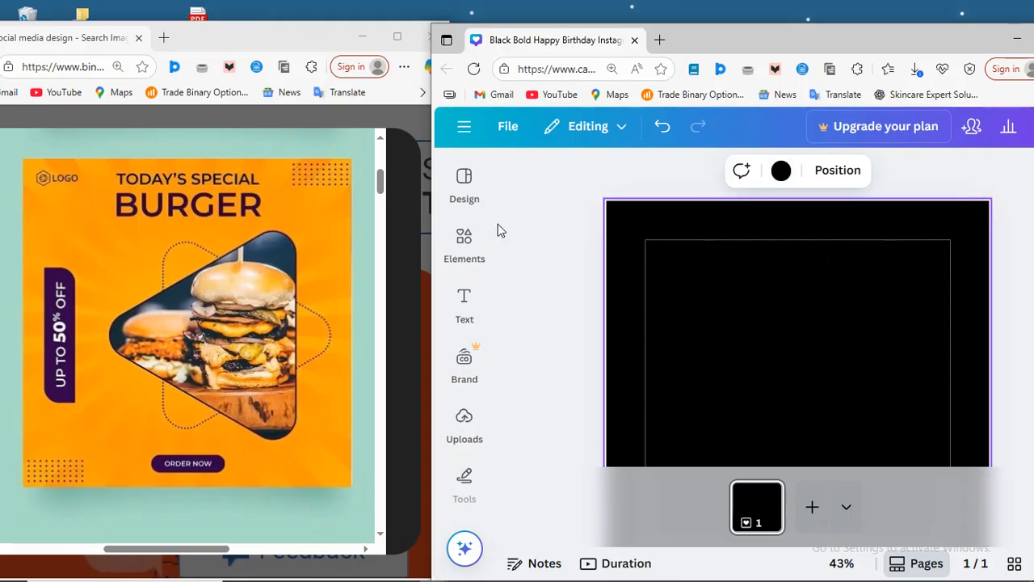
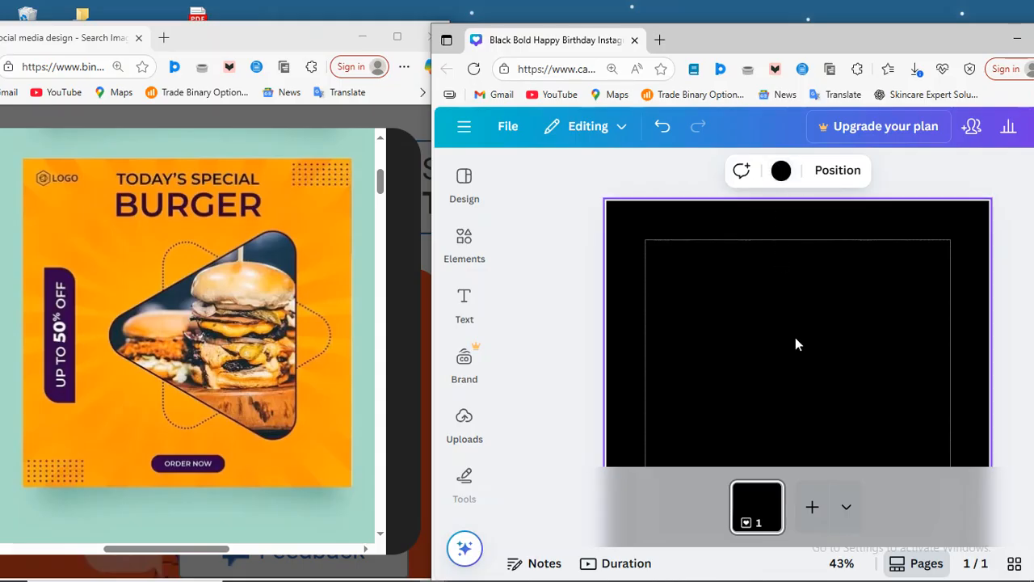
Look through the editing-mode and file options menus without changing anything.
scroll(754, 316, "down", 1)
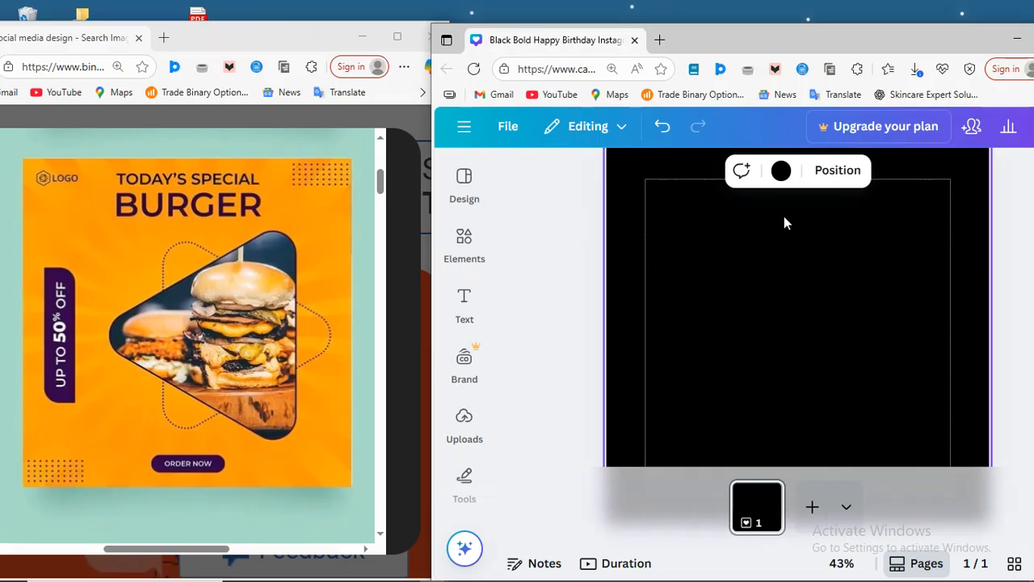
scroll(783, 215, "up", 1)
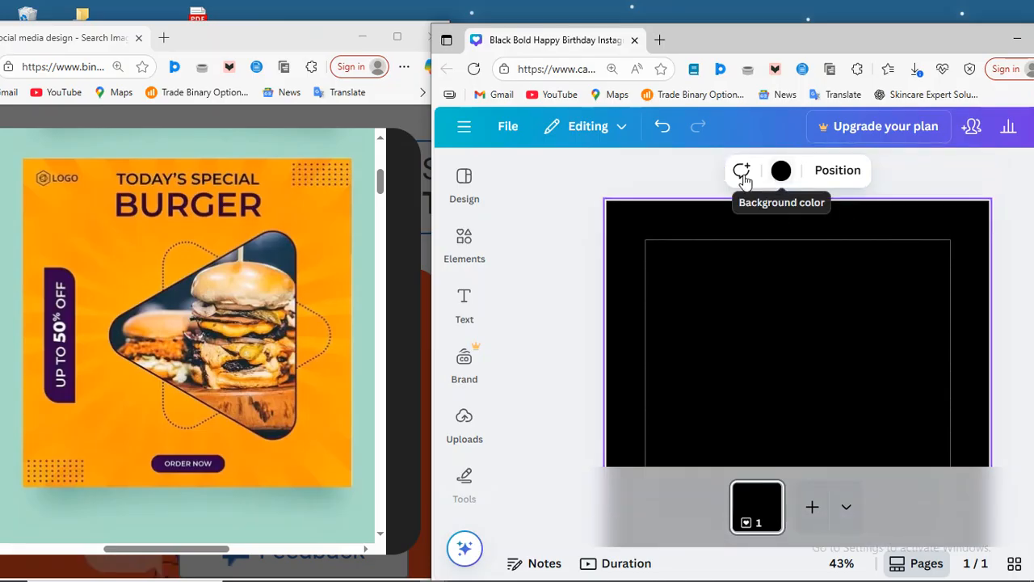
scroll(751, 275, "down", 1)
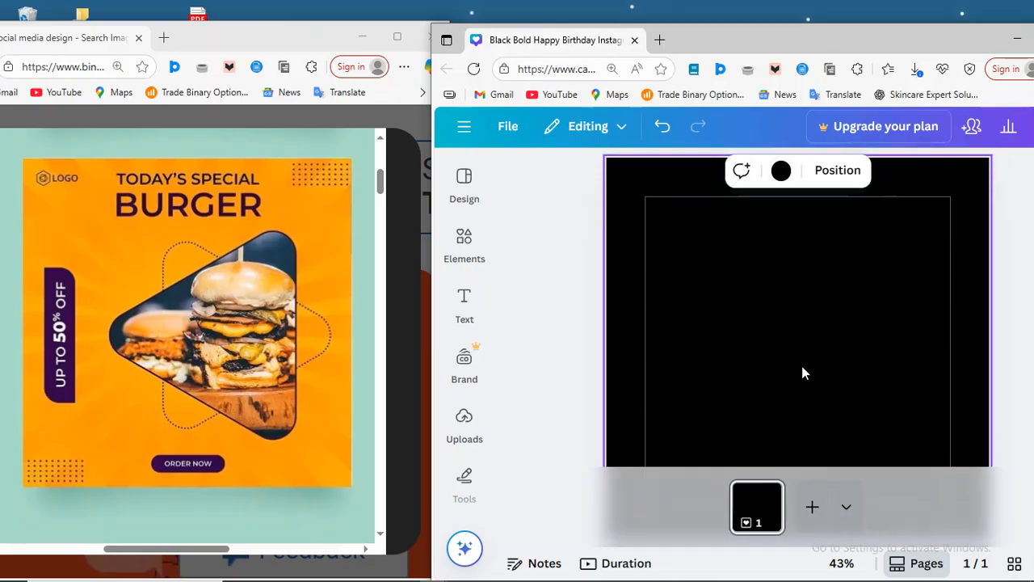
scroll(801, 362, "down", 1)
scroll(801, 362, "up", 2)
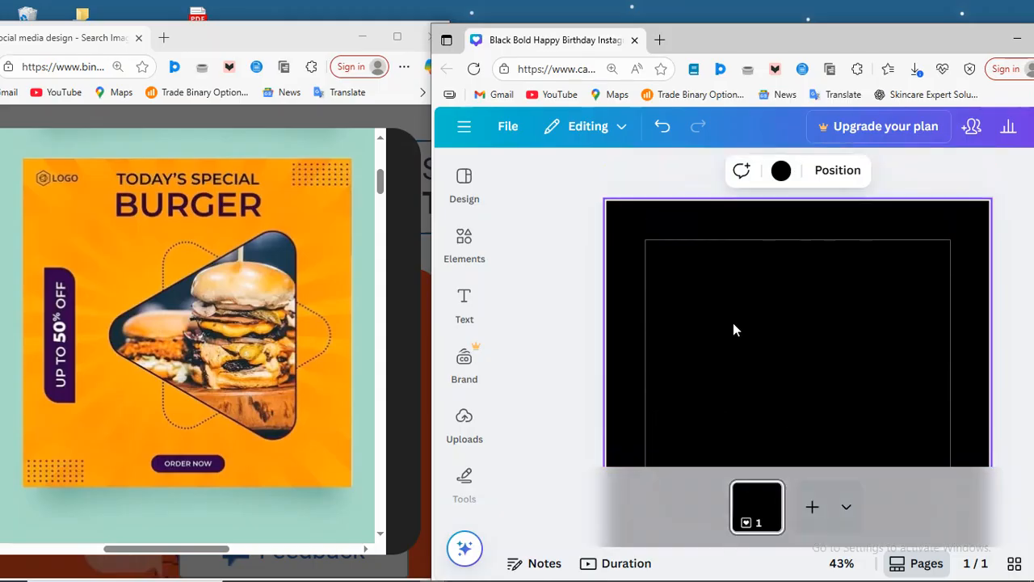
left_click(598, 129)
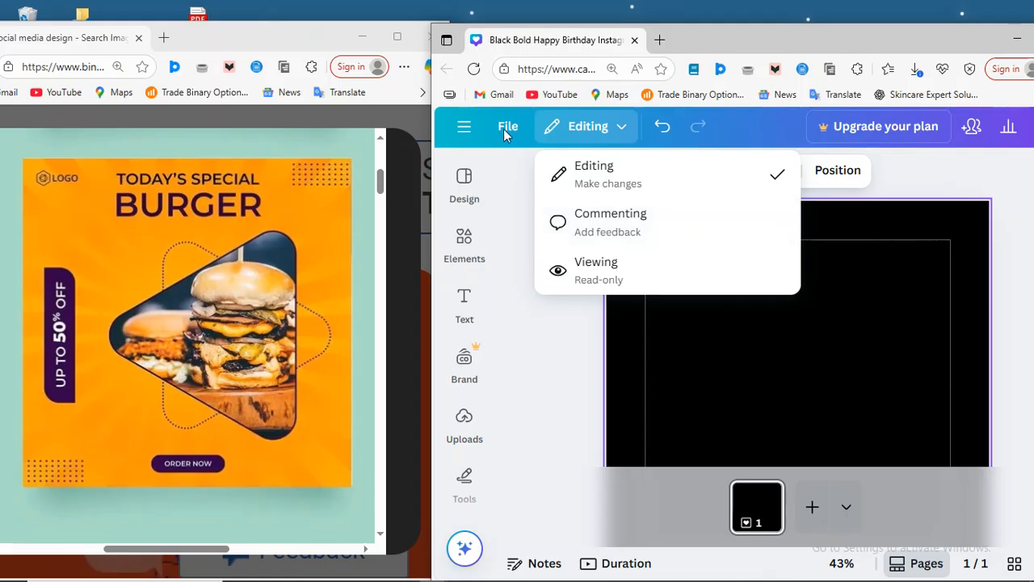
left_click(714, 386)
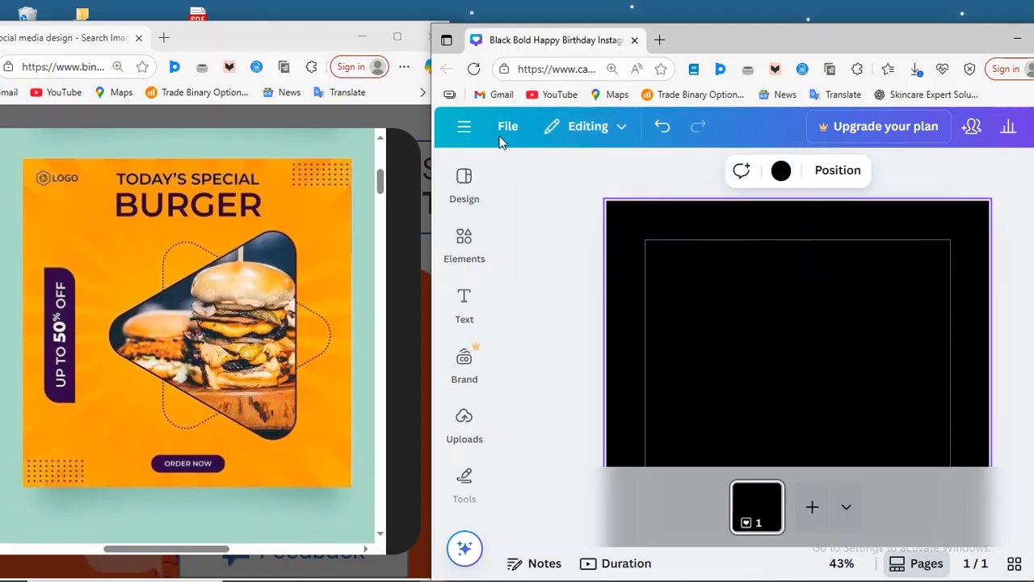
left_click(548, 132)
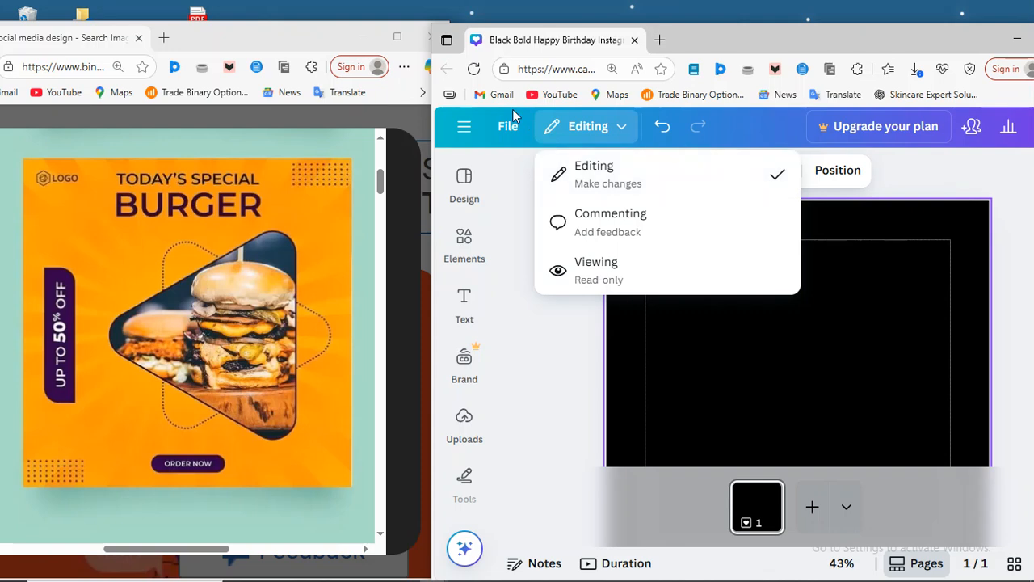
left_click(512, 126)
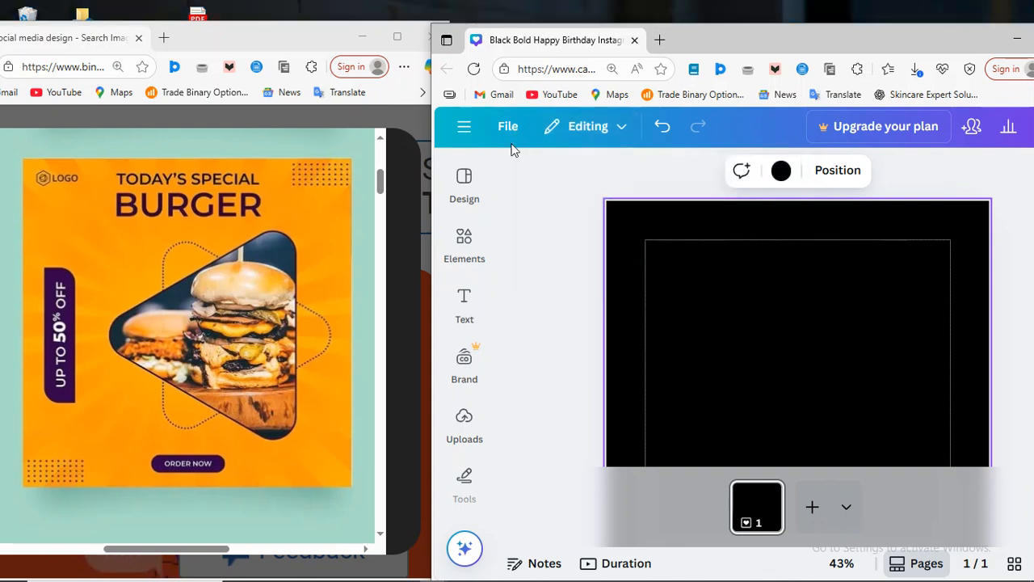
left_click(507, 137)
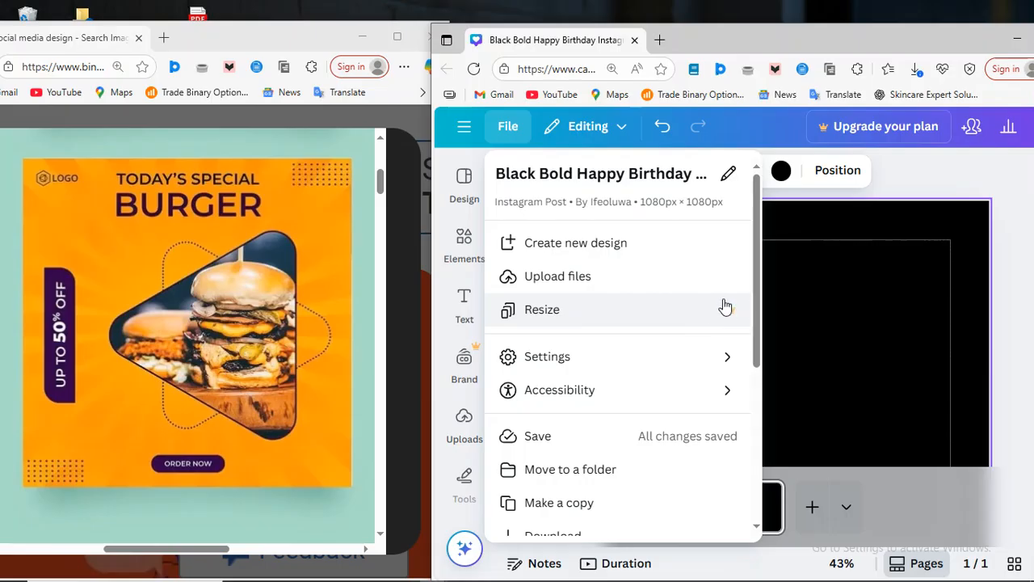
left_click(985, 199)
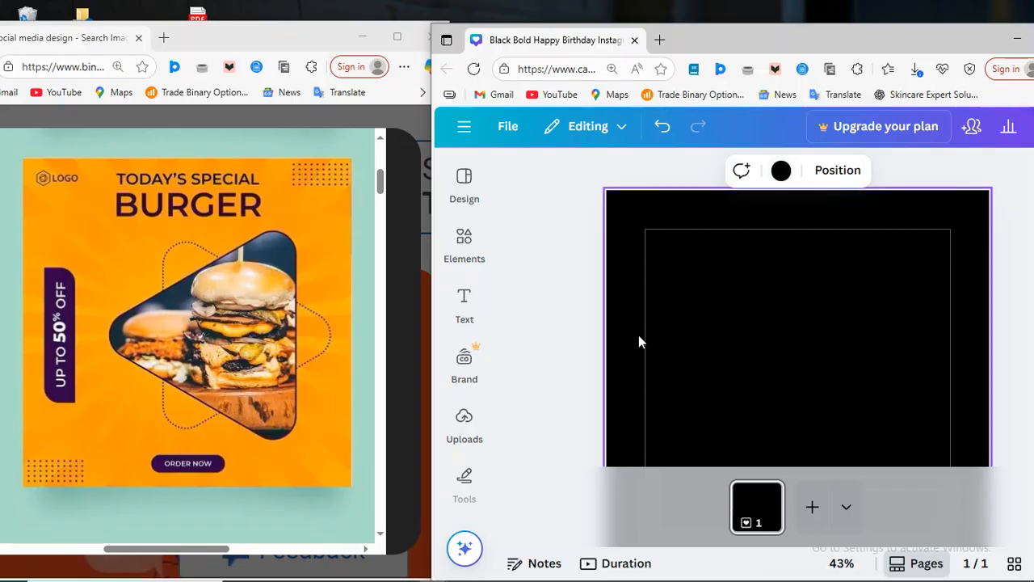
scroll(638, 335, "down", 2)
scroll(638, 335, "up", 2)
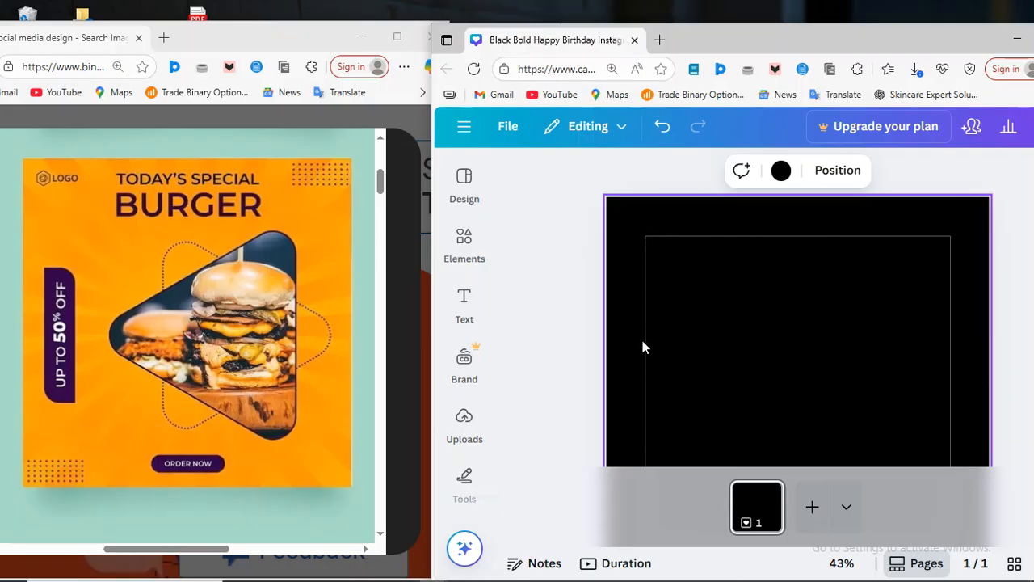
Change the page background to a new custom orange, #FFA216.
left_click(781, 172)
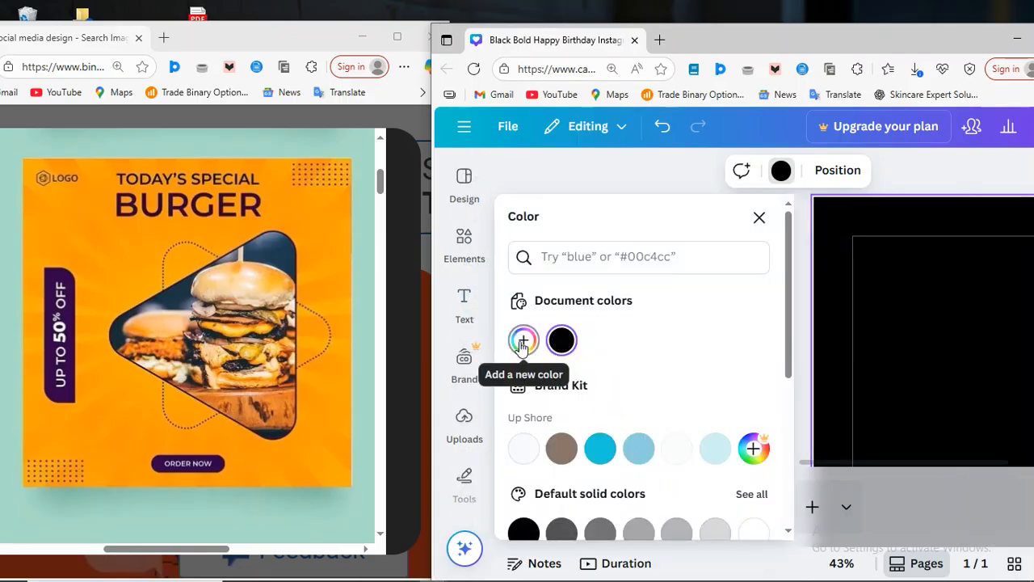
left_click(523, 341)
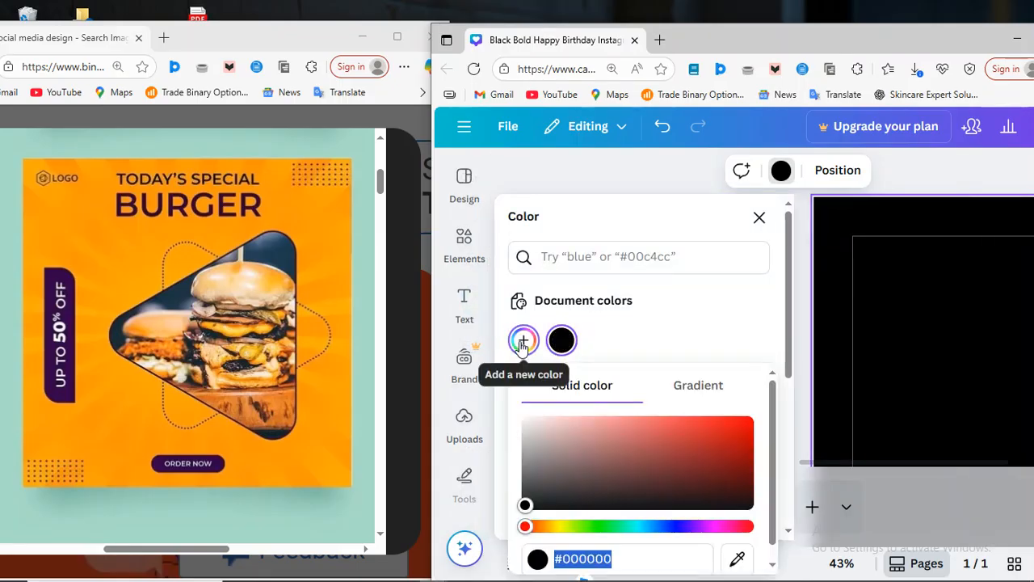
left_click_drag(526, 526, 731, 418)
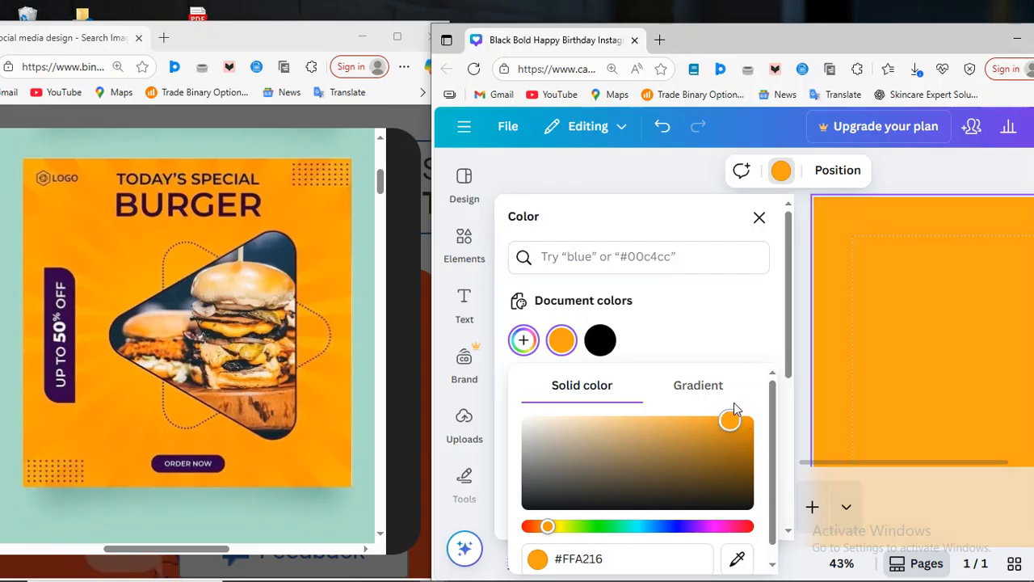
left_click(912, 323)
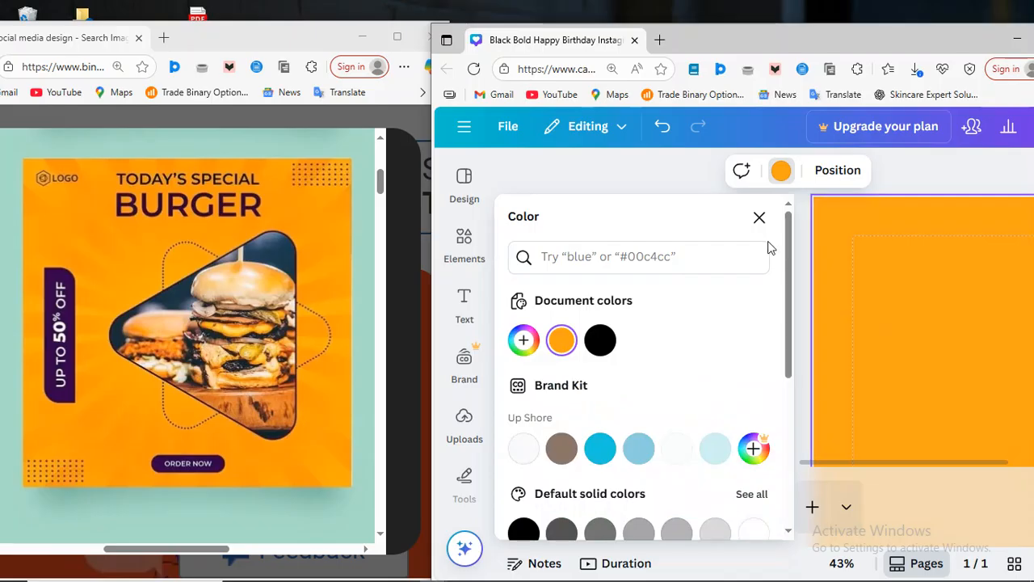
left_click(759, 218)
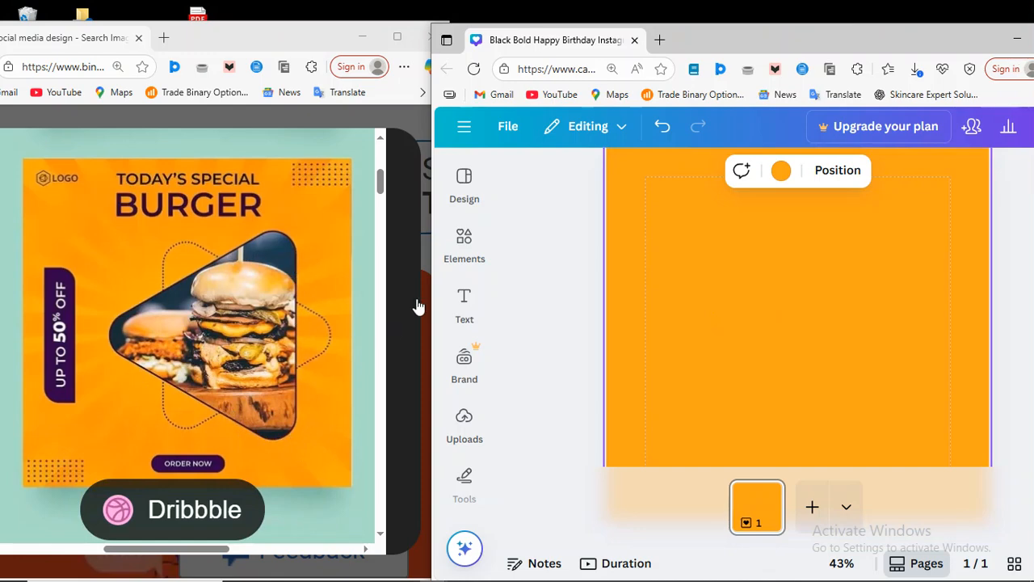
Open Elements, clear the old 'shape' search and start typing 'fra'.
left_click(466, 243)
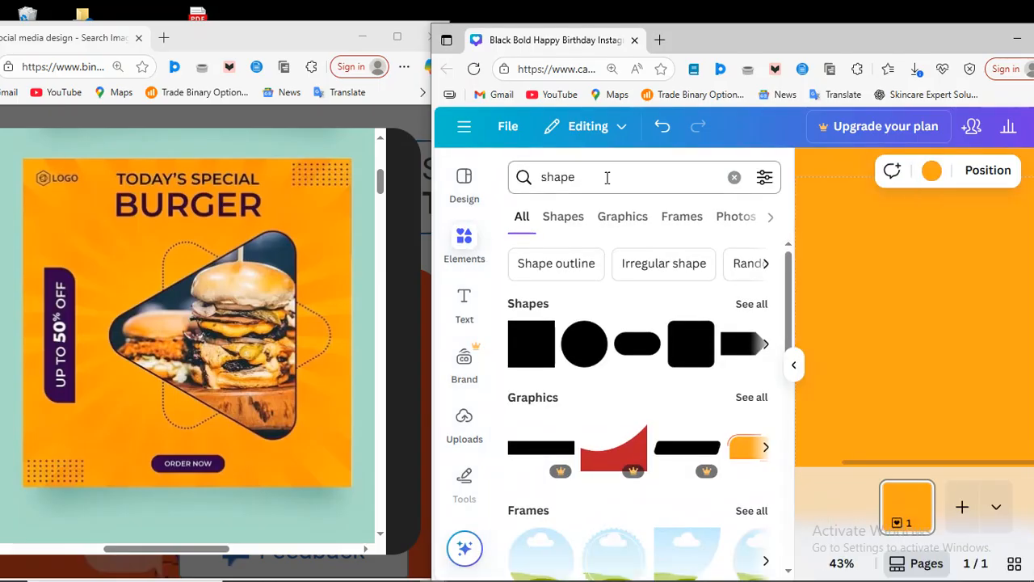
left_click(734, 177)
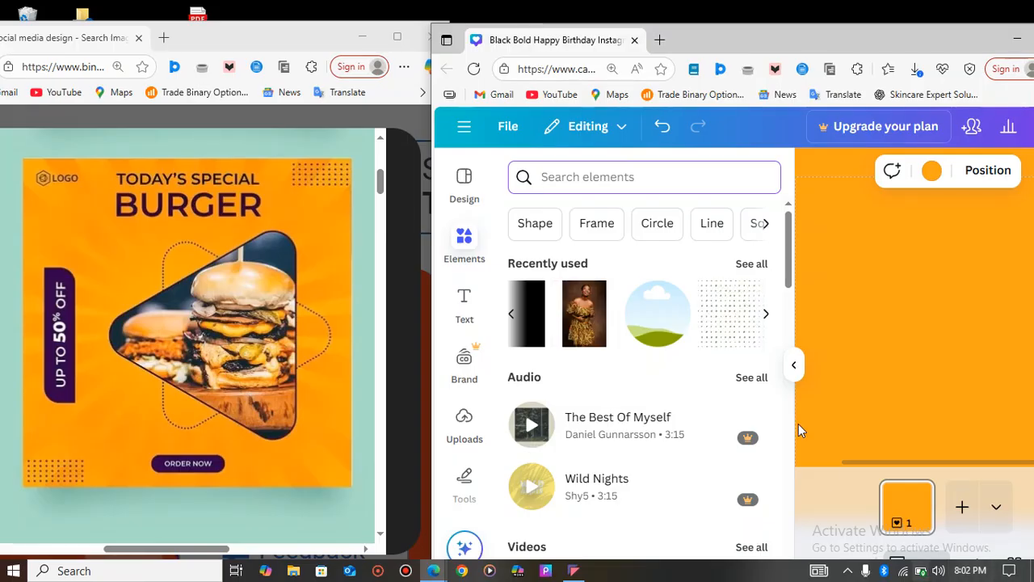
type("frame")
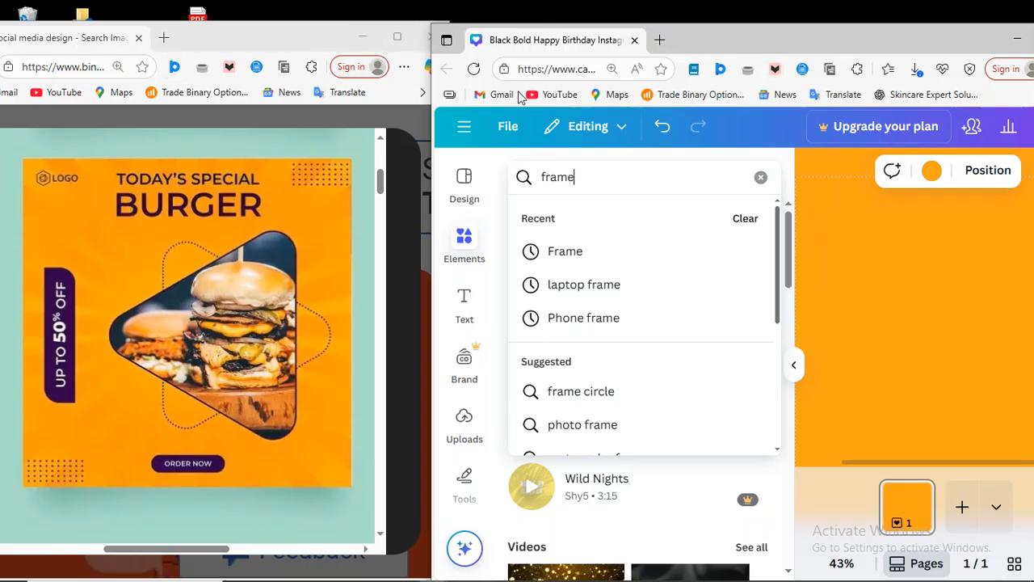
Hide the Google Meet screen-sharing notice bar.
mouse_move(506, 579)
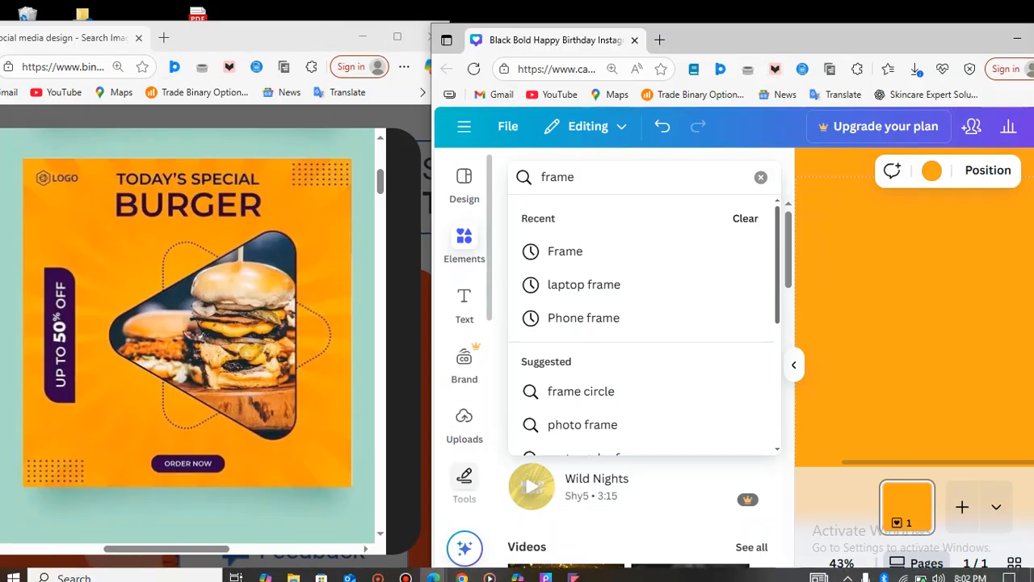
left_click(433, 570)
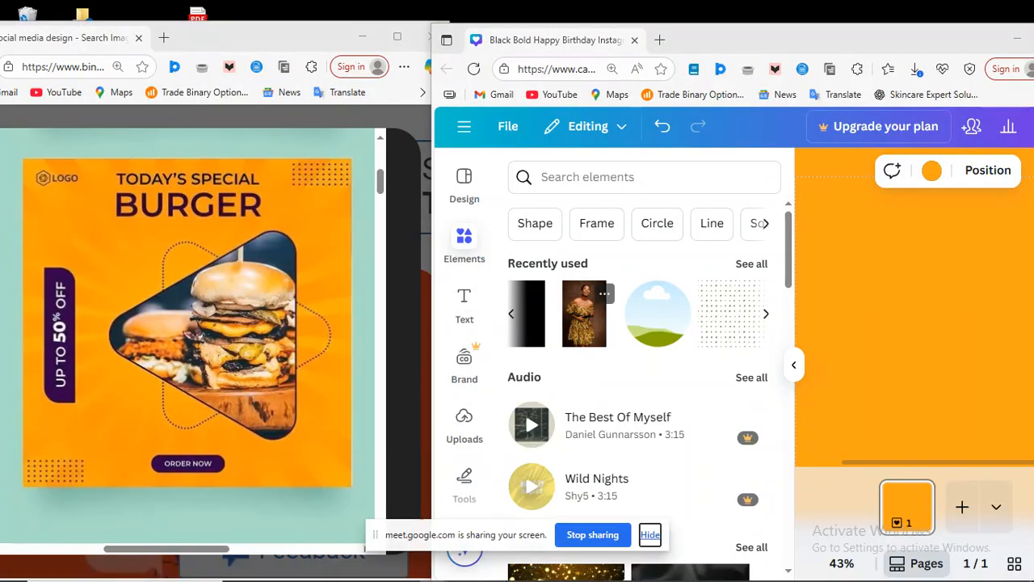
left_click(650, 535)
mouse_move(433, 573)
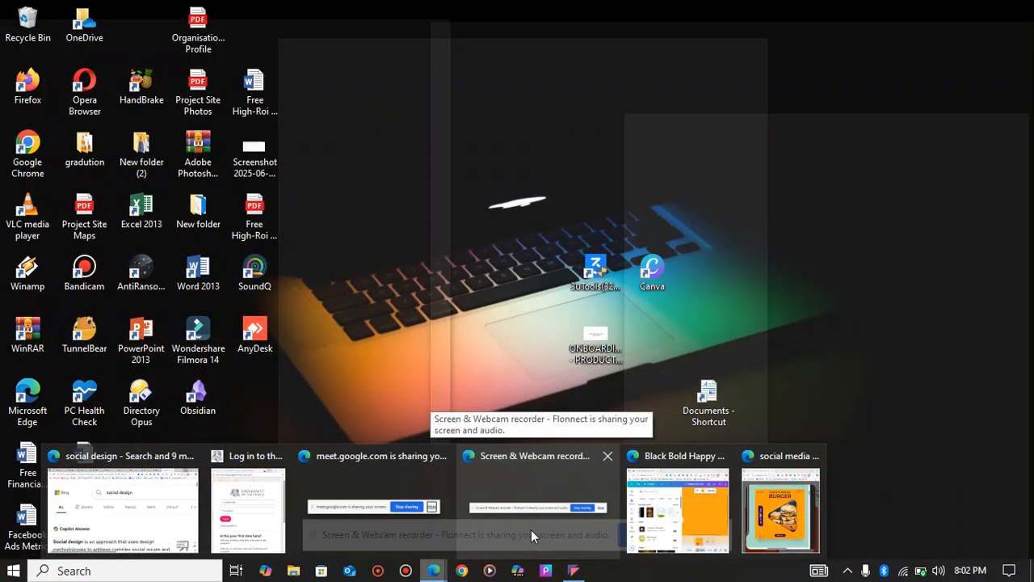
left_click(331, 493)
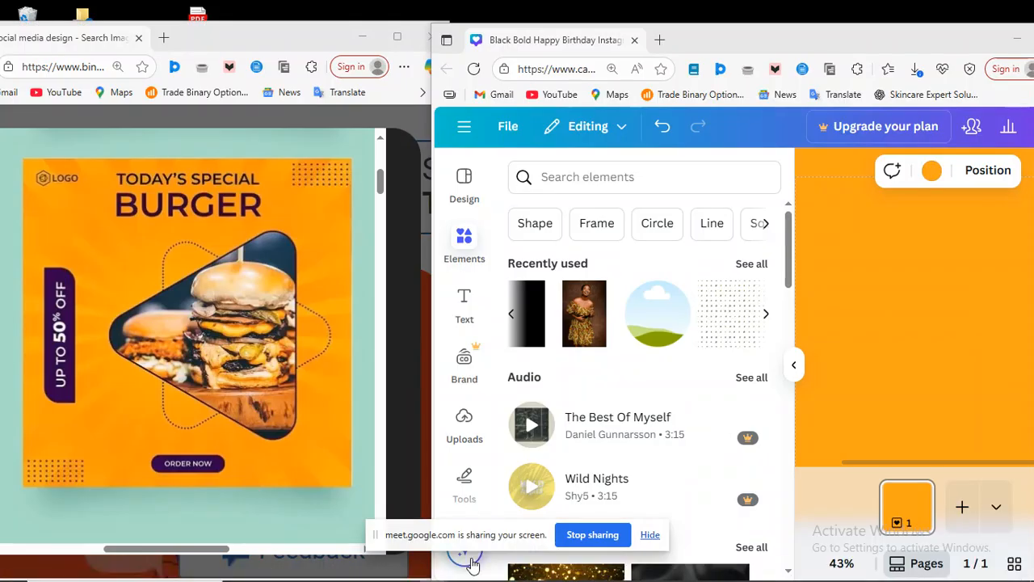
left_click(651, 534)
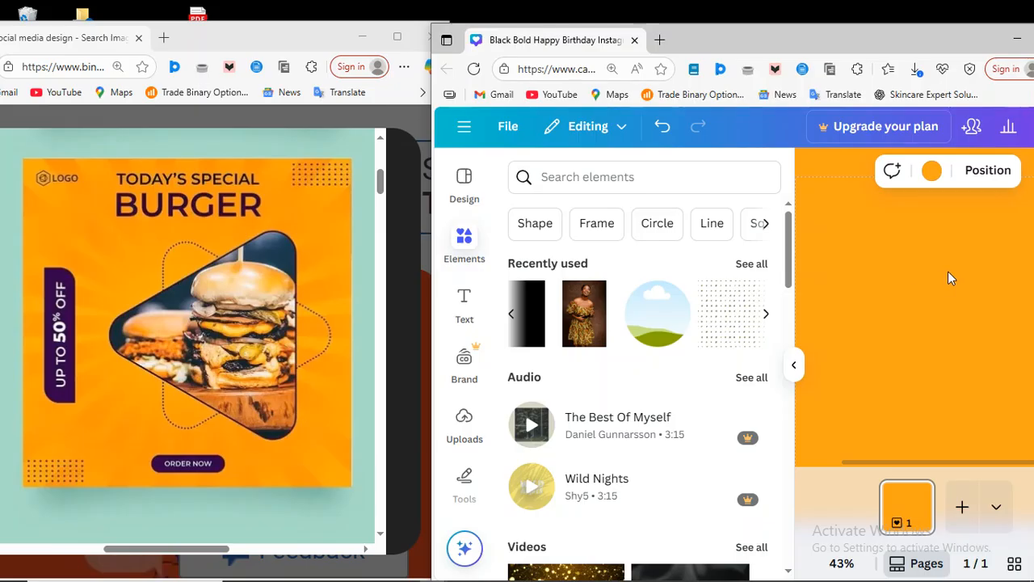
Search Elements for 'frame' and add the triangle frame from the Frames results.
left_click(582, 175)
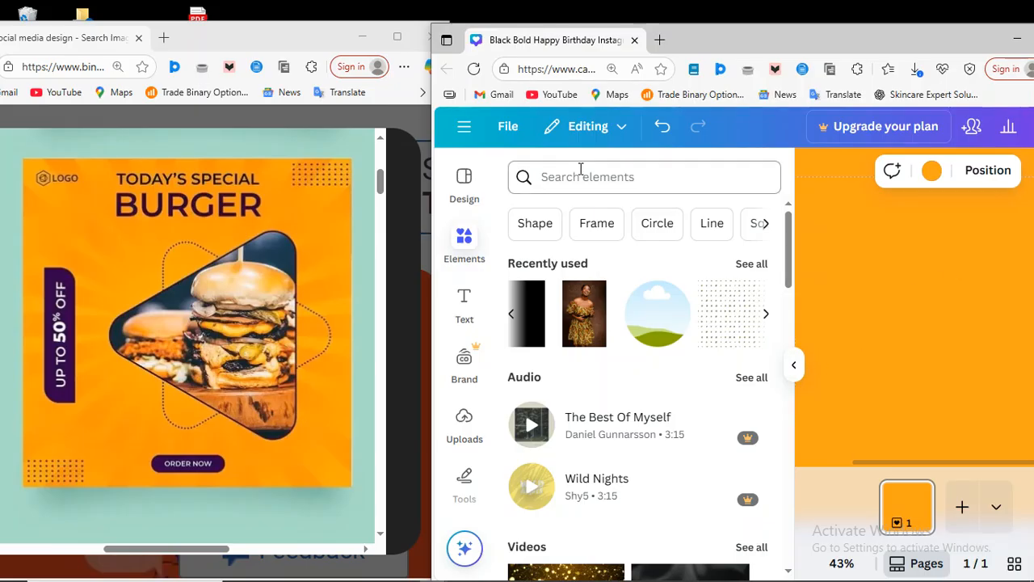
type("fra")
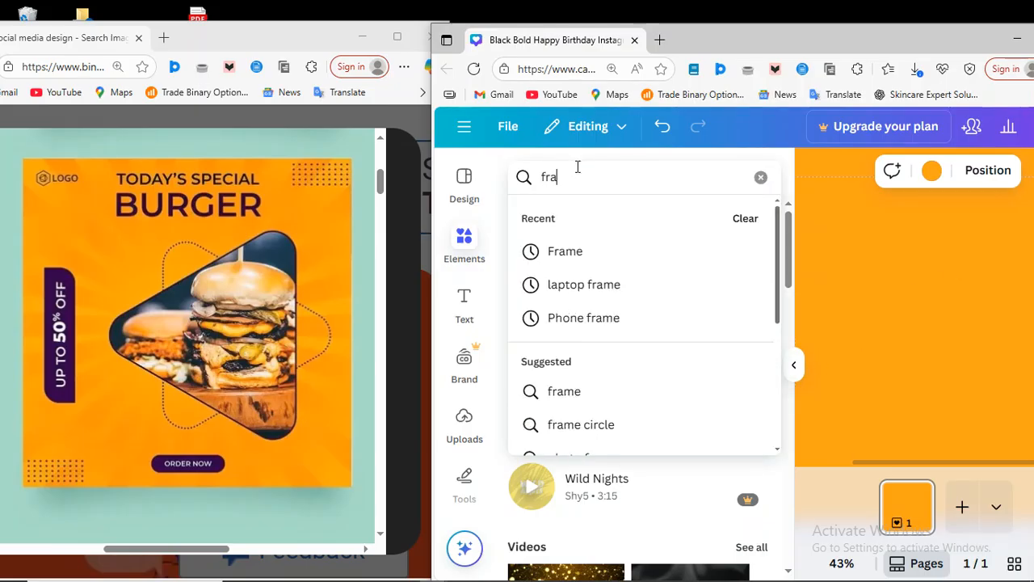
type("me")
key("Return")
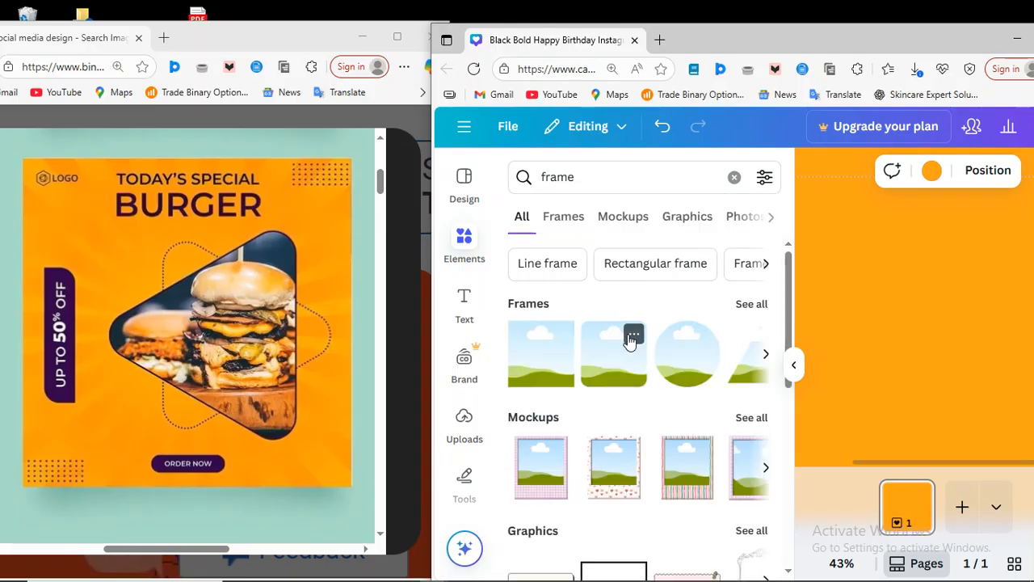
left_click(756, 307)
scroll(598, 386, "down", 1)
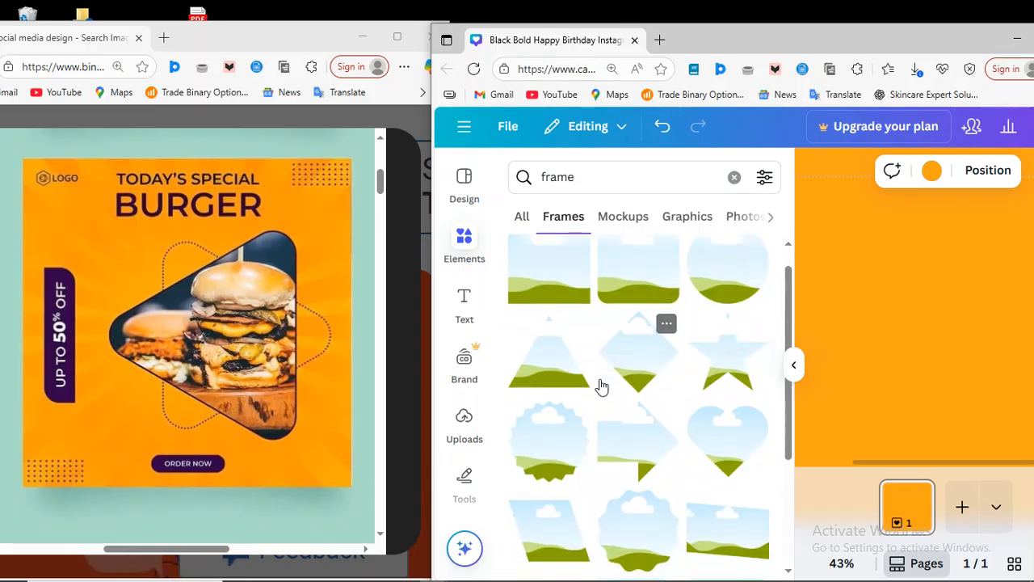
scroll(599, 386, "down", 2)
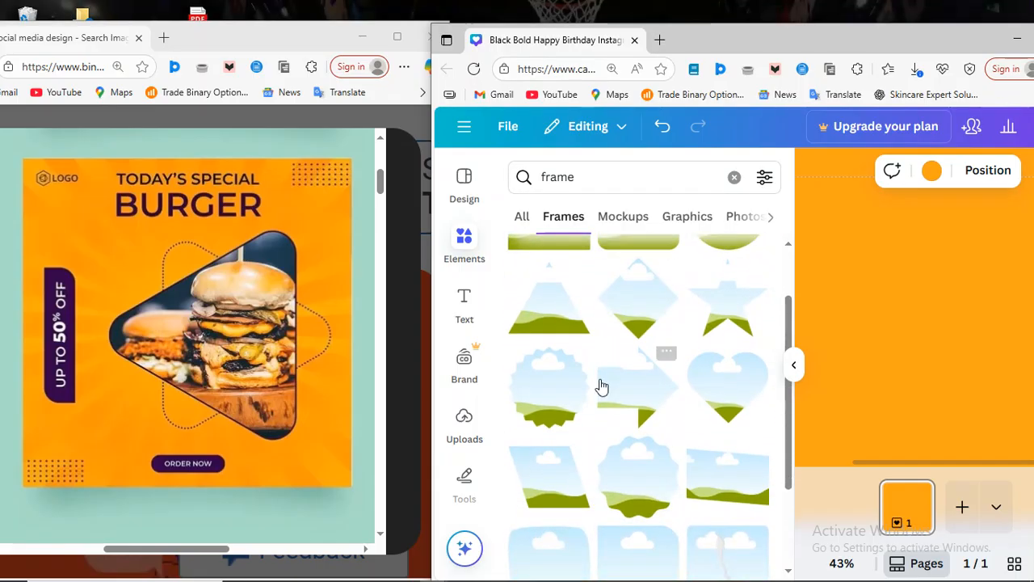
scroll(601, 387, "down", 3)
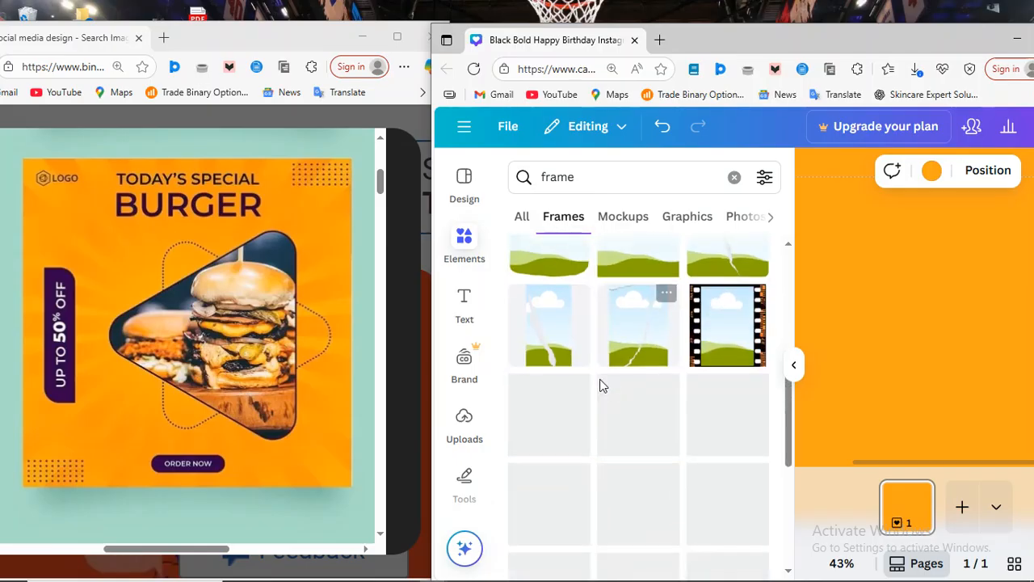
scroll(601, 387, "up", 5)
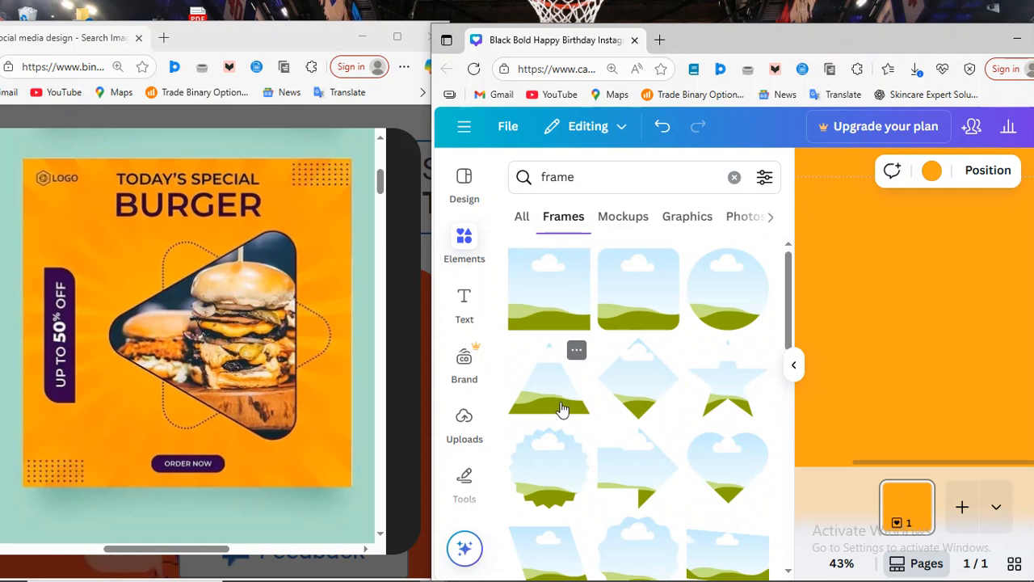
left_click(563, 410)
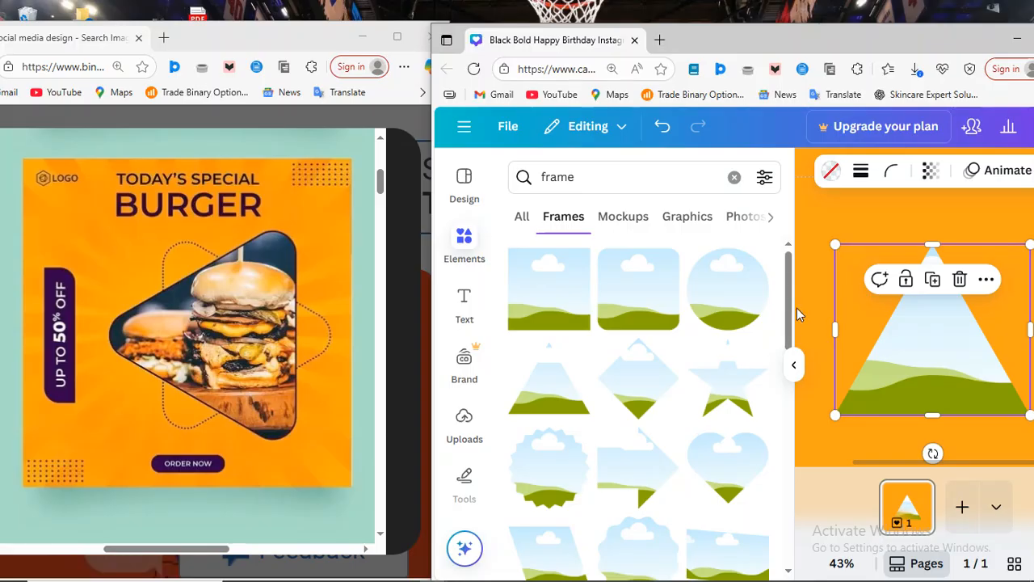
Rotate the triangle frame so it points left.
left_click(792, 365)
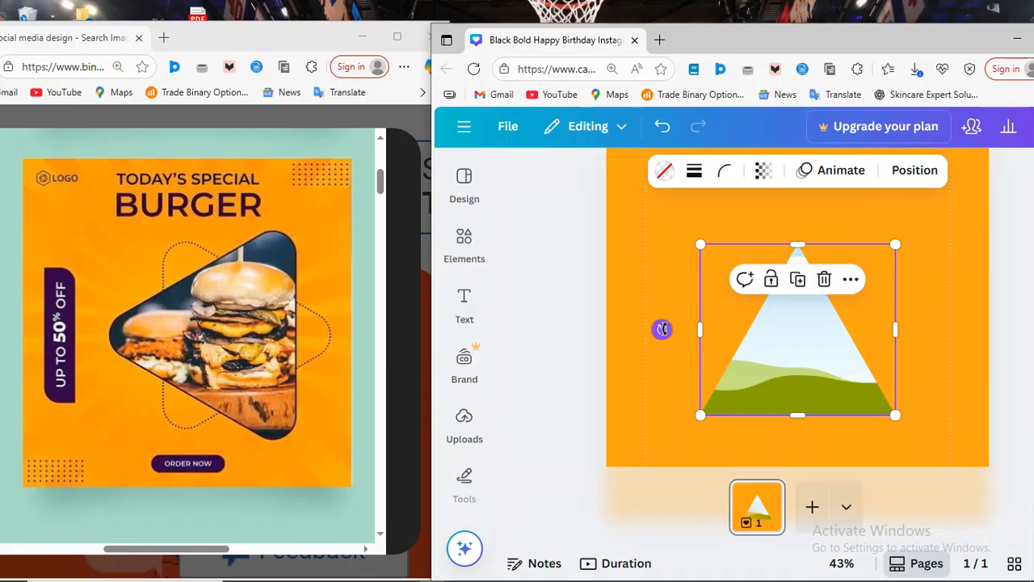
left_click_drag(698, 376, 797, 398)
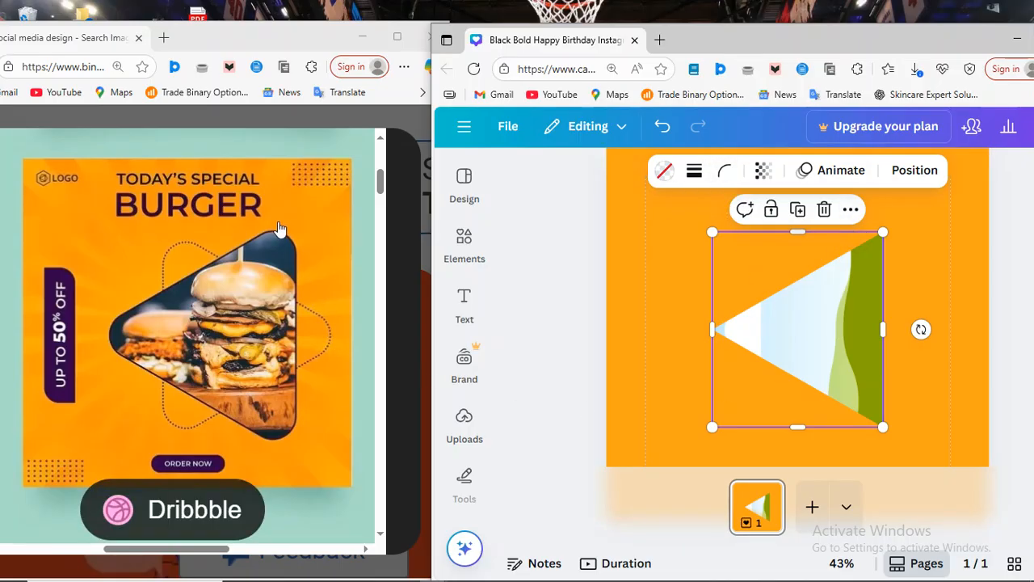
left_click(464, 362)
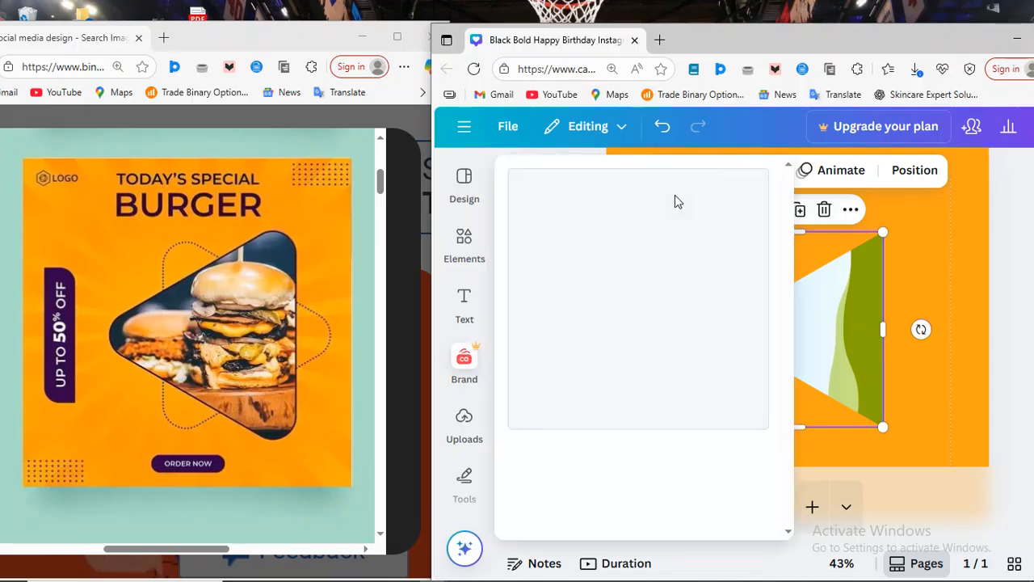
left_click(841, 350)
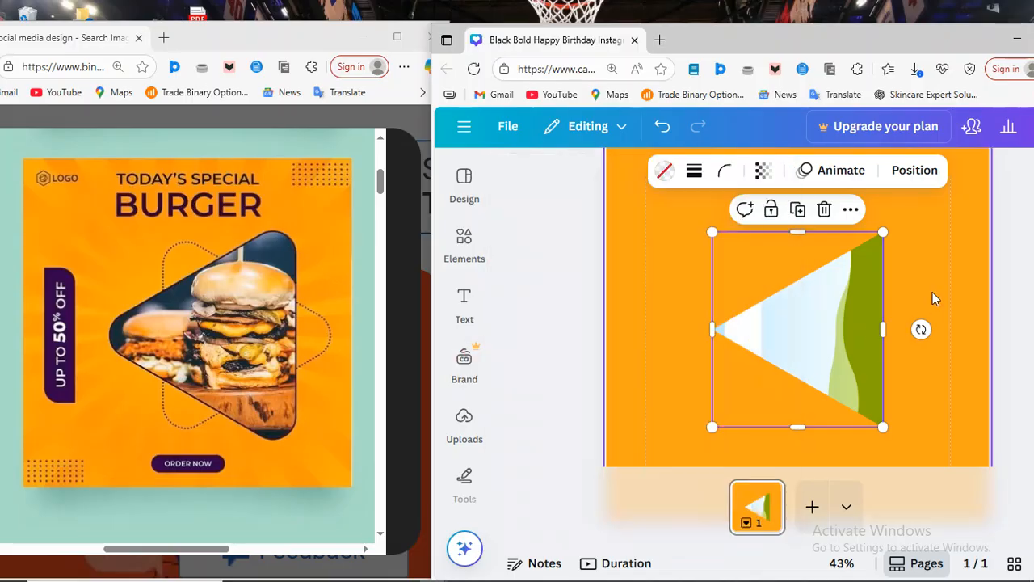
left_click(932, 292)
left_click(823, 311)
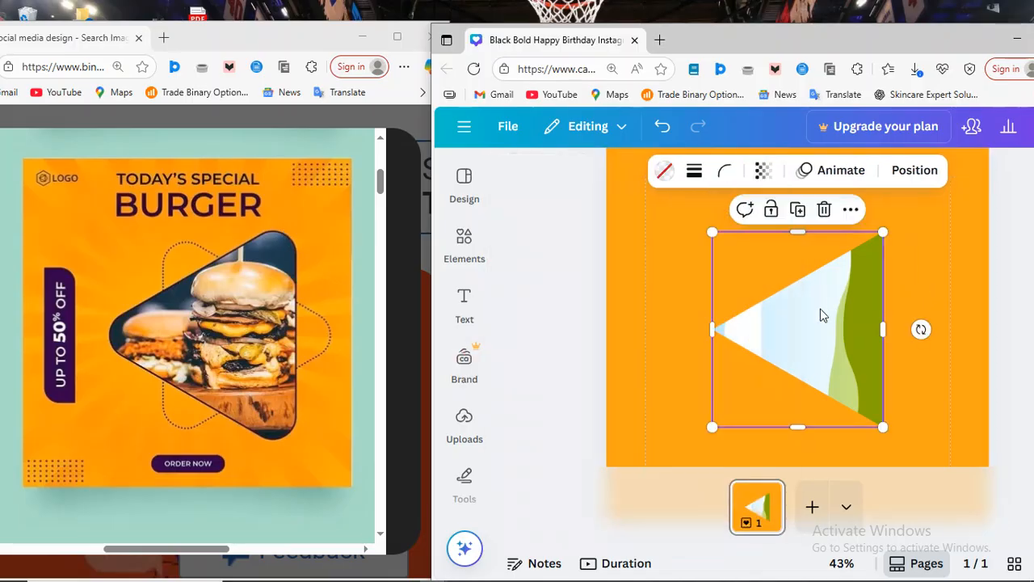
Round the triangle's corners to 64, then enlarge it and nudge it right and down.
left_click(726, 173)
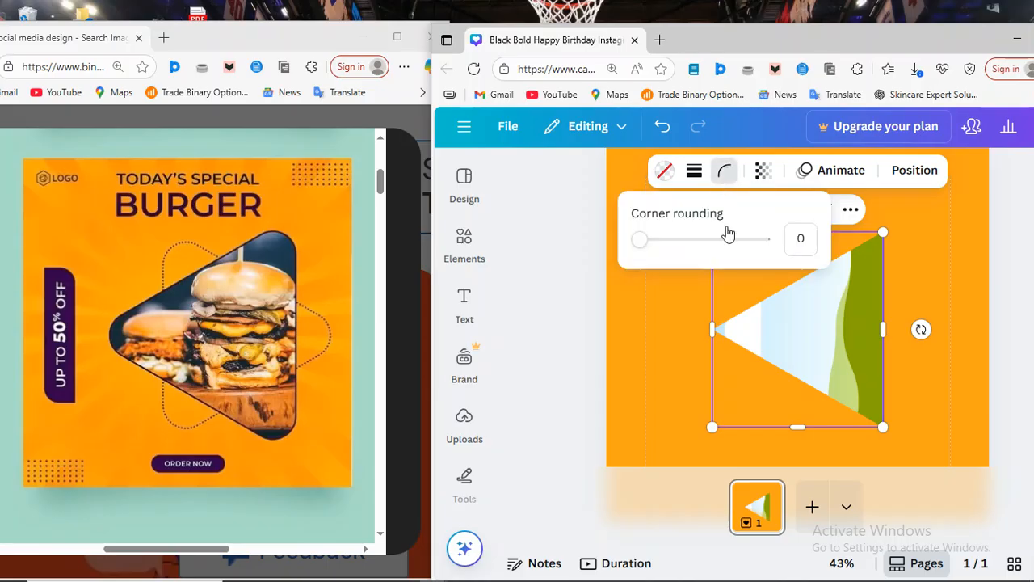
left_click_drag(640, 244, 795, 242)
left_click(925, 254)
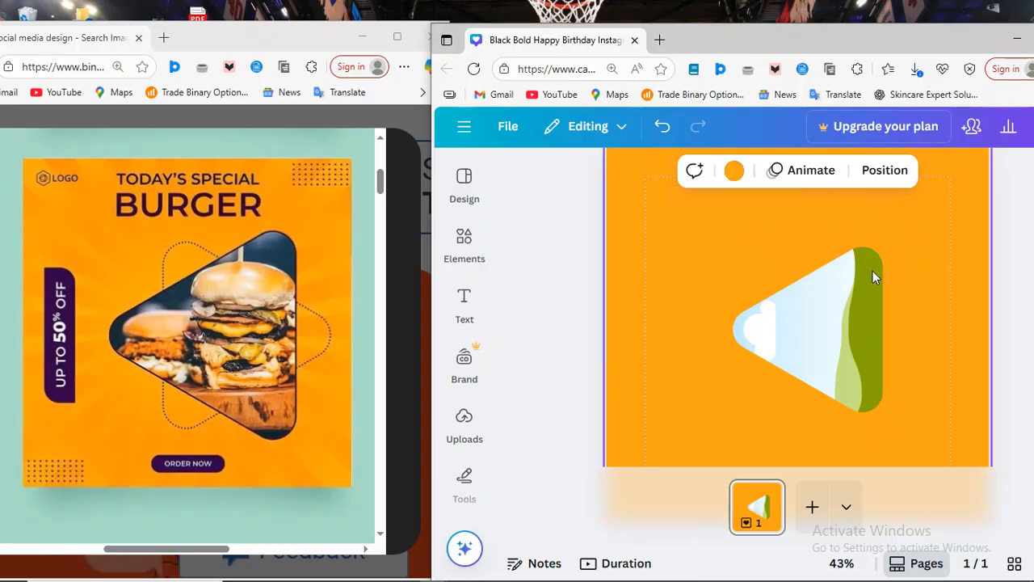
left_click(827, 325)
left_click_drag(885, 233, 921, 194)
left_click_drag(855, 339, 865, 342)
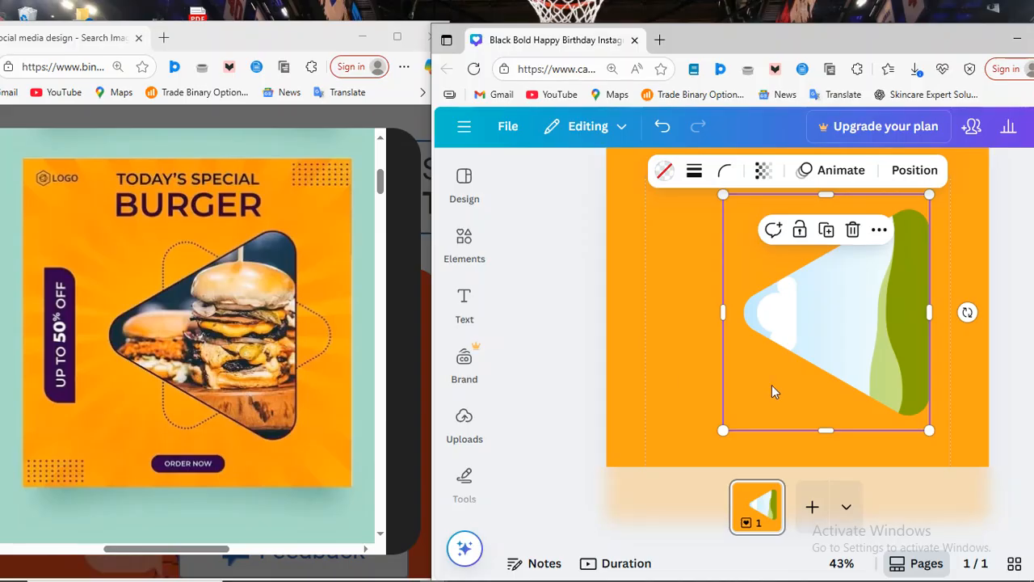
left_click(464, 301)
left_click(463, 243)
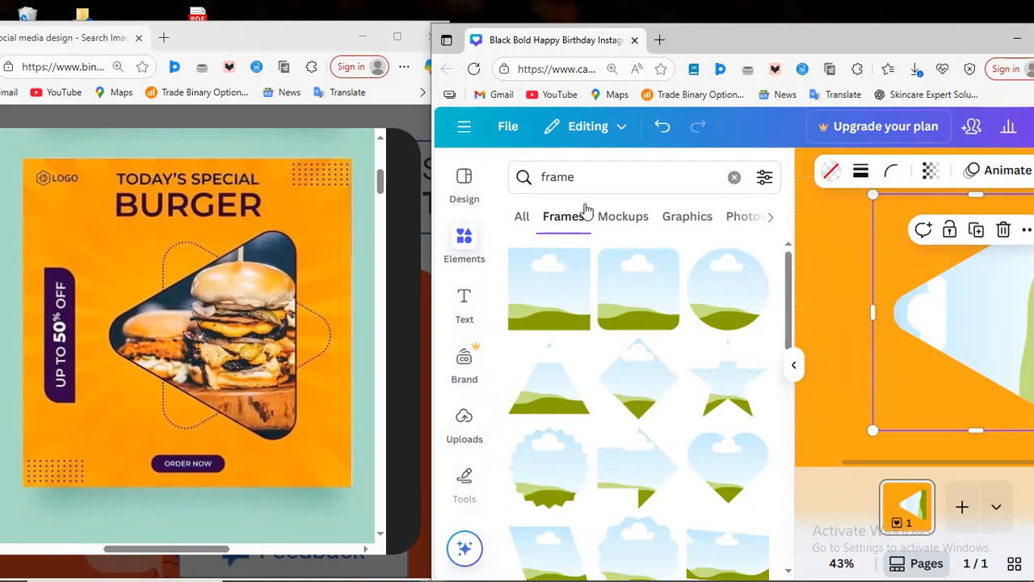
Search Elements for 'burger' and add a saucy burger photo from all Photos results.
left_click(732, 184)
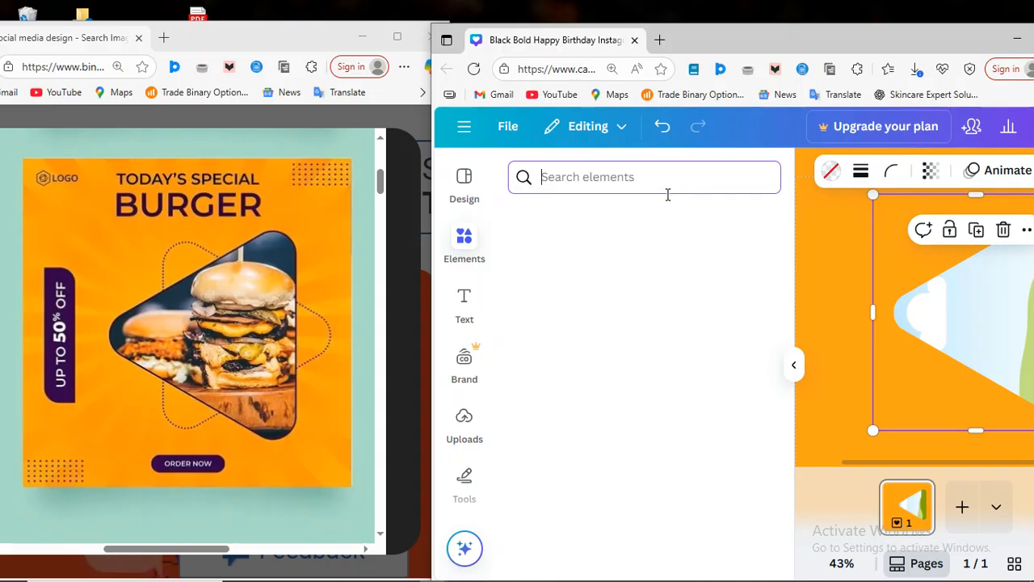
type("burh")
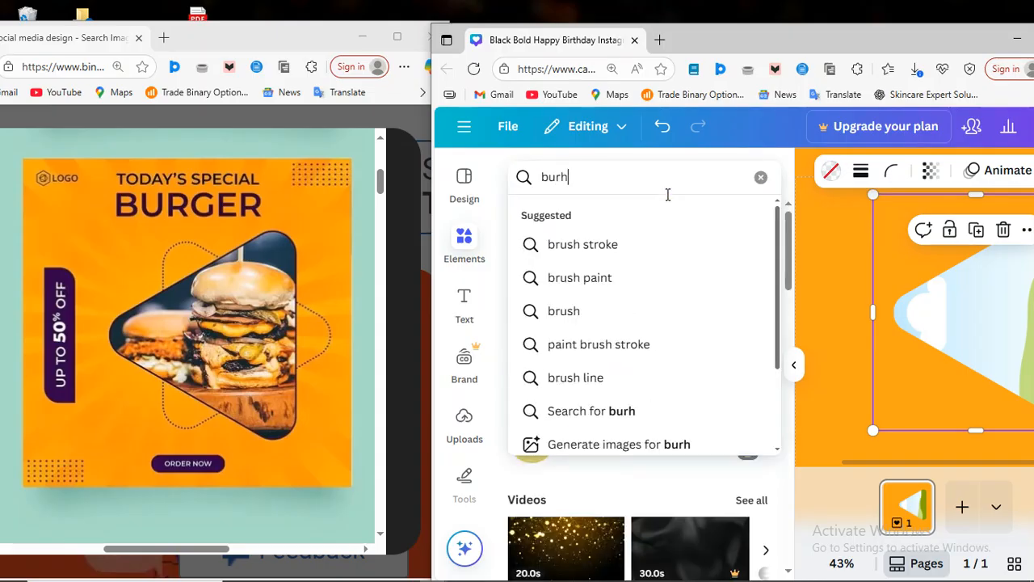
key("BackSpace")
type("ger")
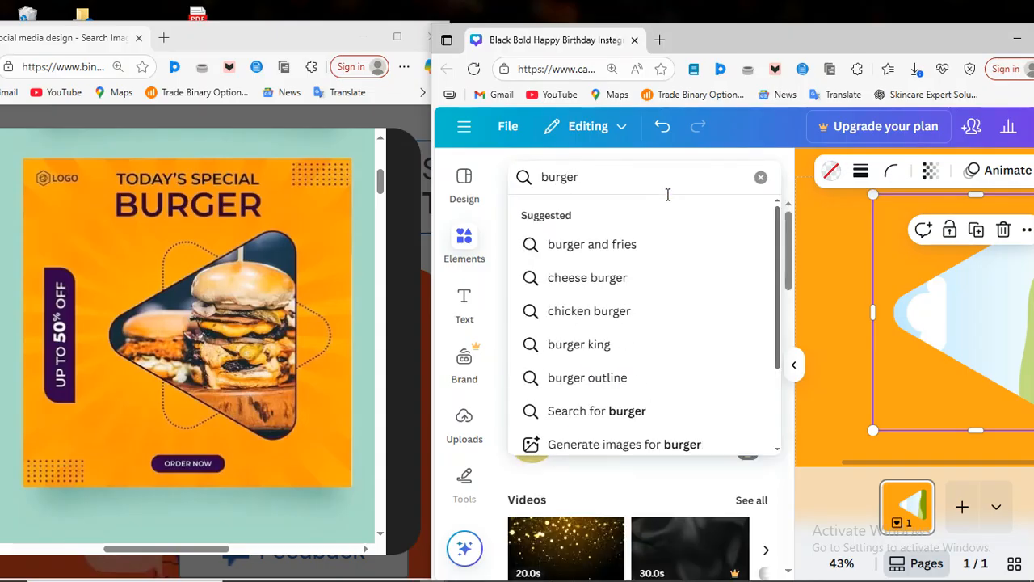
key("Return")
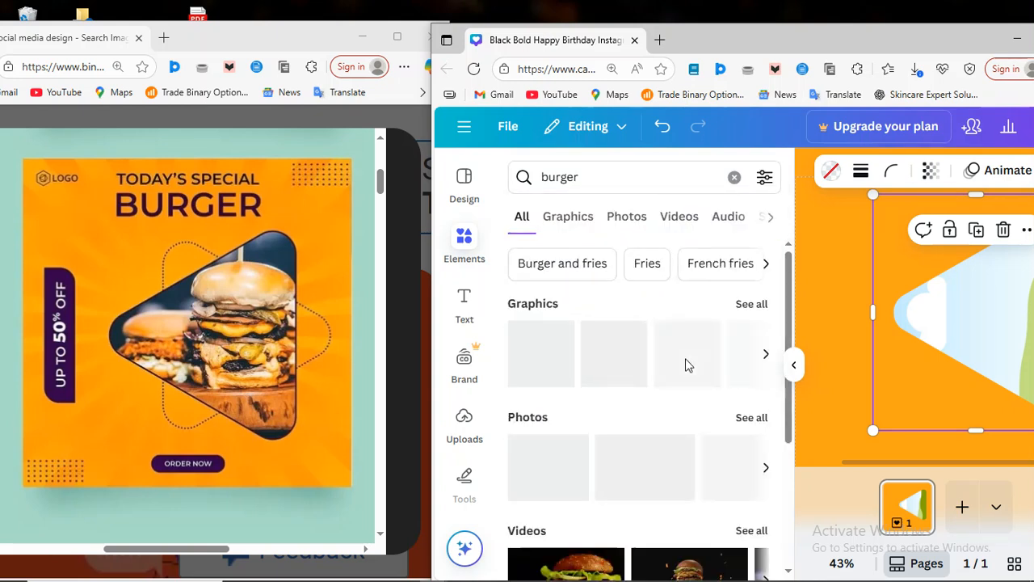
scroll(616, 485, "down", 1)
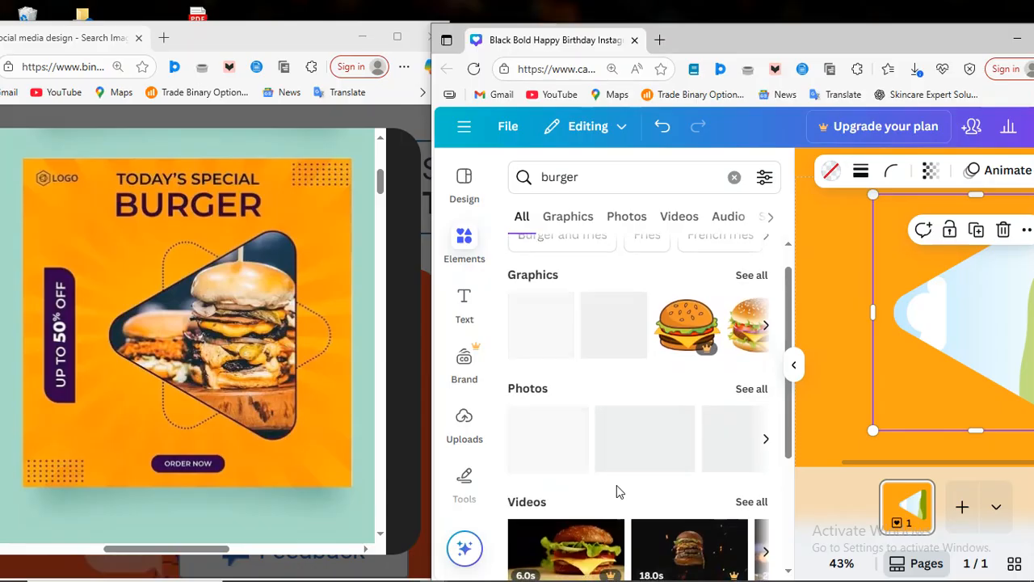
left_click(751, 389)
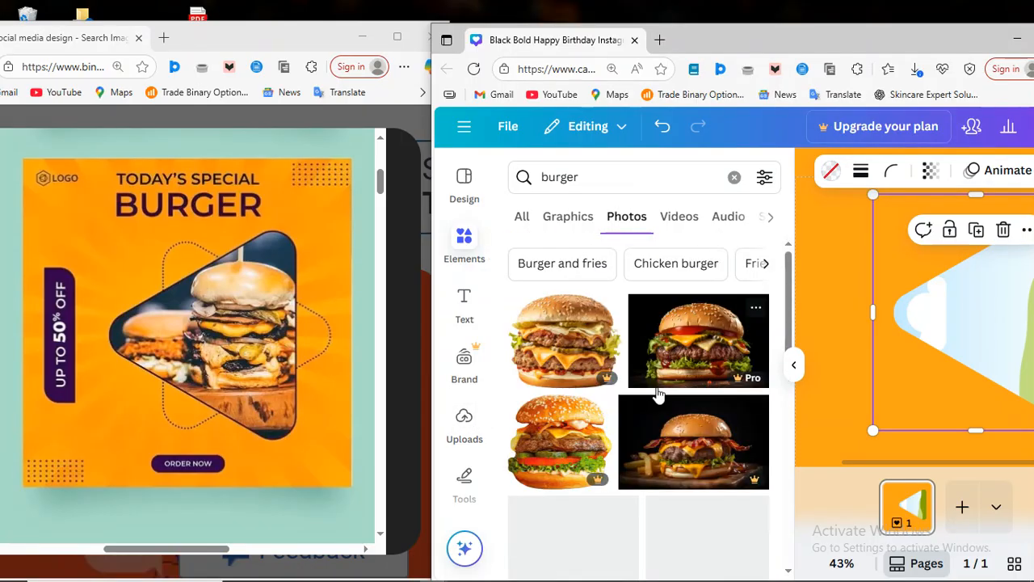
scroll(638, 420, "down", 3)
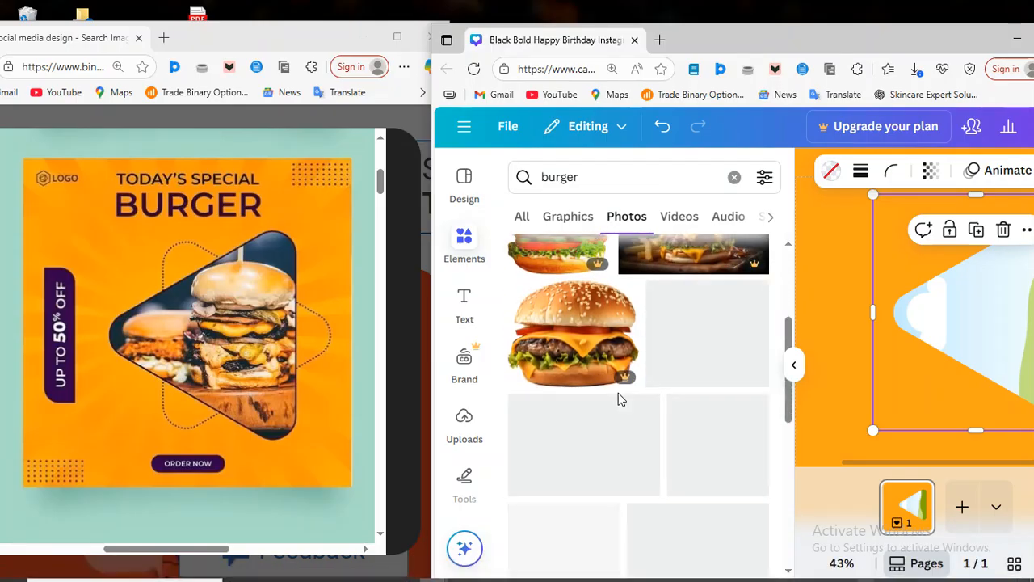
scroll(618, 392, "down", 1)
scroll(674, 427, "down", 2)
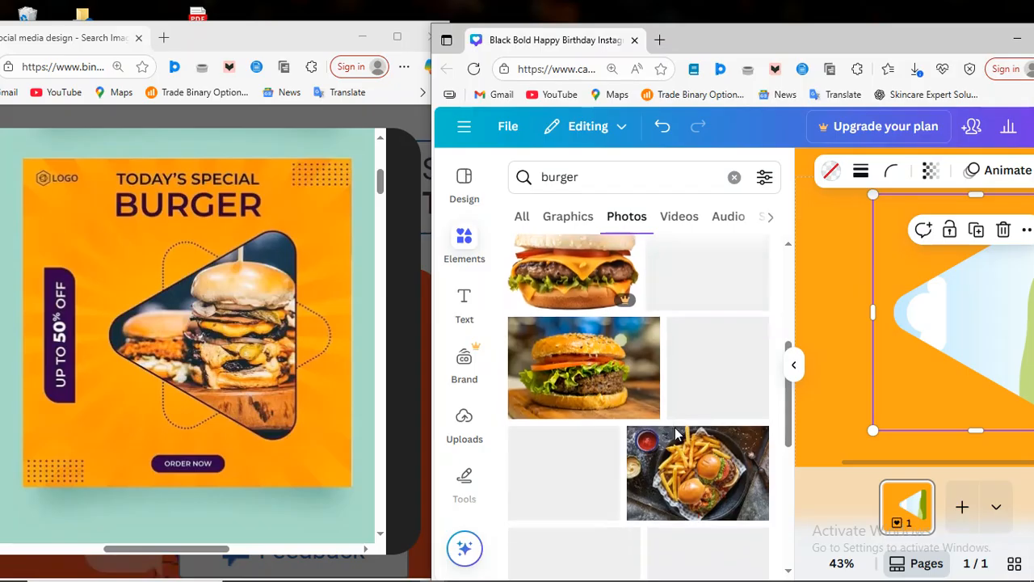
scroll(731, 458, "up", 1)
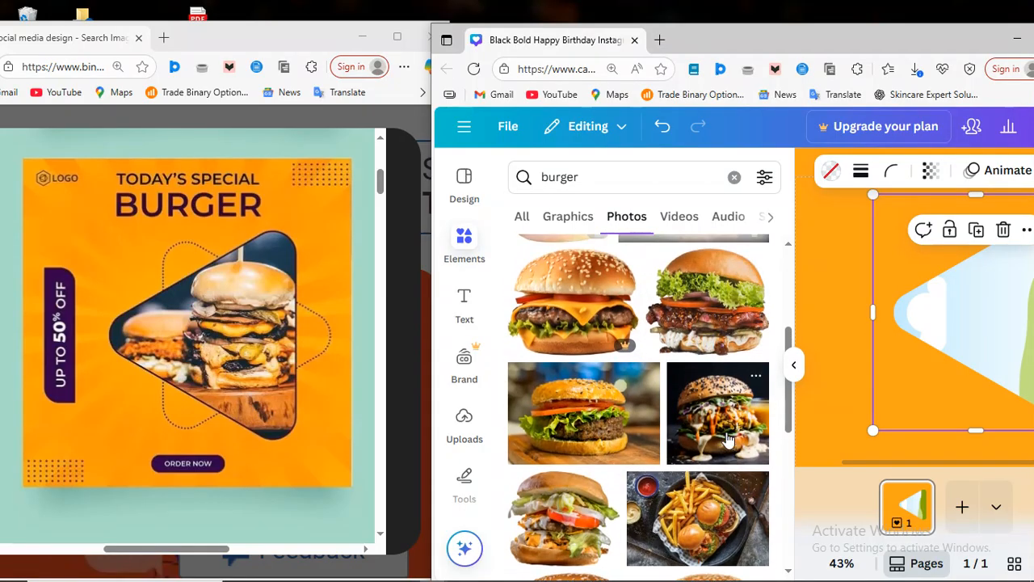
left_click(726, 436)
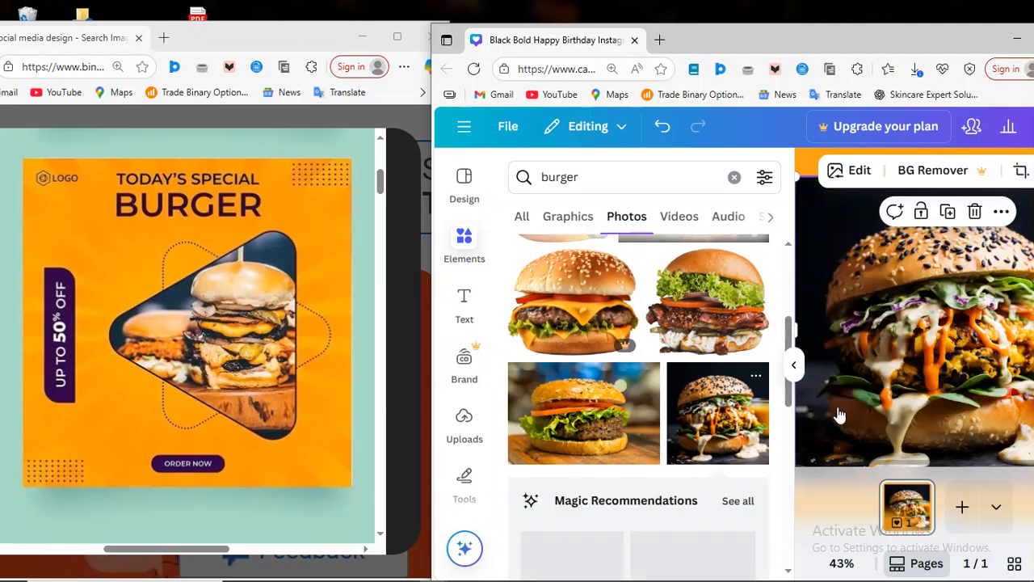
Drop the burger photo into the triangle frame and enter its crop mode.
left_click(794, 364)
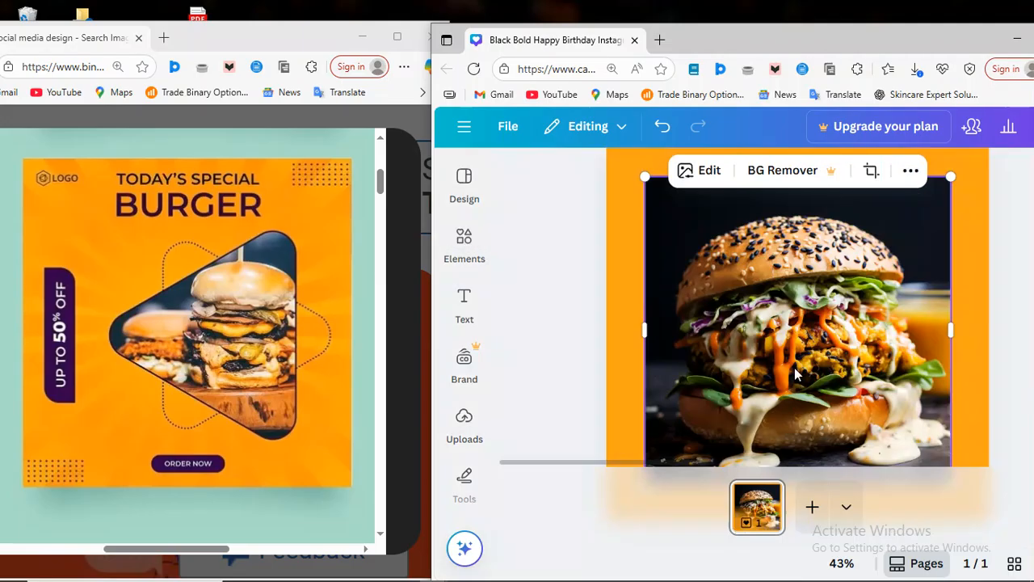
left_click_drag(771, 349, 869, 336)
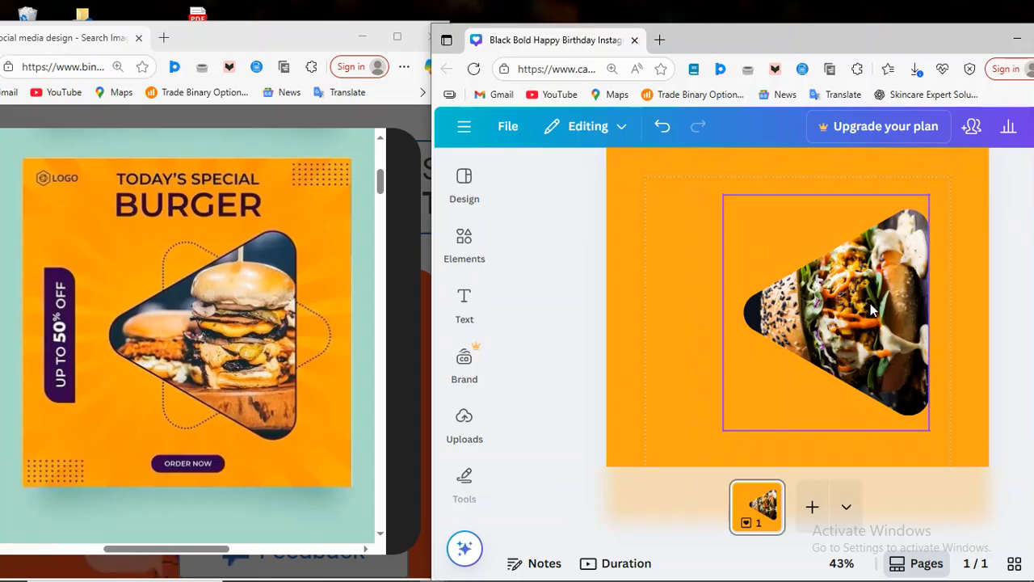
double_click(870, 309)
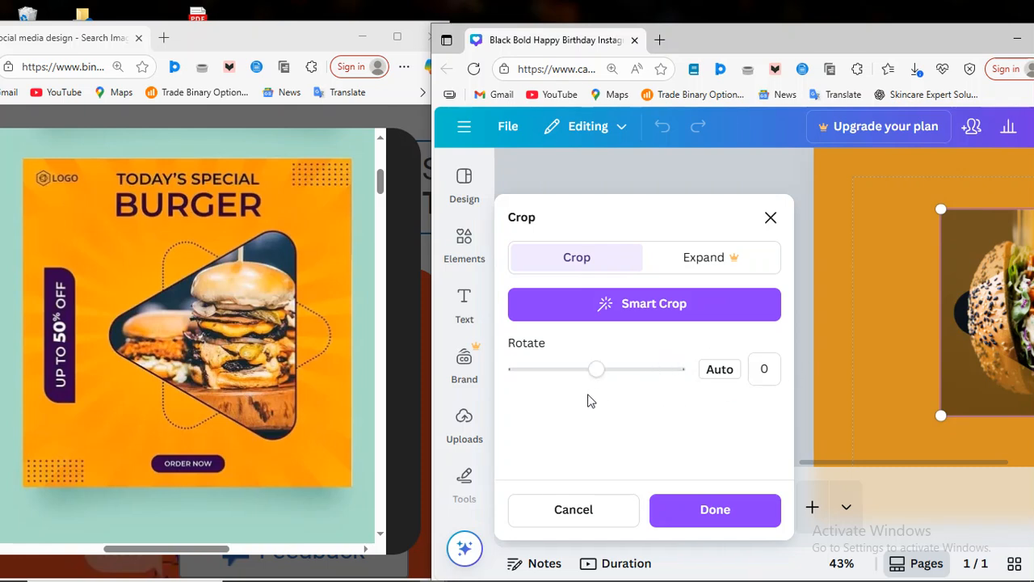
Move the browser window left and widen it to the screen edge.
left_click_drag(828, 37, 656, 44)
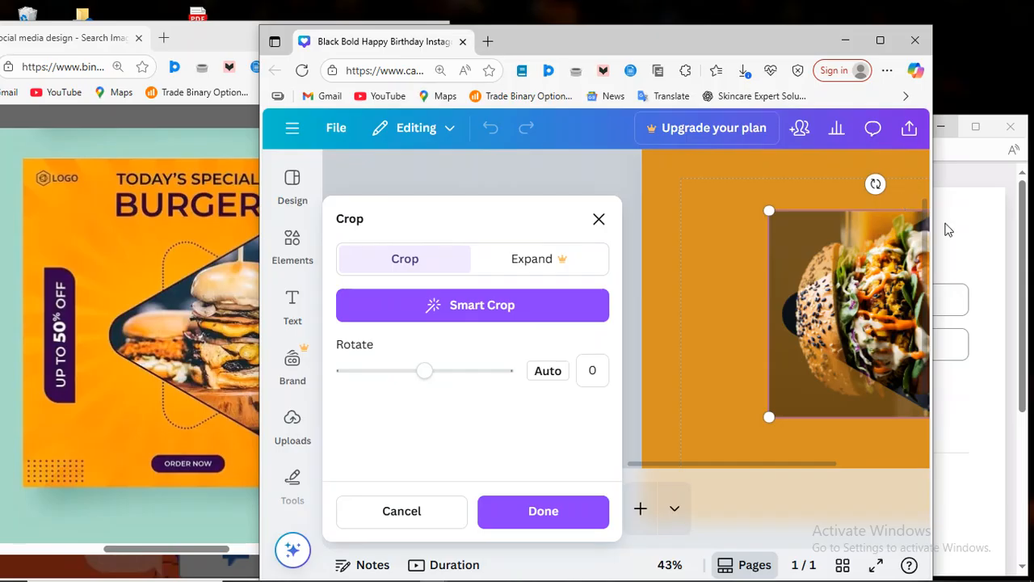
scroll(933, 233, "down", 3)
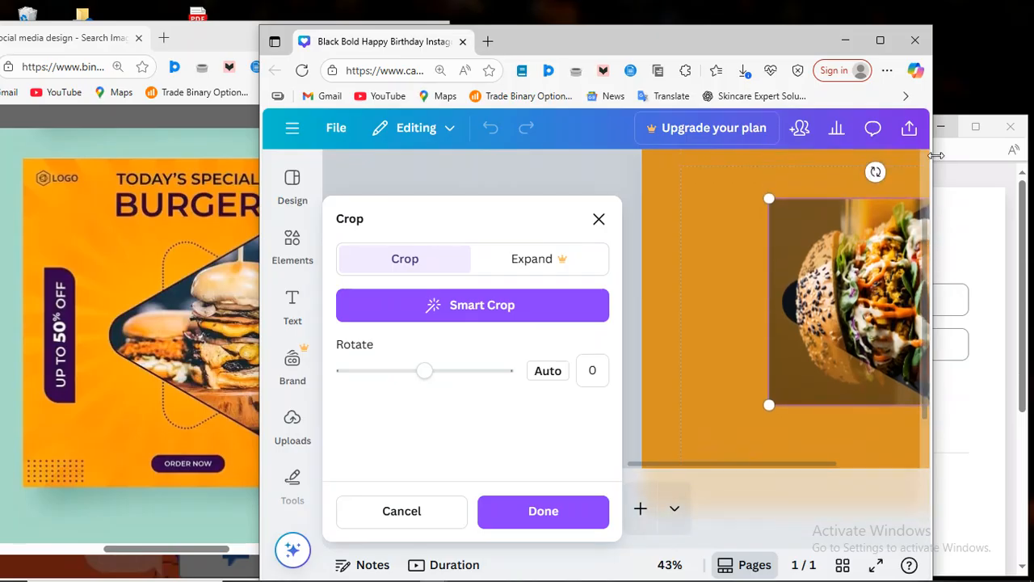
left_click_drag(933, 155, 1032, 155)
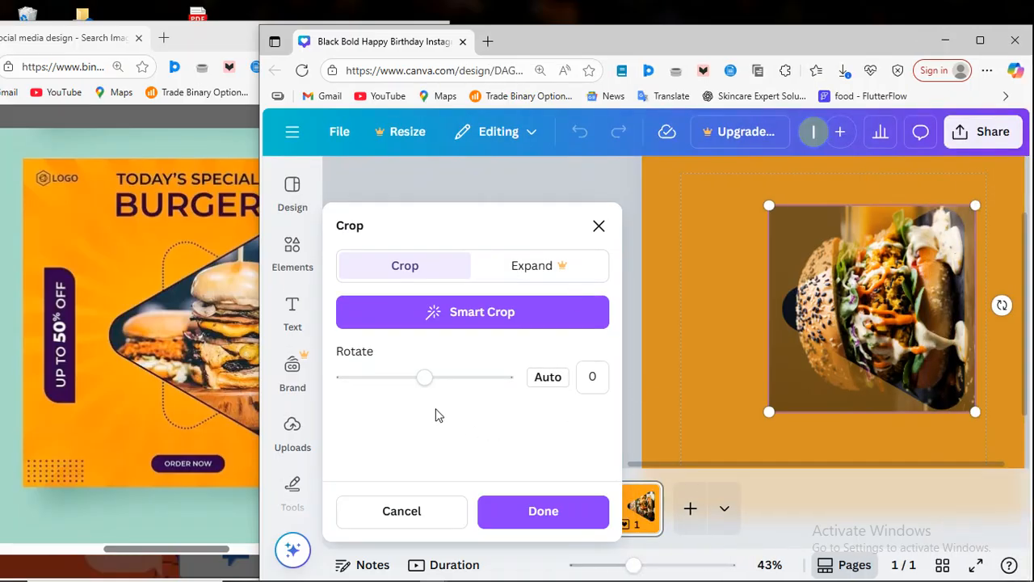
Rotate the framed burger photo to 90° and apply the crop.
mouse_move(479, 392)
left_mouse_down()
mouse_move(492, 393)
mouse_move(470, 393)
left_mouse_up()
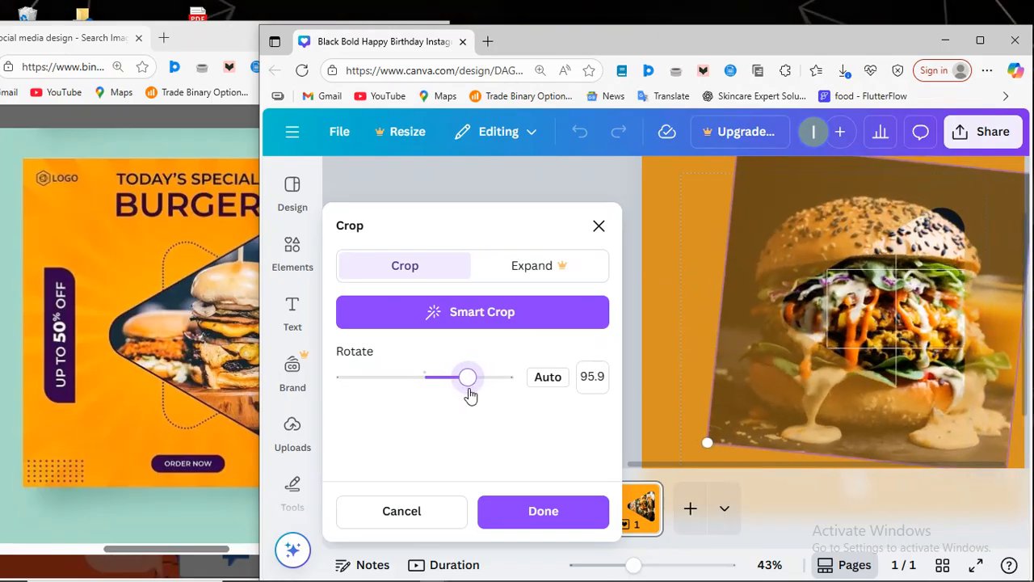
double_click(592, 377)
type("90")
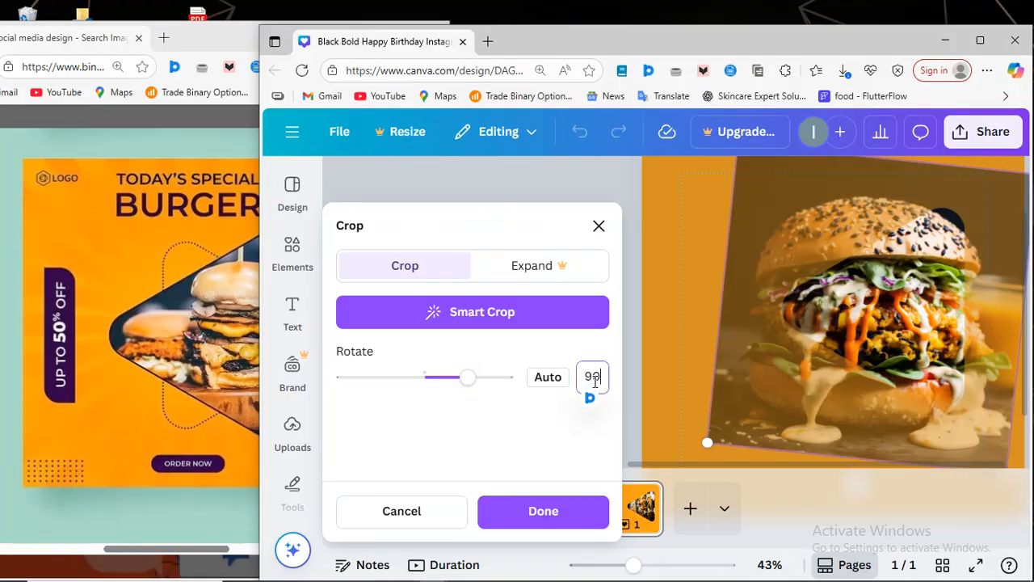
key("Return")
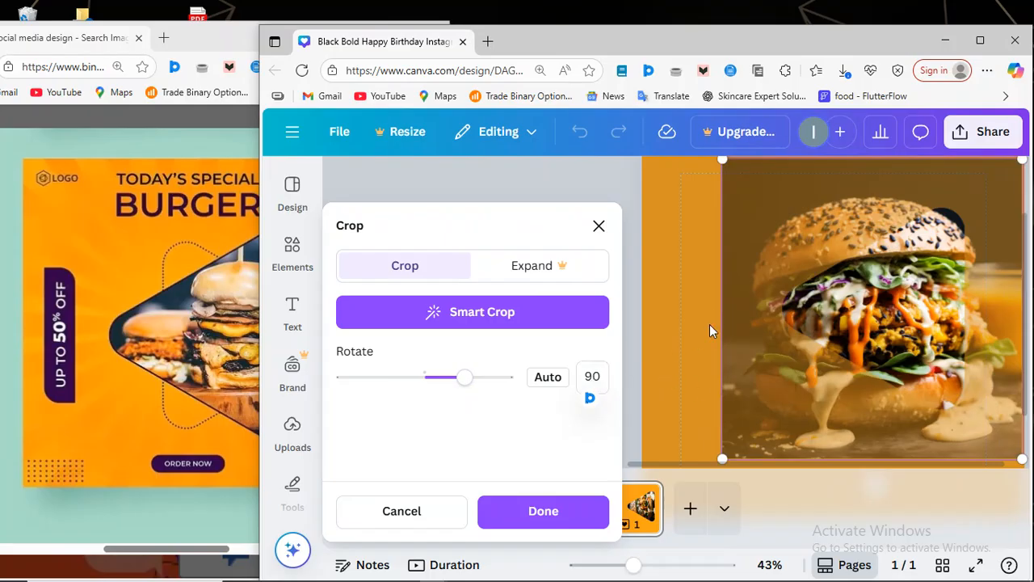
left_click(528, 512)
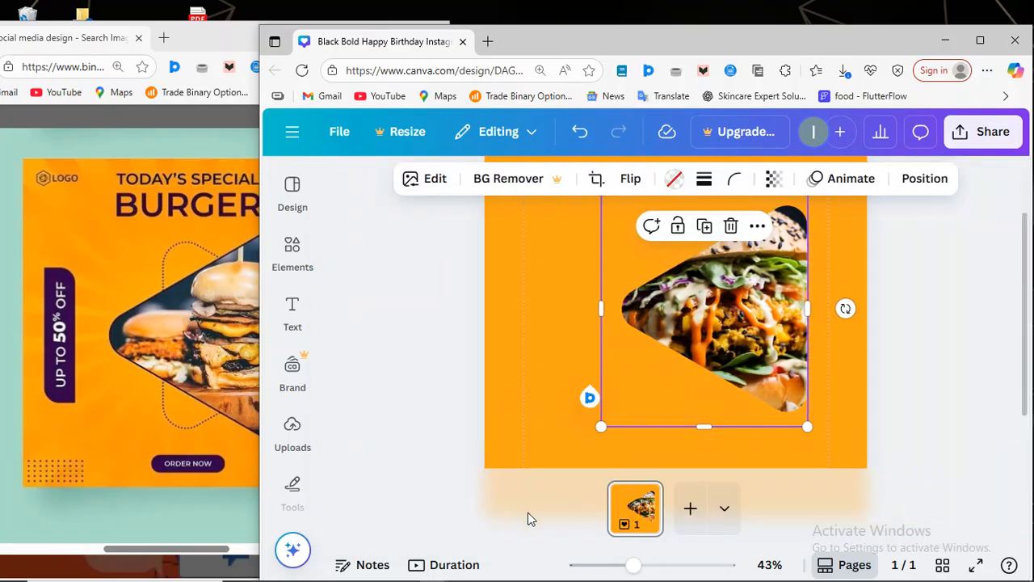
Recrop the burger photo from three corners, shift it right, and apply.
double_click(737, 318)
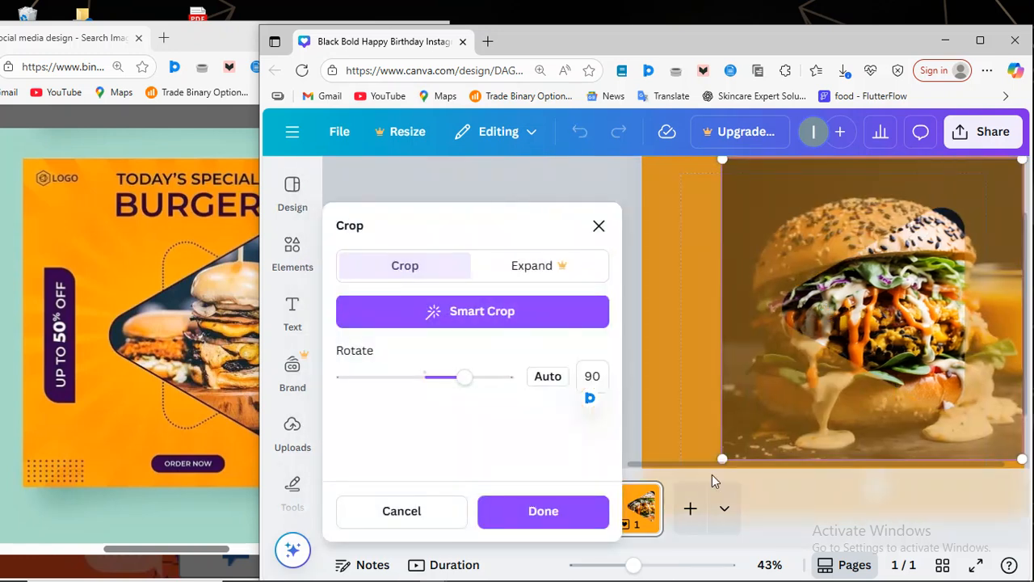
left_click_drag(722, 457, 754, 427)
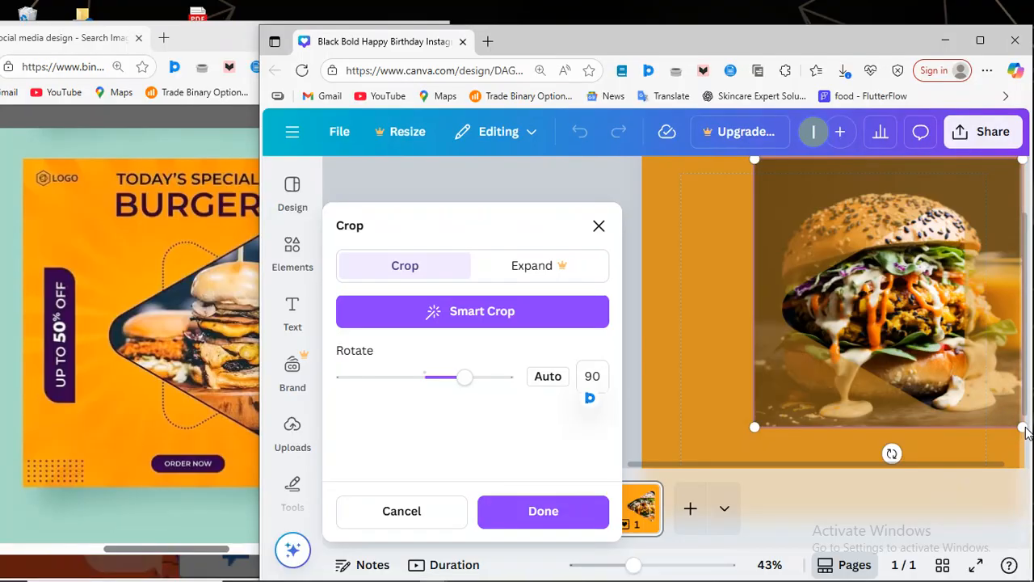
scroll(1020, 430, "down", 1)
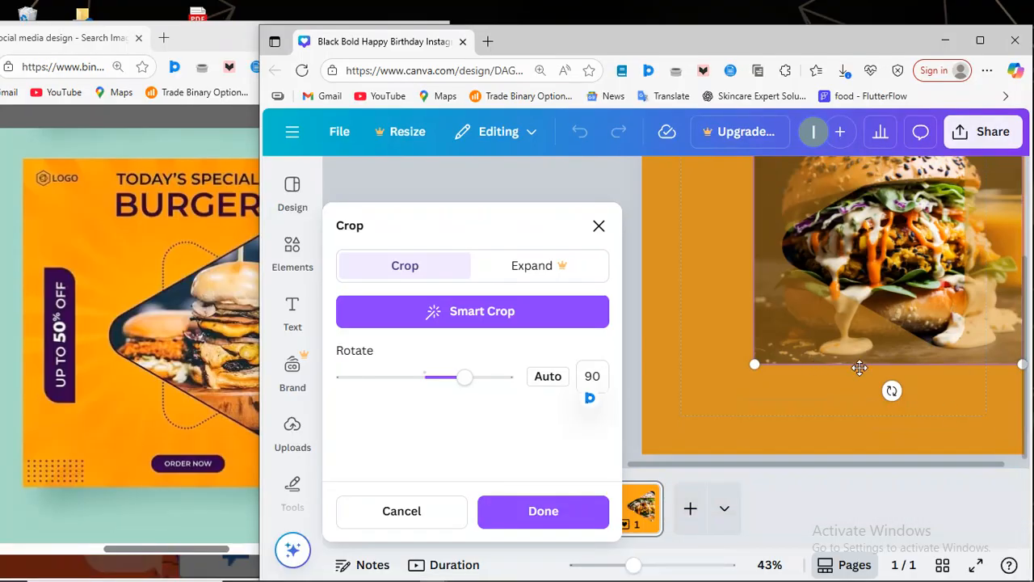
scroll(871, 399, "right", 3)
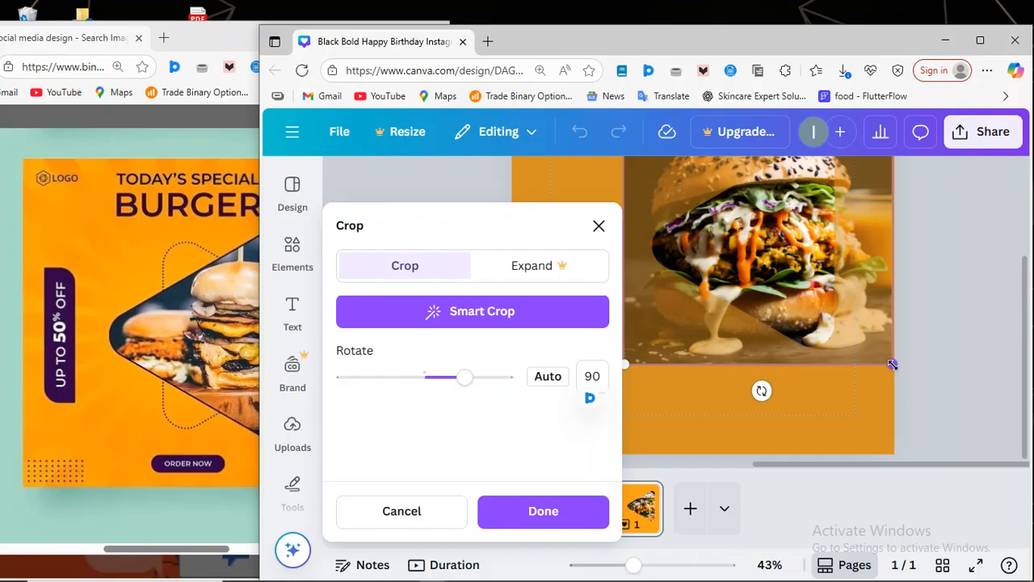
left_click_drag(892, 364, 852, 348)
left_click_drag(792, 297, 792, 298)
scroll(767, 294, "up", 3)
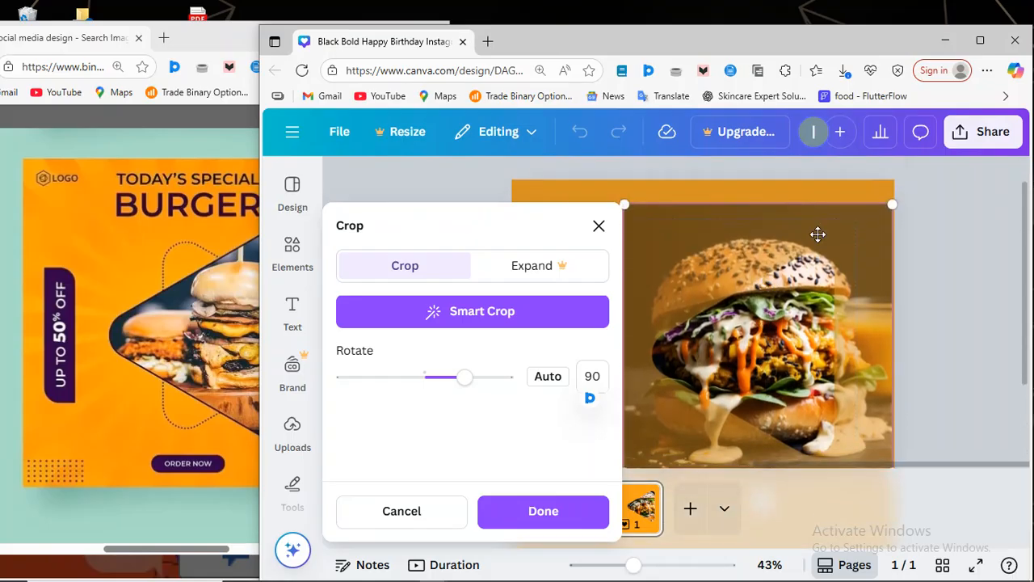
left_click_drag(892, 206, 859, 236)
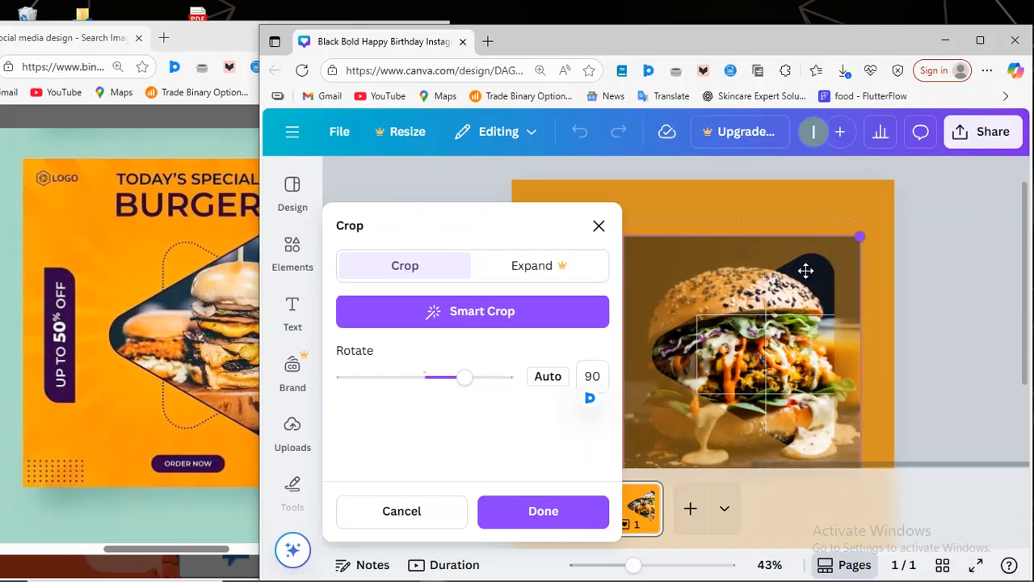
left_click_drag(777, 349, 865, 324)
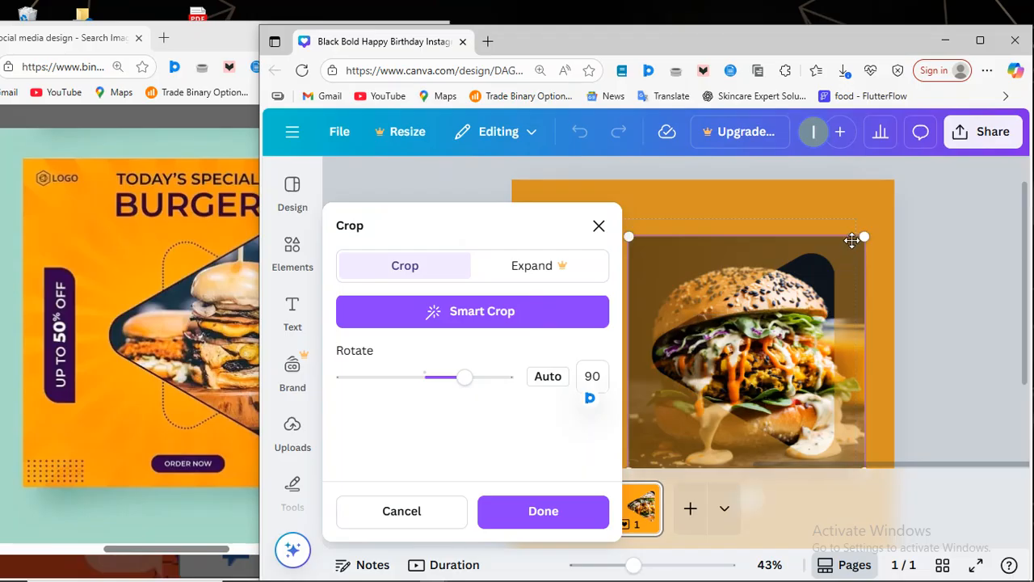
left_click(549, 520)
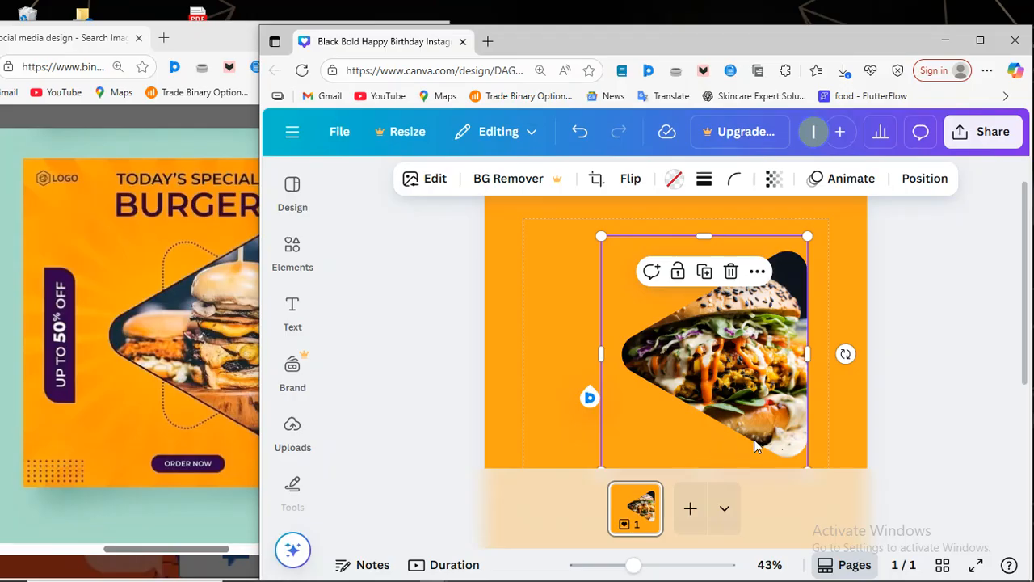
Replace the framed photo with the sesame-bun burger on a blurred background.
left_click(284, 272)
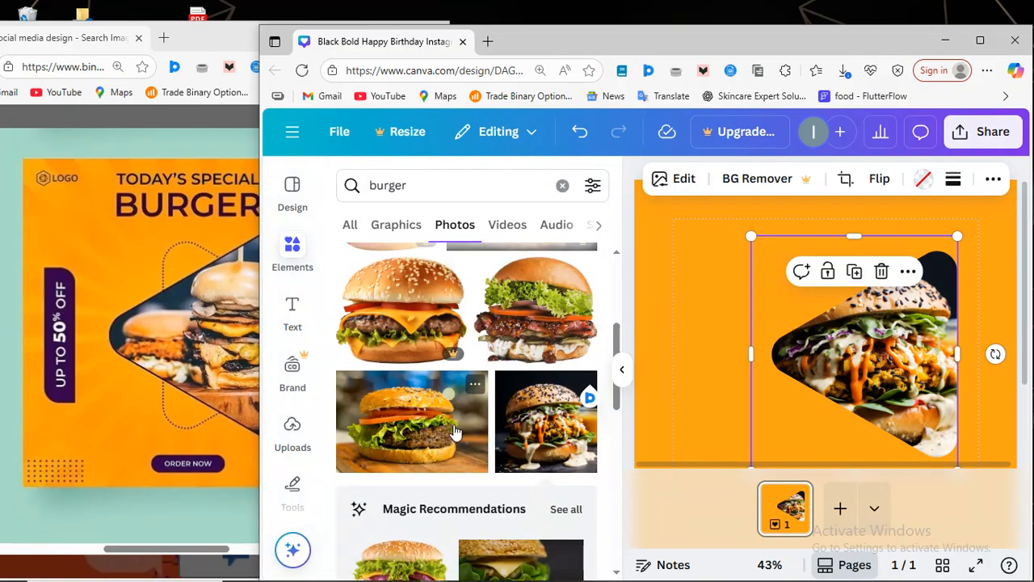
scroll(455, 431, "down", 3)
scroll(454, 431, "down", 5)
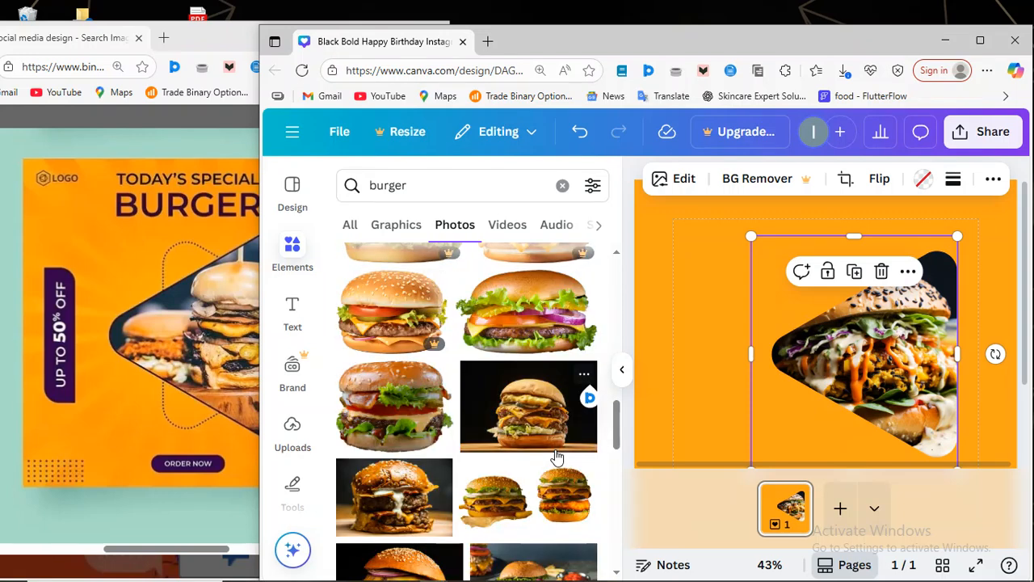
scroll(499, 487, "down", 1)
scroll(499, 487, "down", 4)
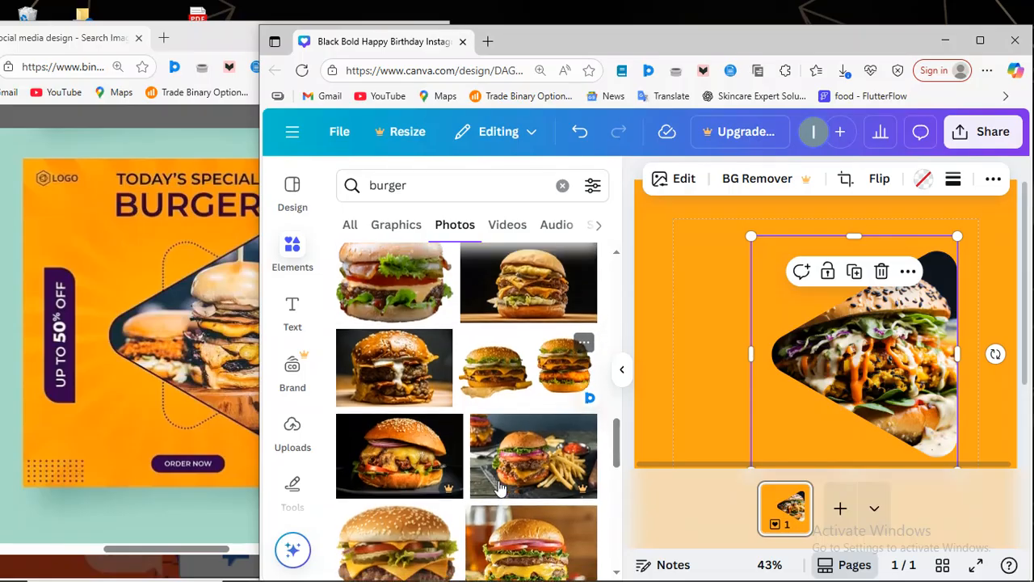
scroll(498, 487, "down", 1)
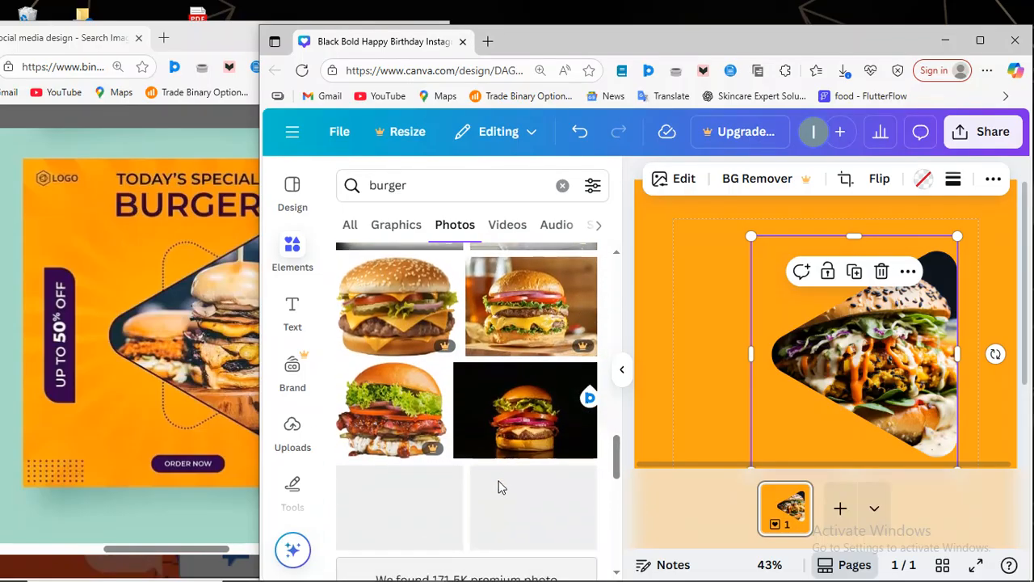
scroll(531, 418, "down", 3)
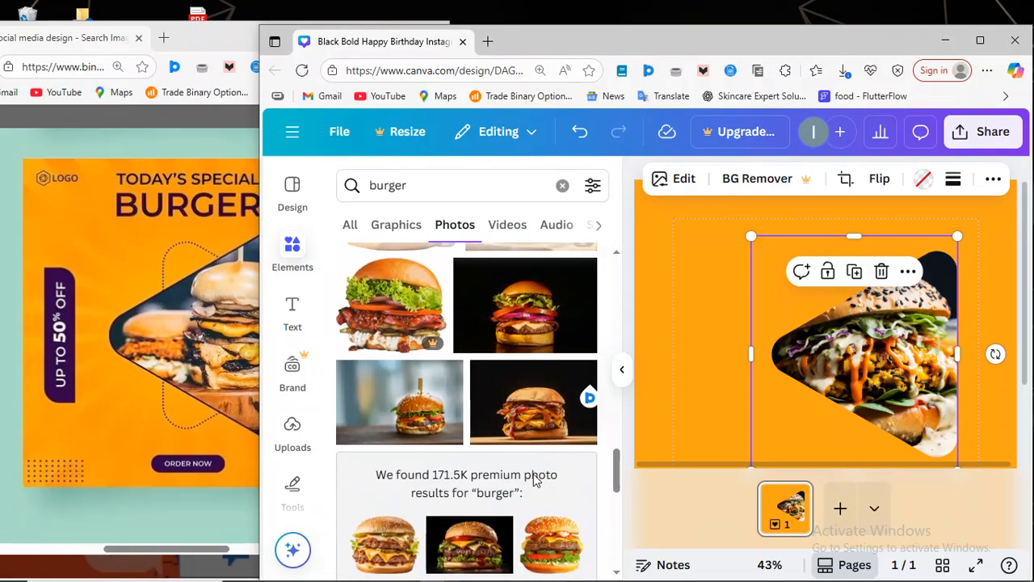
left_click(403, 404)
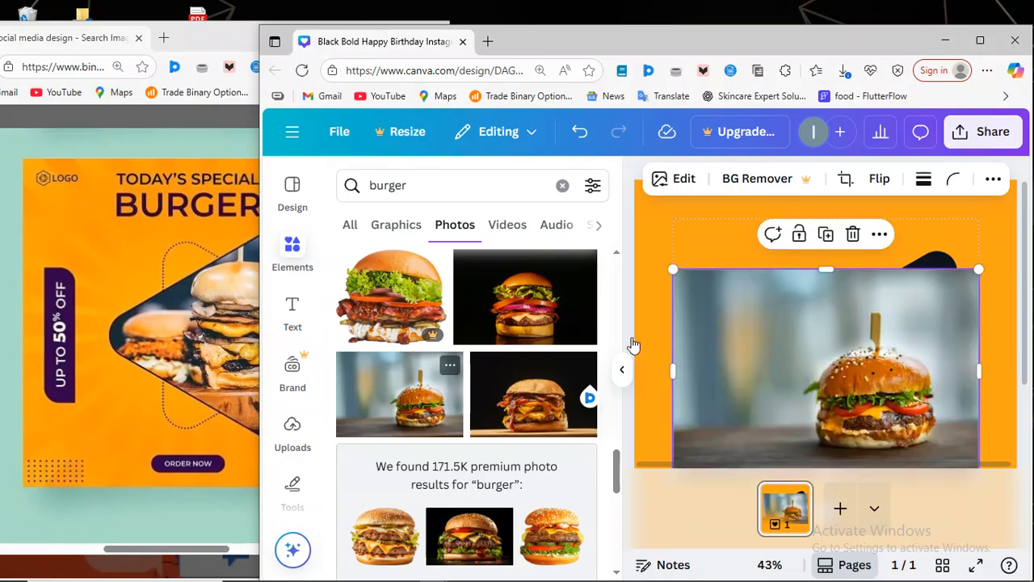
left_click_drag(773, 346, 858, 324)
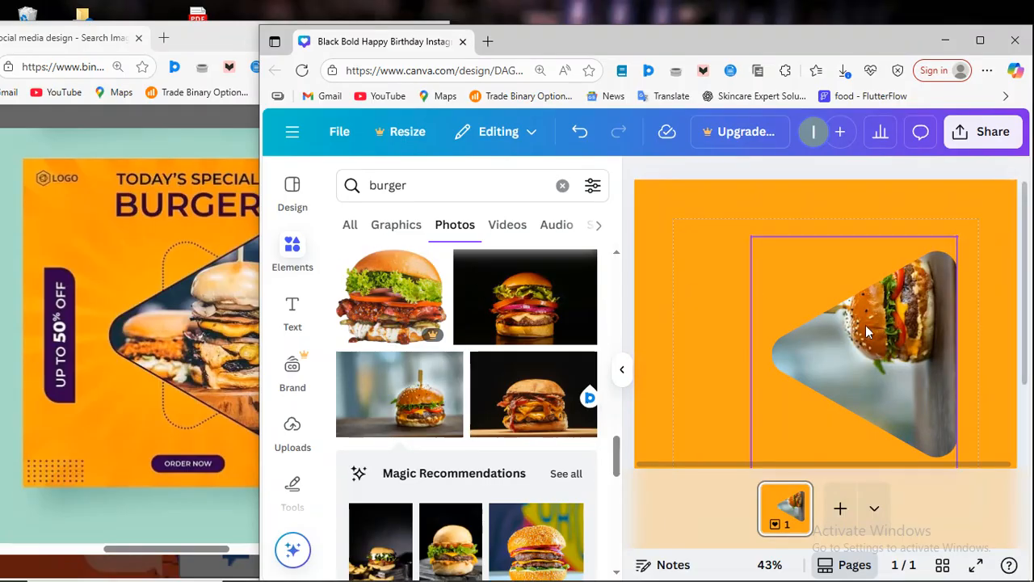
Rotate the new burger photo 90° in crop mode so it stands upright.
left_click(901, 341)
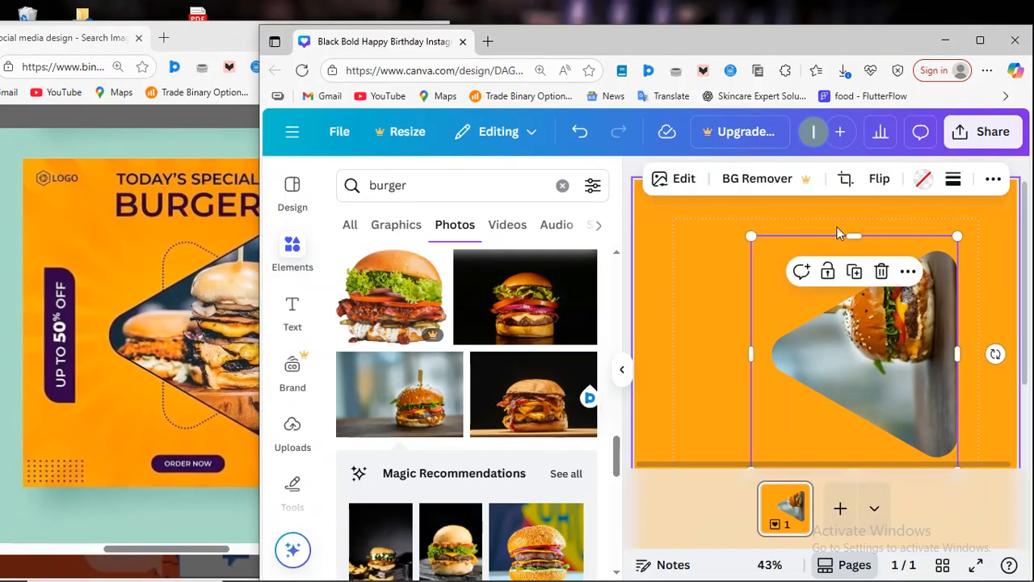
left_click(908, 273)
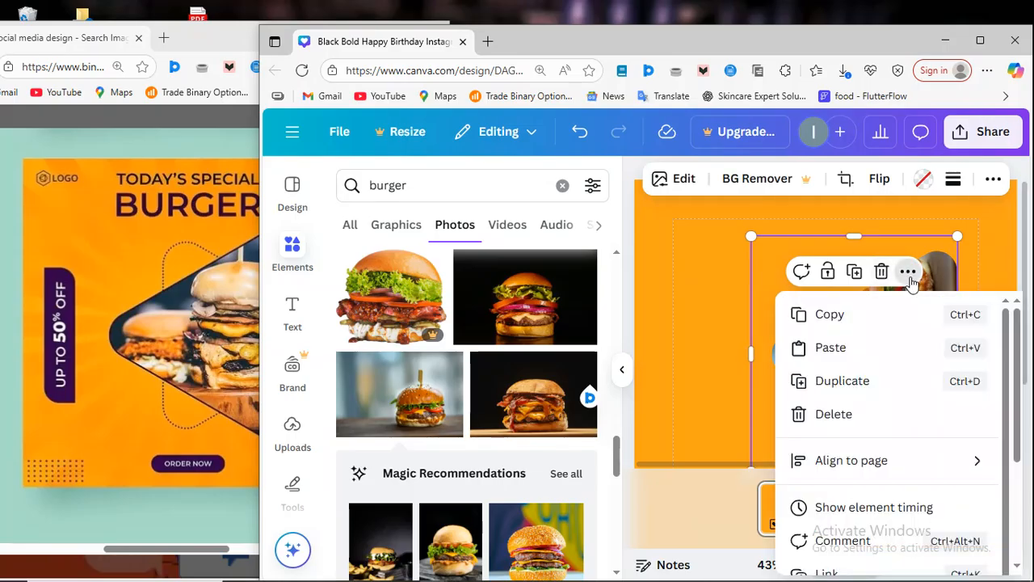
left_click(629, 457)
double_click(876, 374)
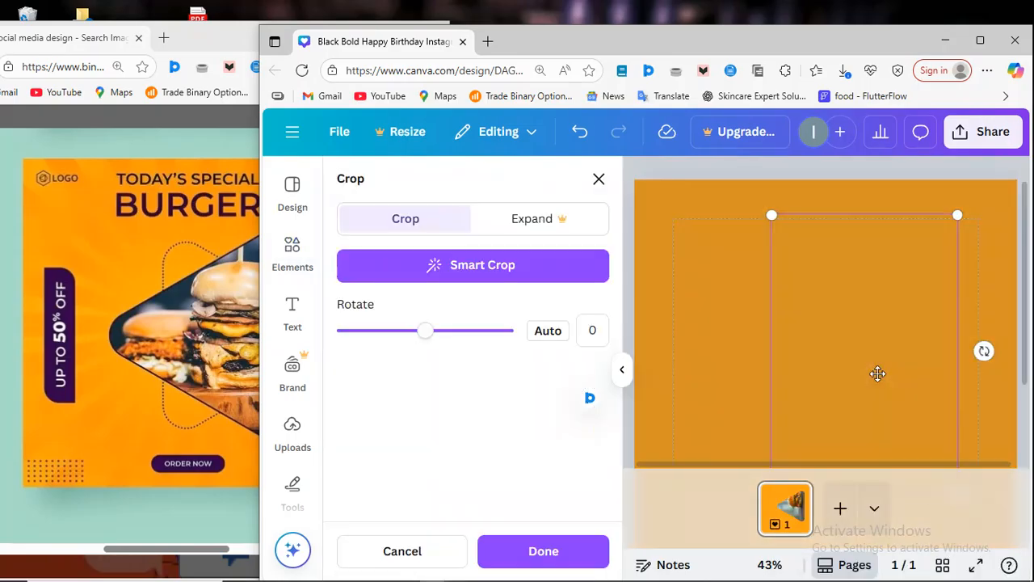
left_click(592, 330)
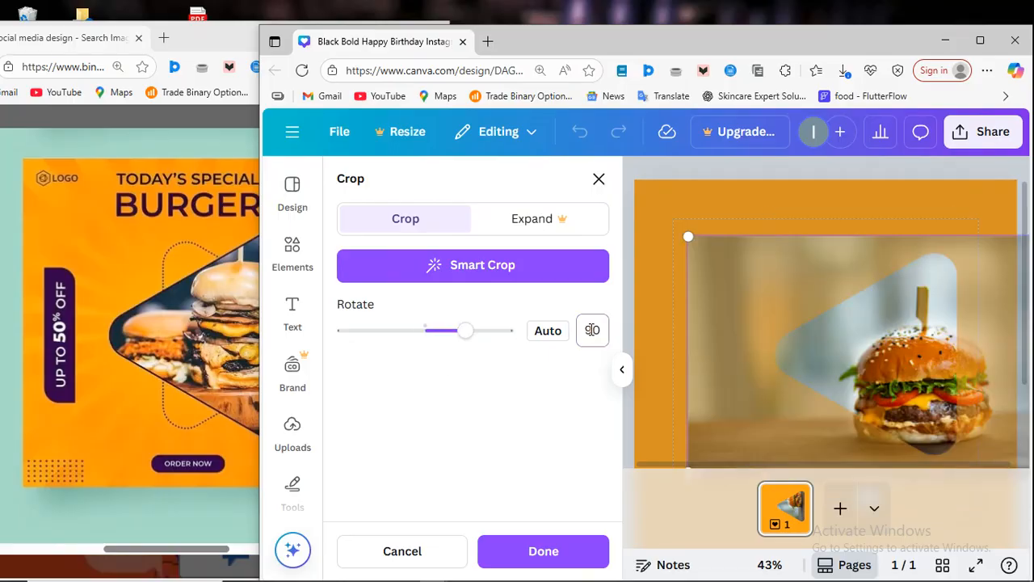
Shift and resize the photo inside the triangle frame, then apply the crop.
left_click_drag(892, 373, 854, 332)
scroll(823, 416, "down", 2)
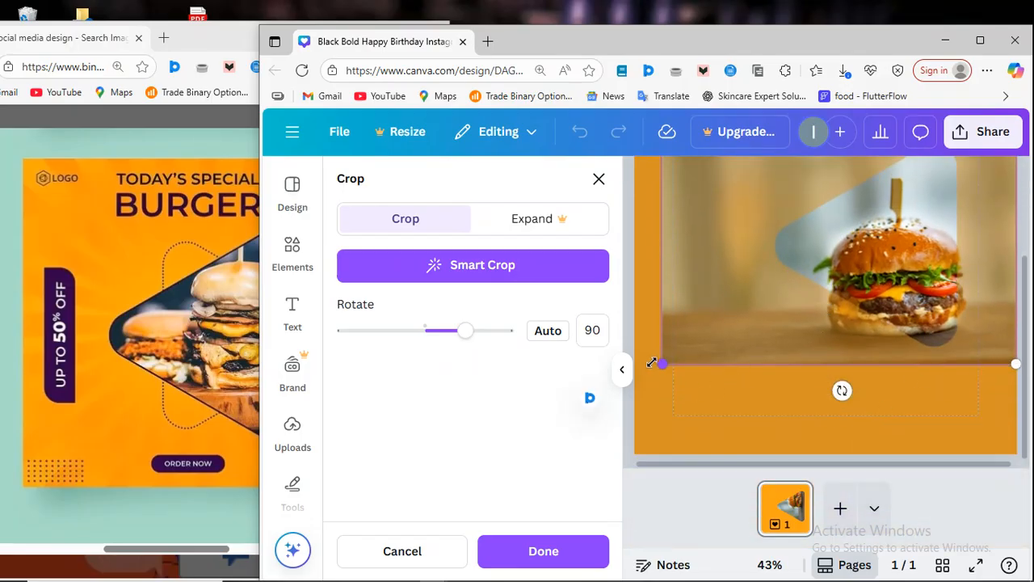
mouse_move(660, 363)
left_mouse_down()
mouse_move(704, 353)
mouse_move(655, 364)
left_mouse_up()
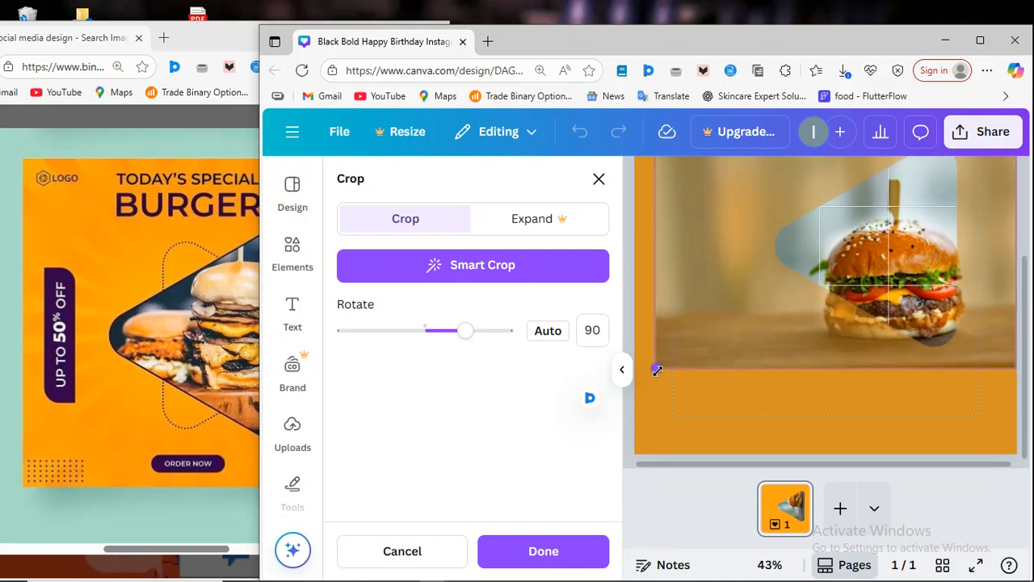
scroll(757, 353, "up", 2)
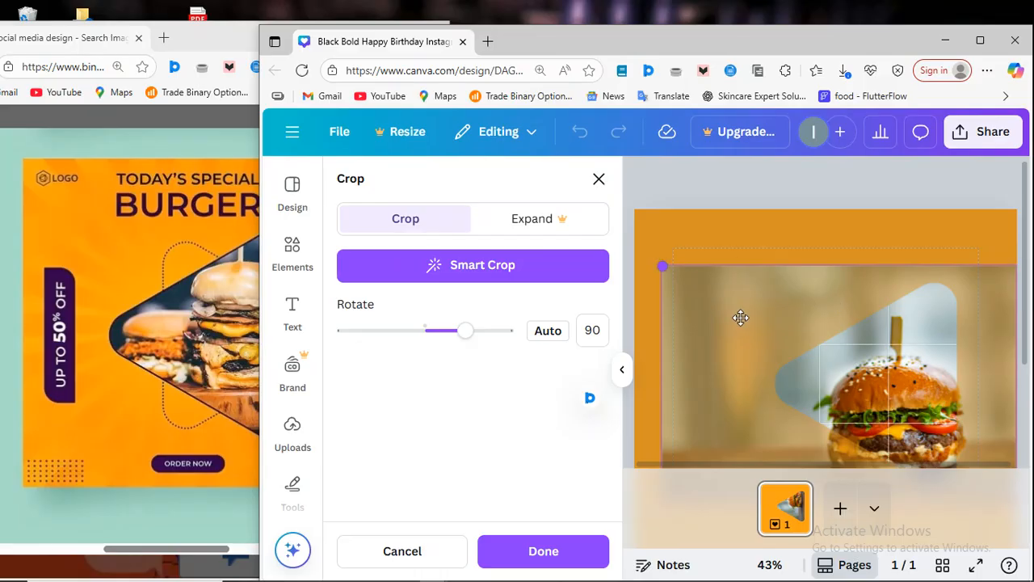
scroll(1022, 323, "down", 2)
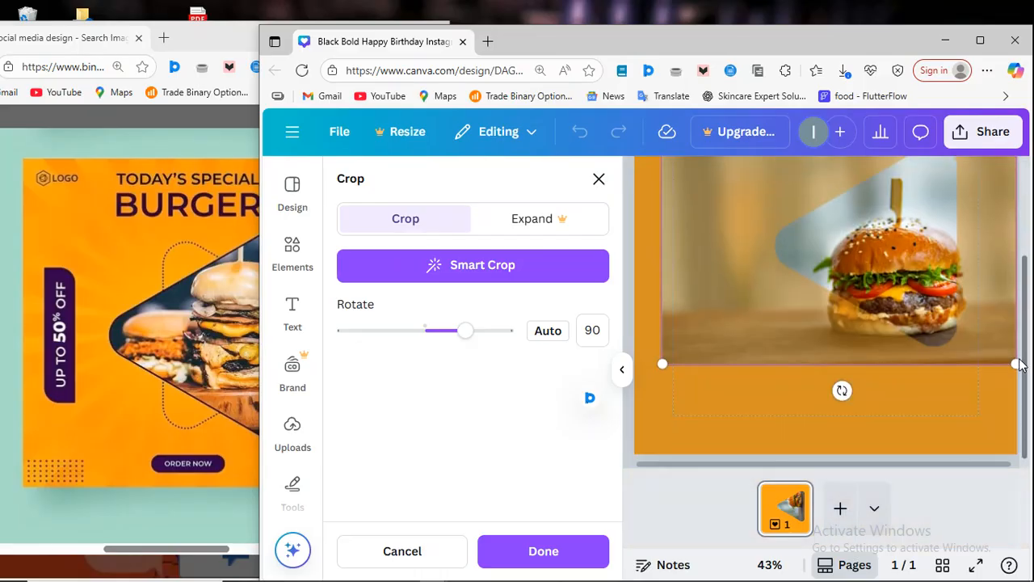
left_click_drag(898, 275, 900, 219)
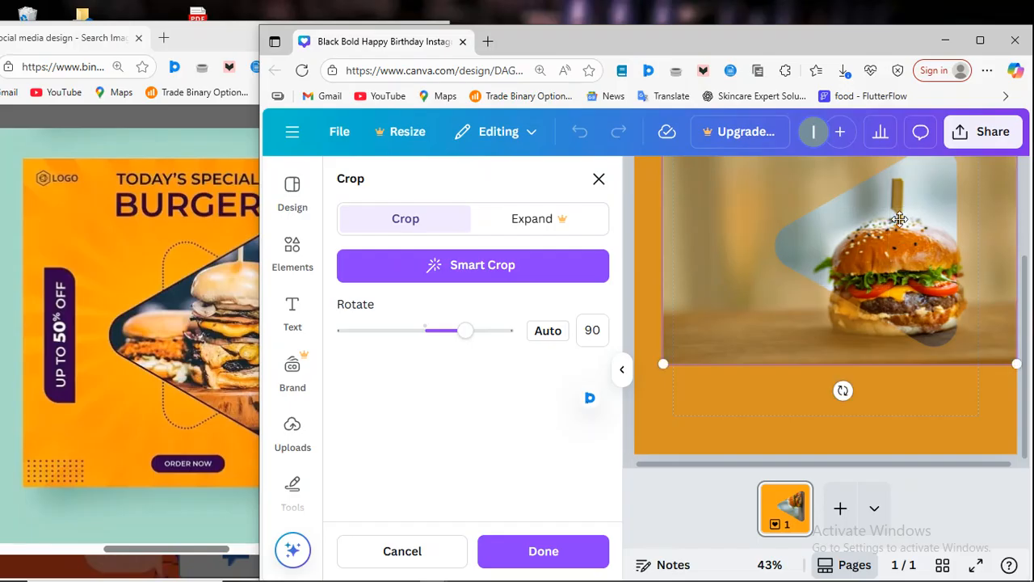
left_click(963, 434)
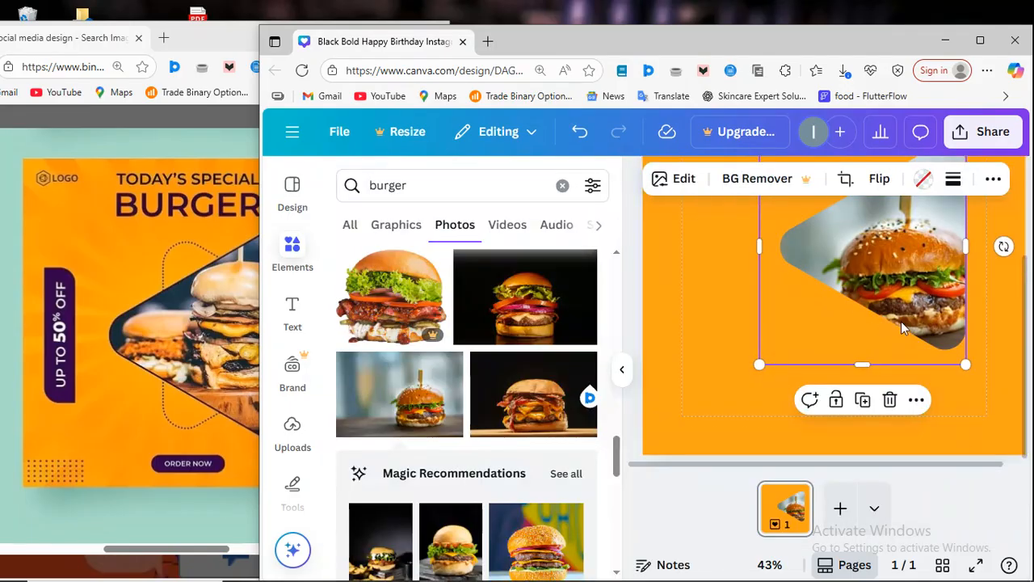
Bring the Bing reference design window to the front.
scroll(901, 321, "up", 2)
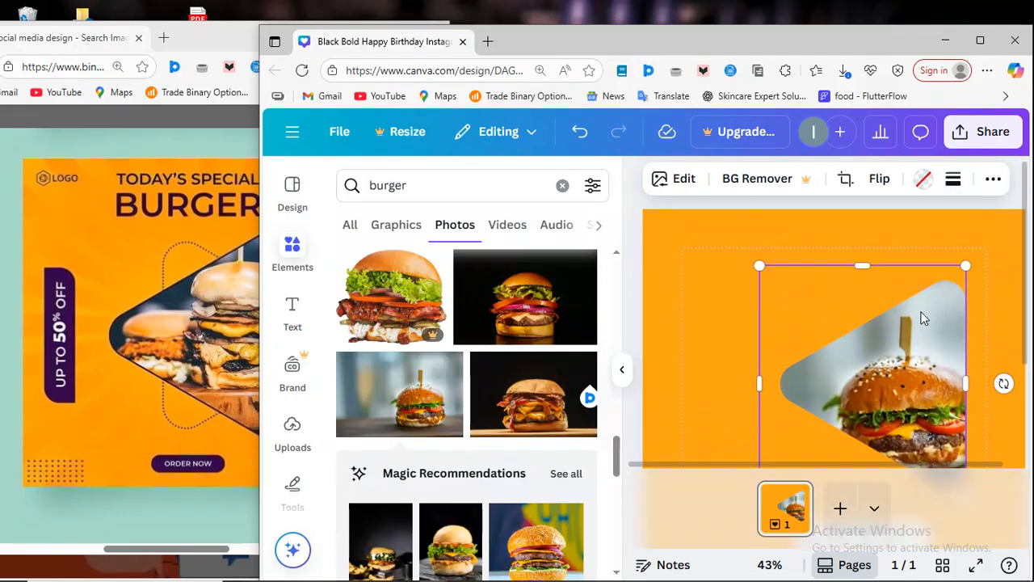
scroll(798, 359, "down", 2)
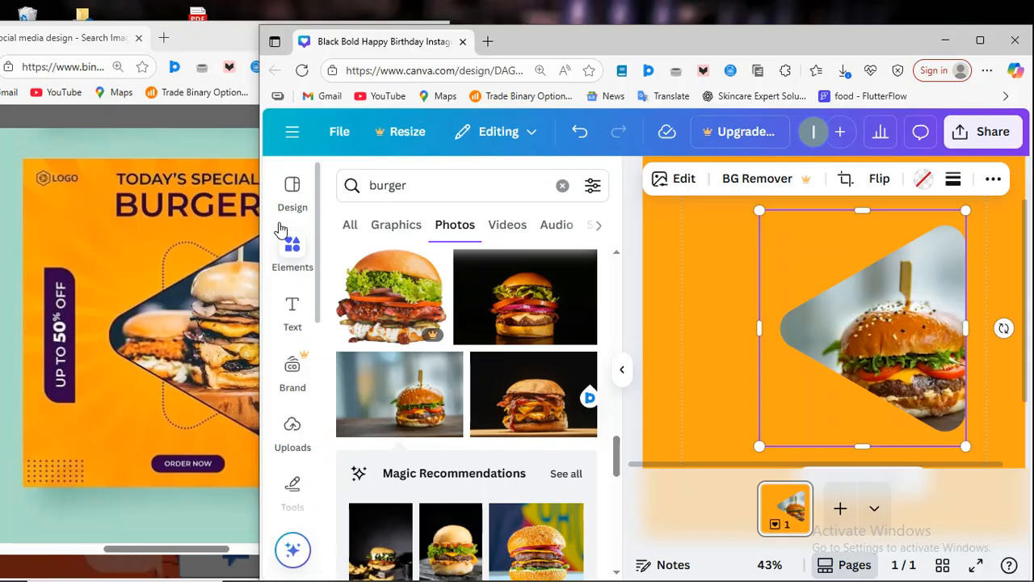
left_click(169, 218)
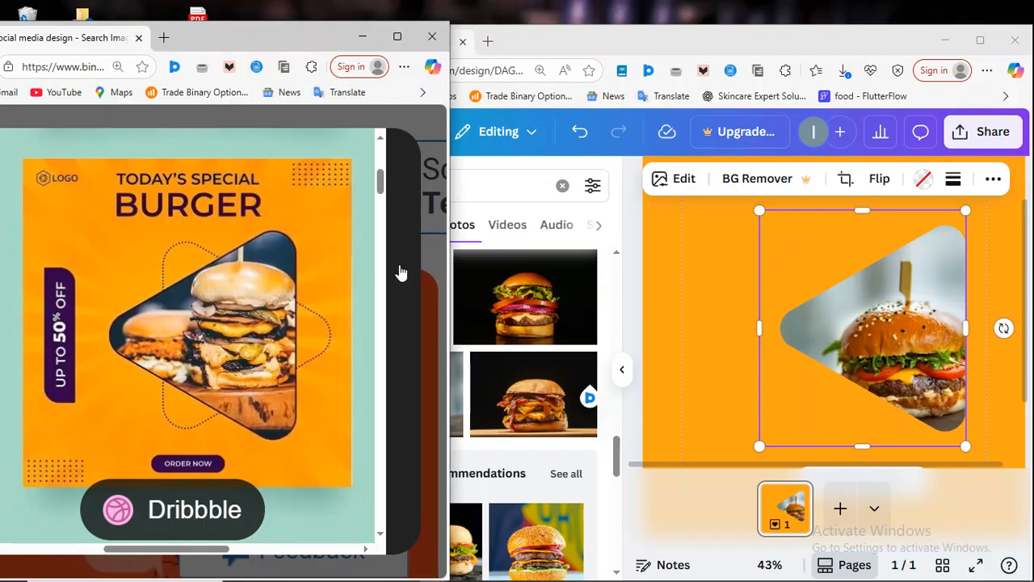
scroll(278, 232, "up", 3)
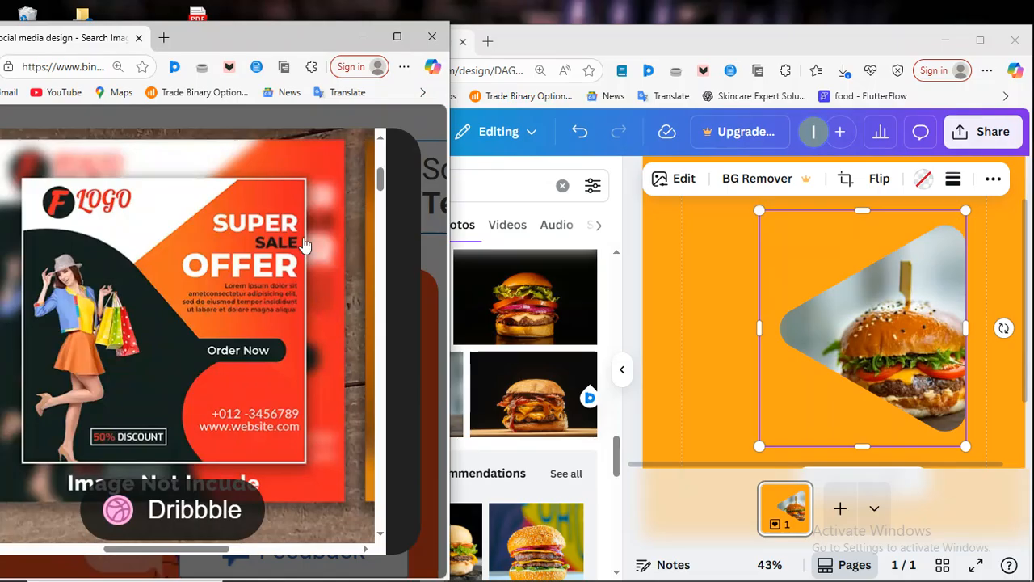
Maximize the Bing Images window and bring the 'social design - Search' window forward.
left_click_drag(379, 179, 392, 114)
left_click(398, 38)
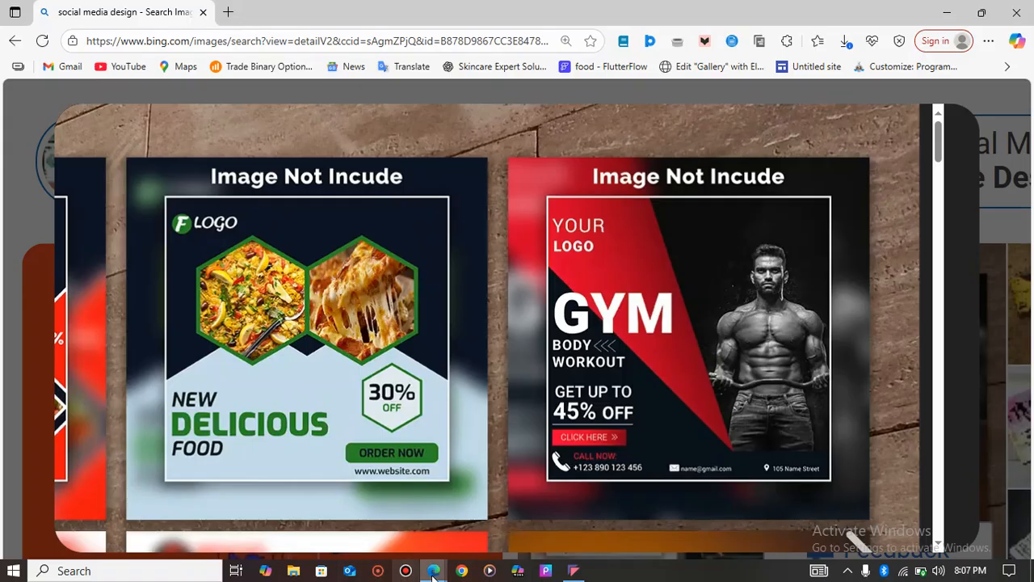
mouse_move(435, 571)
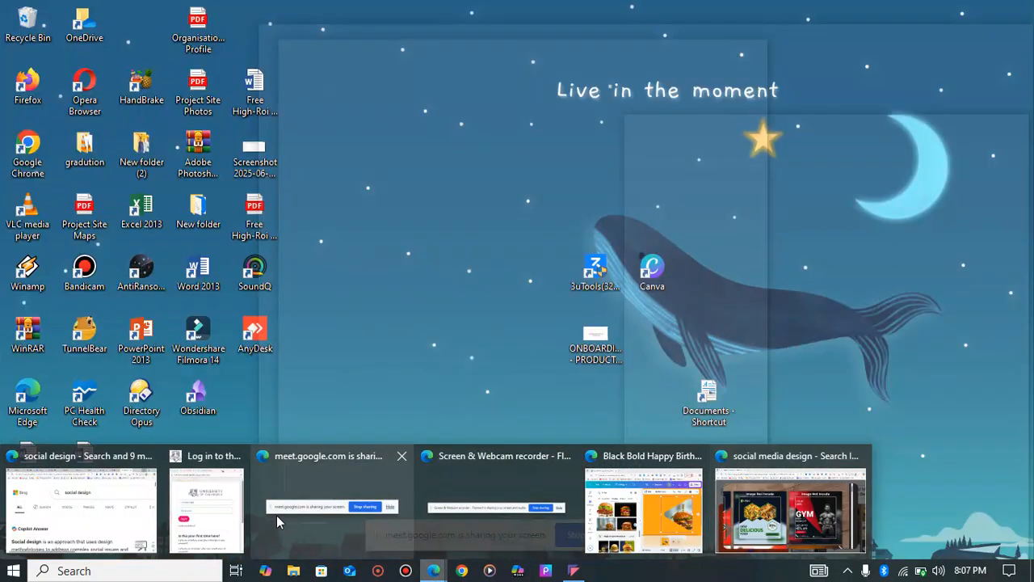
mouse_move(174, 508)
left_click(75, 476)
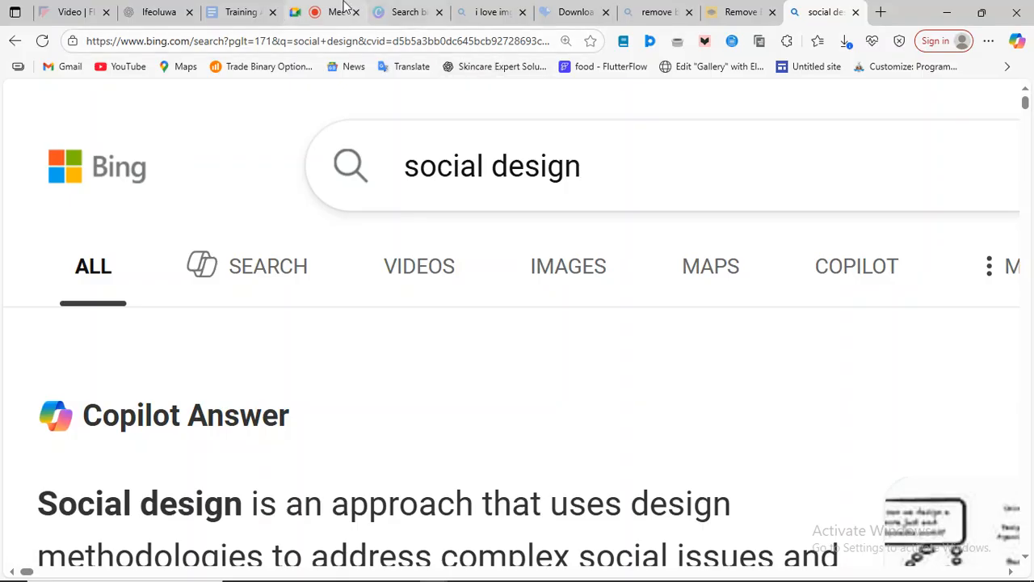
left_click(344, 7)
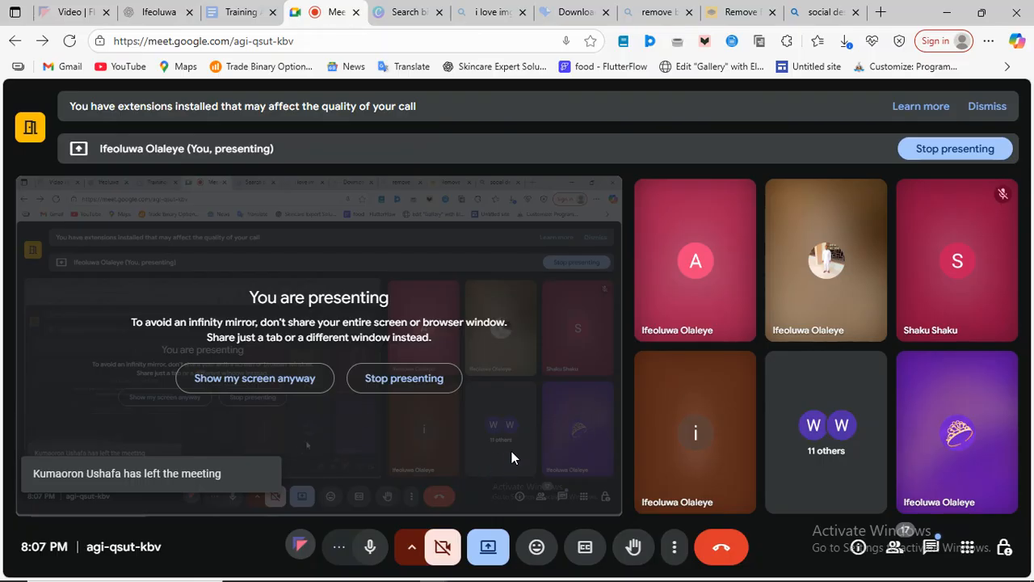
Mute the microphone in Google Meet and bring up the Flonnect recorder.
left_click(373, 556)
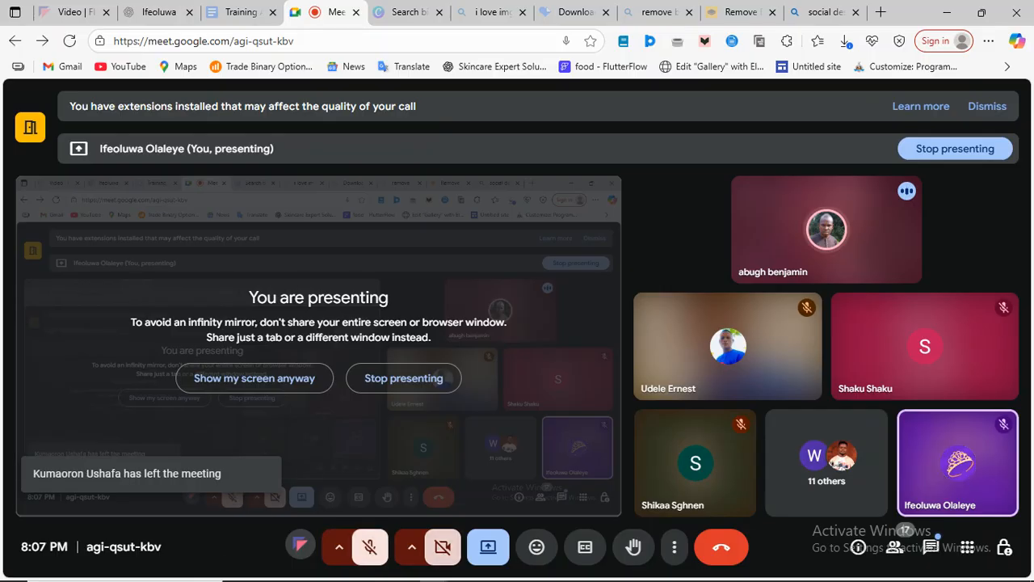
left_click(572, 570)
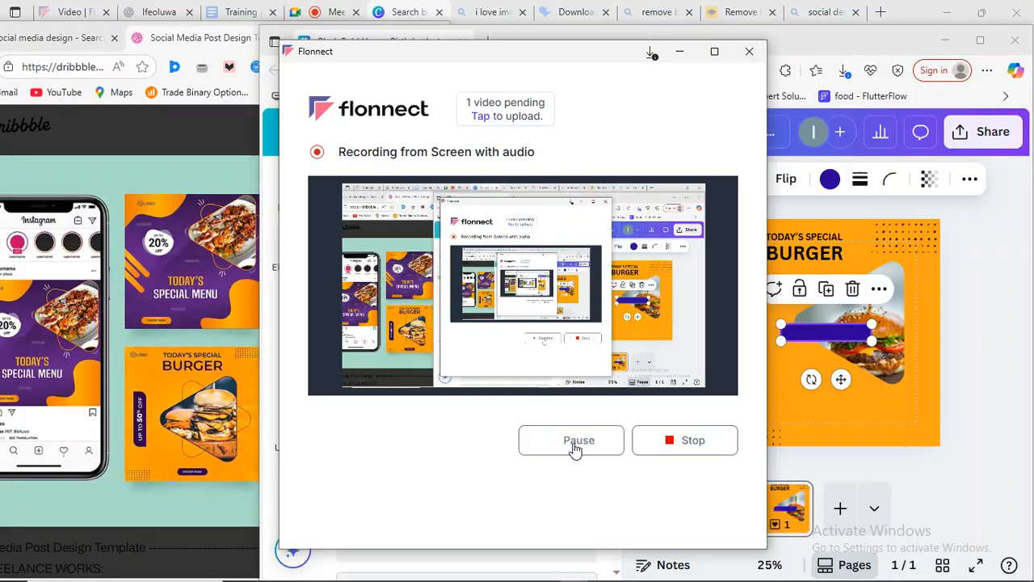
Bring Canva to the front, move the blue bar left beside the burger photo, and rotate it upright to about -75°.
left_click(954, 375)
left_click_drag(832, 334, 771, 335)
left_click_drag(792, 386, 930, 353)
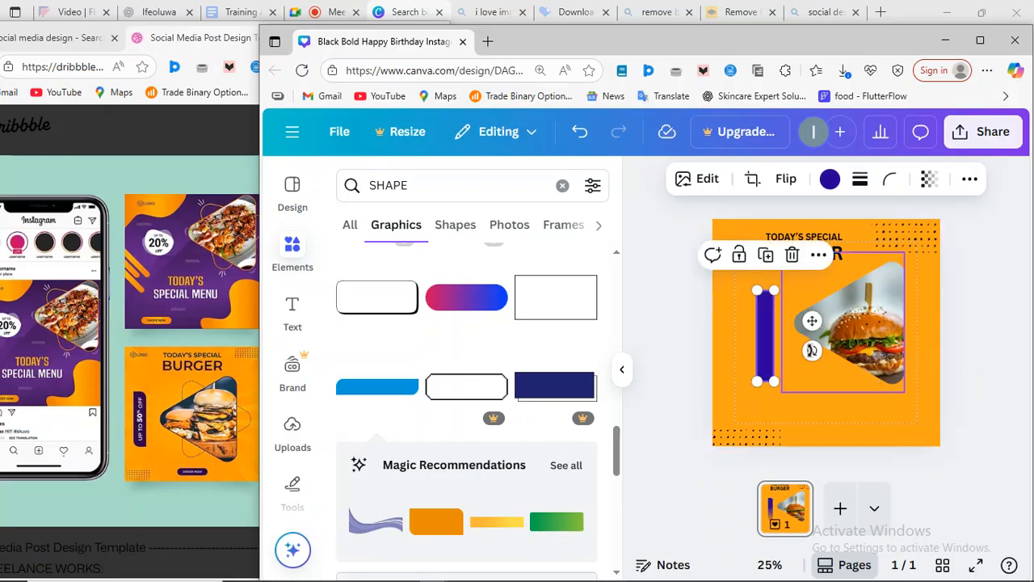
Stretch the purple bar taller at the left edge and place a duplicate of TODAY'S SPECIAL on it.
mouse_move(753, 287)
left_mouse_down()
mouse_move(733, 288)
mouse_move(755, 283)
left_mouse_up()
left_click_drag(763, 337, 741, 346)
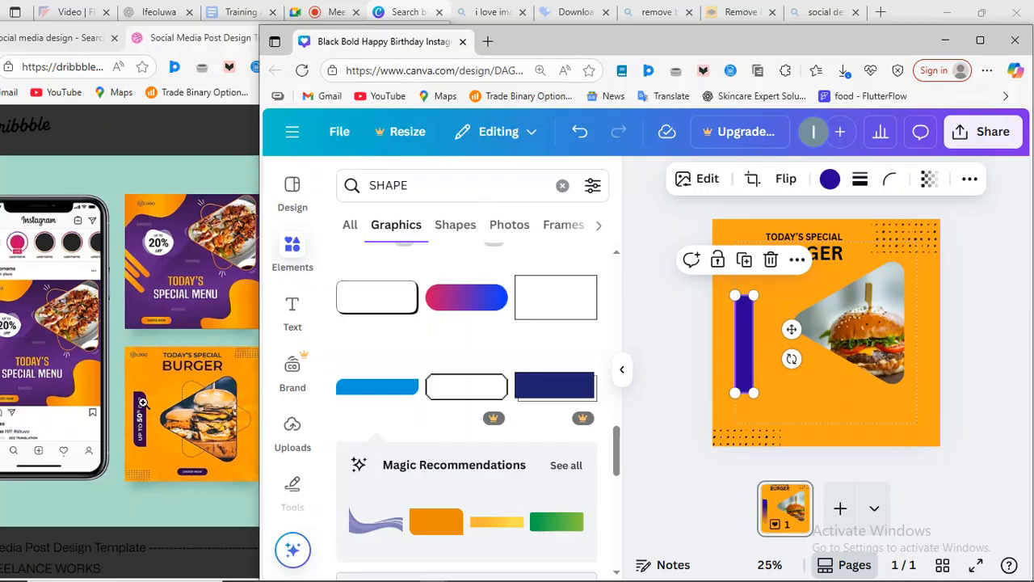
left_click(828, 241)
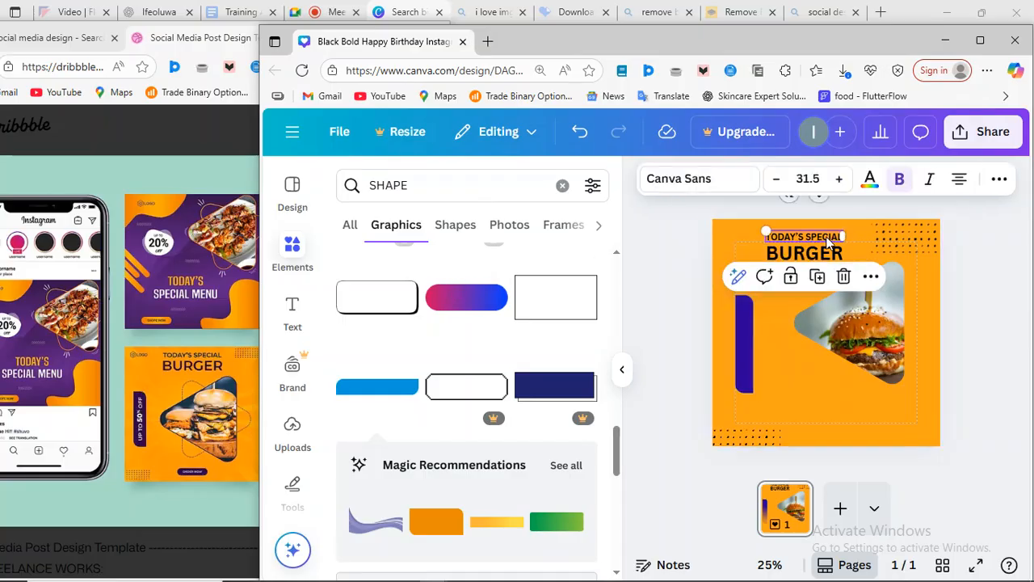
left_click(818, 277)
left_click_drag(816, 254, 763, 350)
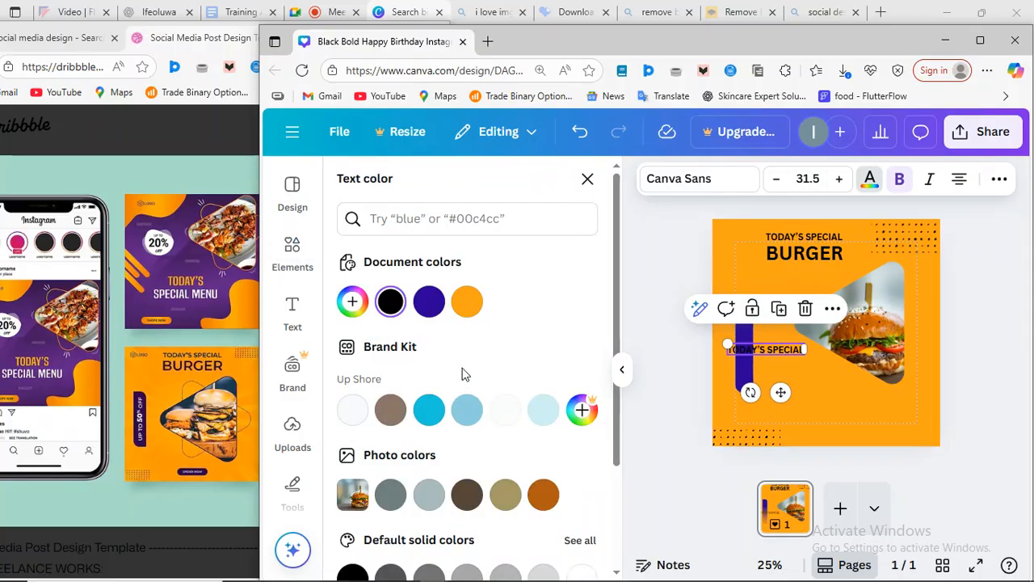
Set the copied text's colour to white #FFFFFF, dismissing the brand kit upgrade prompts.
left_click(510, 411)
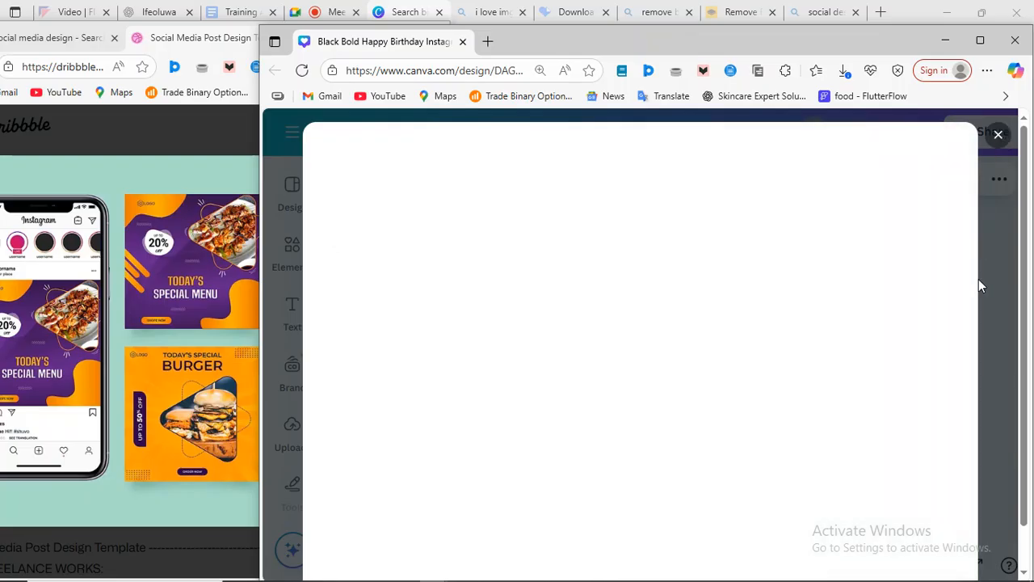
left_click(998, 136)
left_click(513, 416)
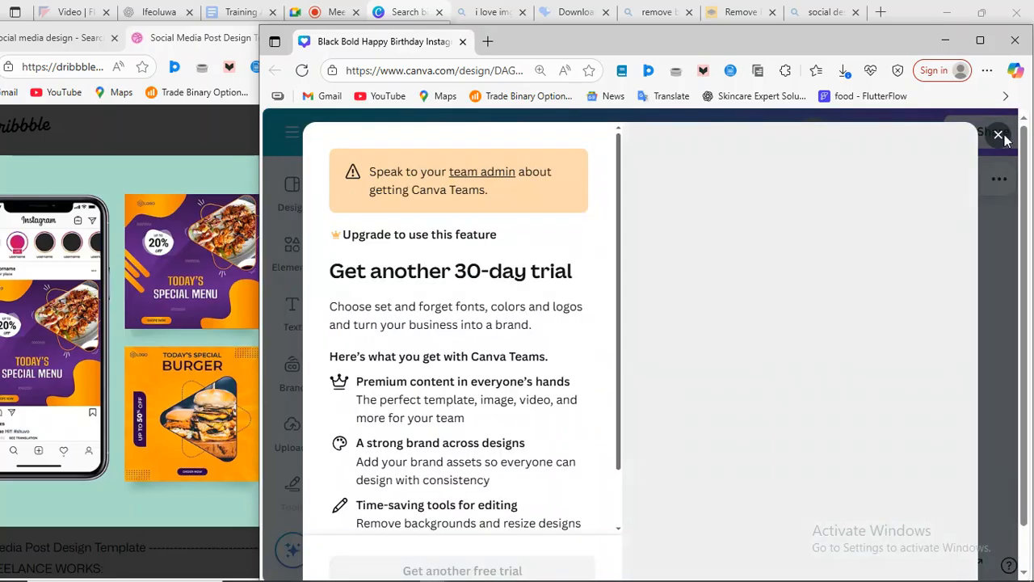
left_click(998, 136)
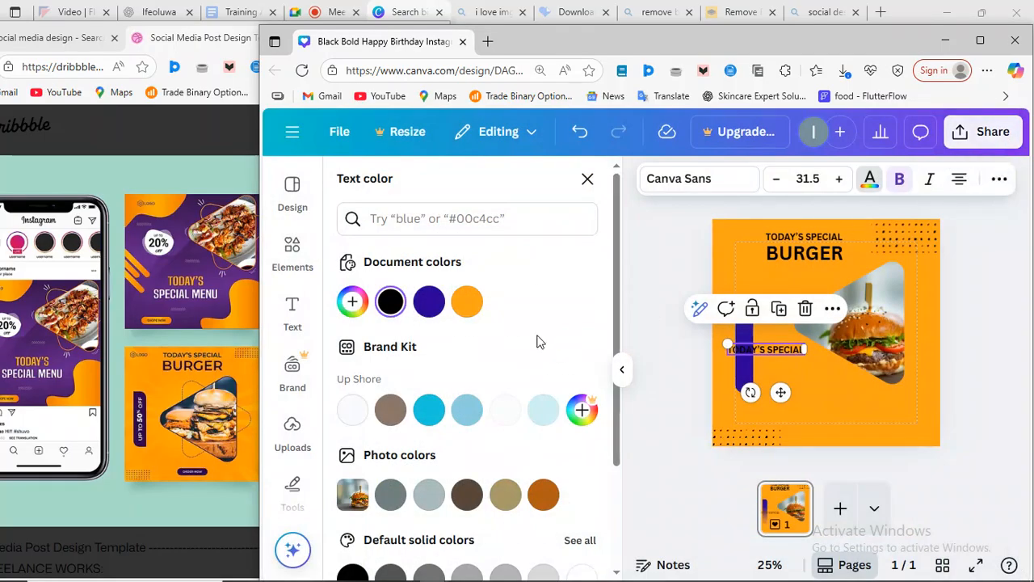
left_click(351, 302)
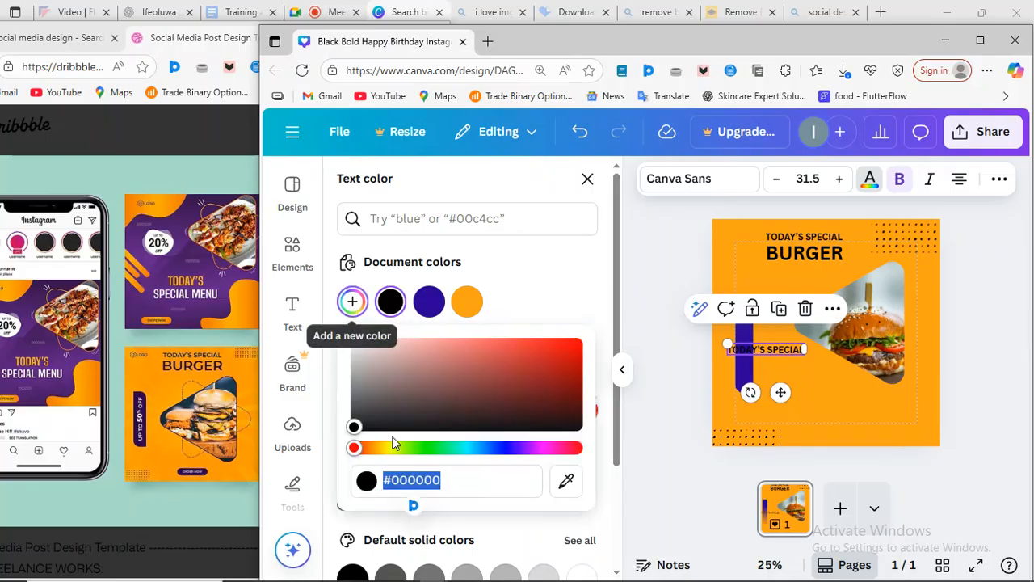
left_click_drag(356, 428, 348, 302)
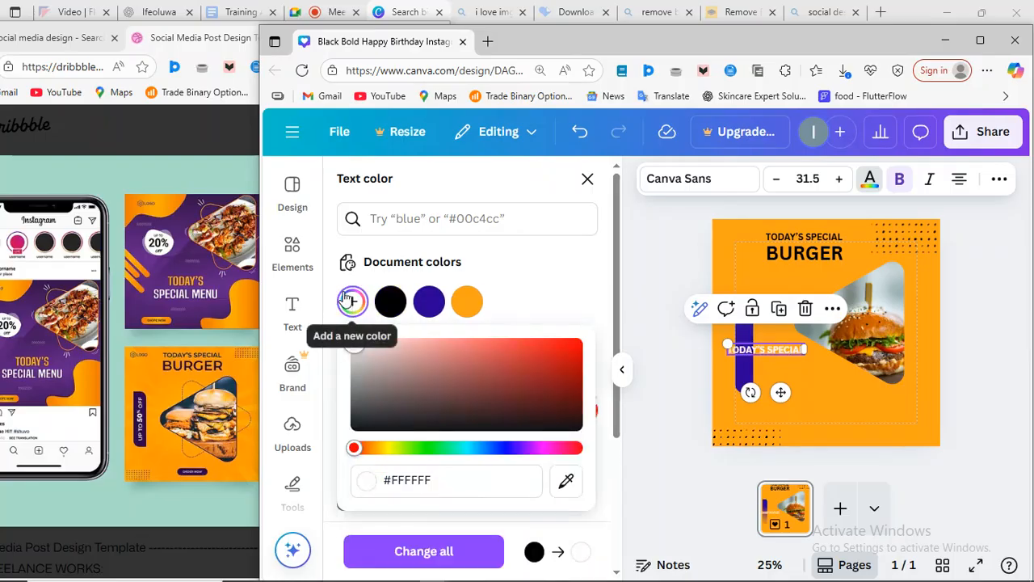
left_click(663, 270)
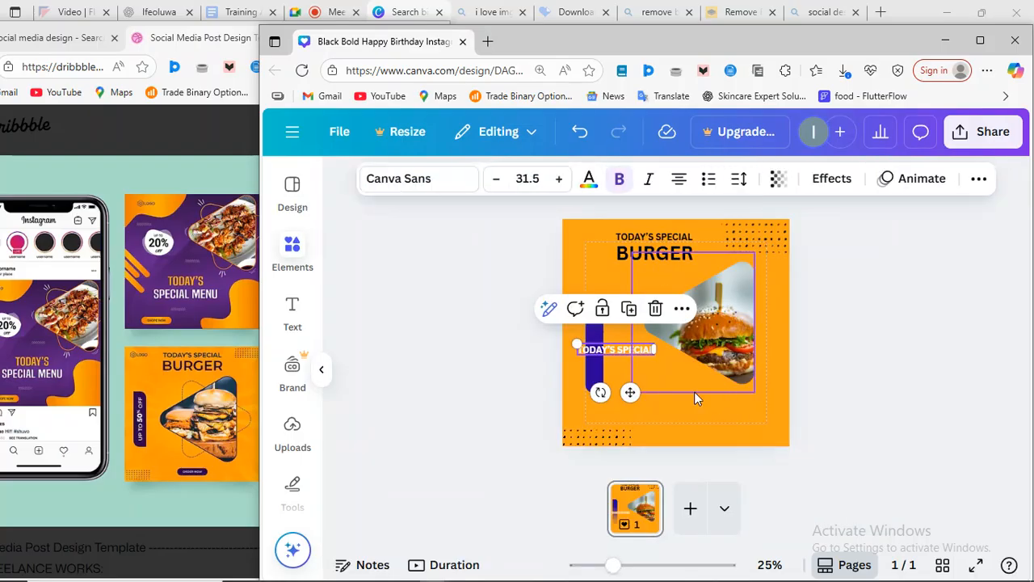
Rotate the copied text to run vertically and change it to 'UP TO 50% OFF'.
left_click_drag(749, 393, 914, 363)
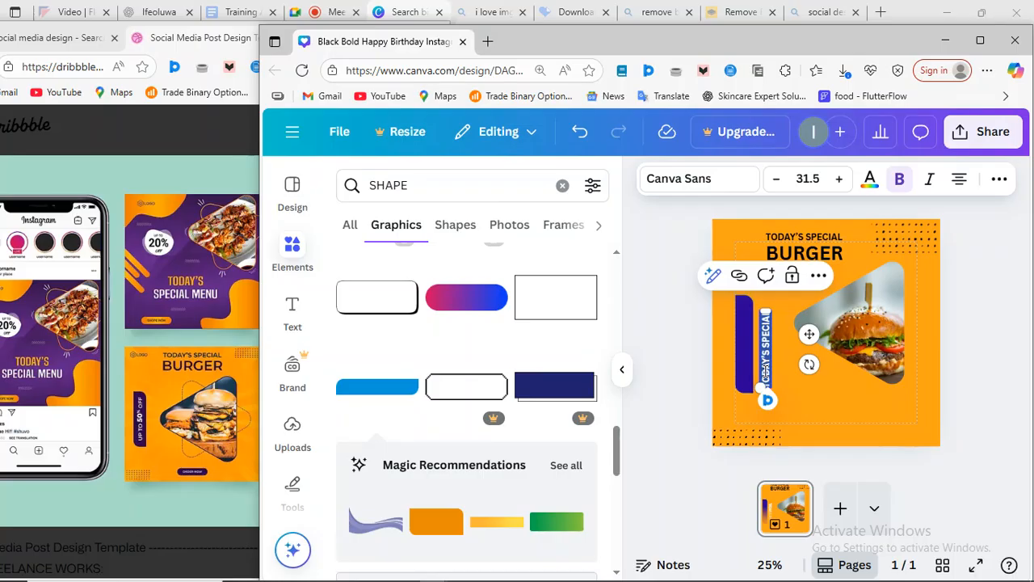
double_click(765, 370)
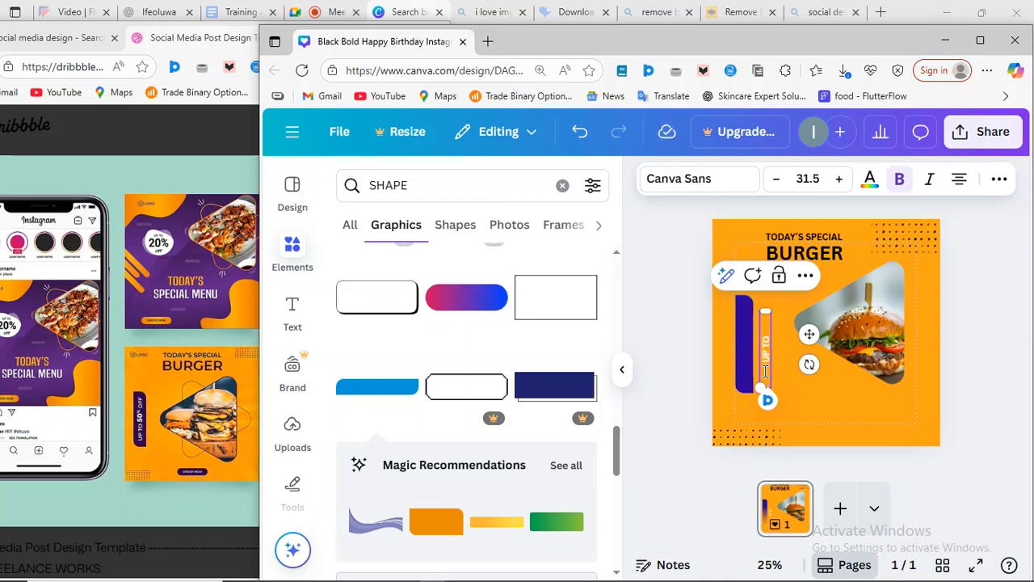
type("UP TO 50% OFF")
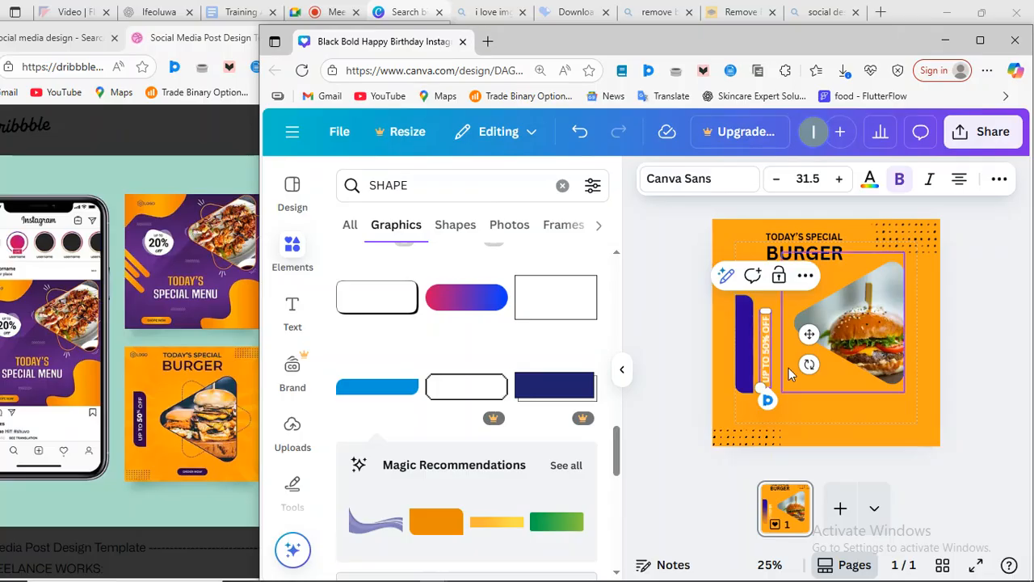
Nudge the vertical offer text into place on the bar and enlarge the triangle burger photo.
left_click_drag(809, 333, 771, 342)
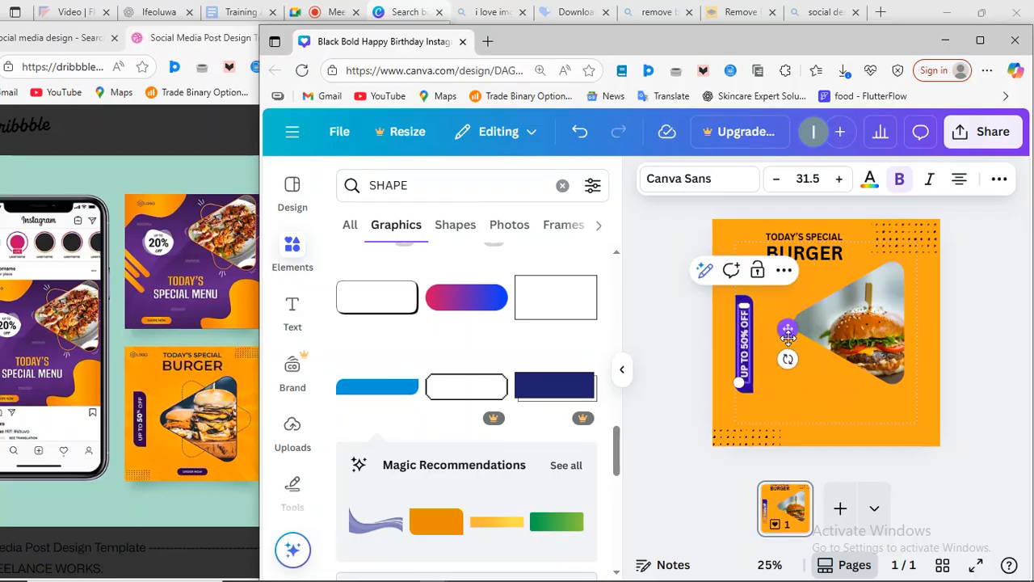
left_click(778, 385)
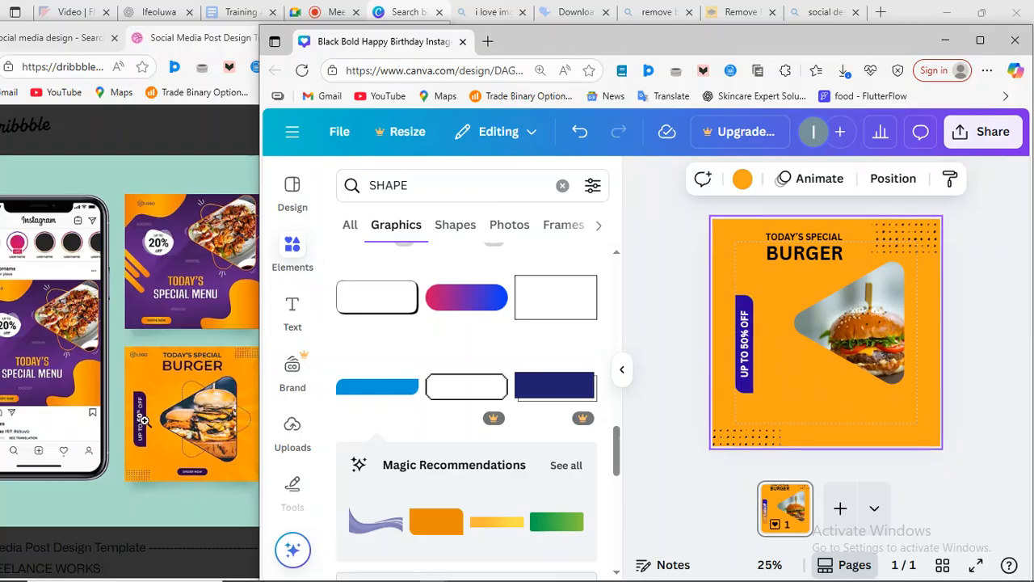
left_click(744, 339)
left_click(749, 343)
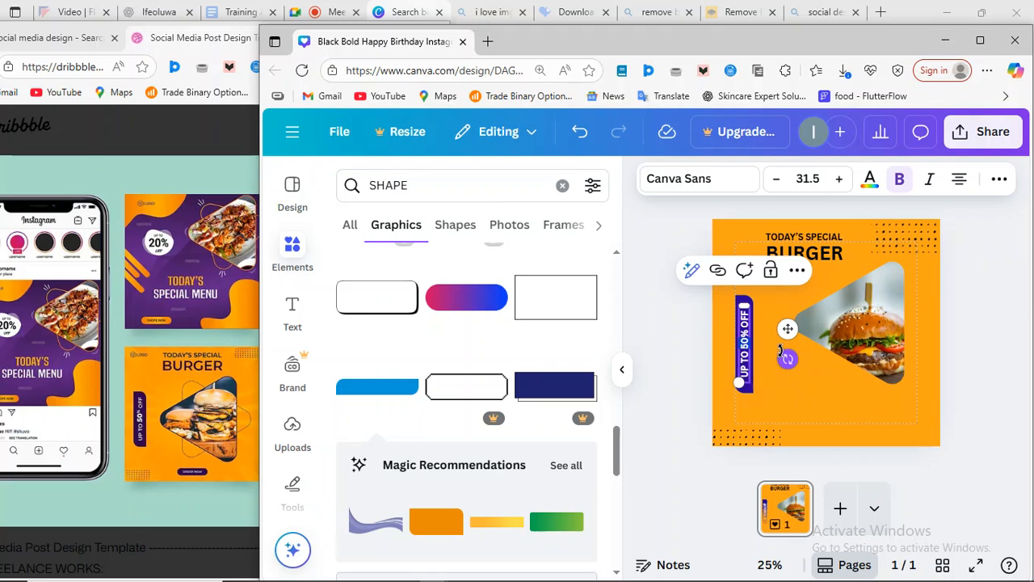
left_click(776, 386)
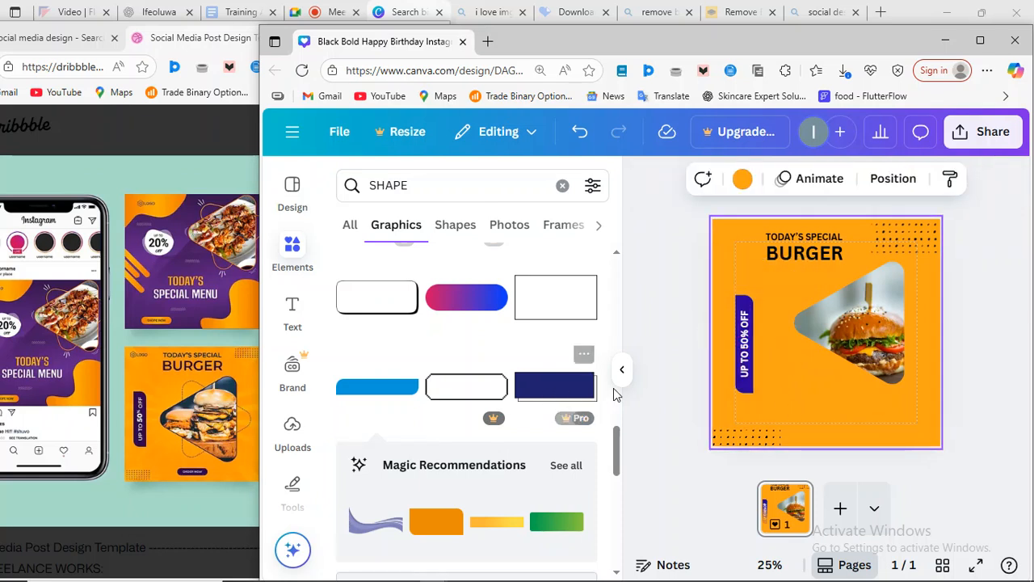
left_click(860, 324)
left_click_drag(902, 391, 917, 412)
Shift the burger photo slightly up and to the left.
left_click_drag(883, 362, 869, 356)
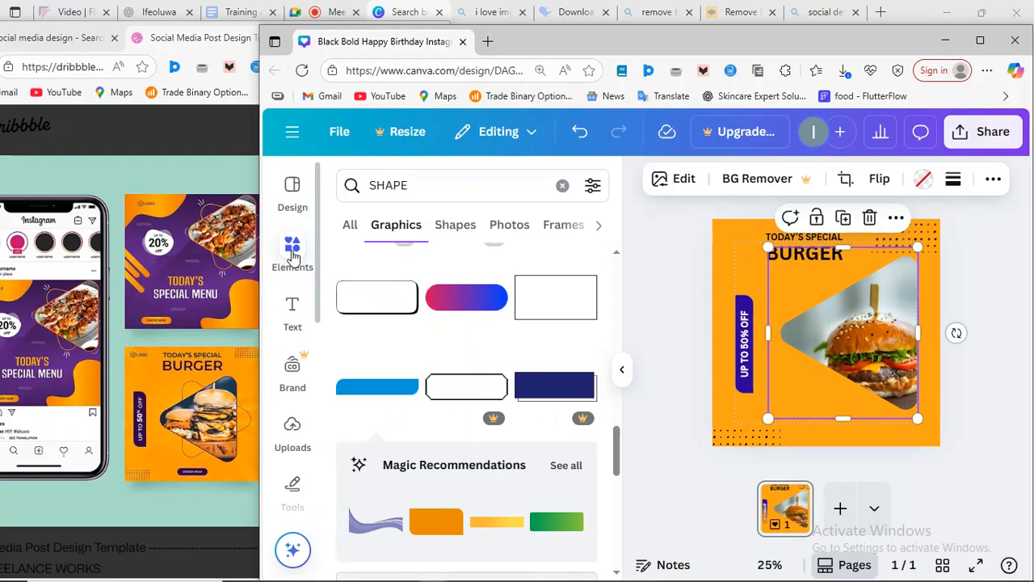
scroll(492, 358, "down", 2)
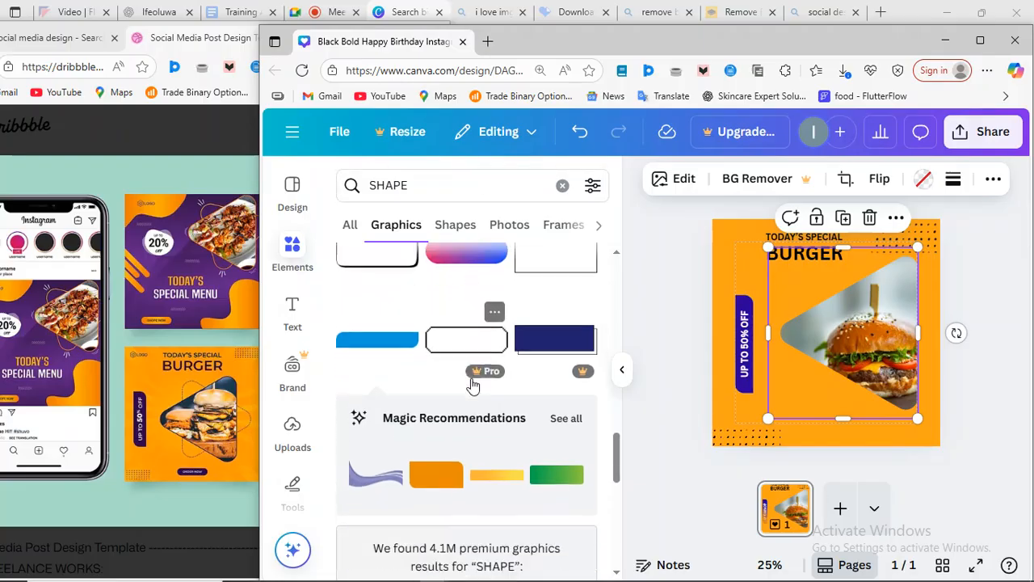
scroll(472, 381, "up", 3)
scroll(471, 379, "up", 5)
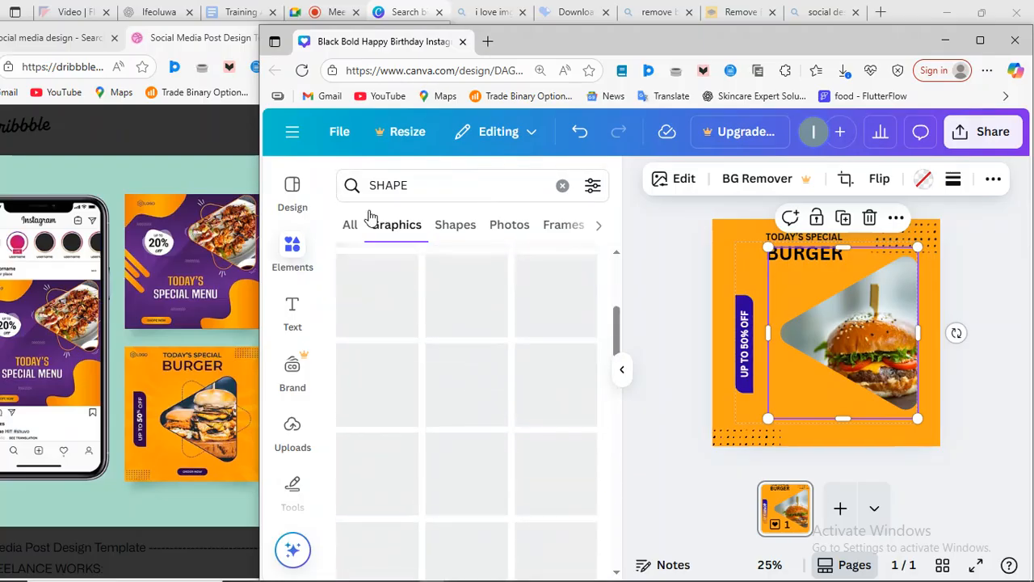
Add a rounded pill shape from the shape results and colour it Vivid purple.
left_click(349, 228)
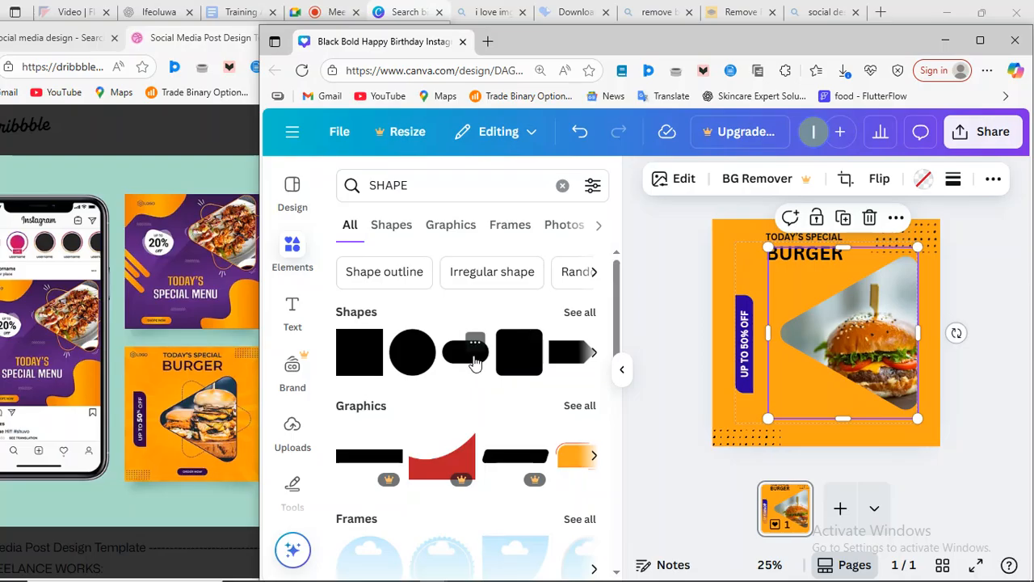
left_click(475, 364)
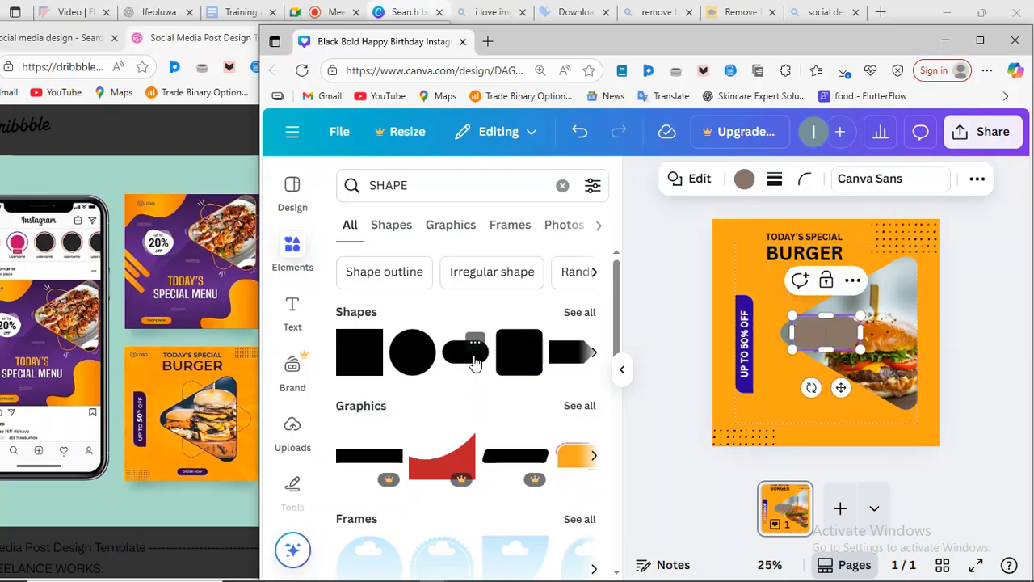
left_click(744, 181)
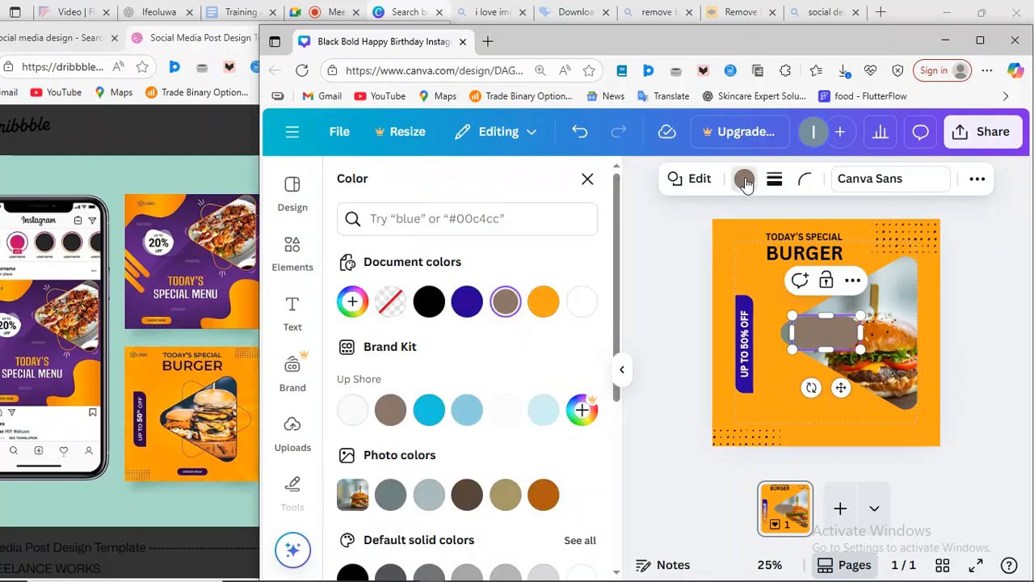
left_click(466, 303)
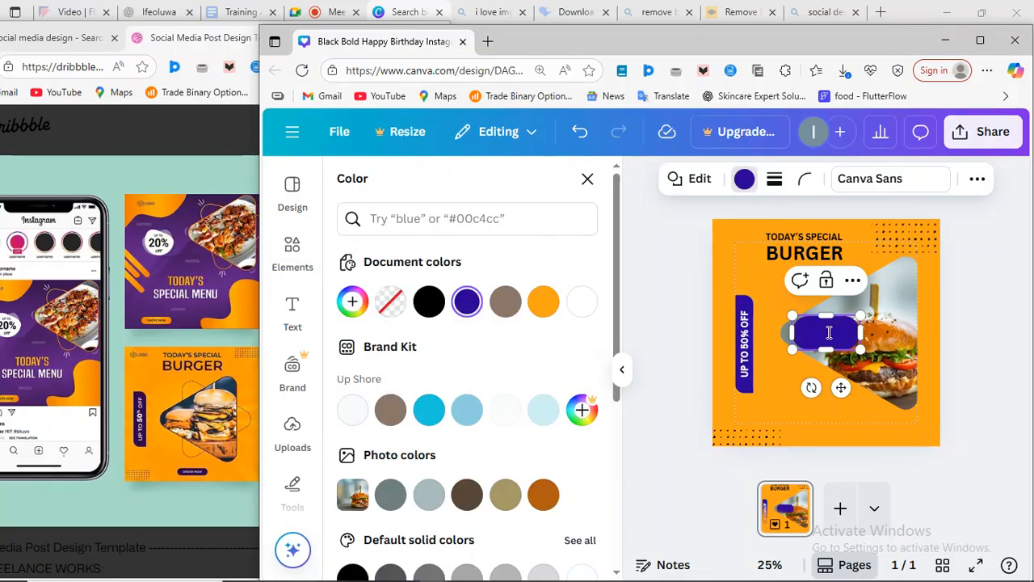
Move the purple pill to the bottom of the design and adjust its size.
left_click_drag(839, 387, 841, 462)
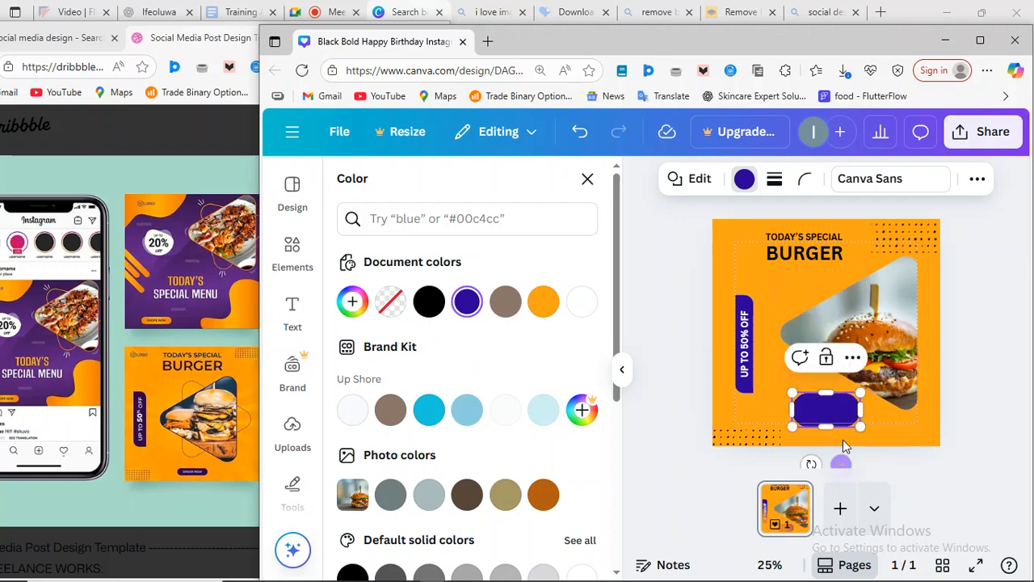
left_click_drag(895, 424, 905, 448)
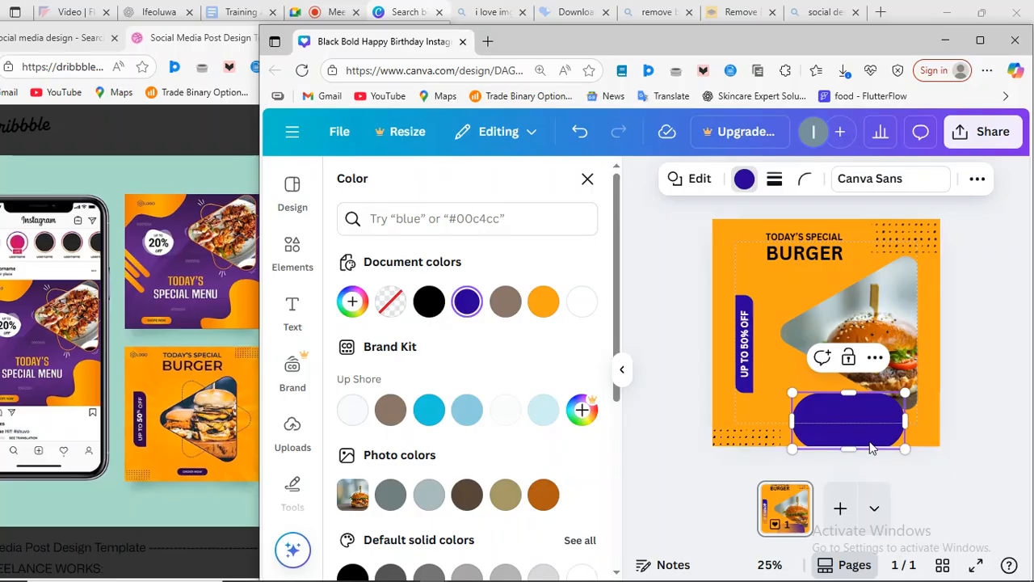
mouse_move(841, 438)
left_mouse_down()
mouse_move(844, 413)
mouse_move(846, 426)
left_mouse_up()
left_click_drag(863, 461, 858, 475)
left_click_drag(897, 434, 859, 425)
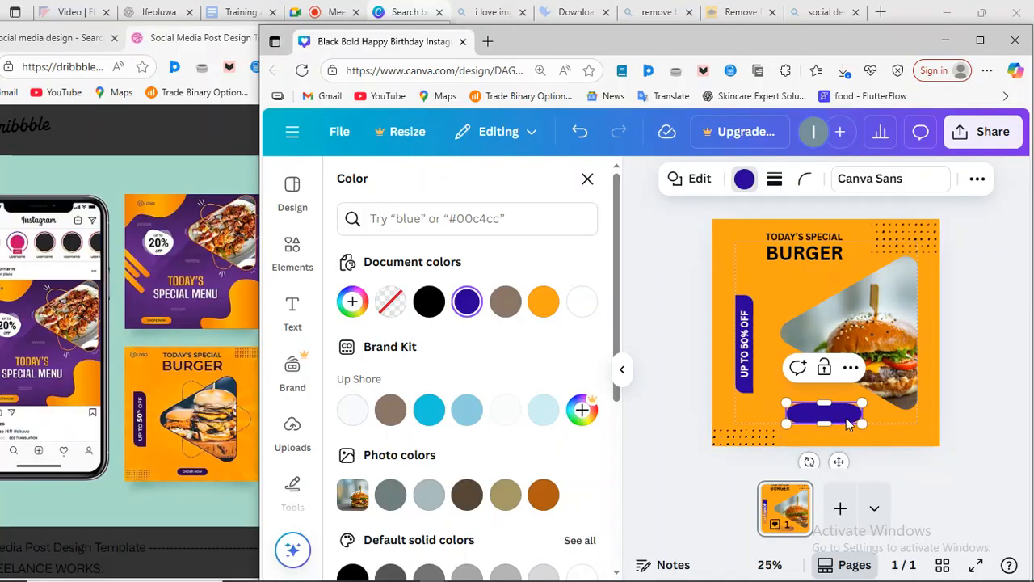
scroll(855, 420, "up", 1)
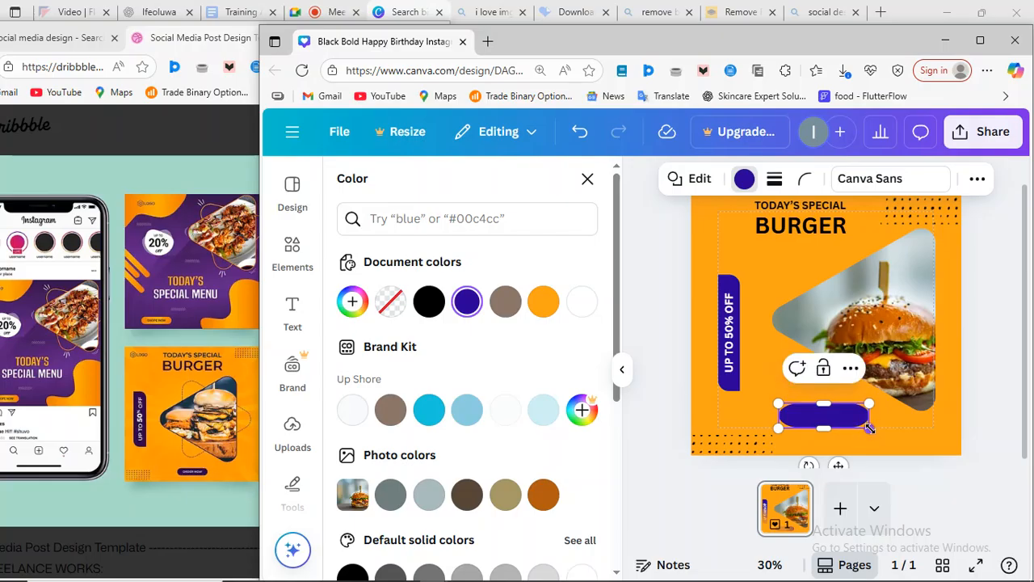
mouse_move(877, 433)
left_mouse_down()
mouse_move(896, 438)
mouse_move(897, 421)
mouse_move(862, 420)
left_mouse_up()
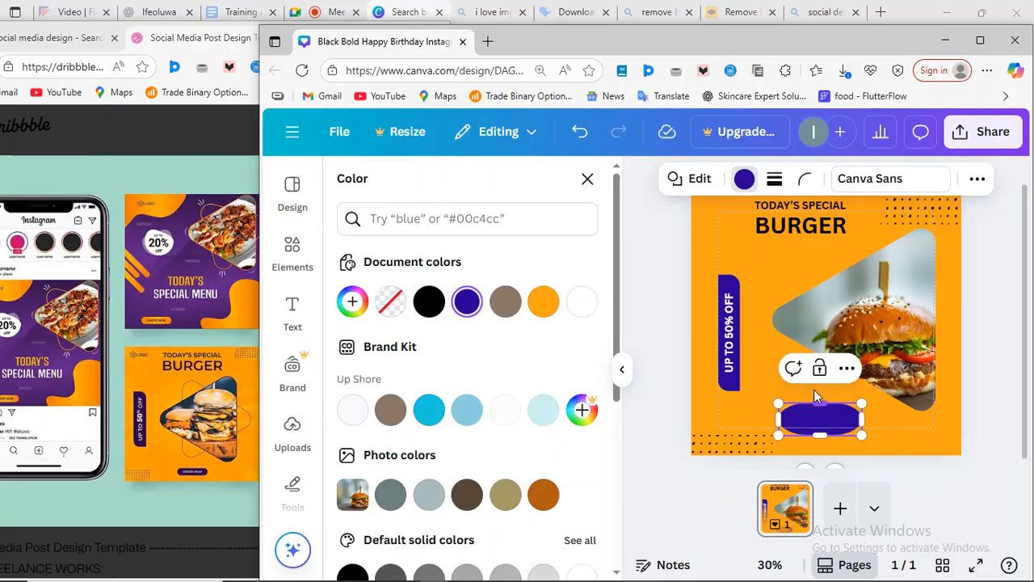
Delete the purple pill shape from the design.
left_click(920, 420)
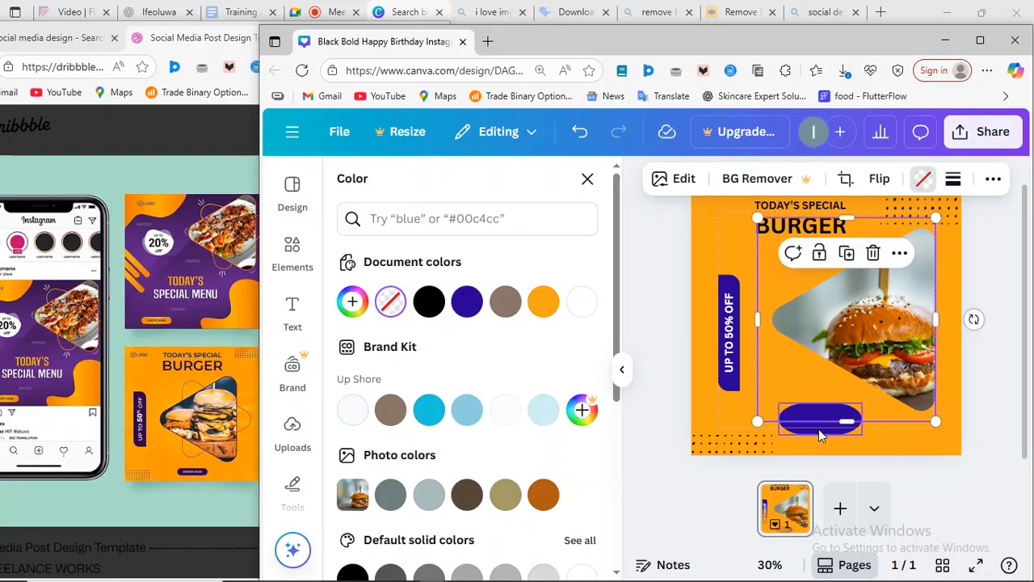
left_click(818, 429)
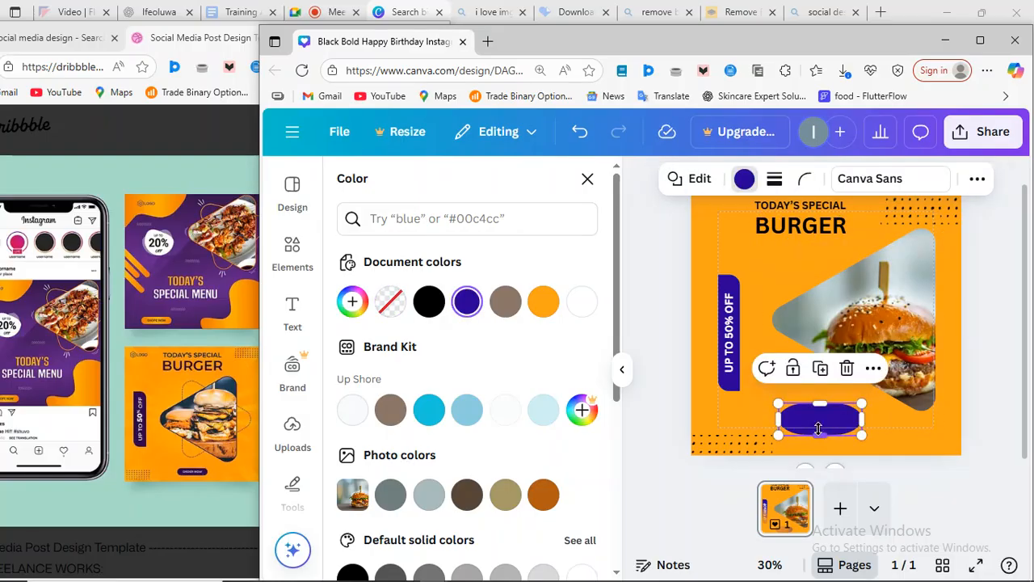
left_click(847, 369)
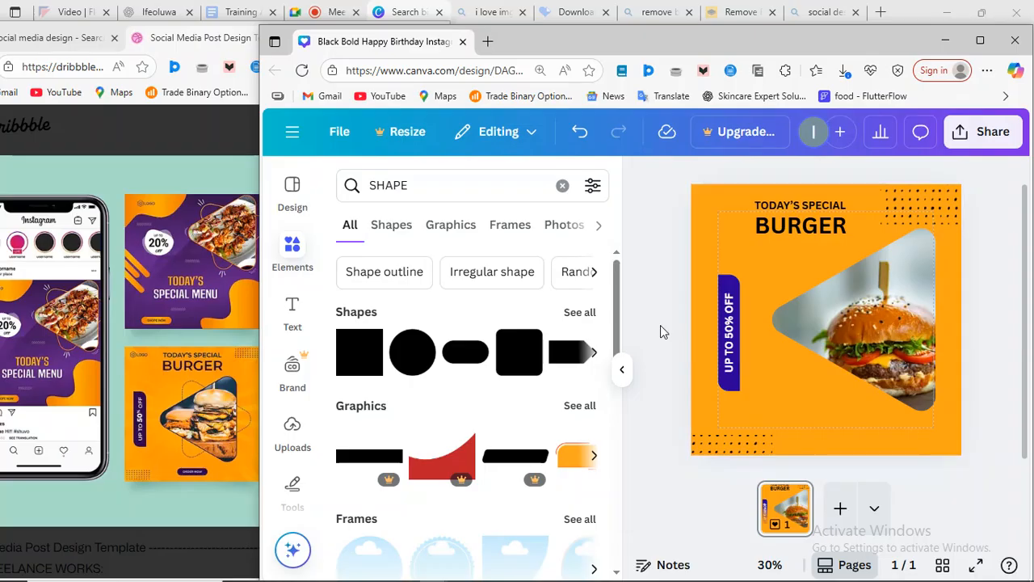
Add a purple square shape and move it near the bottom of the design.
left_click(368, 362)
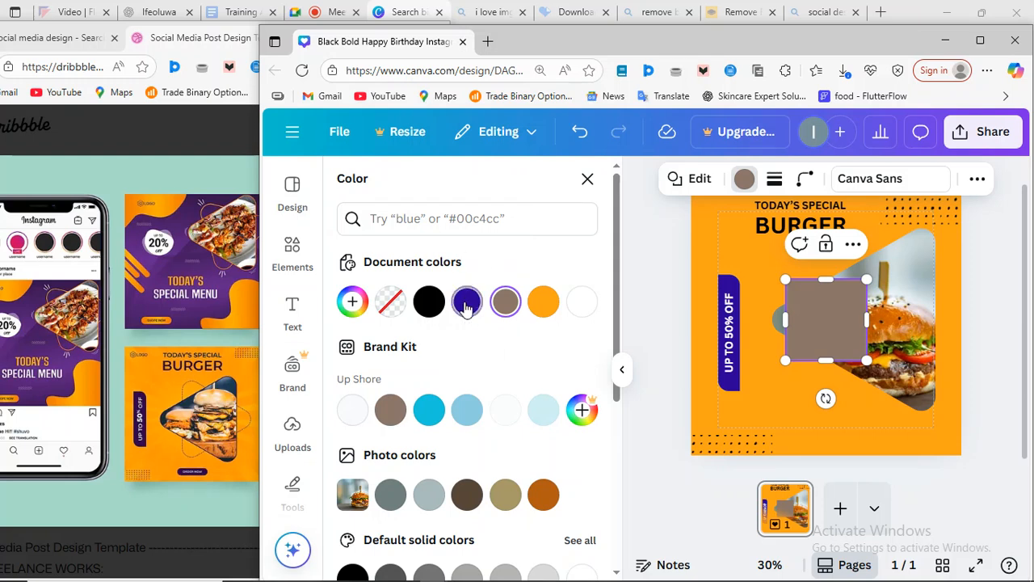
left_click(467, 302)
left_click_drag(827, 334, 833, 386)
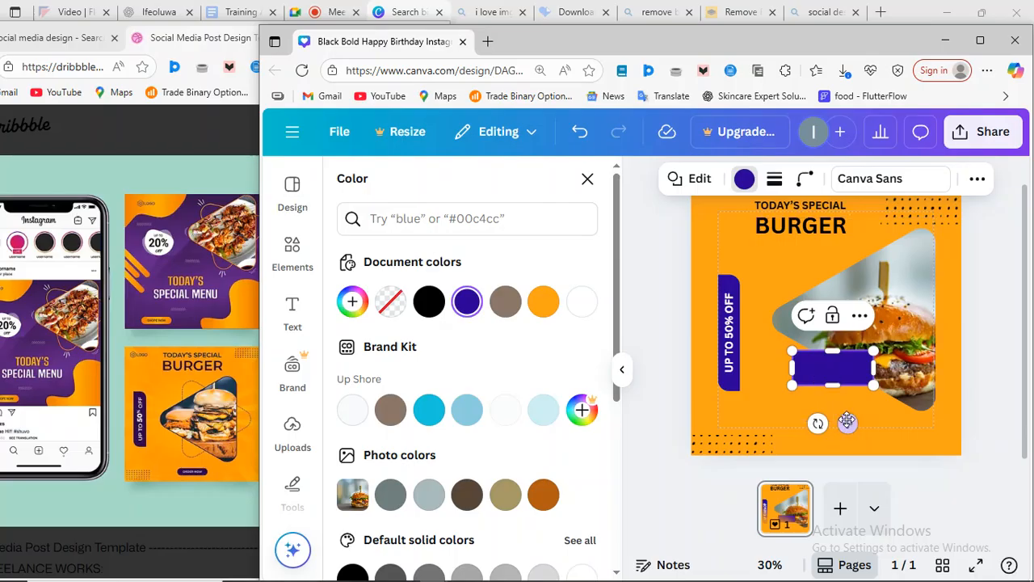
left_click_drag(845, 423, 842, 485)
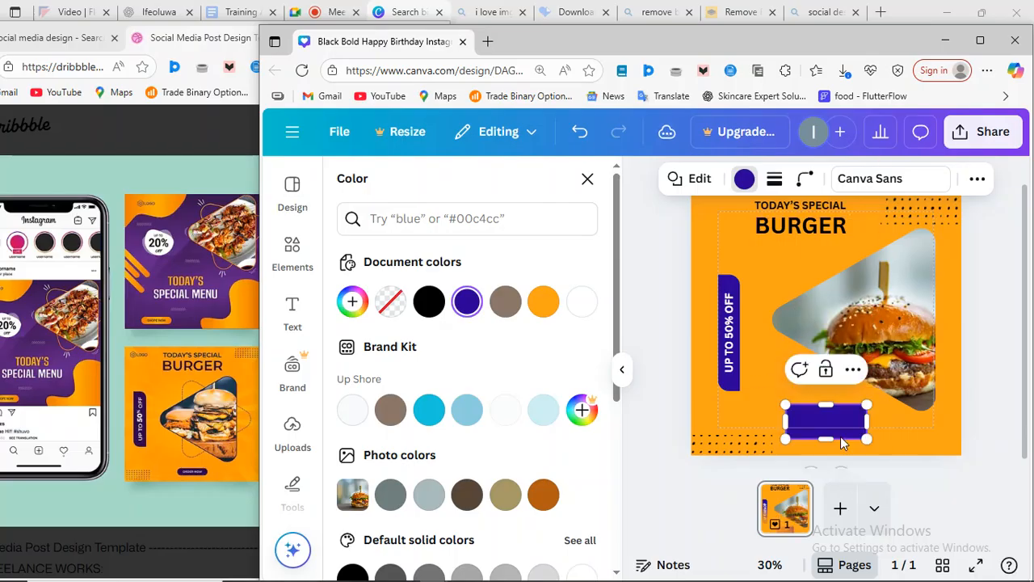
Round the purple rectangle's corners and stretch it into a wide, flat button.
left_click(804, 180)
left_click_drag(718, 247, 805, 275)
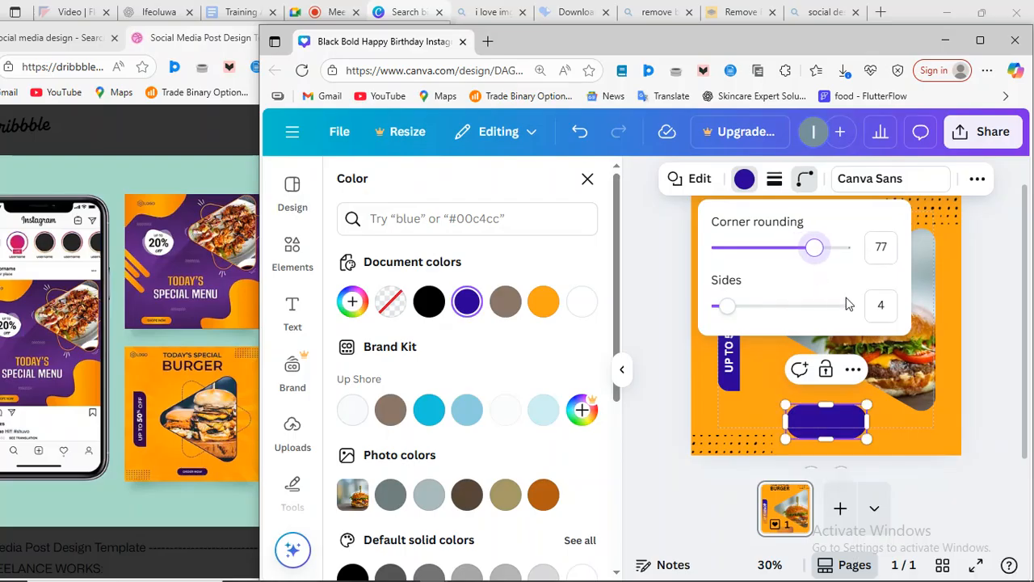
left_click(924, 439)
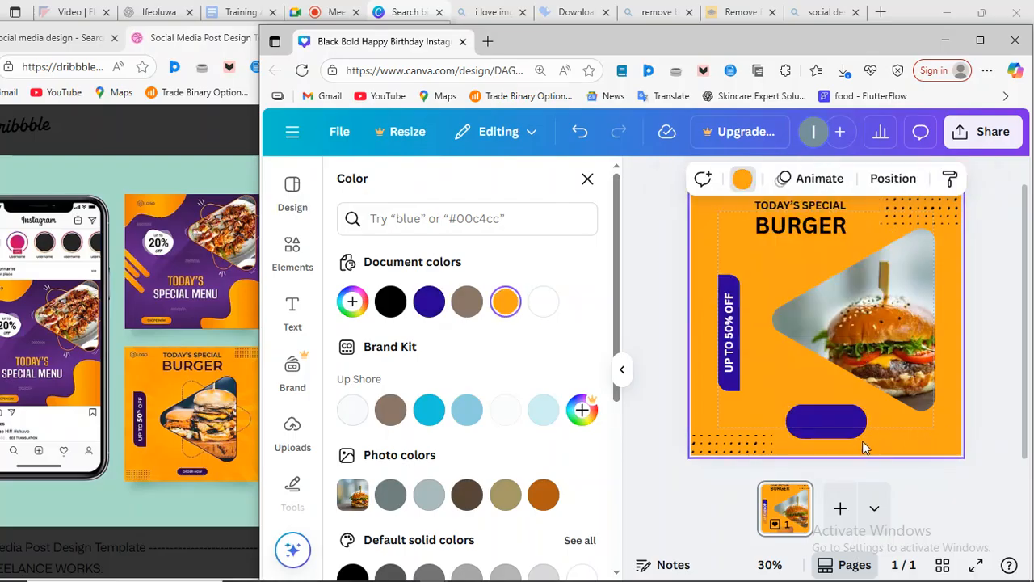
left_click(854, 434)
left_click(865, 442)
left_click(865, 438)
left_click_drag(866, 439, 820, 431)
left_click(896, 438)
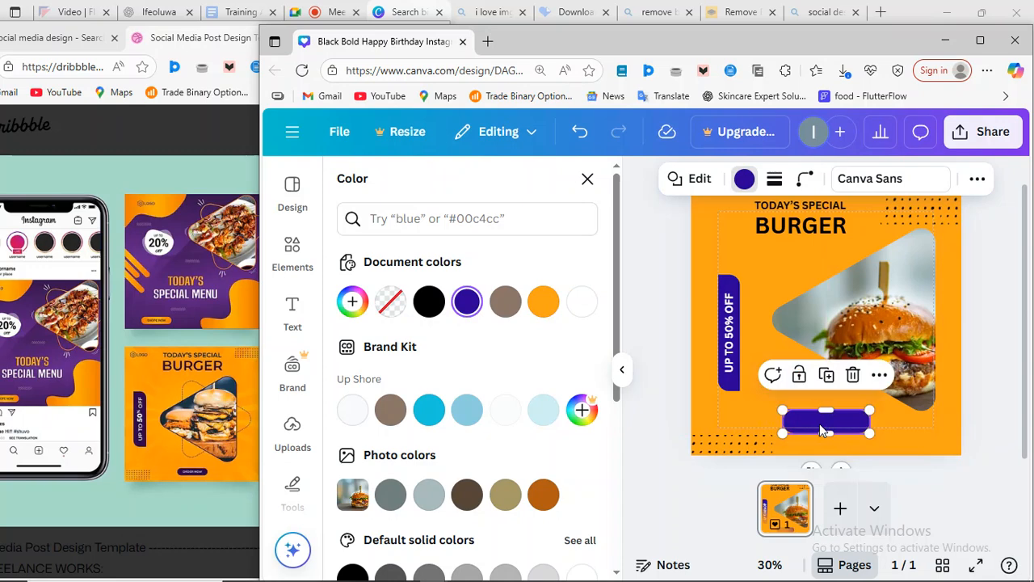
Duplicate the TODAY'S SPECIAL text and place the copy on the purple button.
left_click(801, 207)
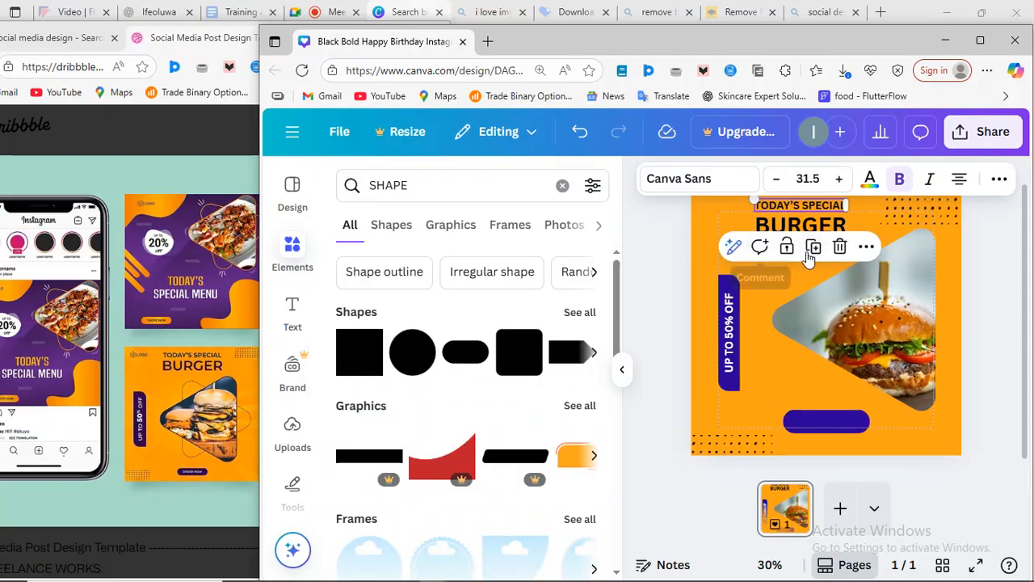
left_click(810, 251)
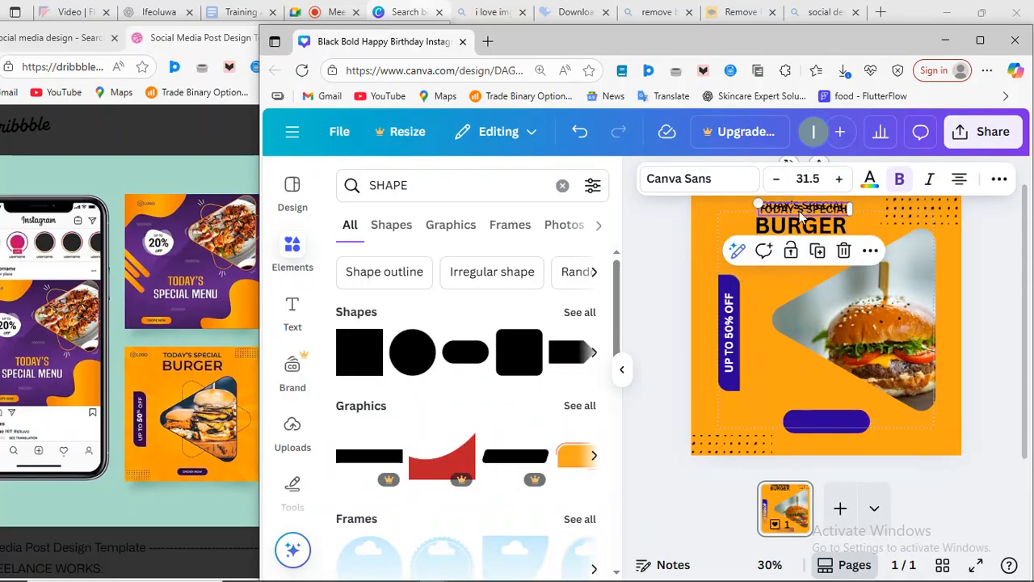
left_click_drag(799, 214, 825, 417)
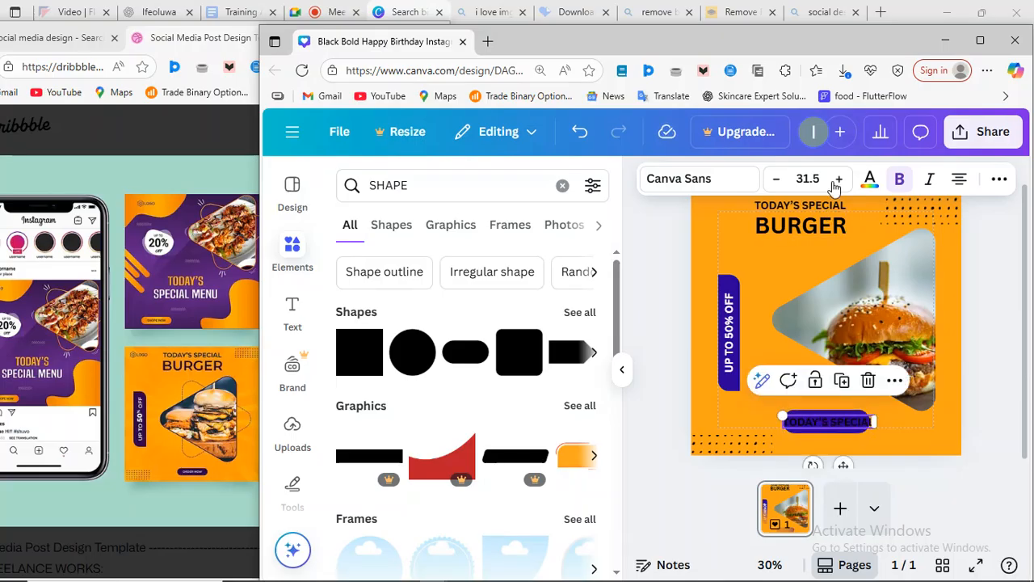
Make the button text white, change it to 'SHOP NOW', and widen it to fit one line.
left_click(869, 178)
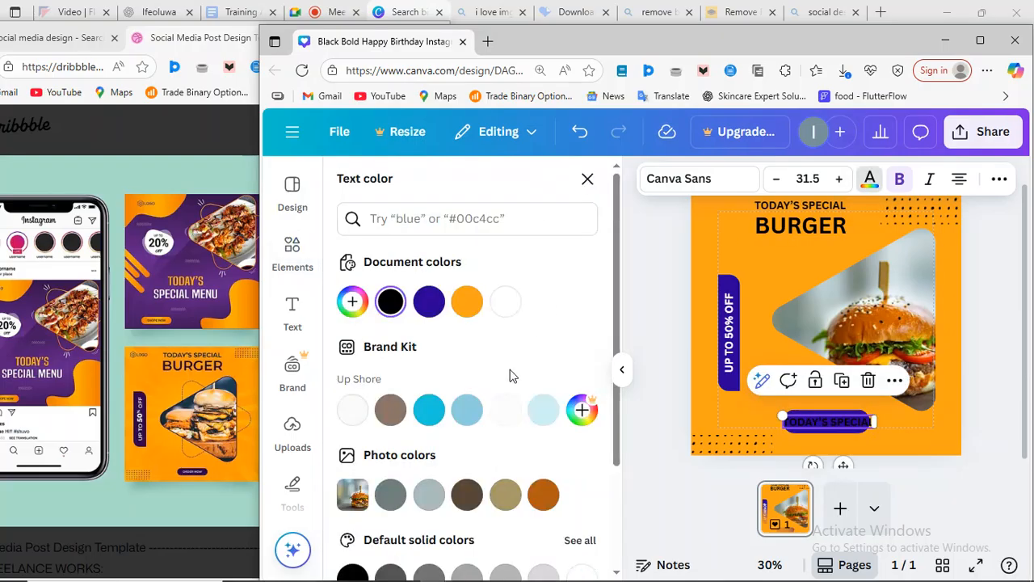
left_click(506, 302)
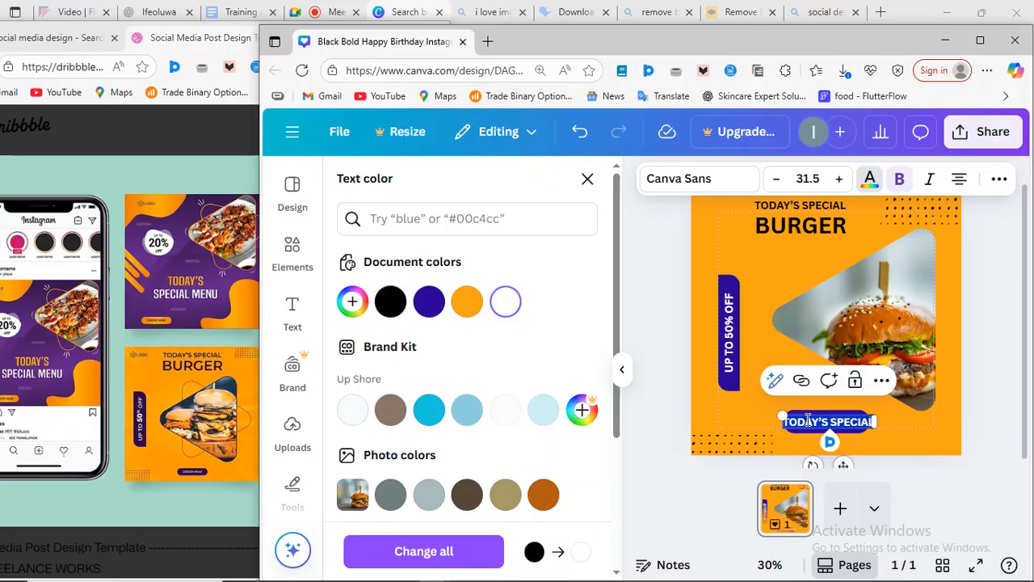
type("SHOP")
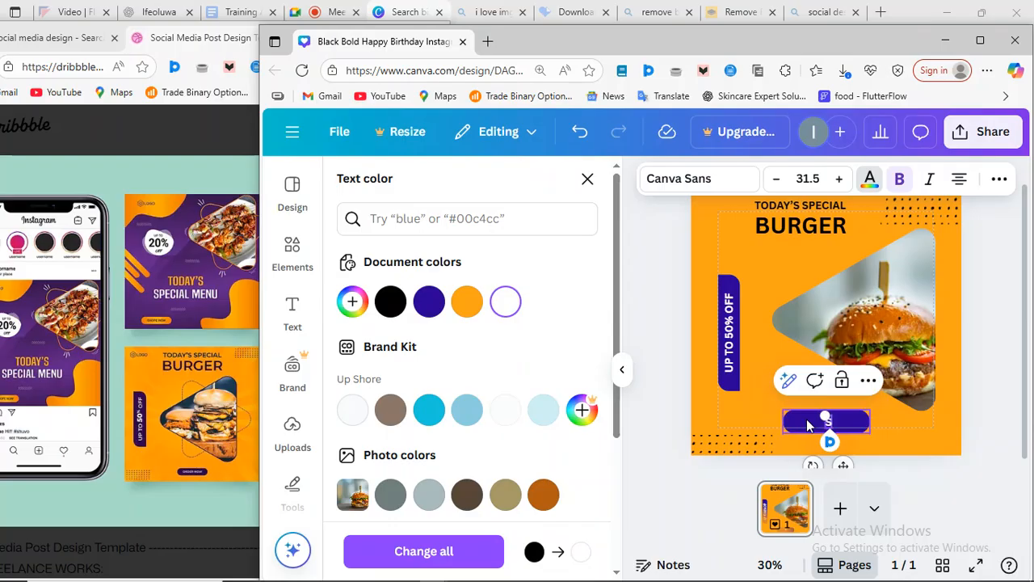
type(" NO")
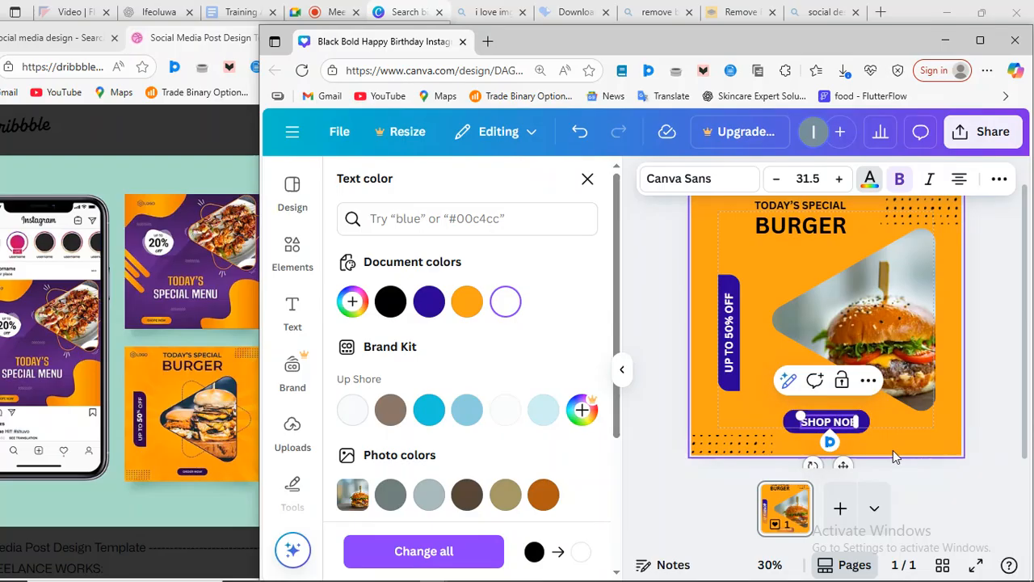
type("W")
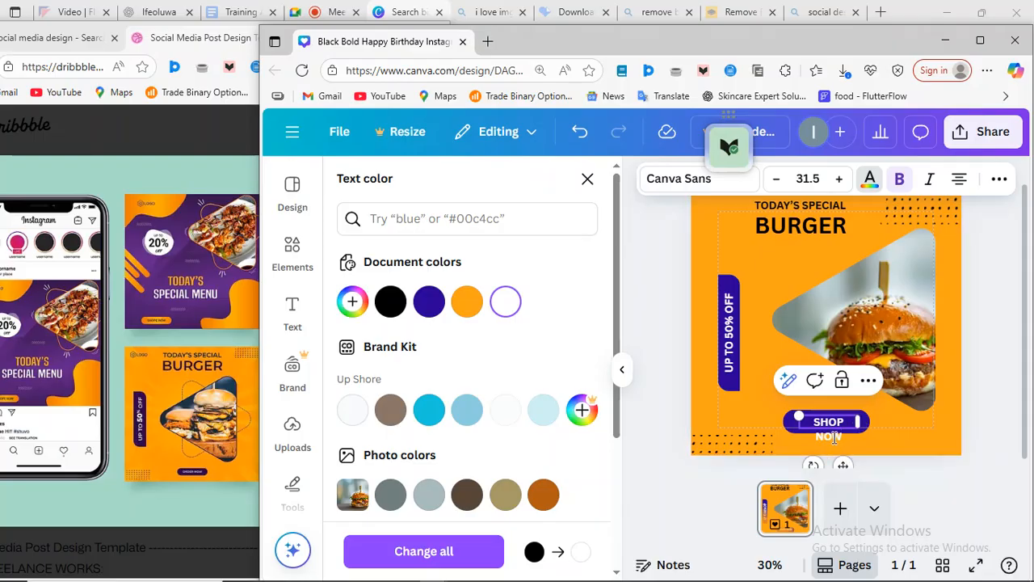
left_click_drag(863, 421, 871, 423)
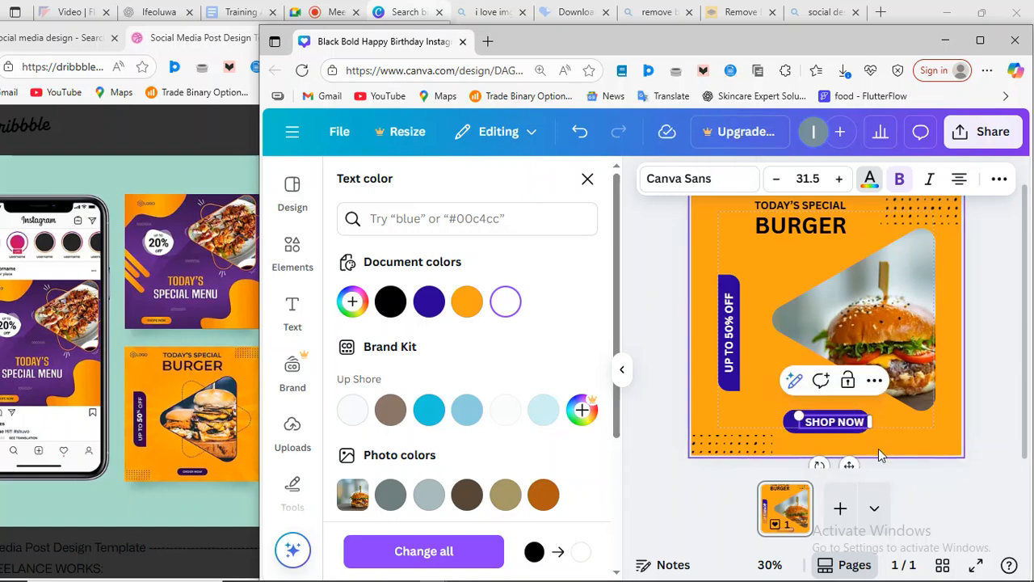
left_click(878, 448)
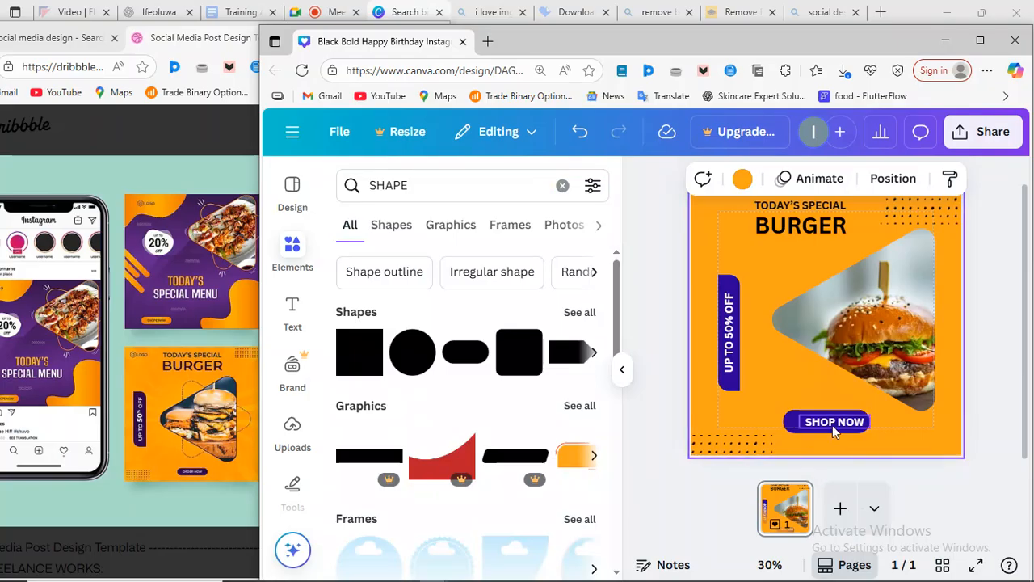
Centre the SHOP NOW text on the purple button using the guide.
left_click(832, 425)
left_click_drag(832, 425, 824, 427)
left_click(895, 437)
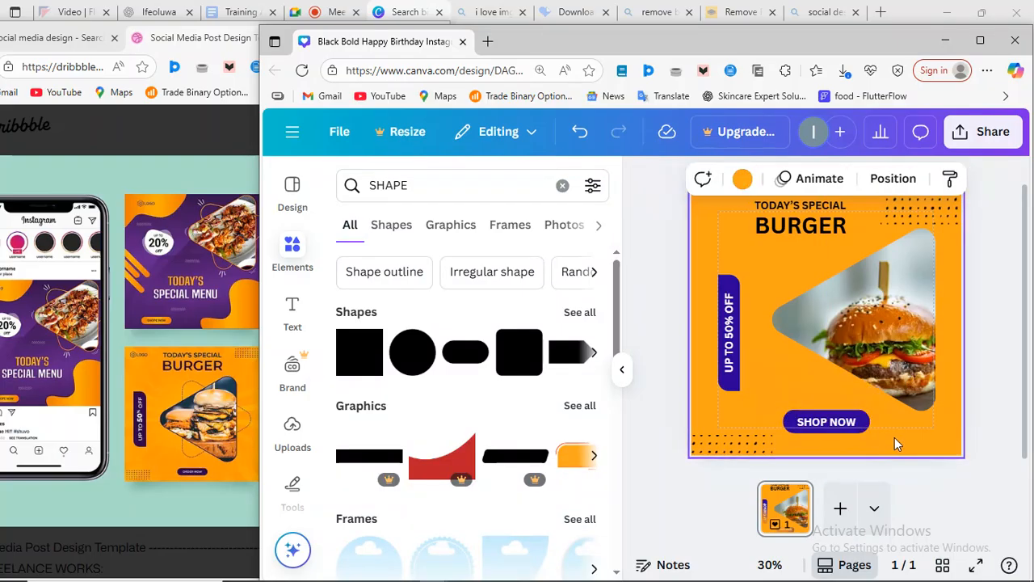
Clear the SHAPE query from the element search and restore the browser window size.
left_click(816, 321)
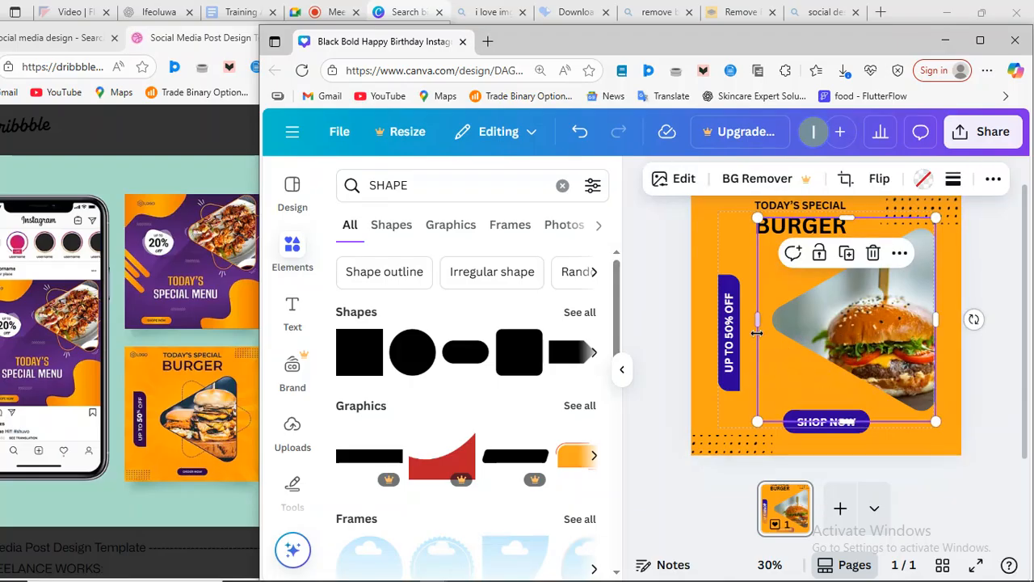
scroll(757, 333, "up", 1)
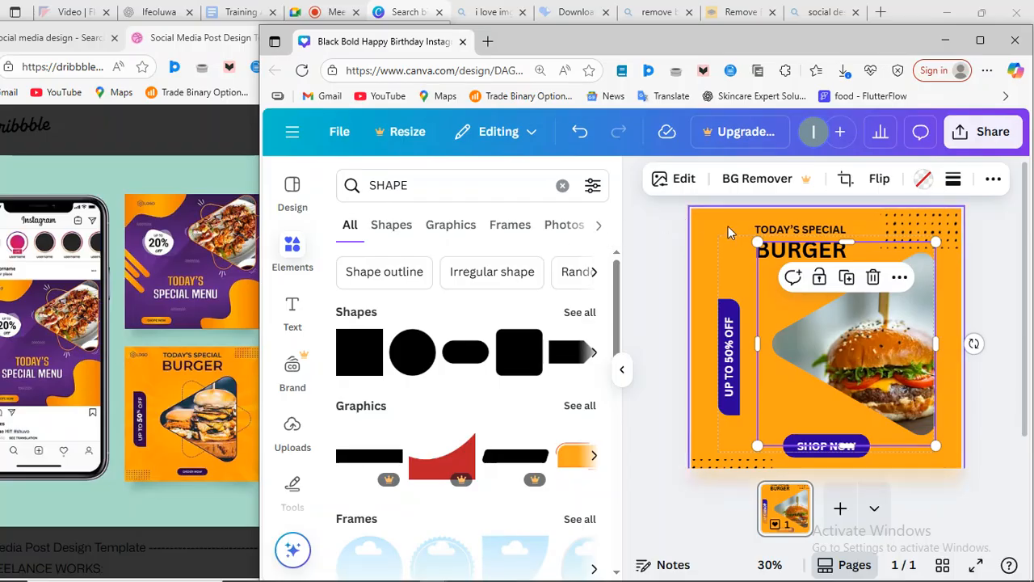
left_click(561, 194)
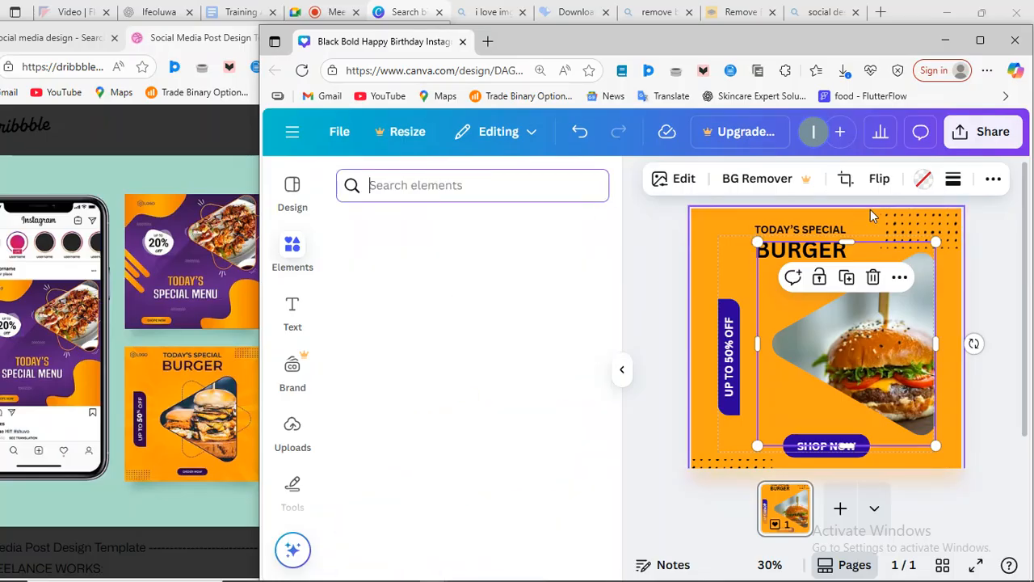
left_click(982, 38)
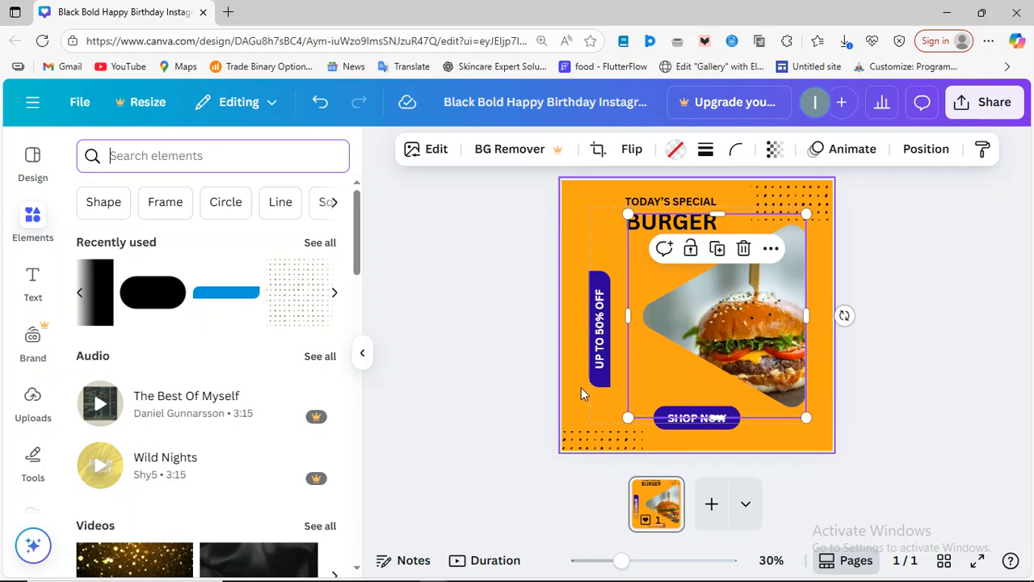
Review the finished layout, briefly selecting the UP TO 50% OFF tag.
left_click(615, 396)
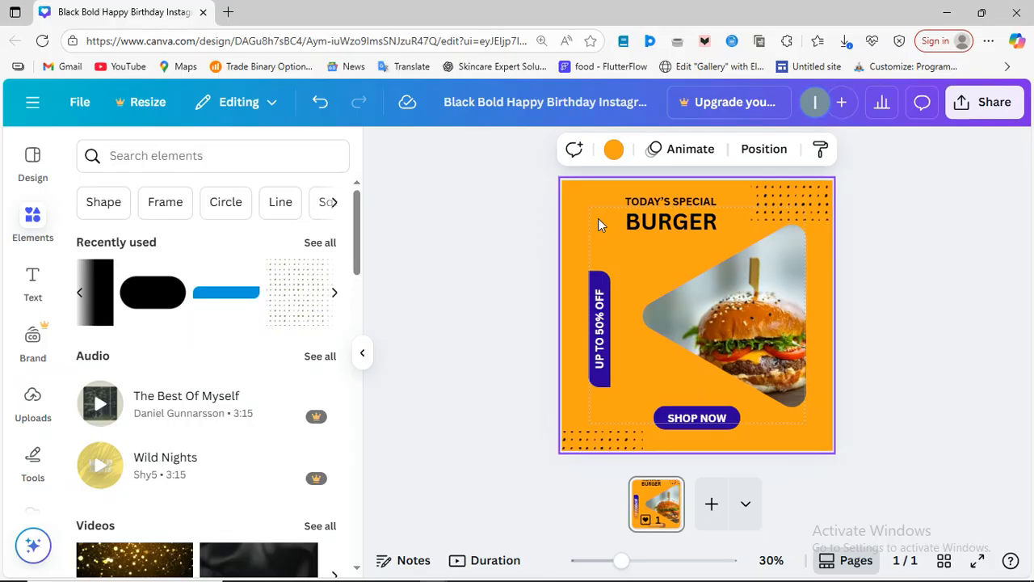
left_click(578, 355)
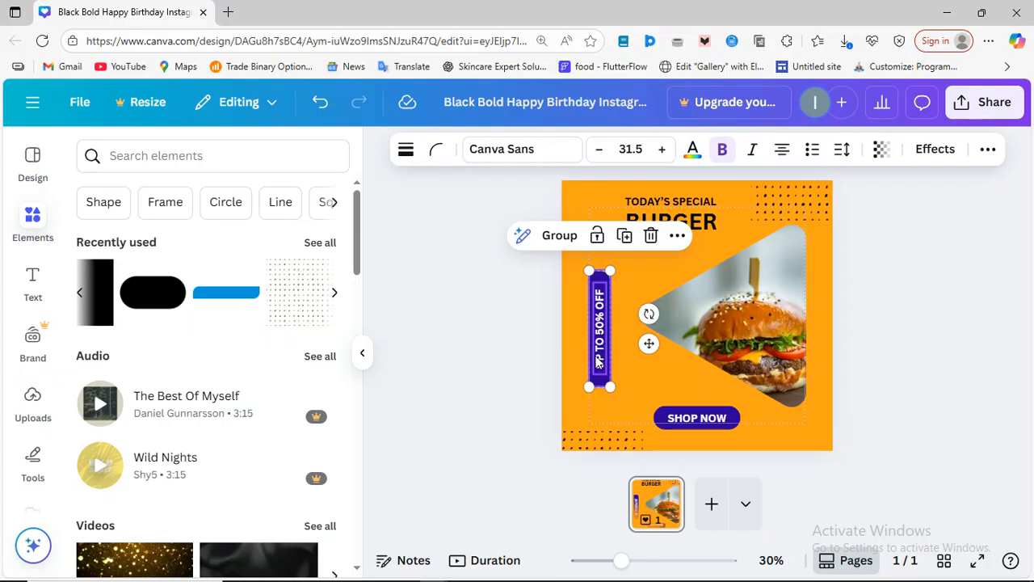
left_click(623, 360)
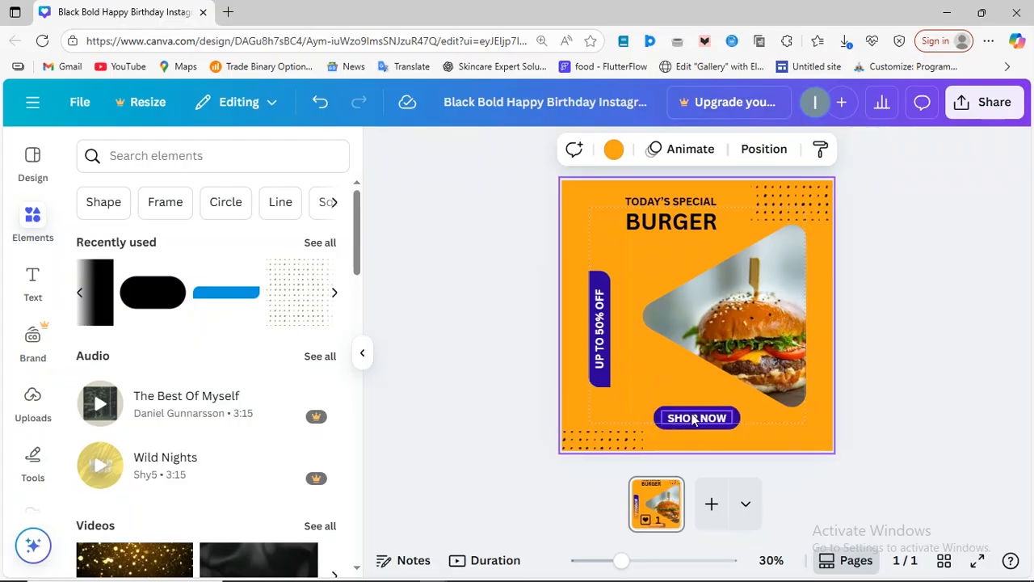
Try moving SHOP NOW beside the burger, undo it, and clear the selection.
left_click_drag(692, 421, 654, 346)
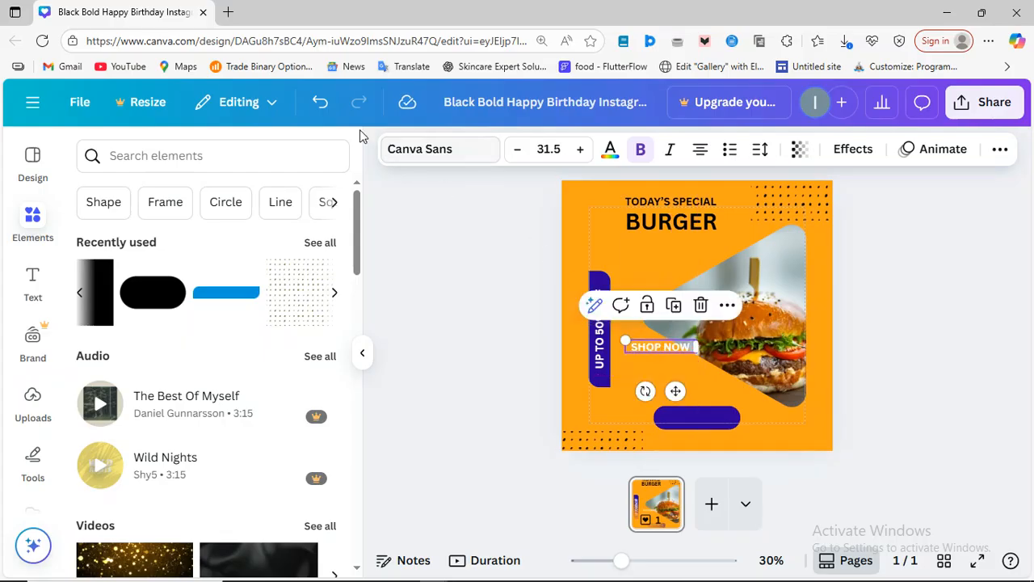
left_click(321, 111)
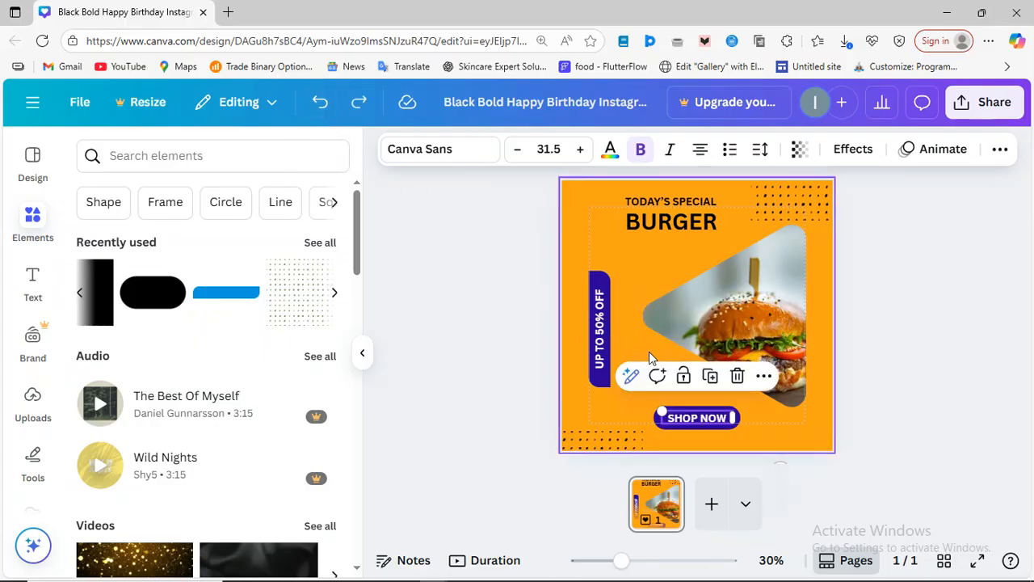
left_click(678, 417, "shift")
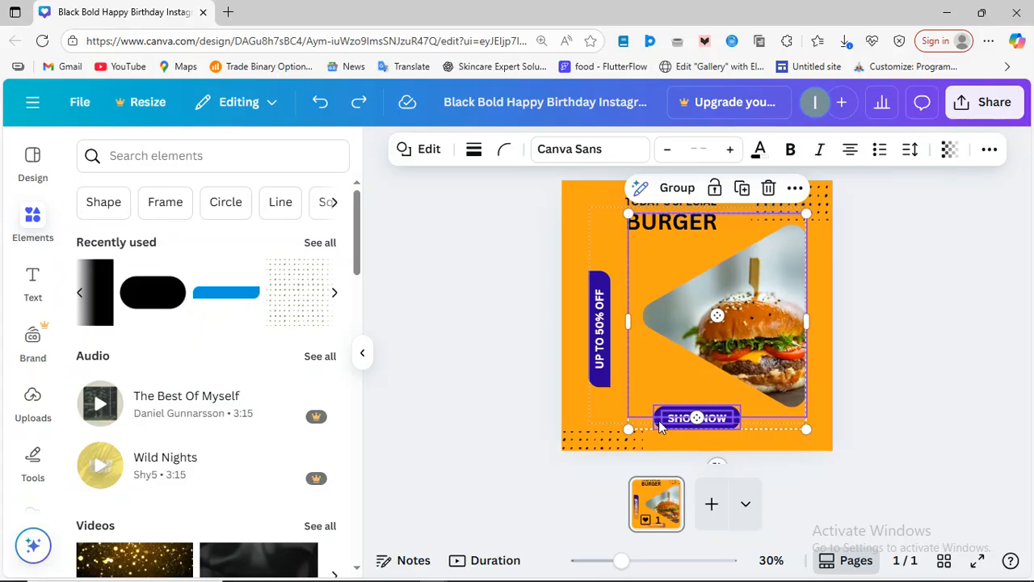
left_click(678, 443)
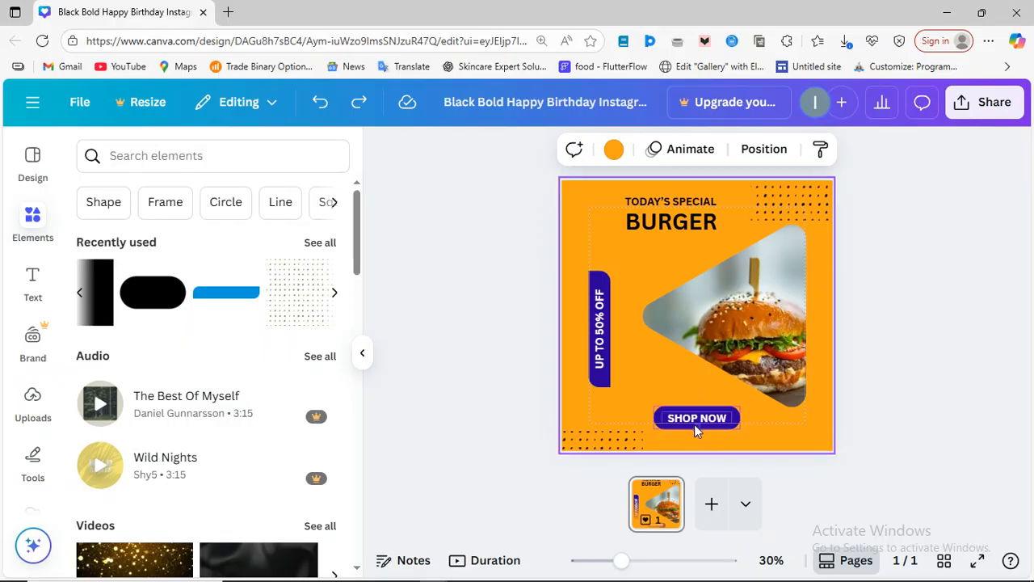
left_click(698, 440)
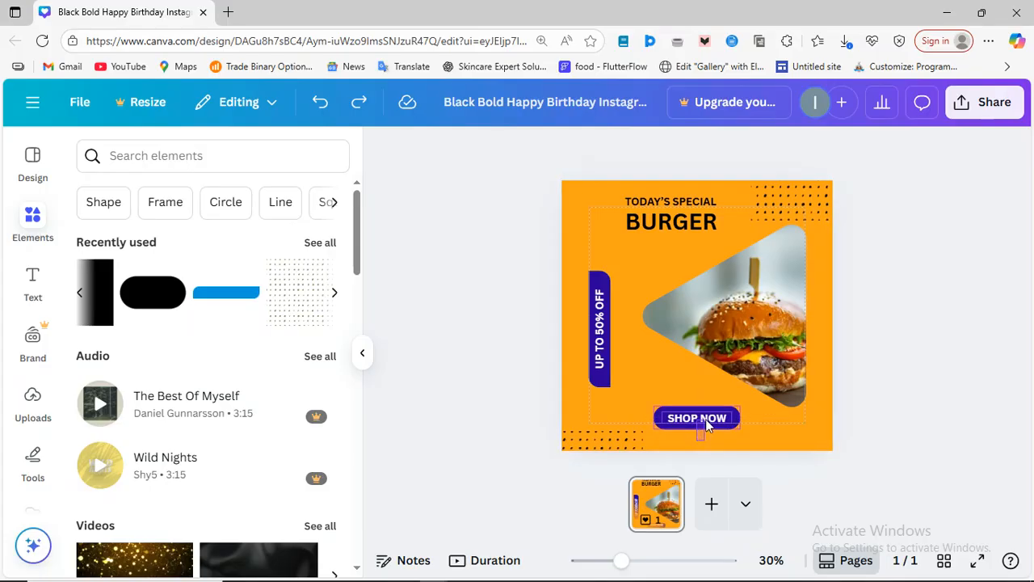
Group the SHOP NOW text with its purple button and drag the group over the burger photo.
left_click(707, 425)
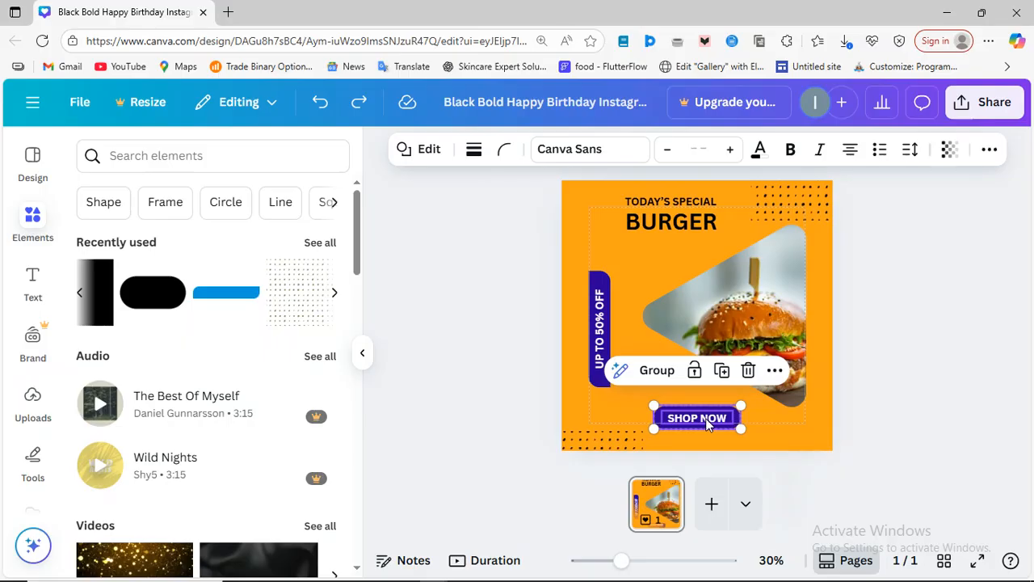
left_click(656, 371)
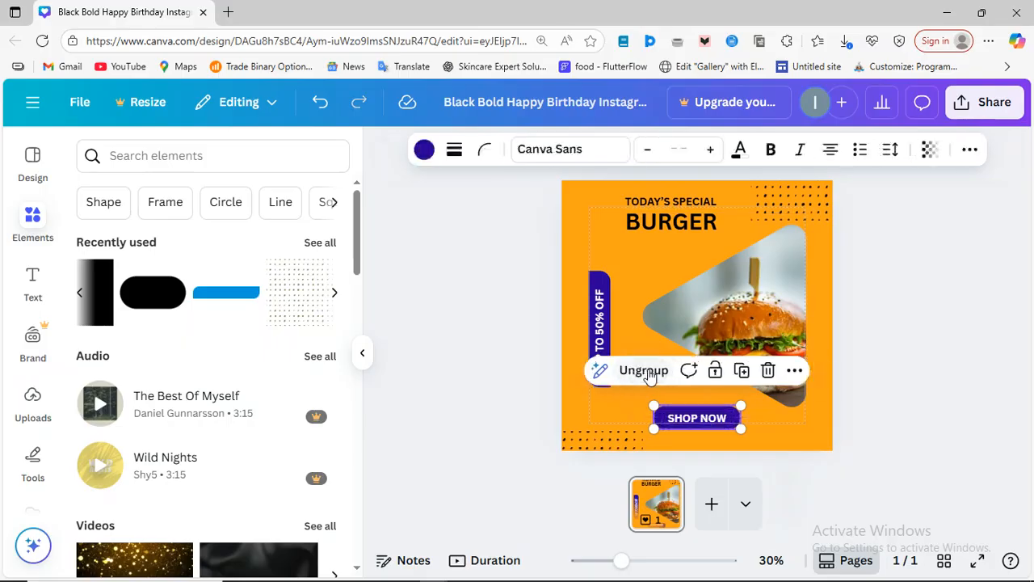
left_click(771, 412)
left_click(701, 444)
left_click_drag(694, 417, 744, 290)
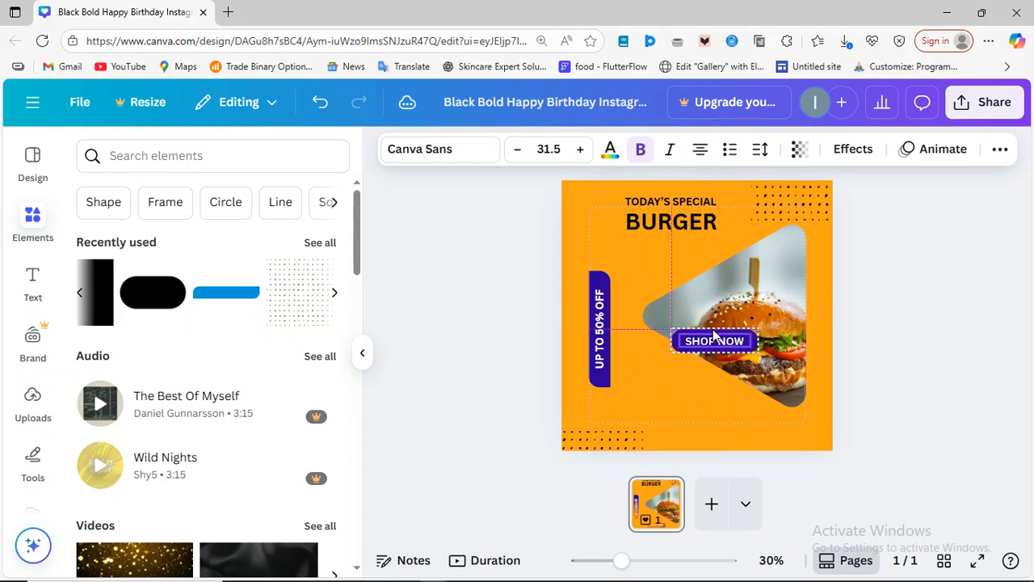
Undo the move so the SHOP NOW button returns below the burger.
left_click(320, 102)
scroll(548, 194, "up", 5)
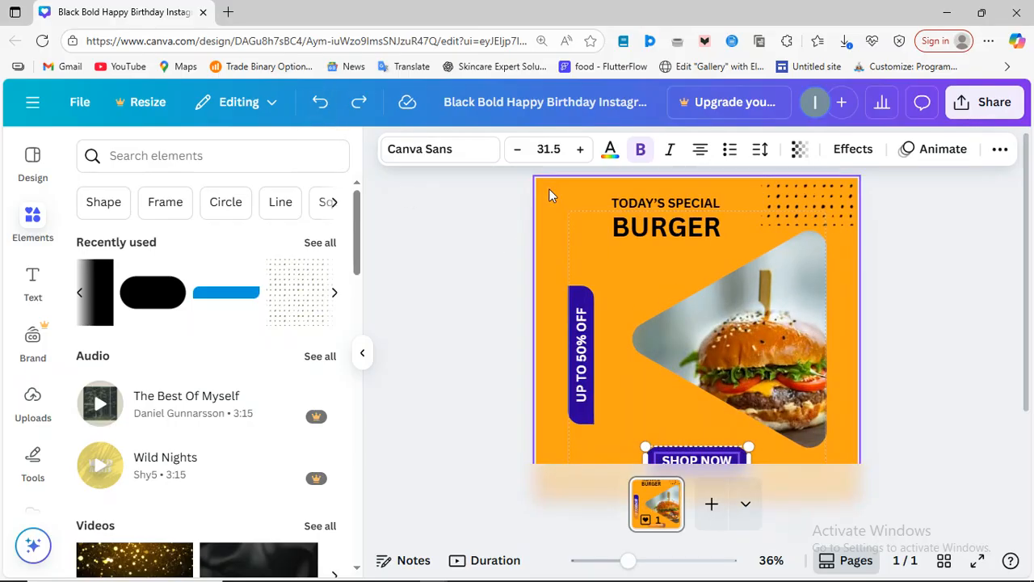
scroll(625, 301, "down", 3)
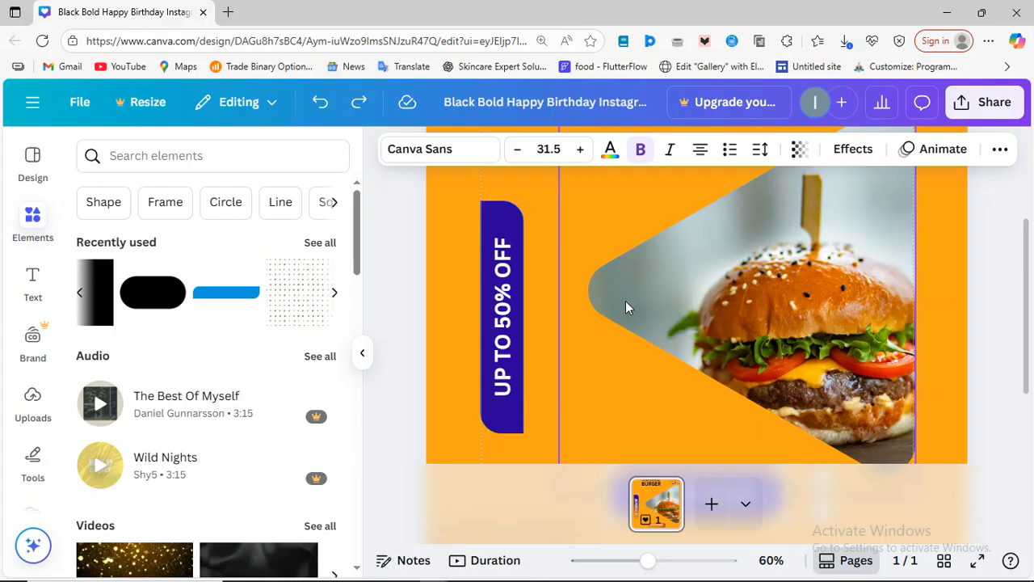
scroll(625, 301, "down", 3)
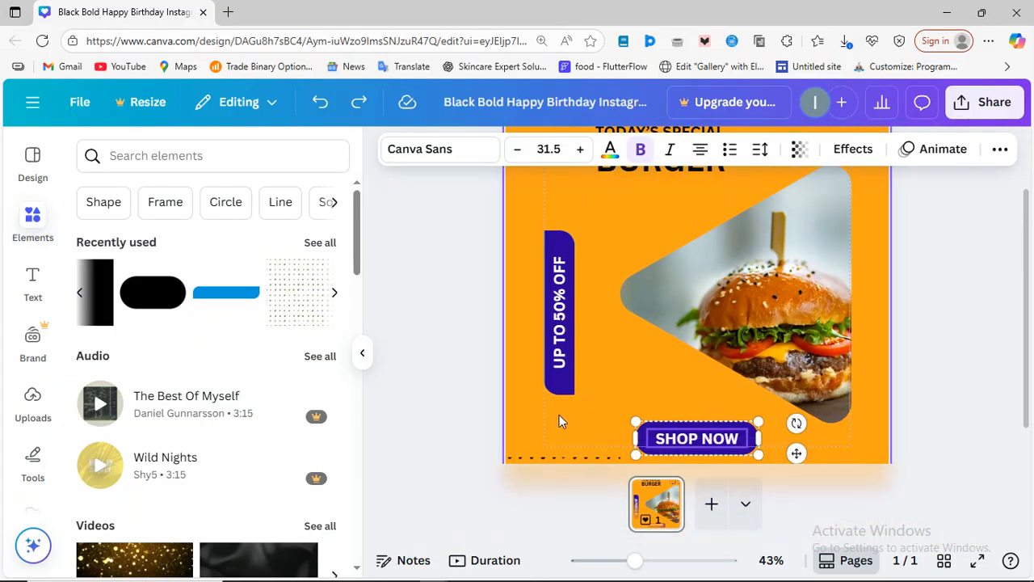
Group the UP TO 50% OFF tag and shift the TODAY'S SPECIAL heading to the right.
left_click(559, 338)
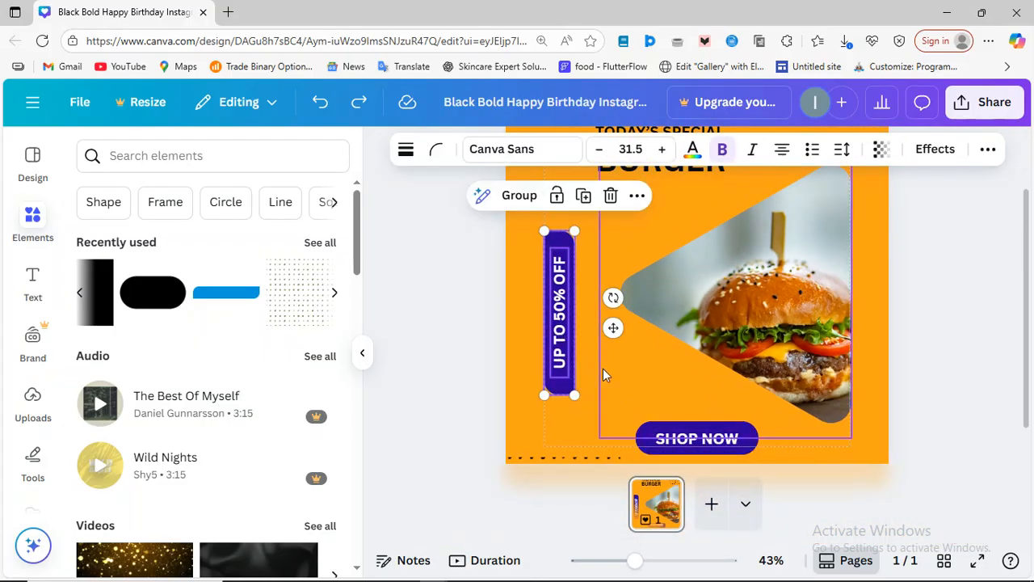
left_click(521, 202)
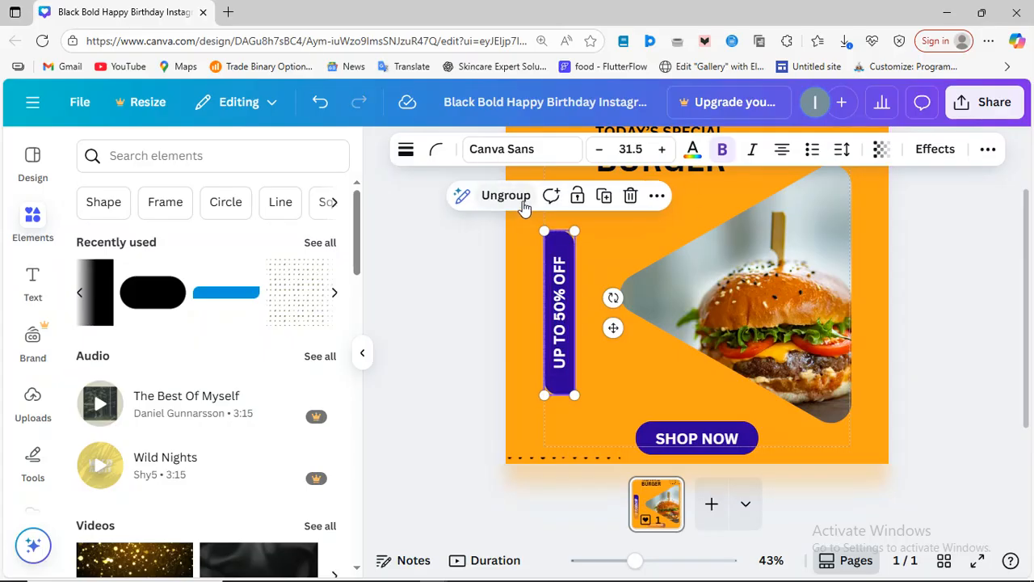
scroll(735, 303, "up", 1)
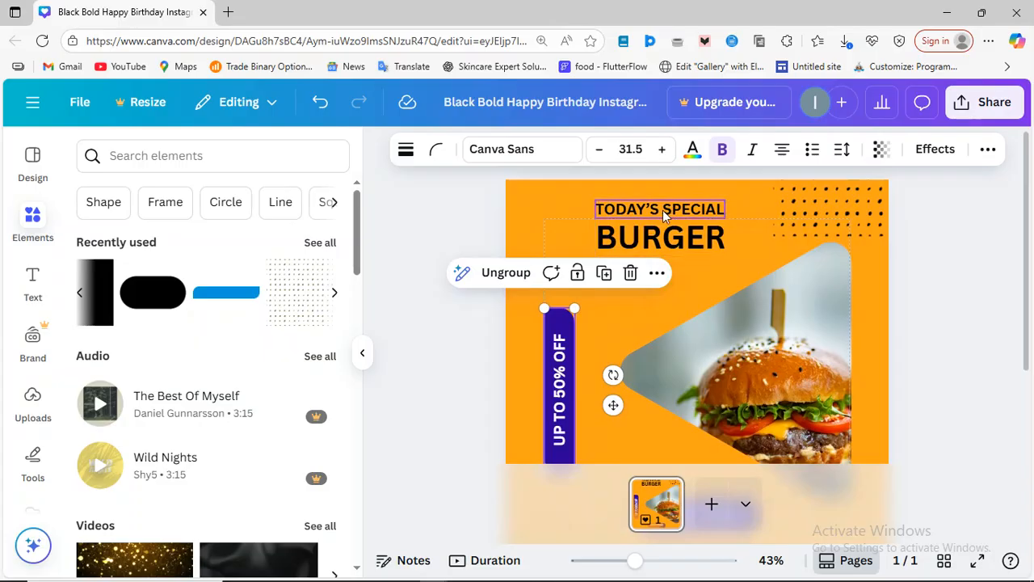
left_click_drag(662, 210, 700, 203)
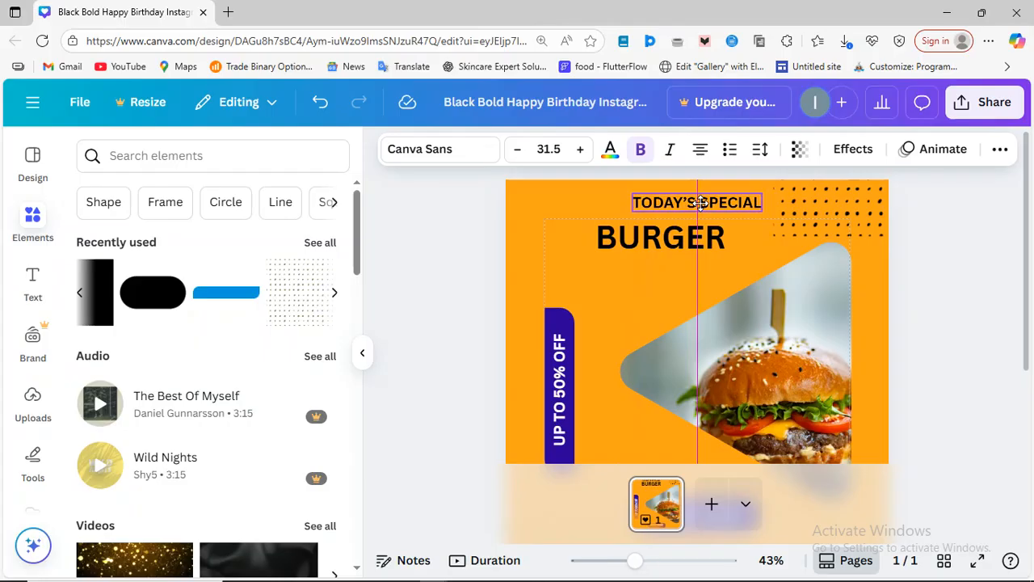
Move the BURGER heading under TODAY'S SPECIAL and centre it horizontally on the page.
left_click(683, 236)
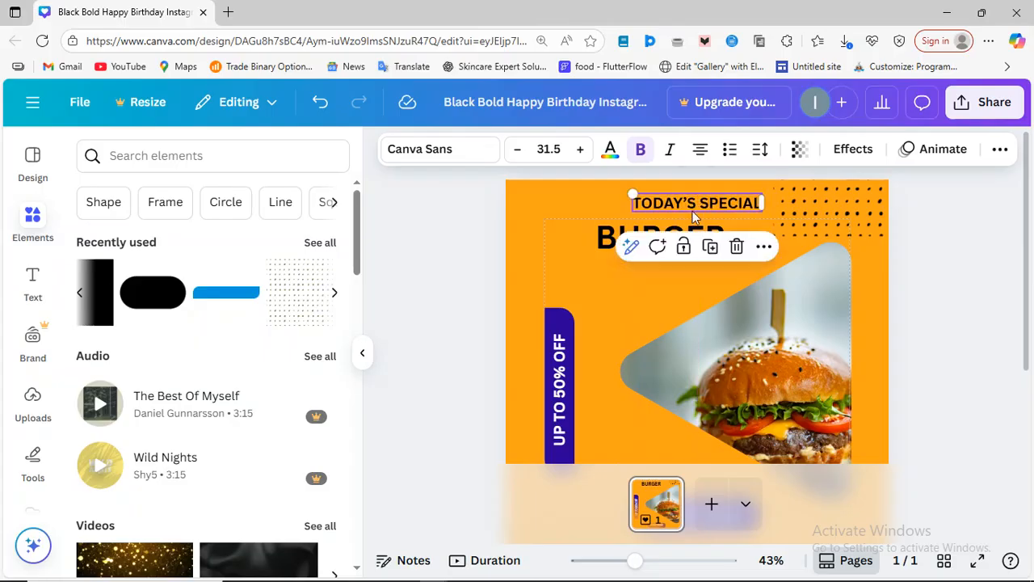
left_click_drag(604, 227, 637, 226)
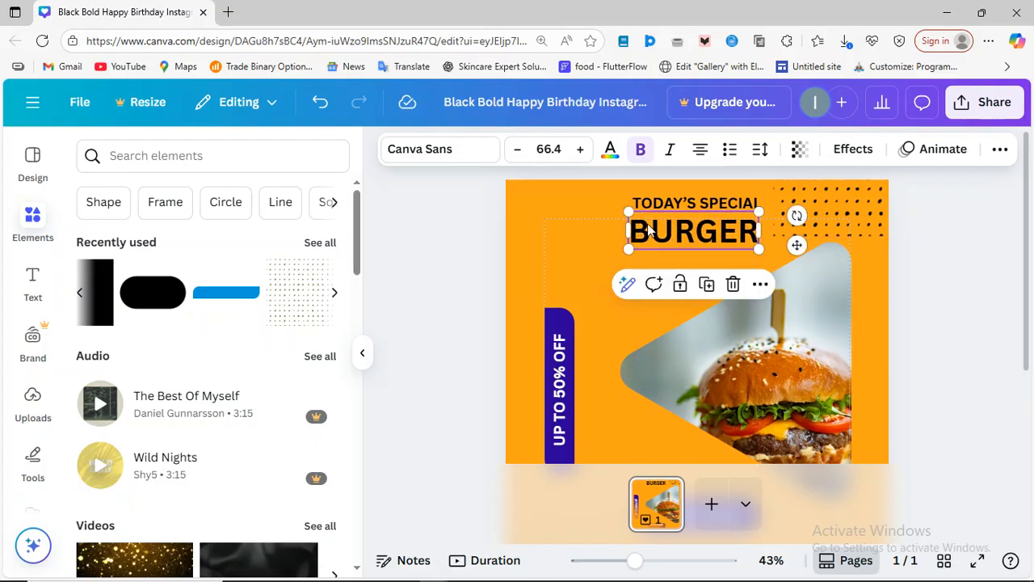
left_click(760, 287)
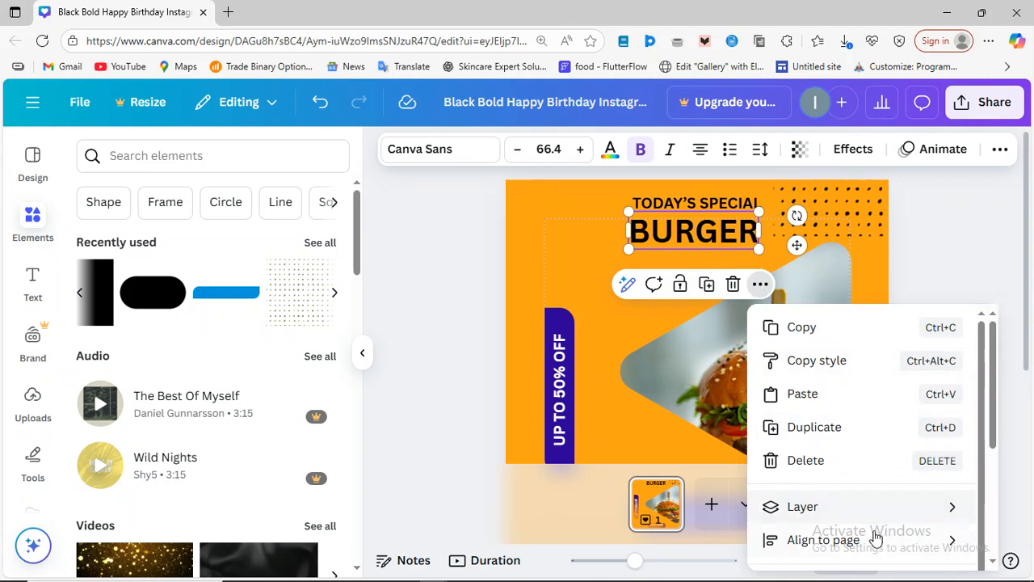
mouse_move(873, 547)
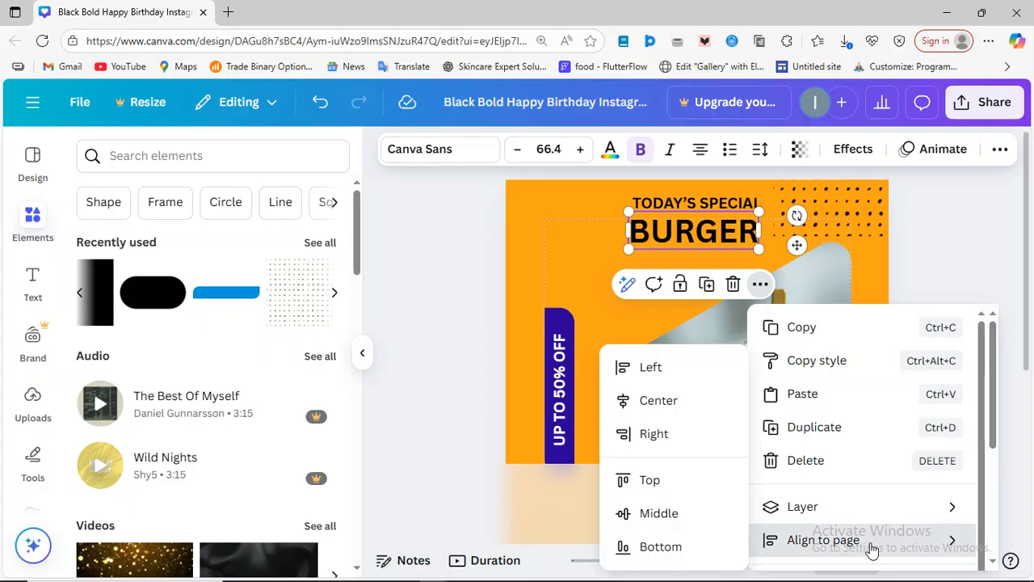
left_click(645, 404)
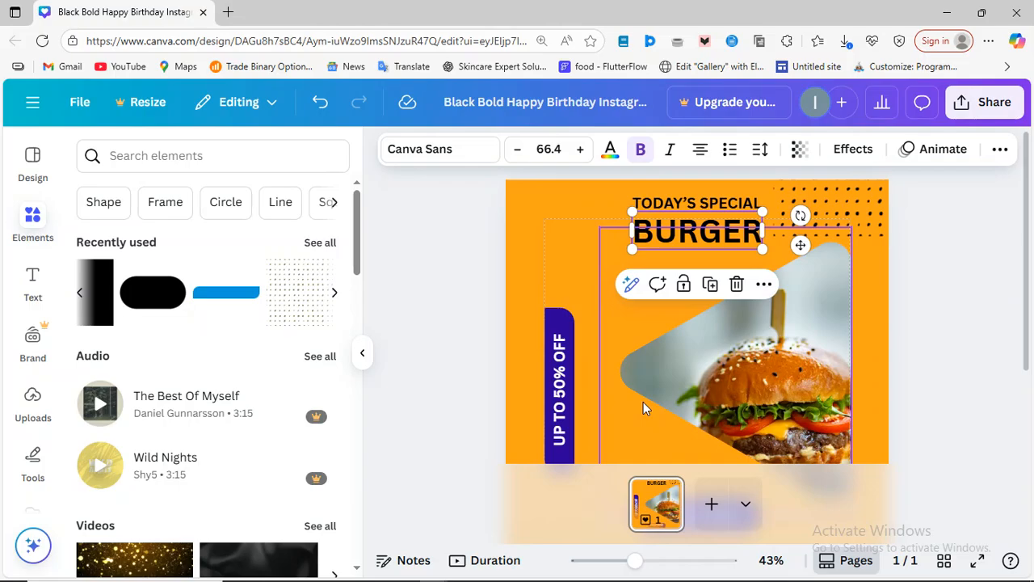
Reselect and check the BURGER text, then deselect it and zoom back out to 30%.
left_click(558, 254)
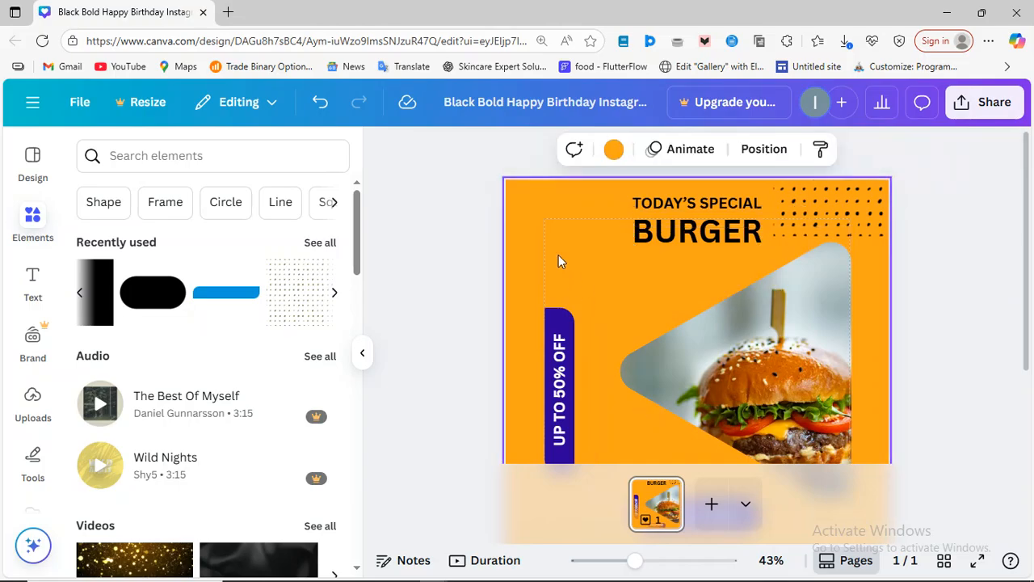
left_click(682, 236)
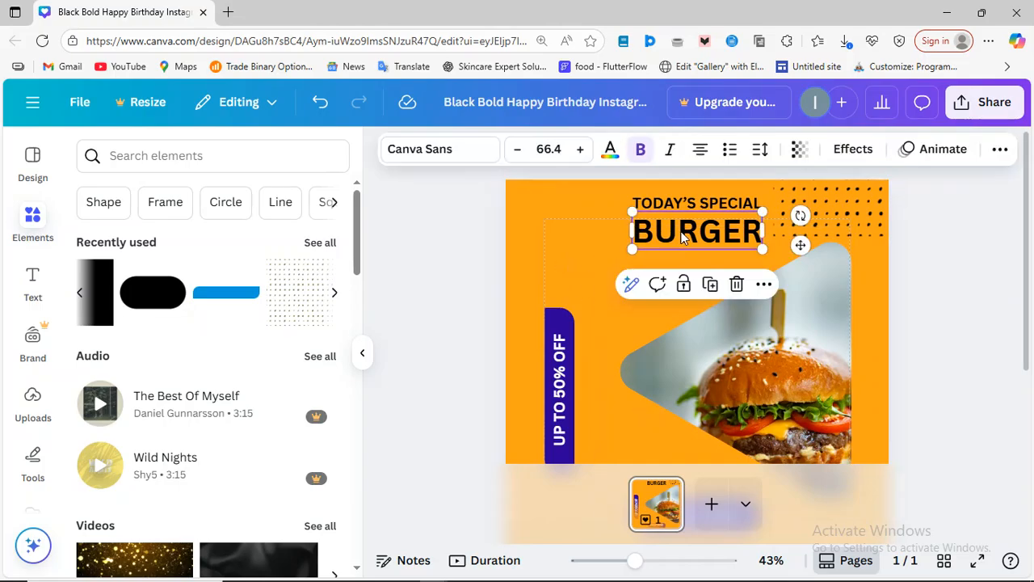
left_click(682, 236)
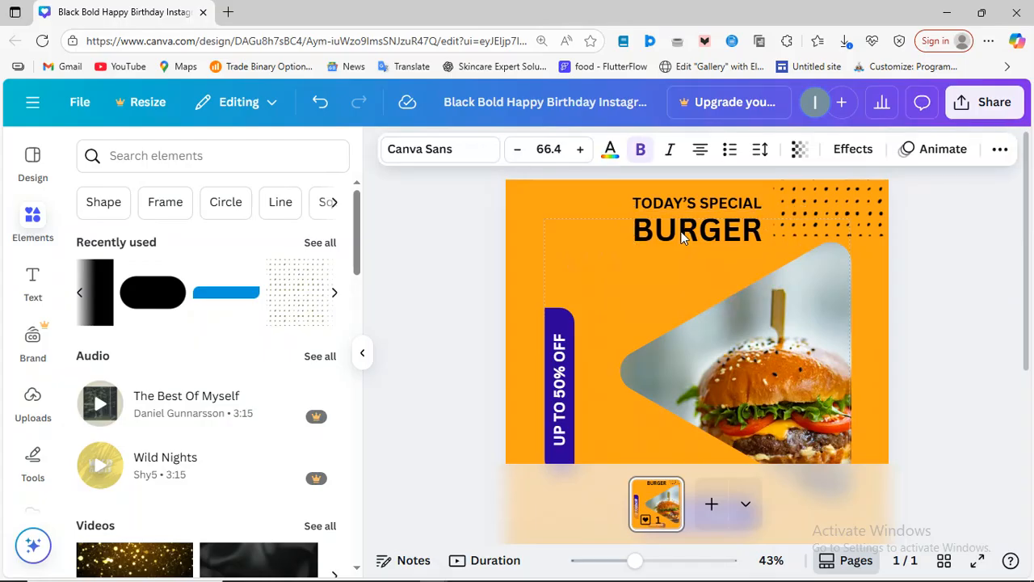
double_click(683, 236)
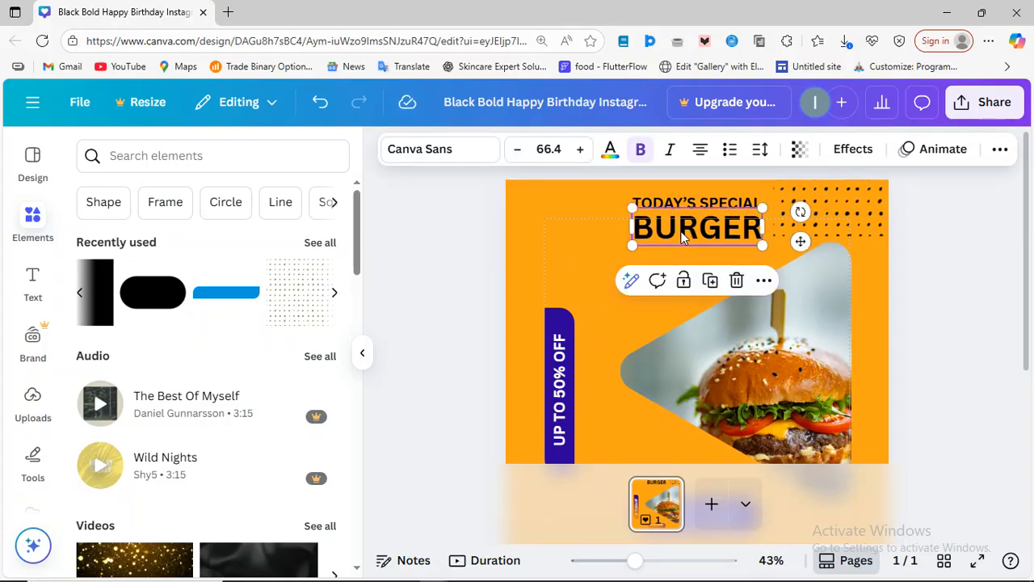
left_click(564, 231)
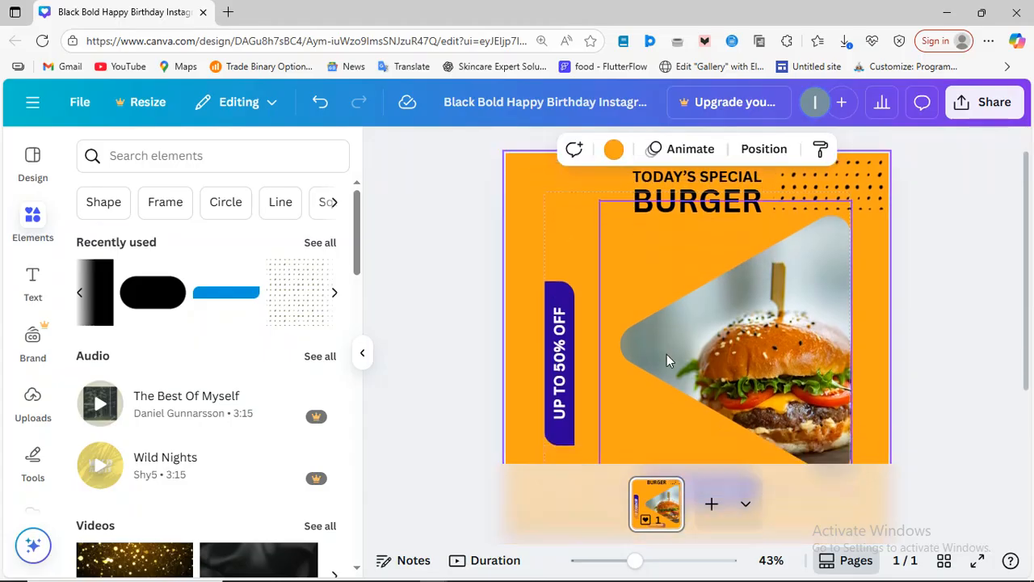
scroll(668, 355, "down", 2)
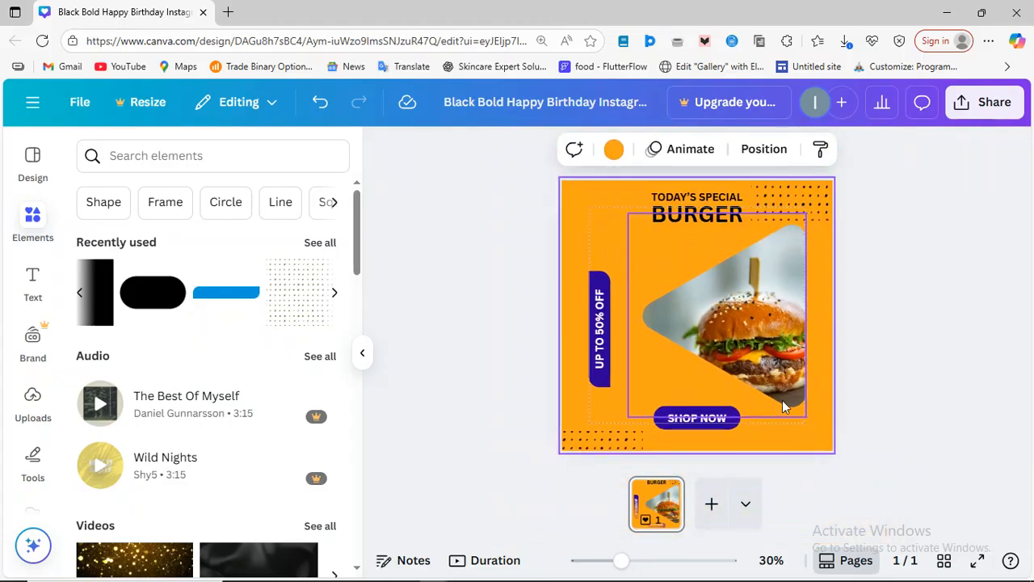
Restore down the Canva window and switch to the ChatGPT tab in the other browser window.
left_click(982, 15)
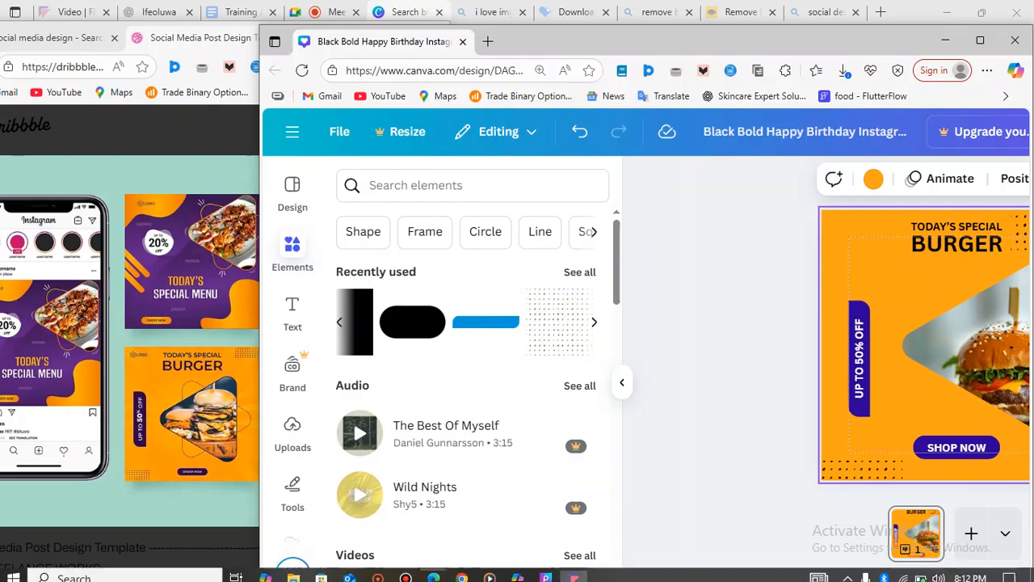
left_click(331, 12)
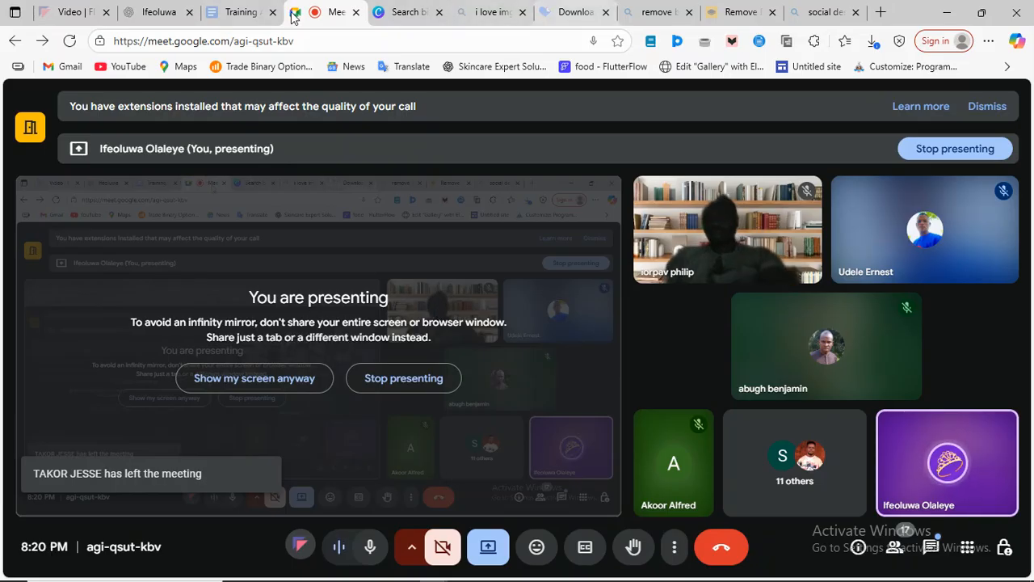
left_click(165, 8)
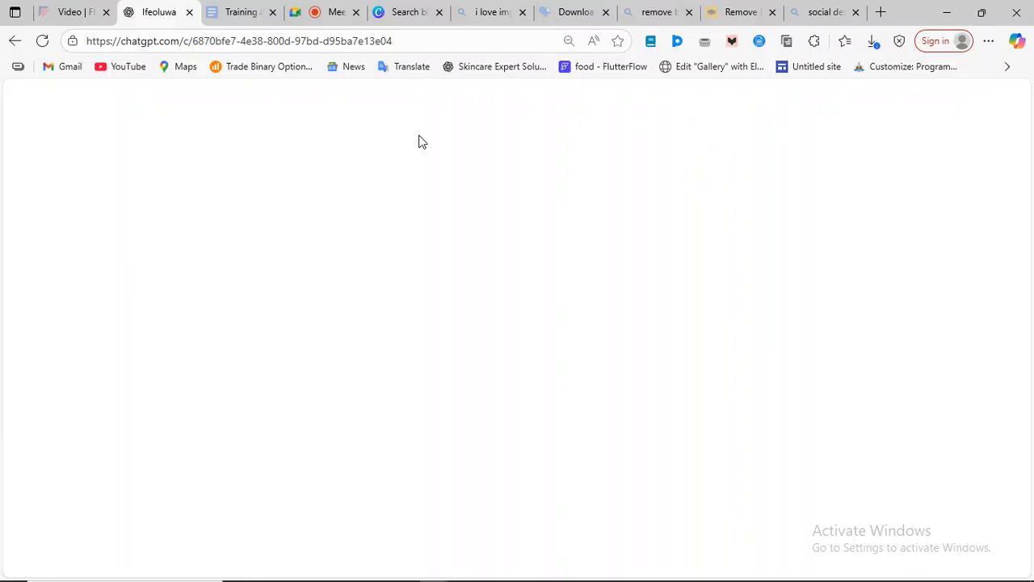